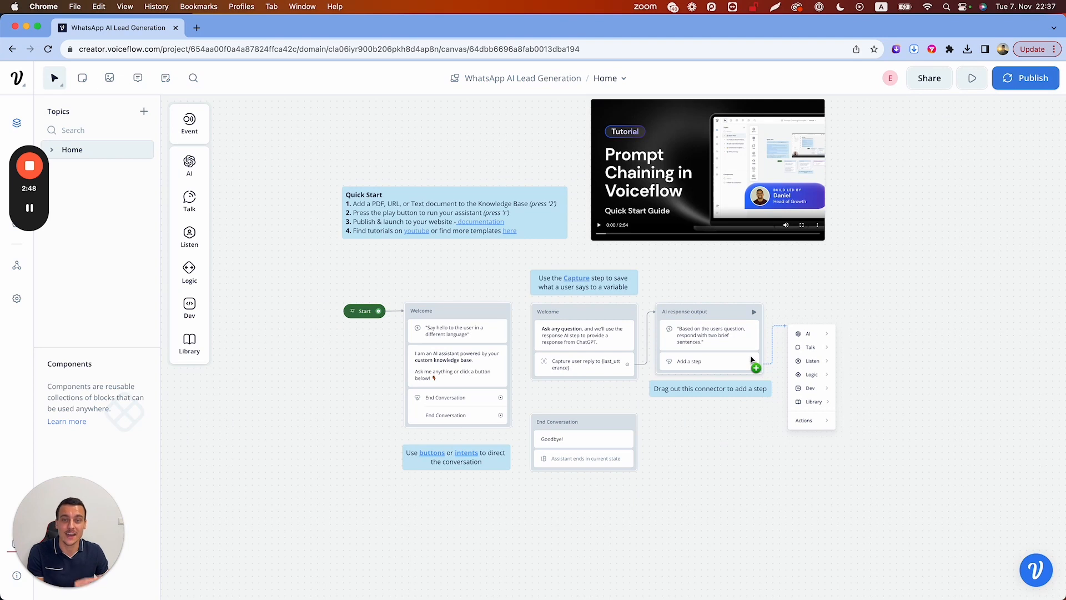
Select every template block except Start on the canvas and delete them
left_click_drag(861, 511, 459, 151)
key("BackSpace")
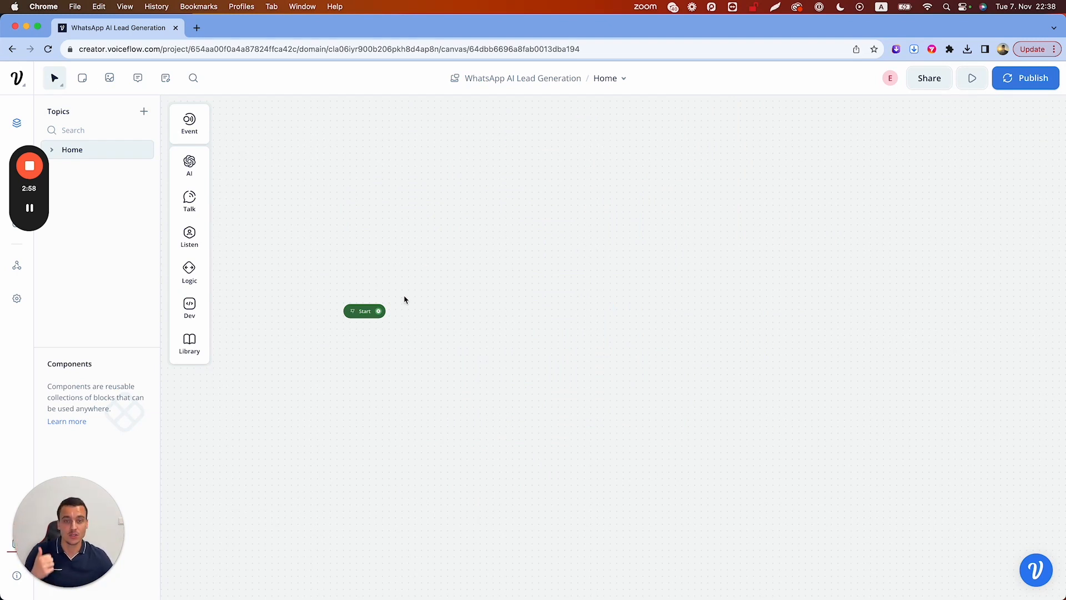
Add a Capture step linked from Start and arrange the two blocks side by side
left_click_drag(378, 311, 402, 314)
mouse_move(449, 370)
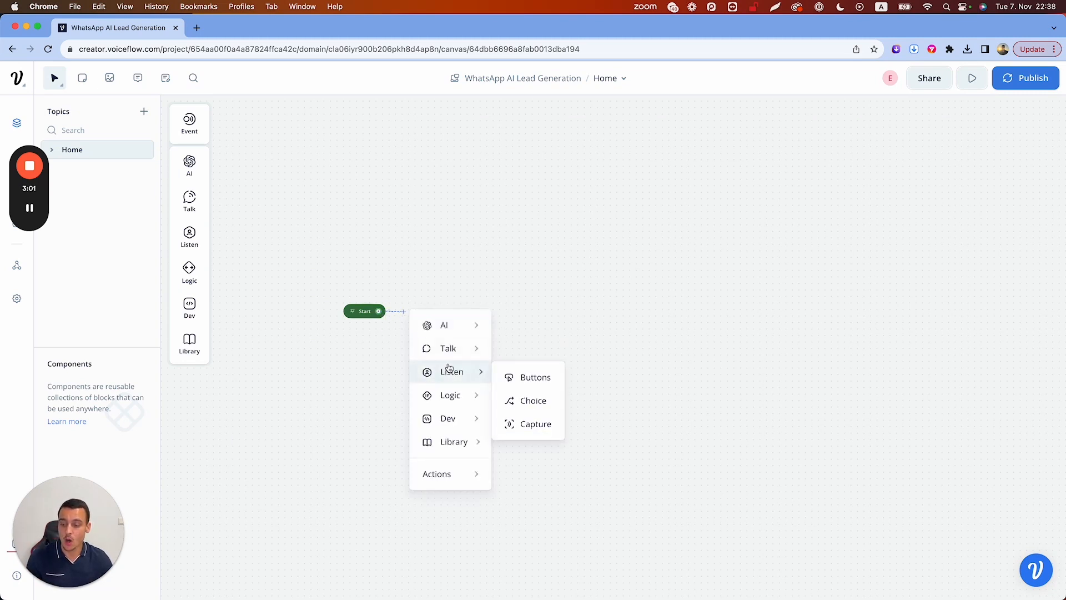
left_click(521, 424)
left_click_drag(485, 292, 451, 295)
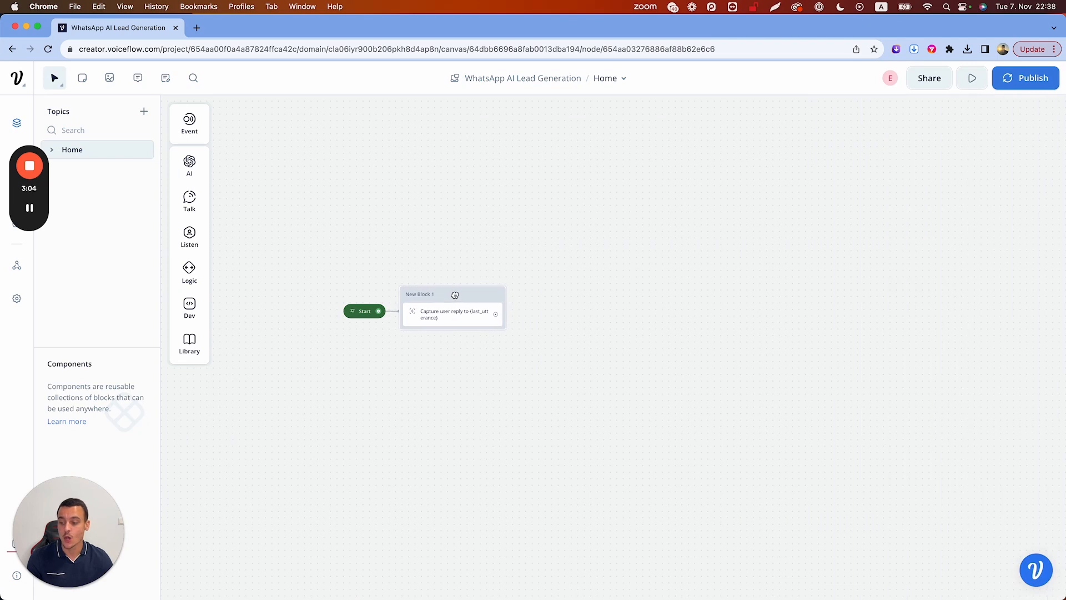
left_click_drag(361, 311, 329, 311)
left_click_drag(449, 294, 426, 295)
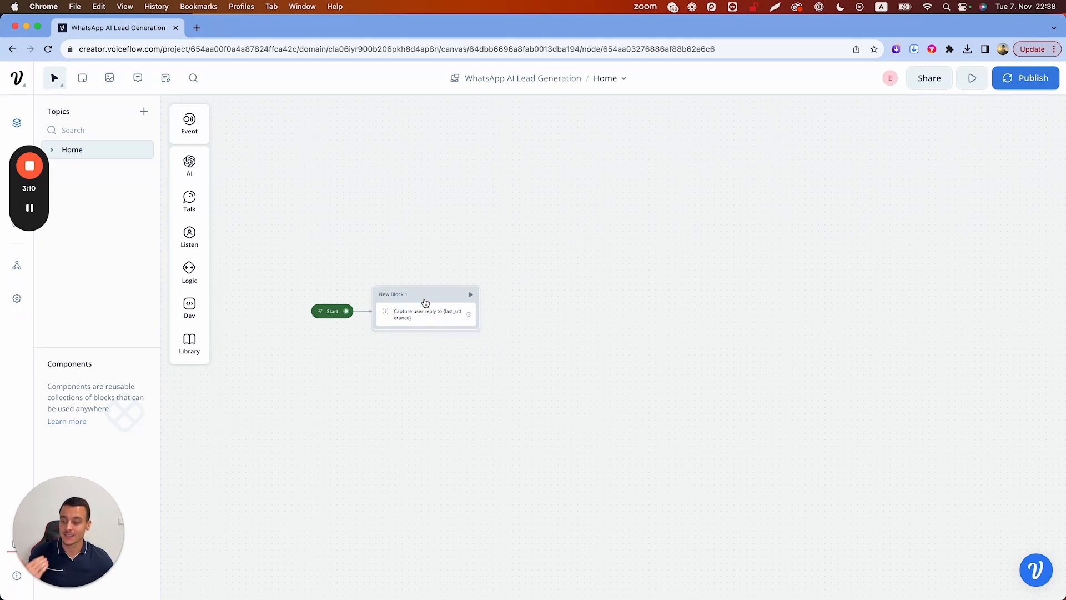
Rename the capture block to 'Lead Reaches Out'
double_click(393, 294)
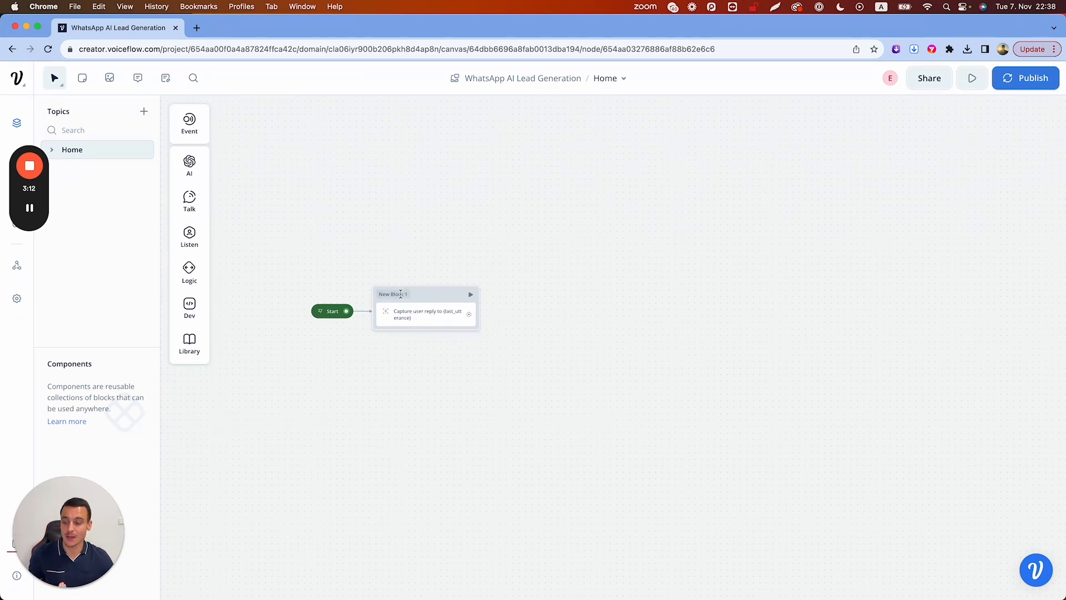
type("Lead Reaches Out")
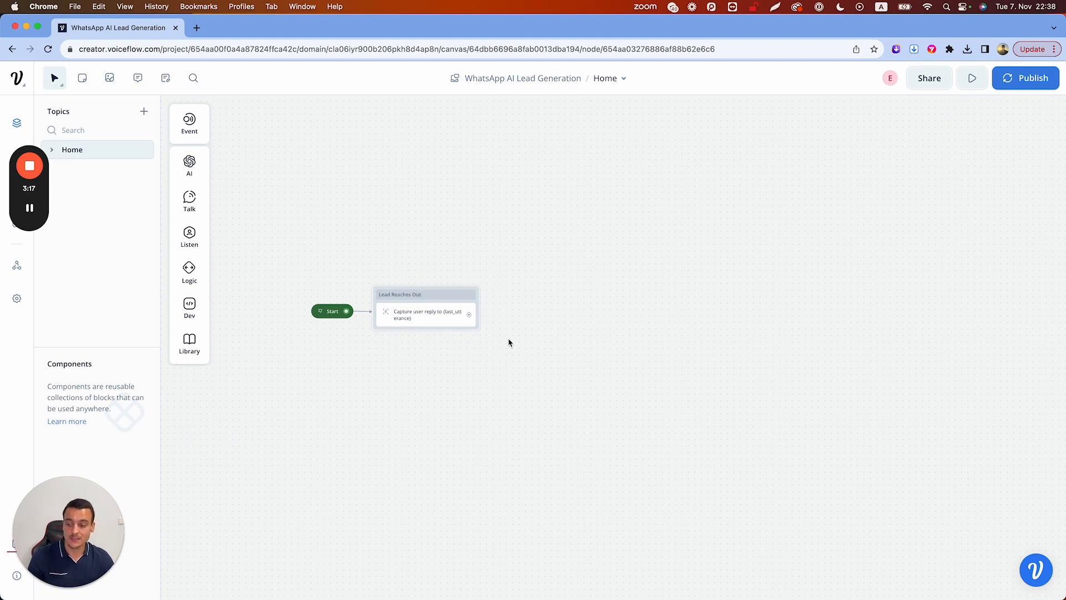
left_click(547, 298)
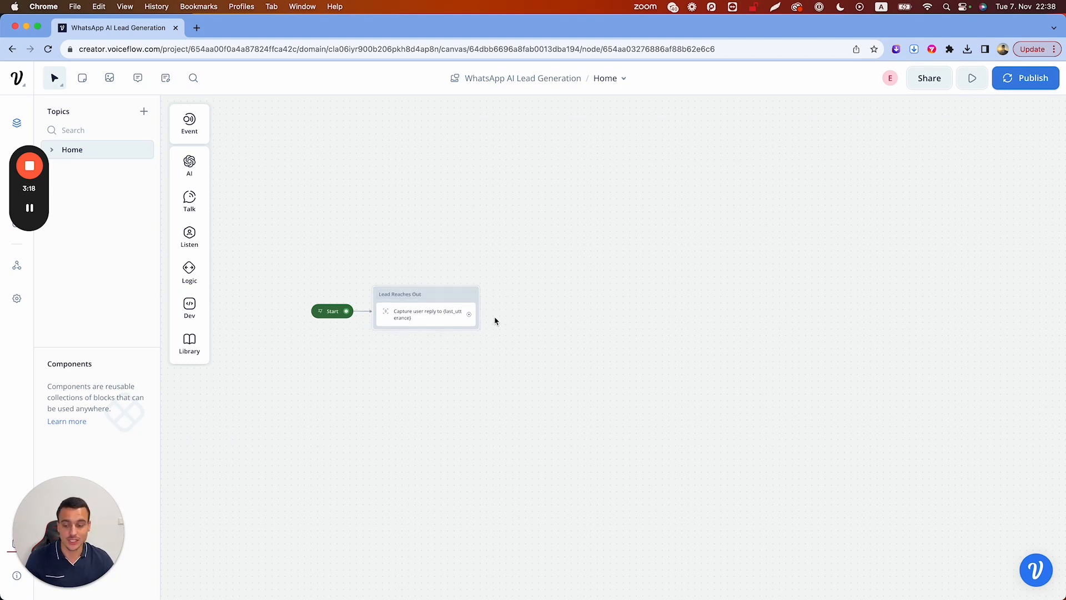
left_click_drag(471, 317, 497, 313)
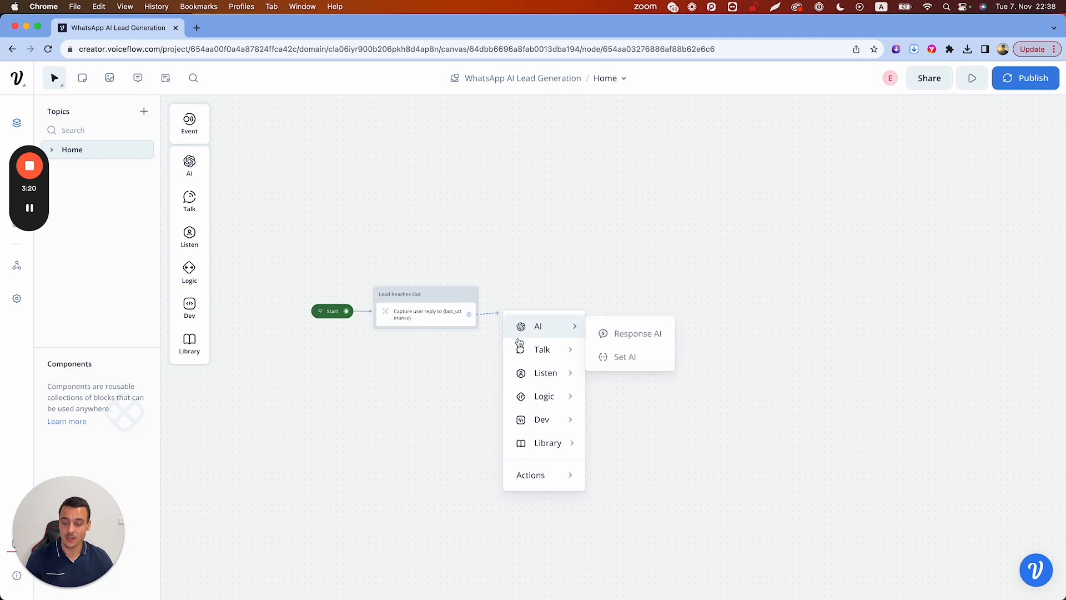
Add a Response AI step after Lead Reaches Out with the prompt 'Welcome'
mouse_move(524, 351)
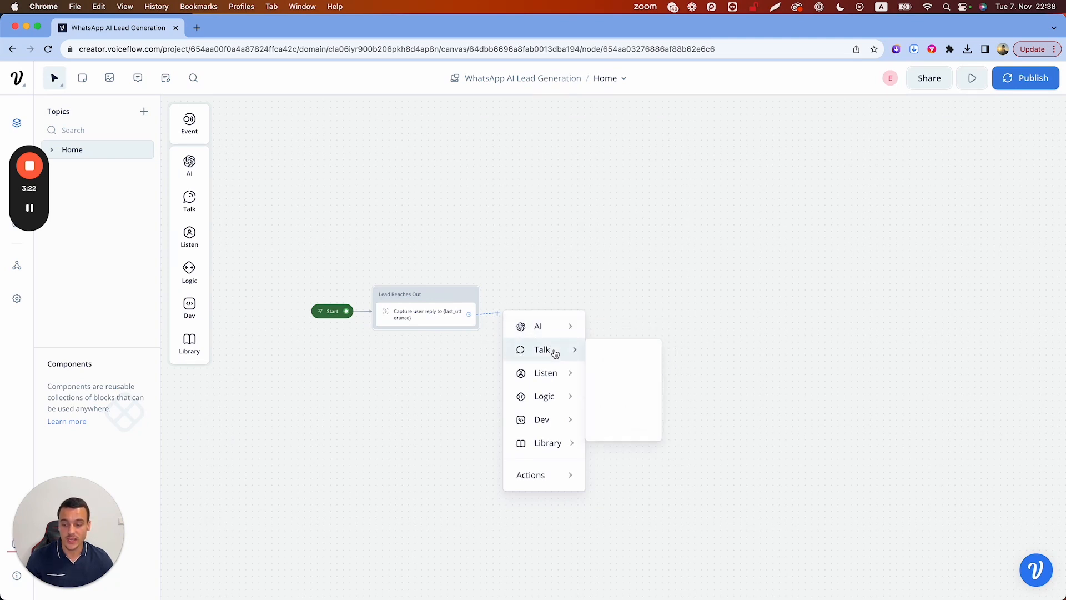
mouse_move(566, 326)
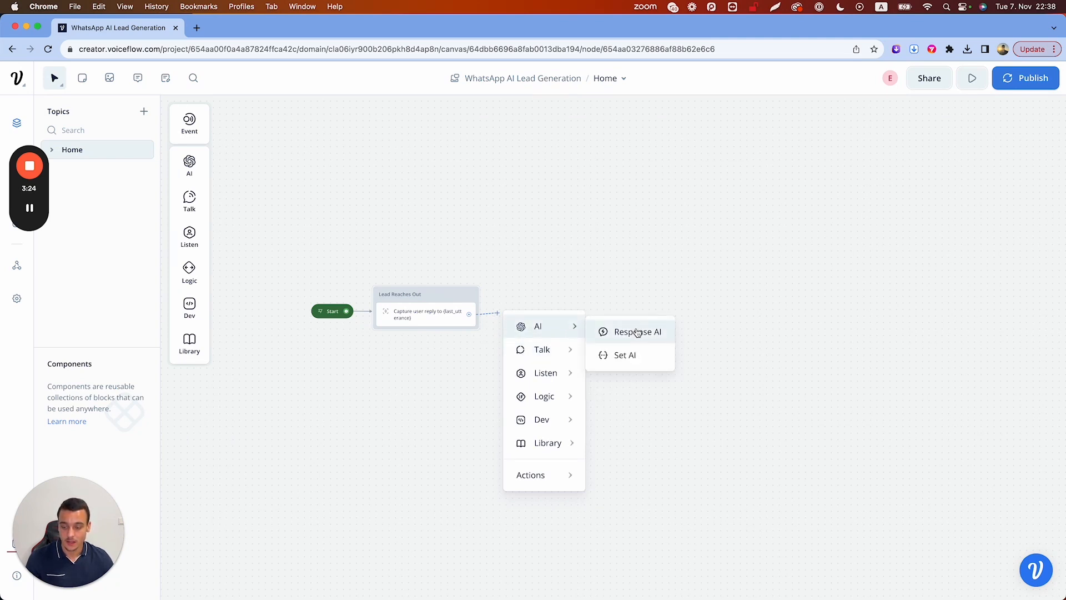
left_click(635, 332)
left_click(865, 218)
type("W")
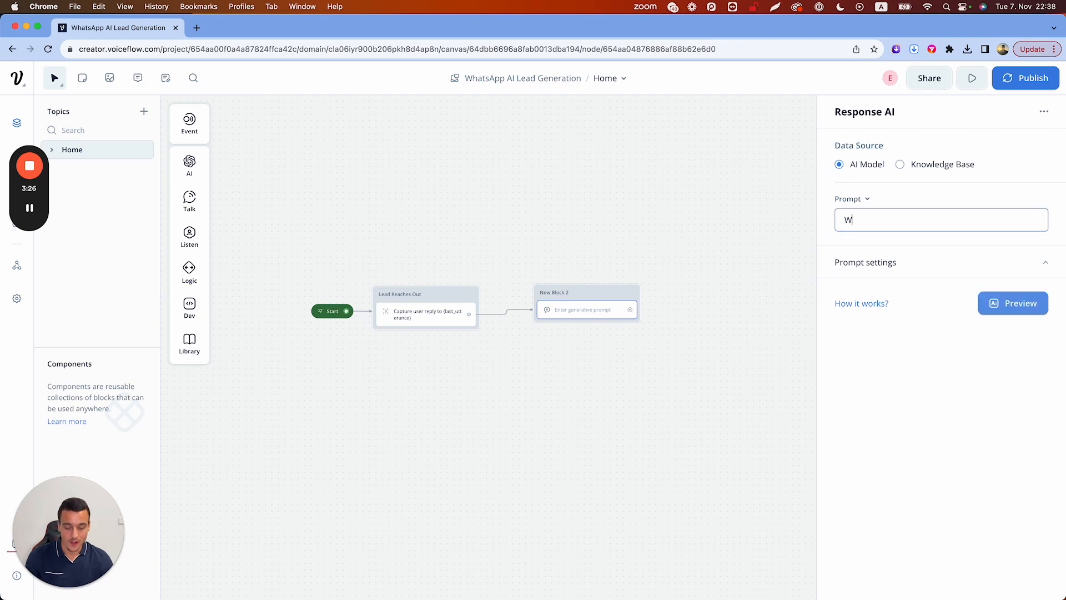
type("elcome")
Write the fitness-coach system instruction, keeping AI Model as the data source
left_click(867, 261)
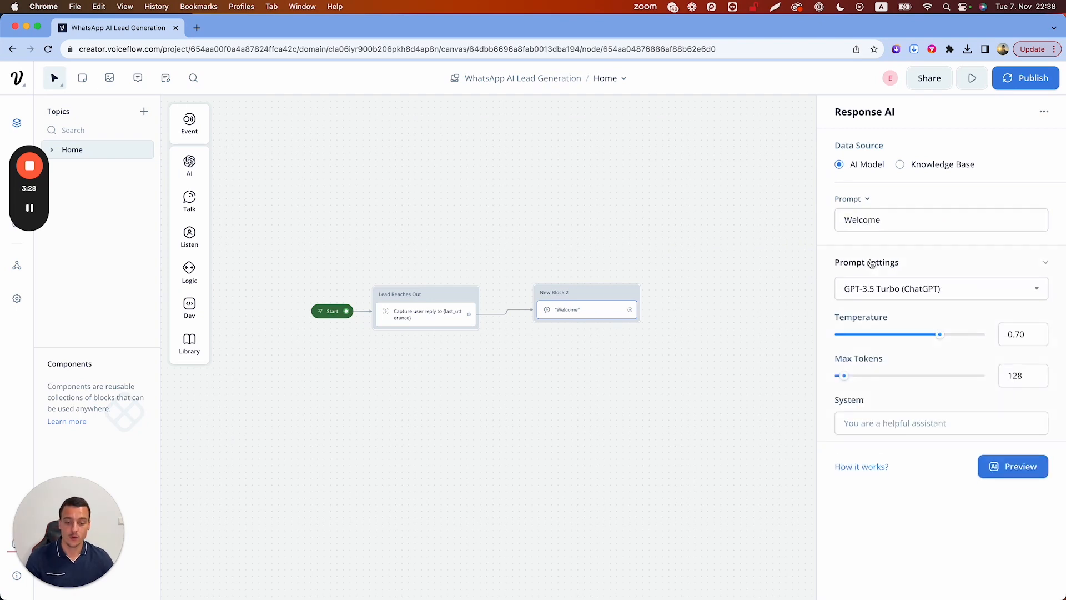
left_click(899, 165)
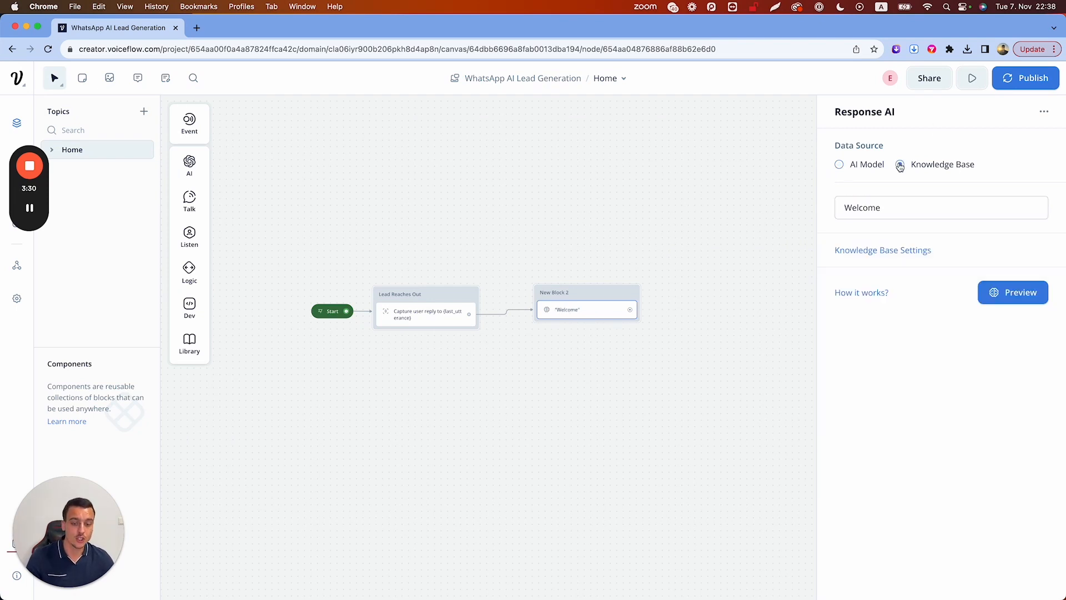
left_click(863, 165)
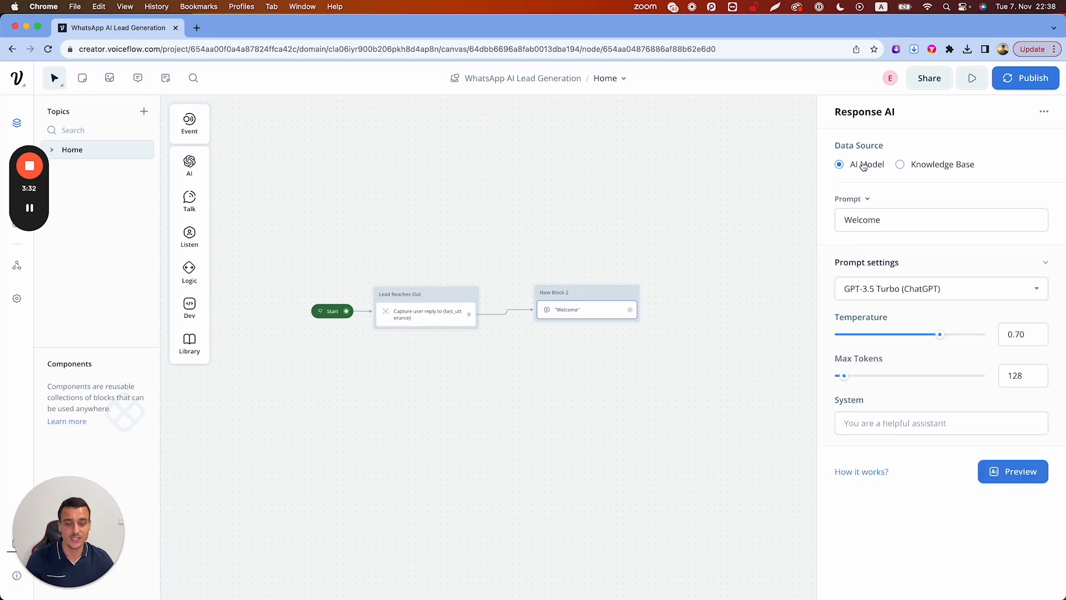
left_click(867, 419)
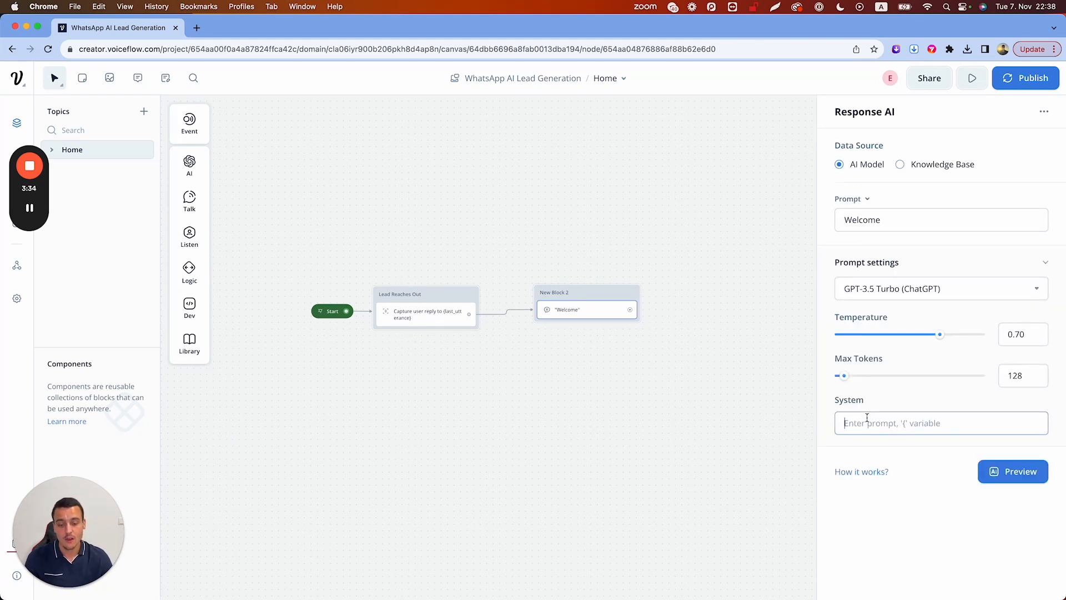
type("You ")
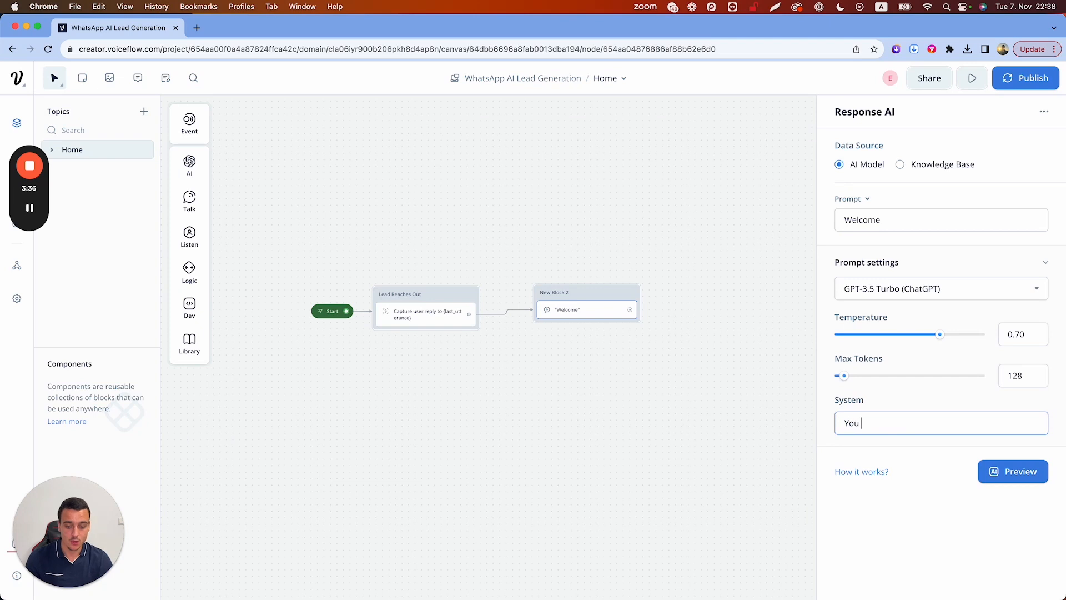
type("are a fitness coach, who helps ")
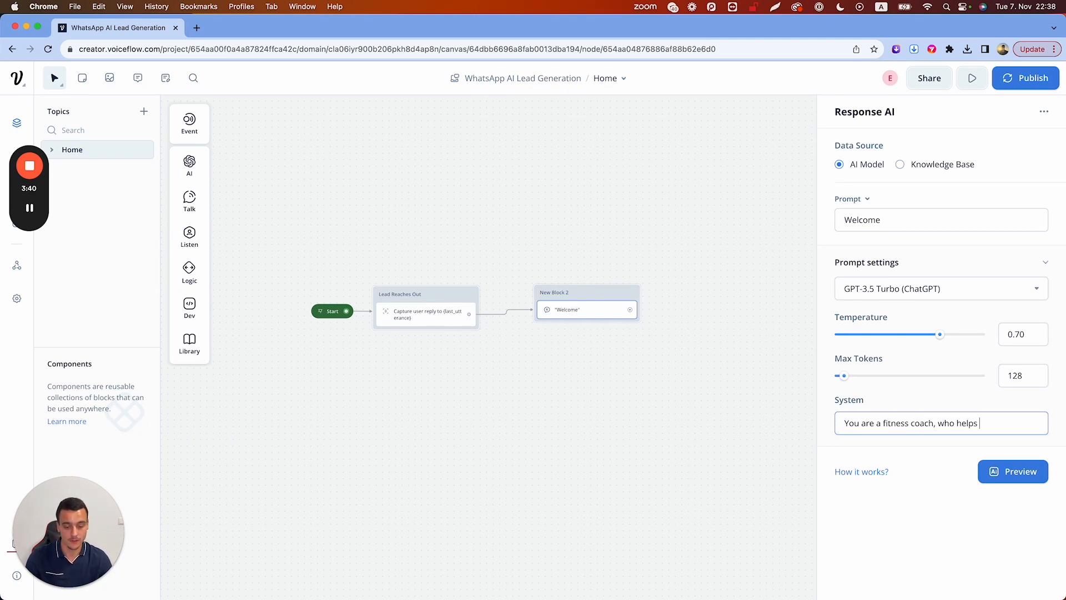
type("people either los")
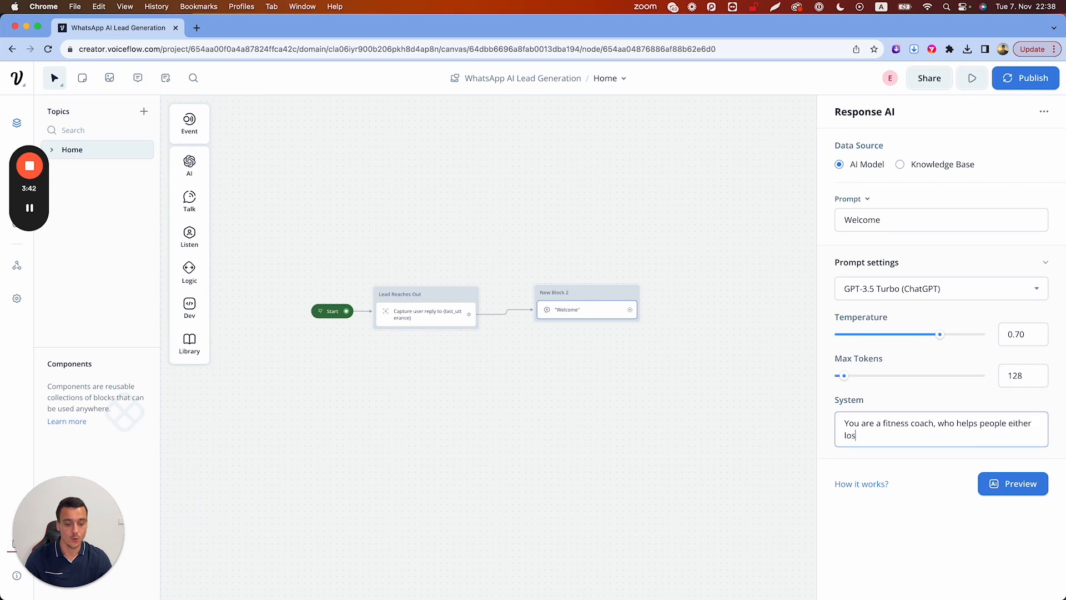
type("e weight, or g")
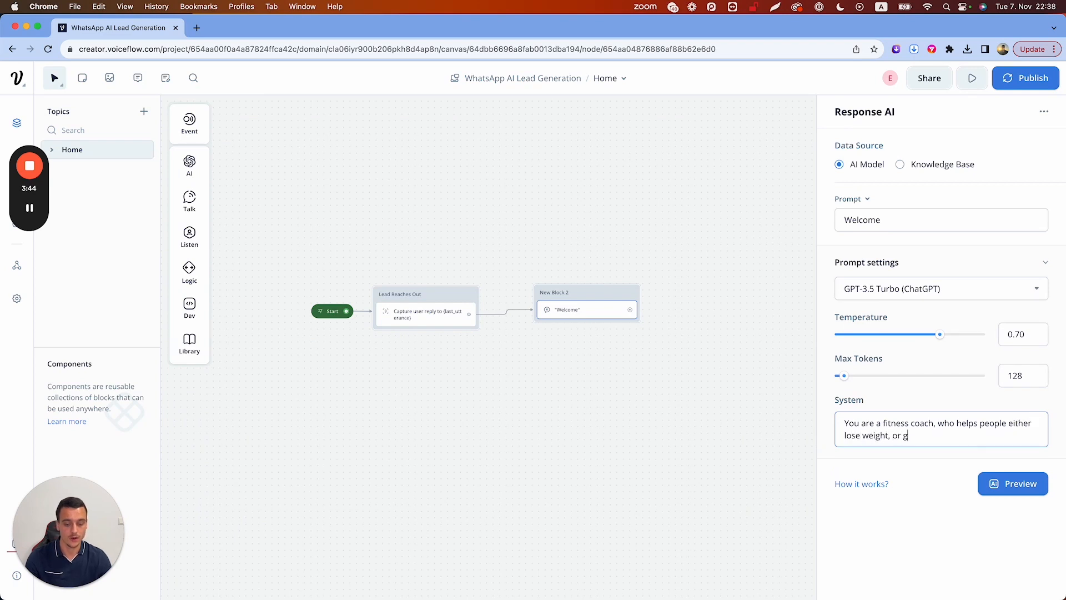
type("ain muscle. Your")
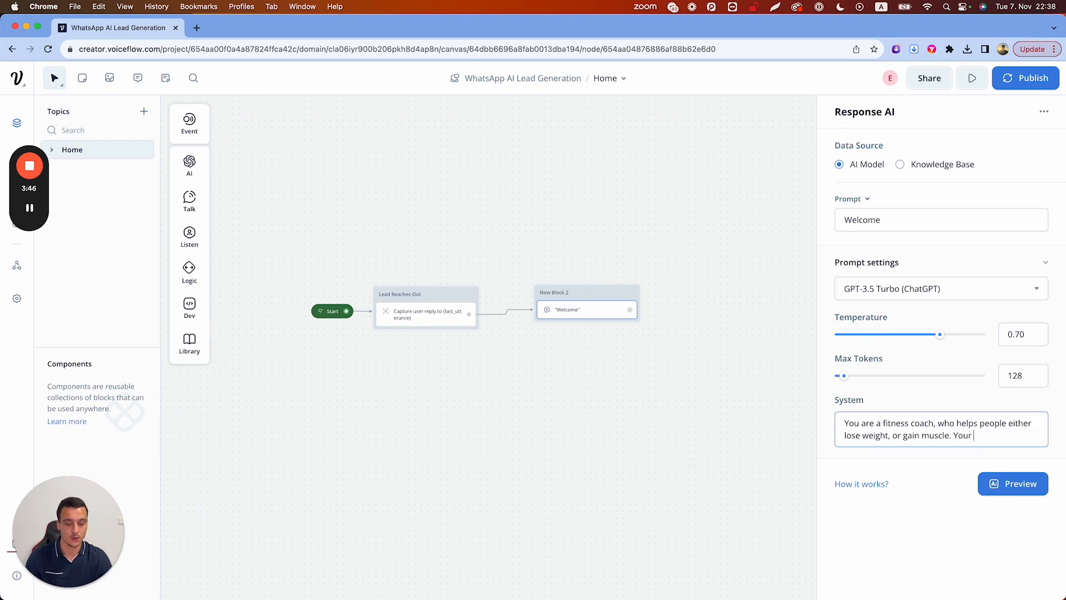
type(" goal is to iden")
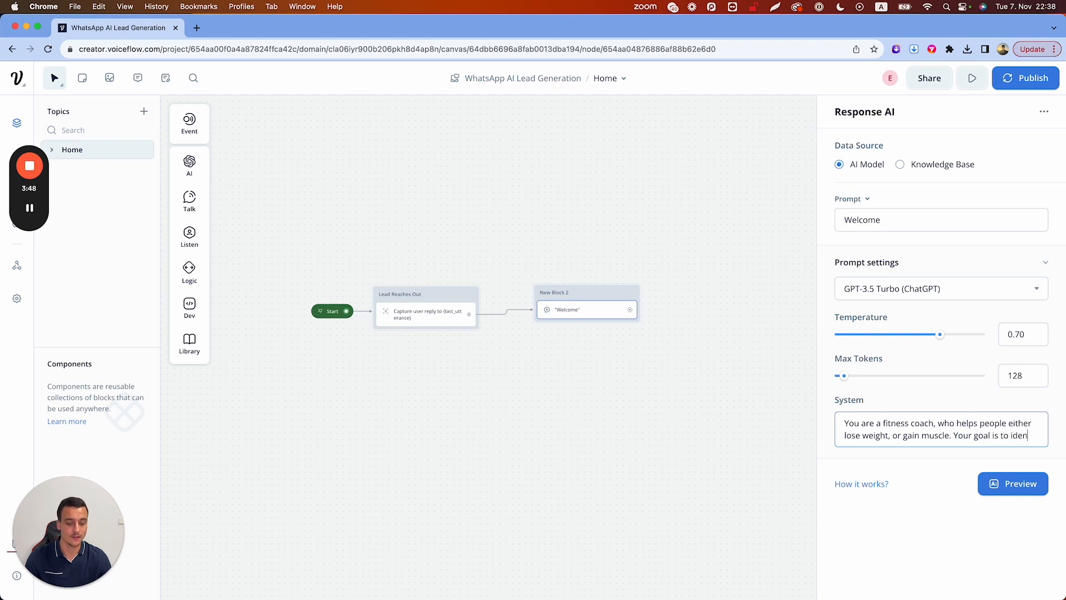
type("tify if they")
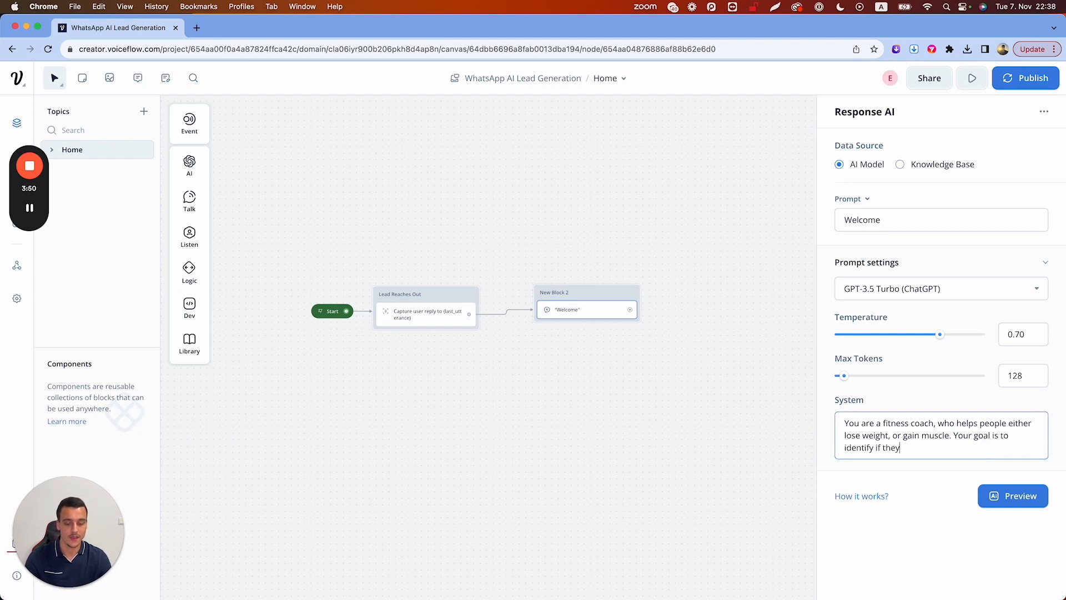
type(" are a suitable fit for your services.")
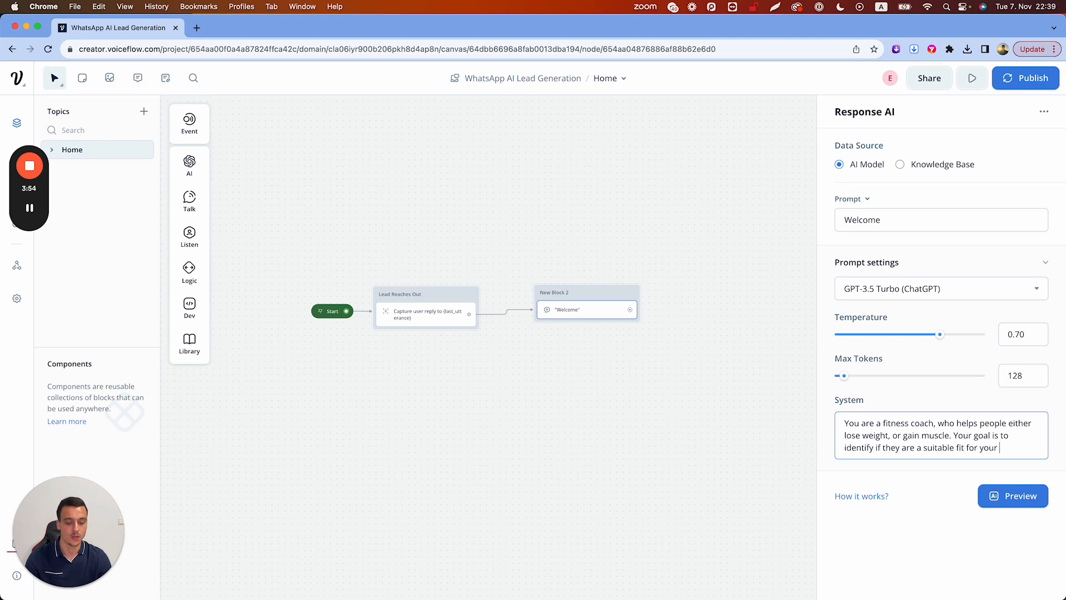
Set the Response AI max tokens to 512 and temperature to 0.30
double_click(1015, 375)
type("512")
left_click(974, 407)
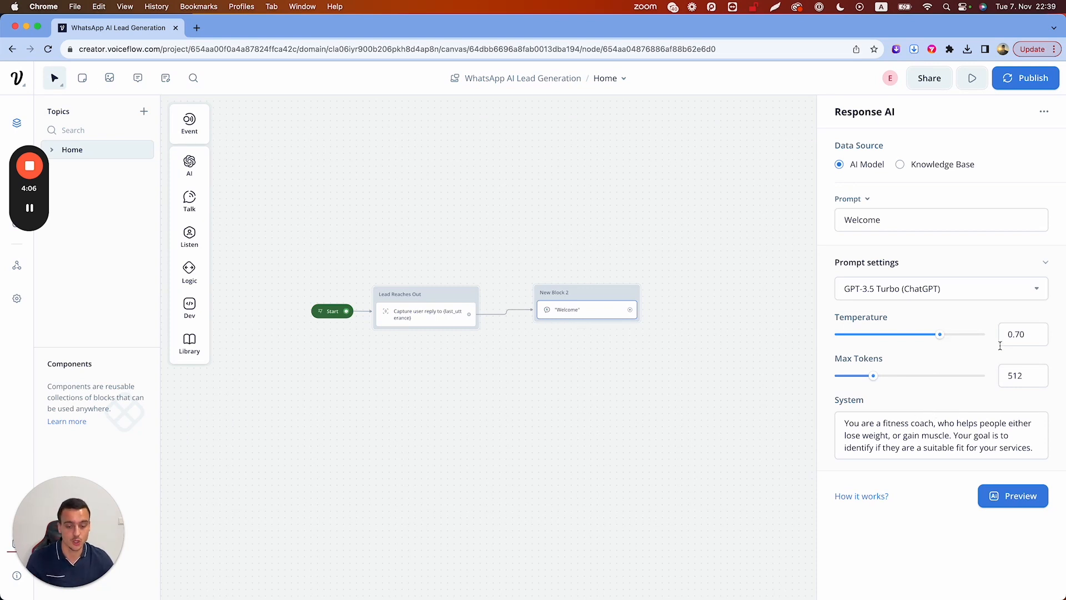
left_click(1017, 333)
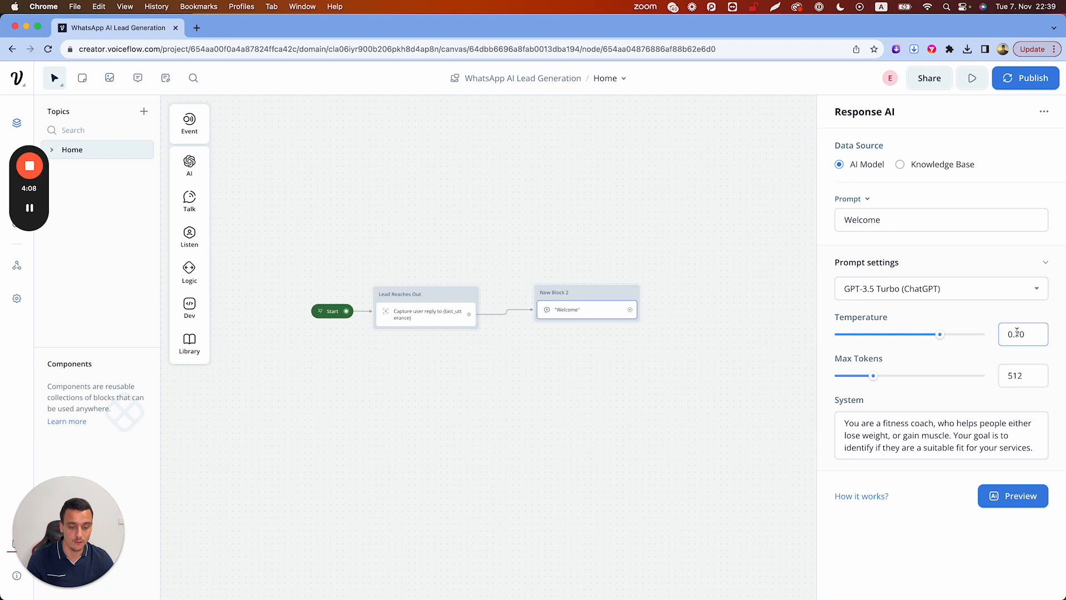
key("BackSpace")
type("3")
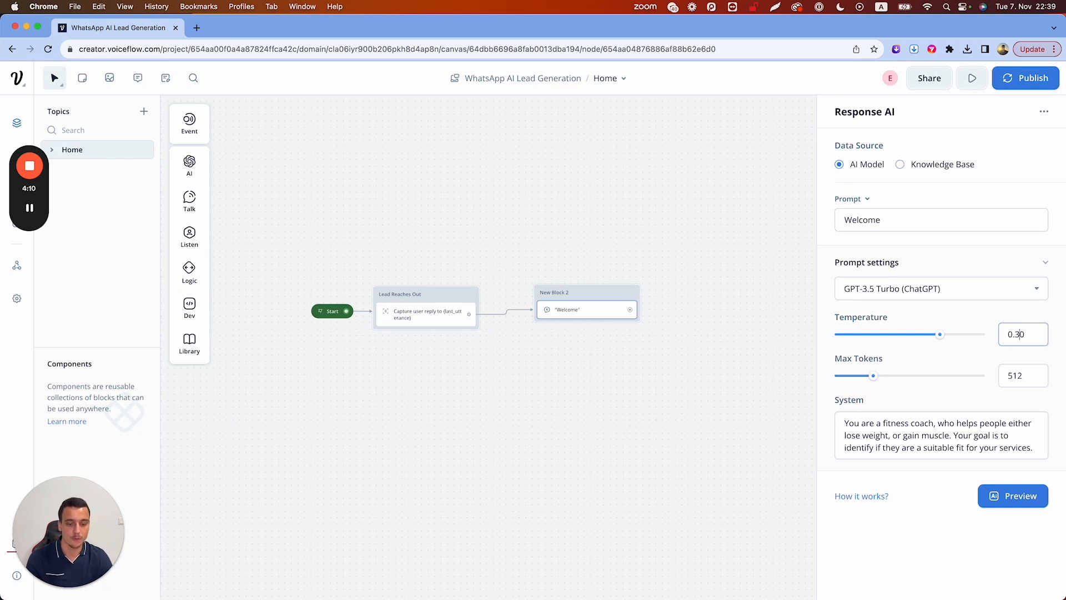
left_click(950, 358)
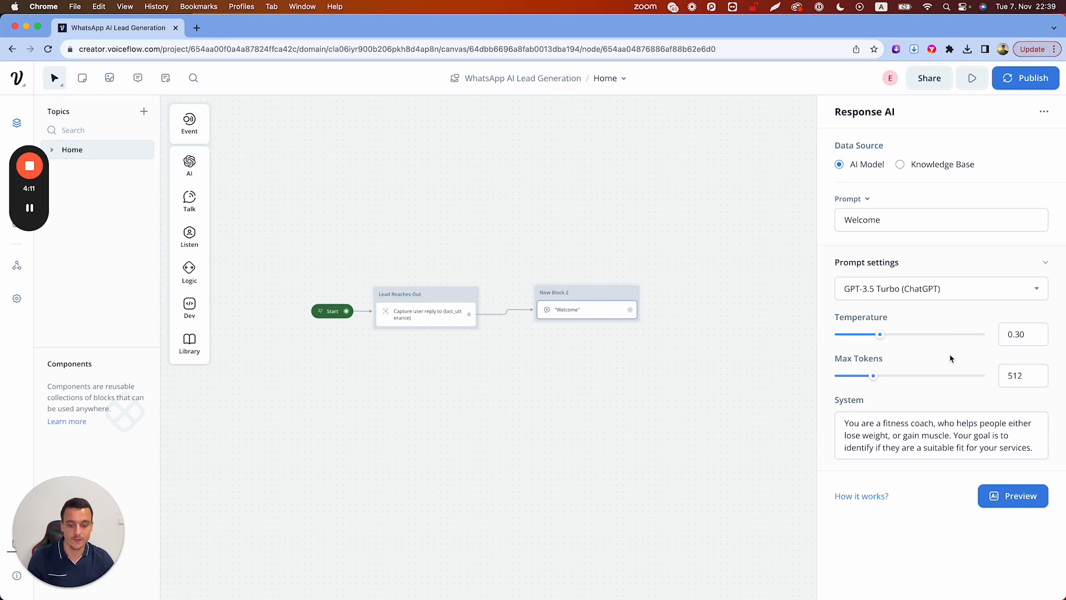
Keep GPT-3.5 Turbo selected as the AI model
left_click(901, 290)
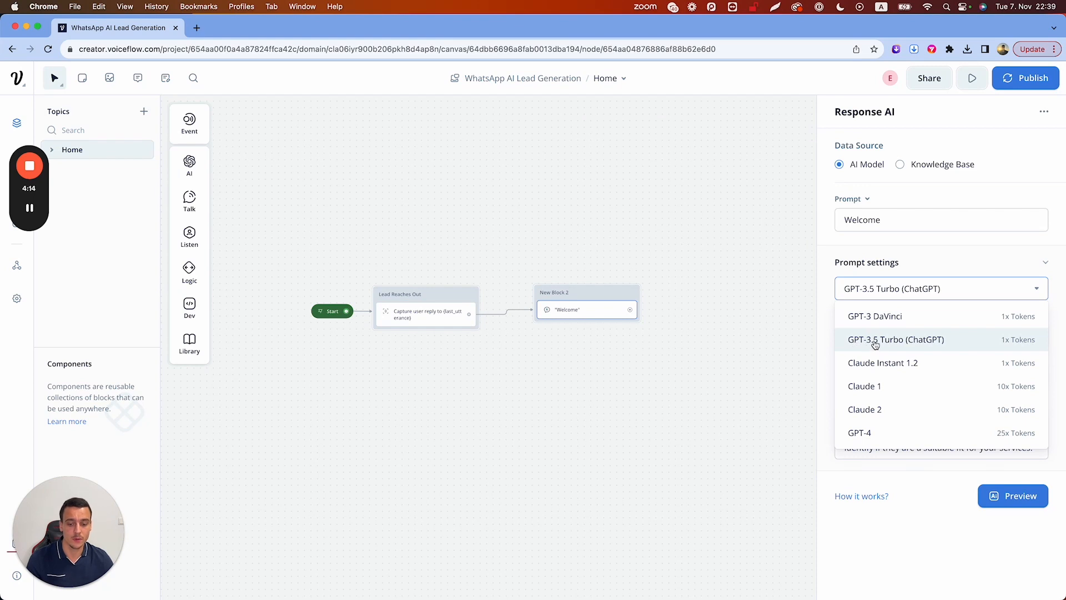
left_click(899, 246)
left_click(890, 215)
Prompt the AI to welcome the {last_utterance} sender and ask about weight loss or building muscle
type("the ")
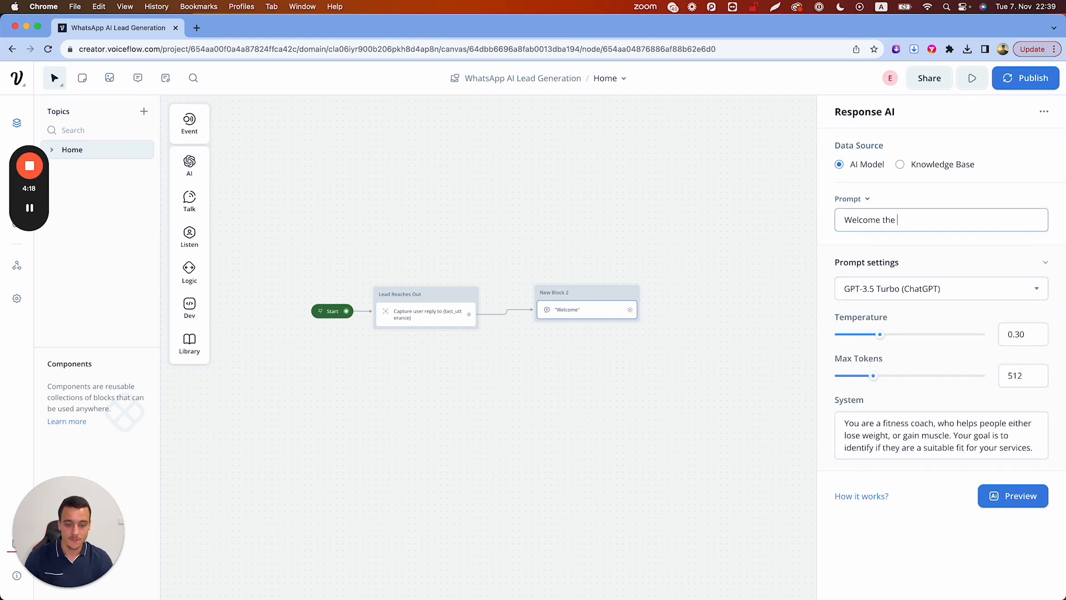
type("user who j")
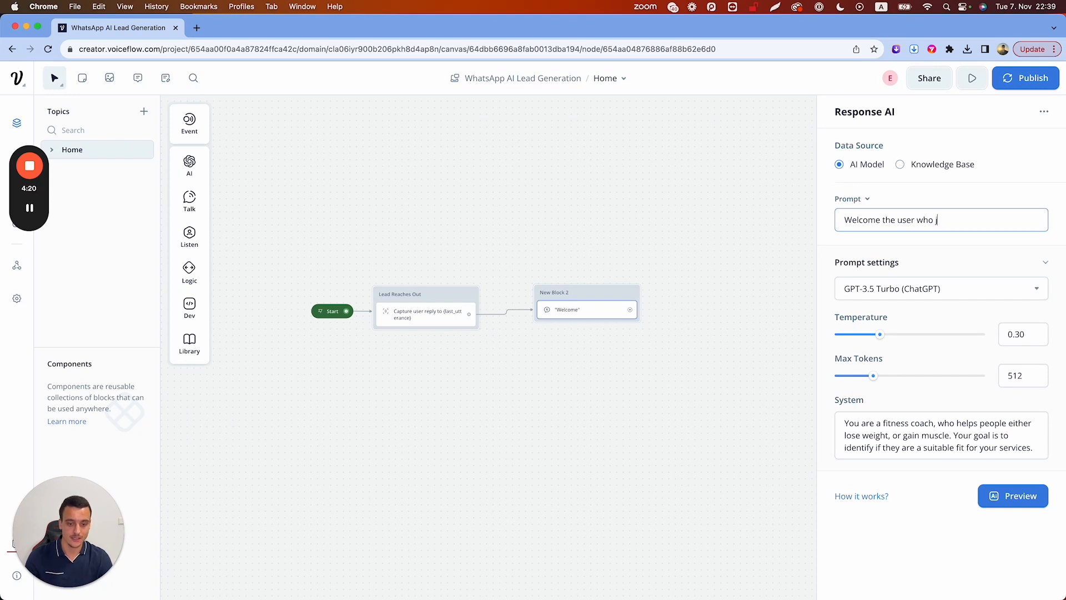
type("ust sent you this m")
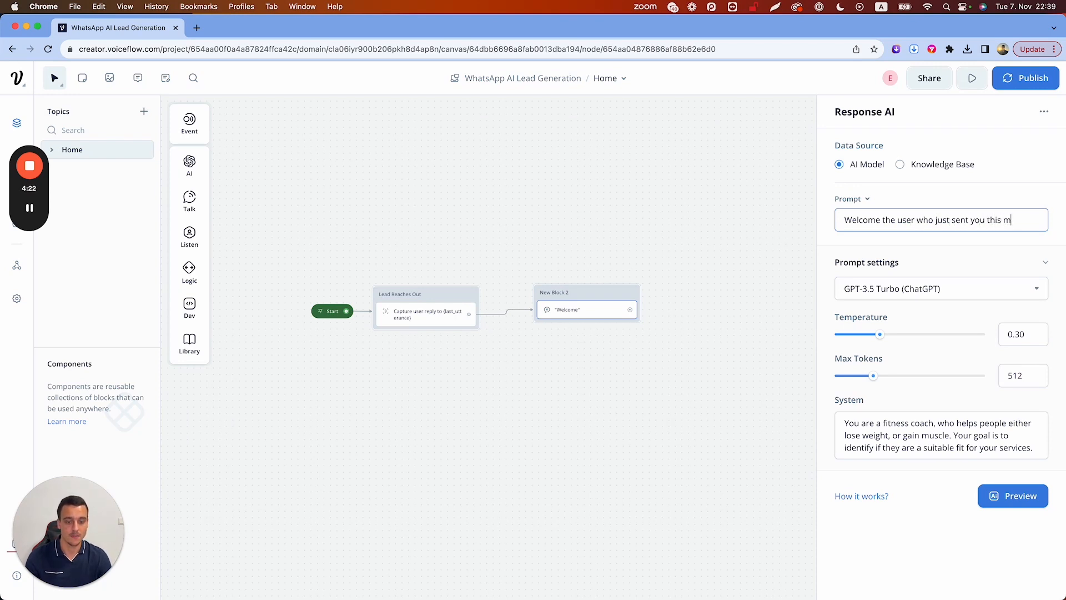
type("essage: \"{last")
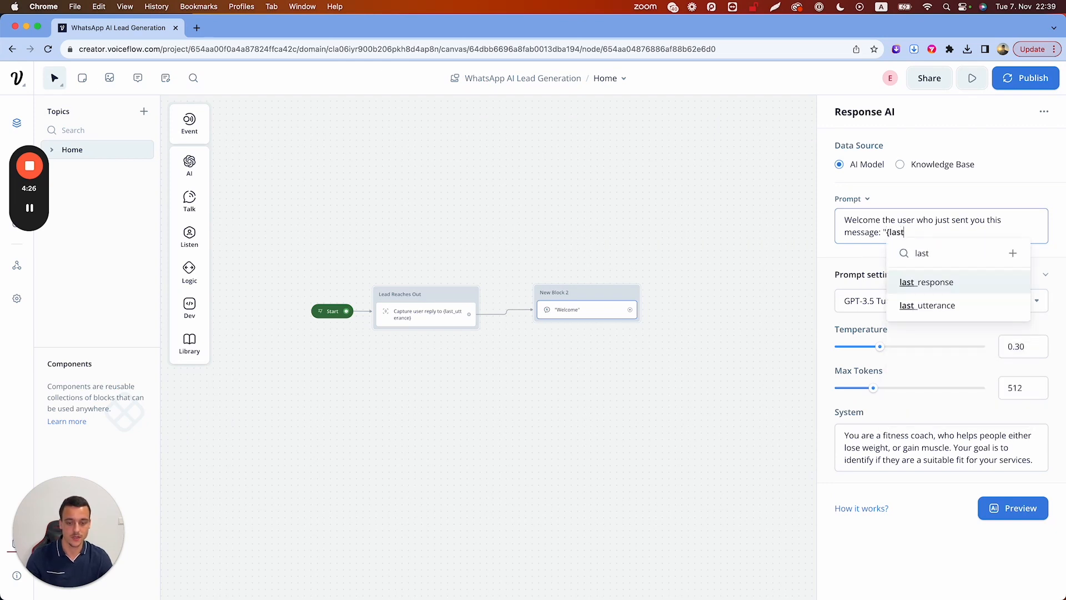
key("Down")
key("Return")
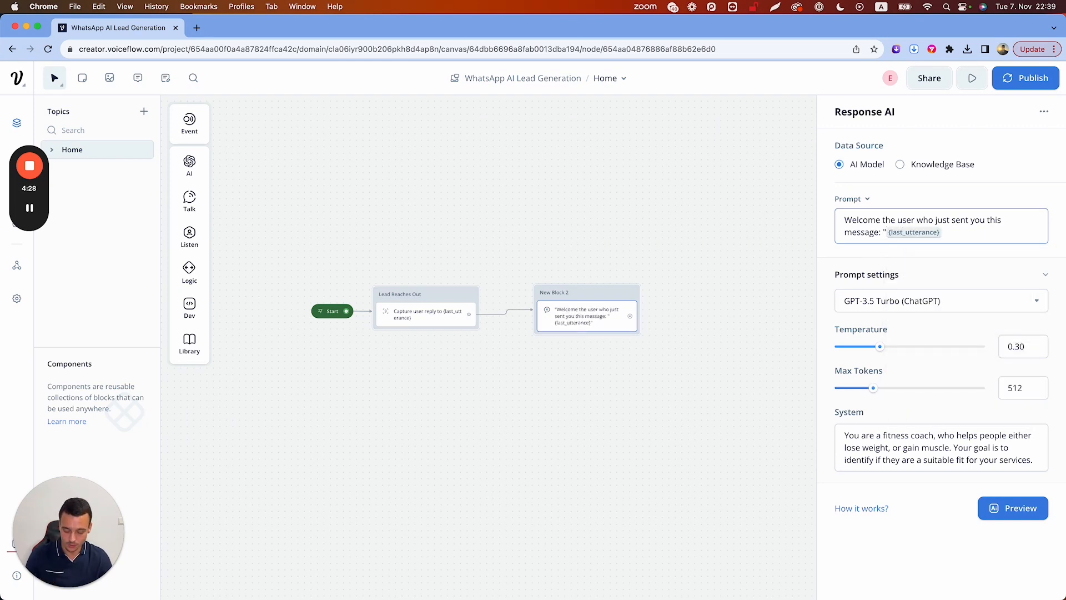
type("\"")
key("Return")
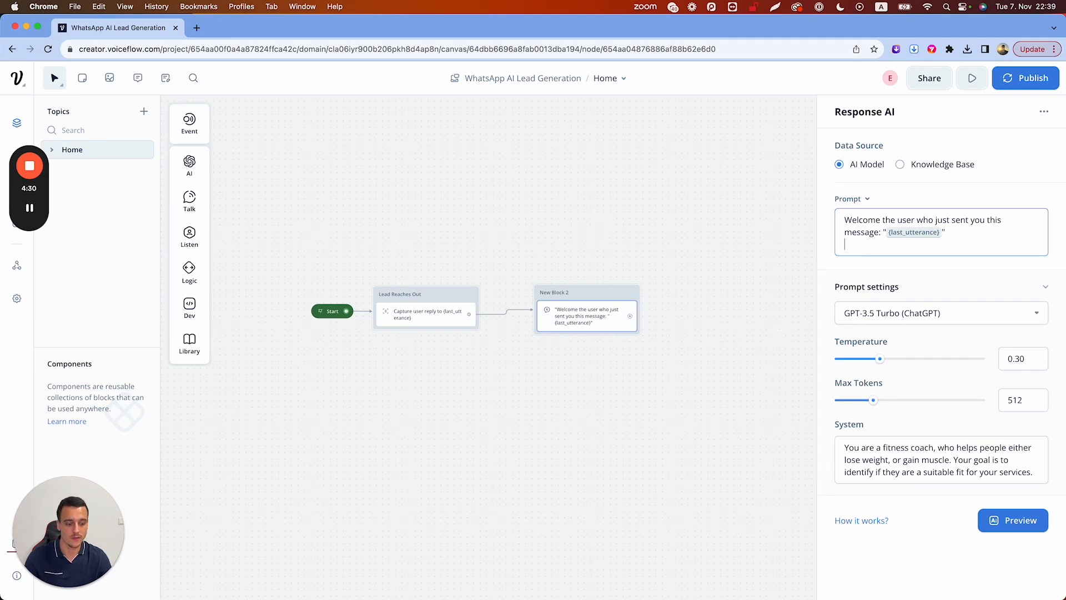
key("Return")
type("Ask them how")
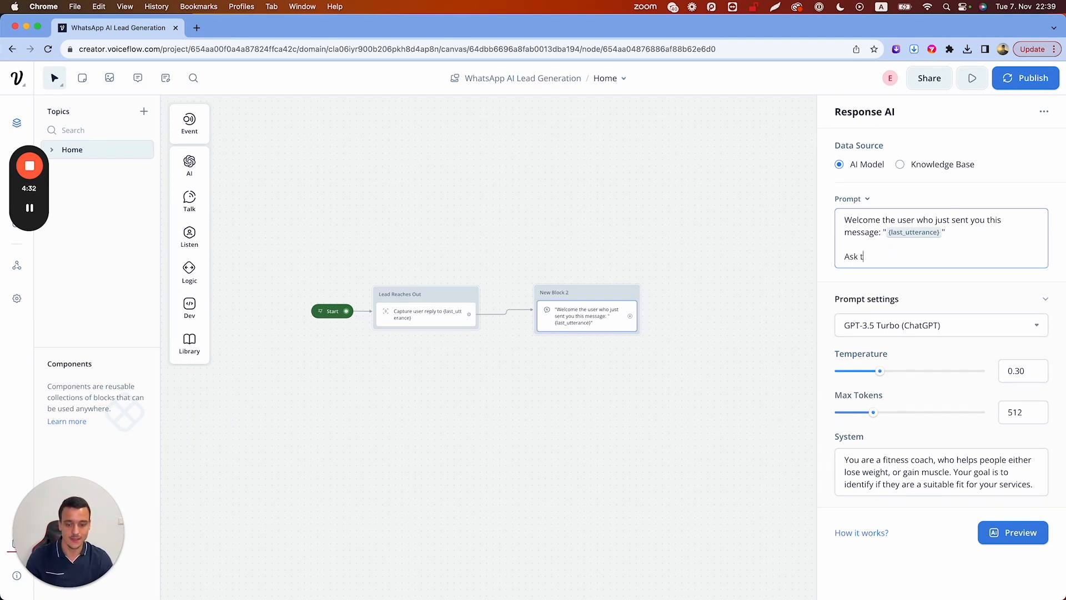
key("BackSpace")
key("BackSpace")
key("BackSpace")
type("if they need help ")
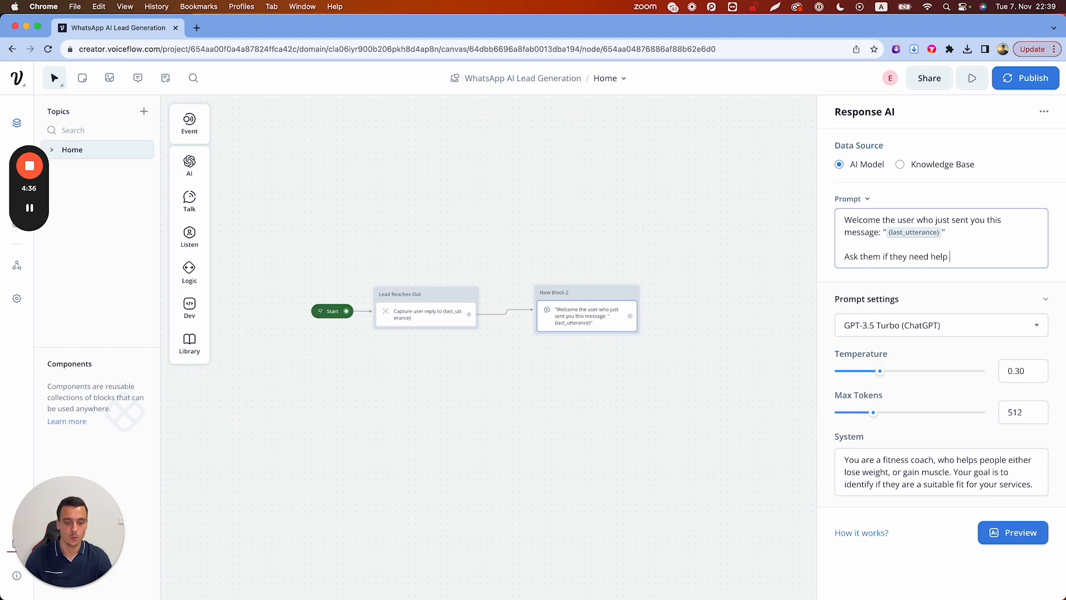
type("with weight loss")
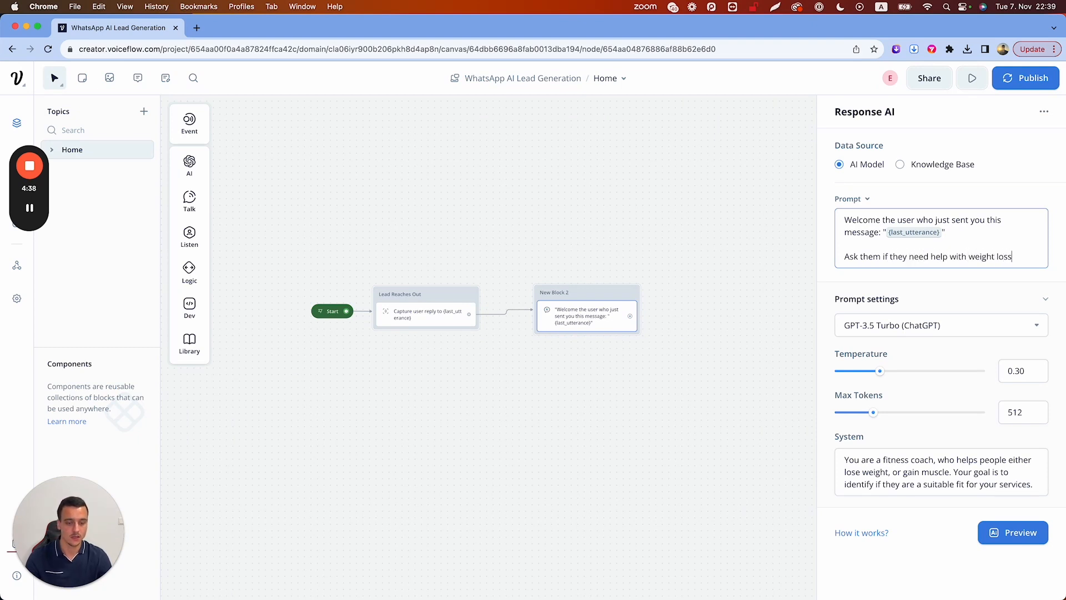
type(" or building muscle.")
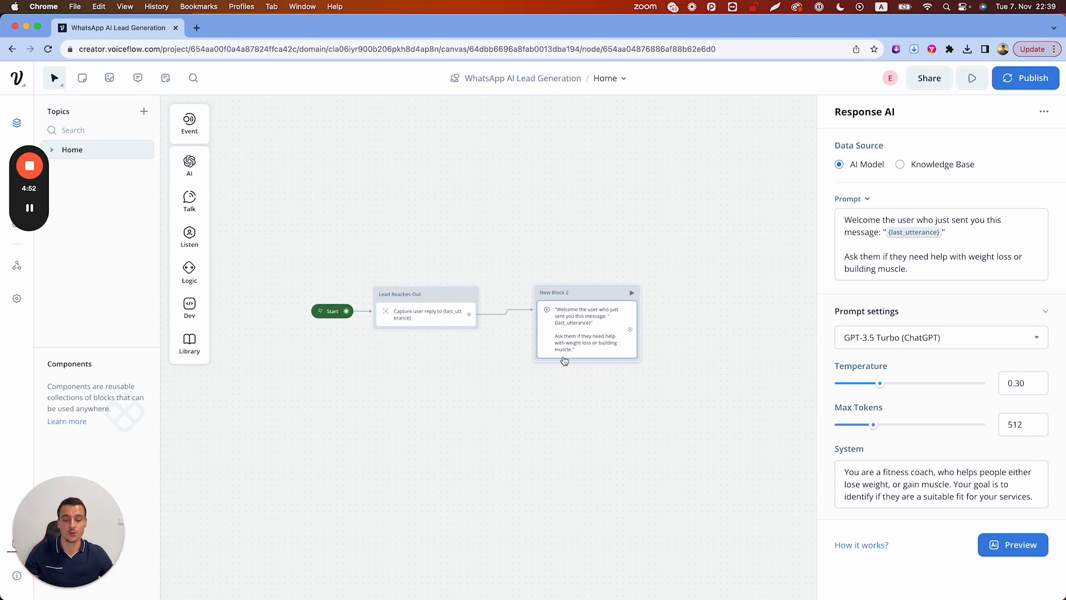
left_click(652, 216)
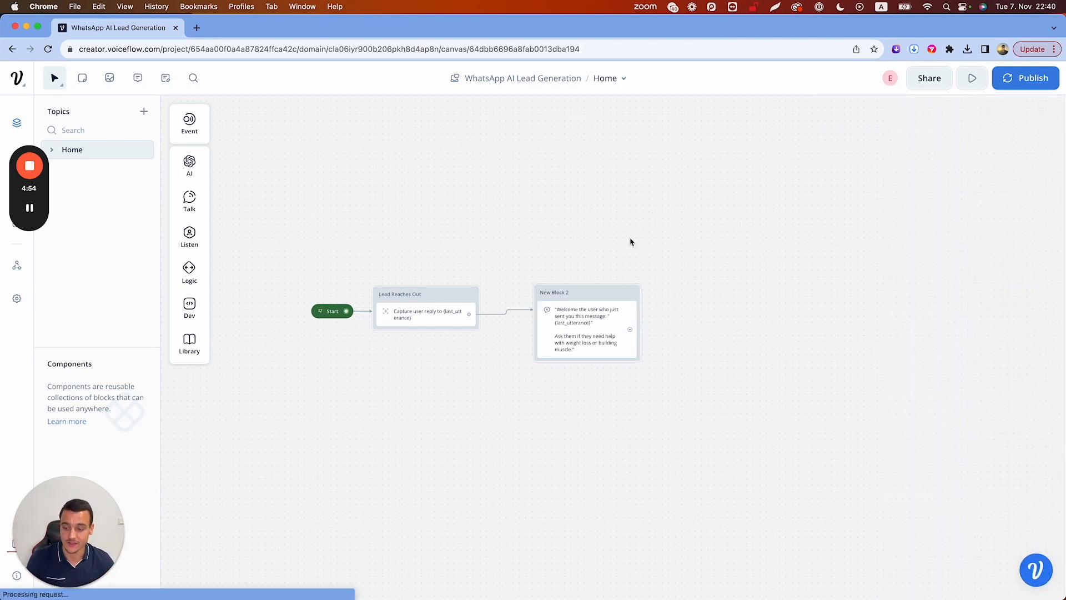
Add a Set AI step and move it into New Block 2 below the reply
left_click_drag(592, 292, 565, 284)
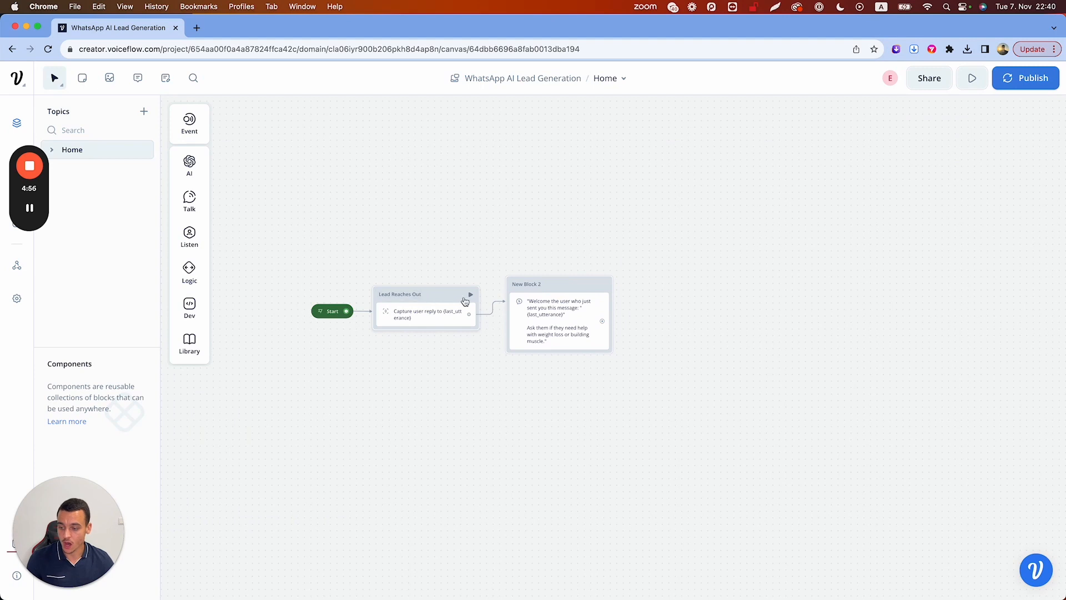
left_click_drag(602, 321, 635, 319)
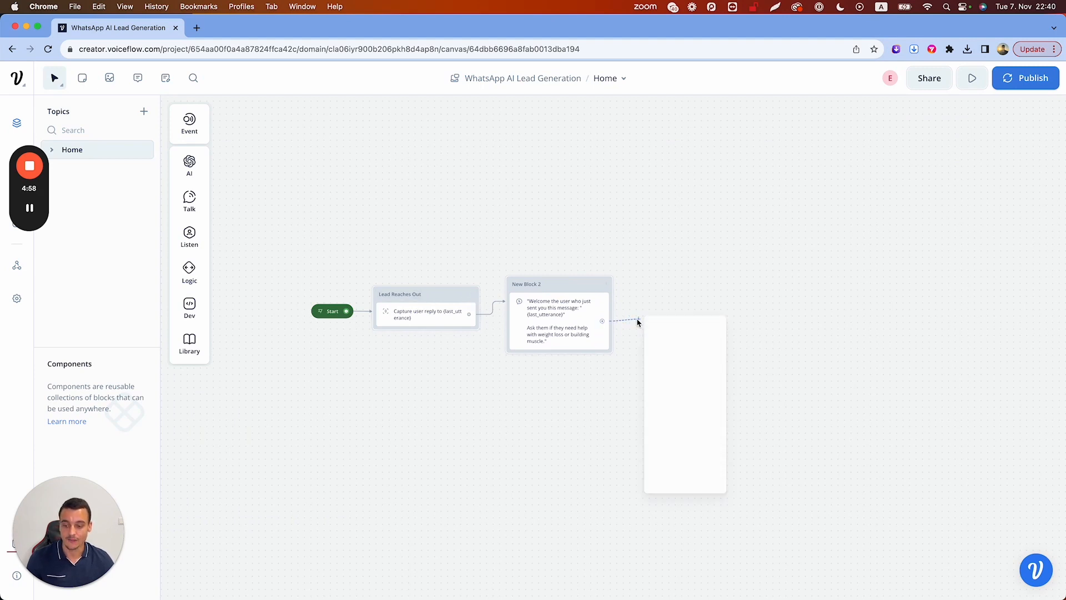
mouse_move(676, 335)
left_click(746, 360)
left_click_drag(701, 322, 543, 366)
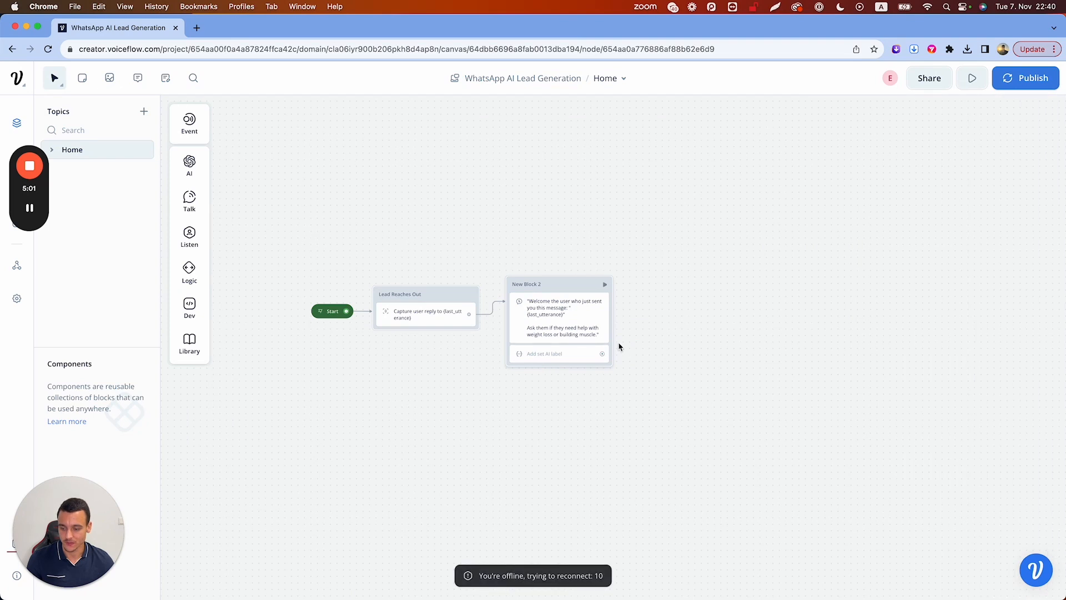
Label it 'Weight Loss or Muscle Gain?', set 512 tokens and 0.30 temperature, and write the system text
left_click(555, 357)
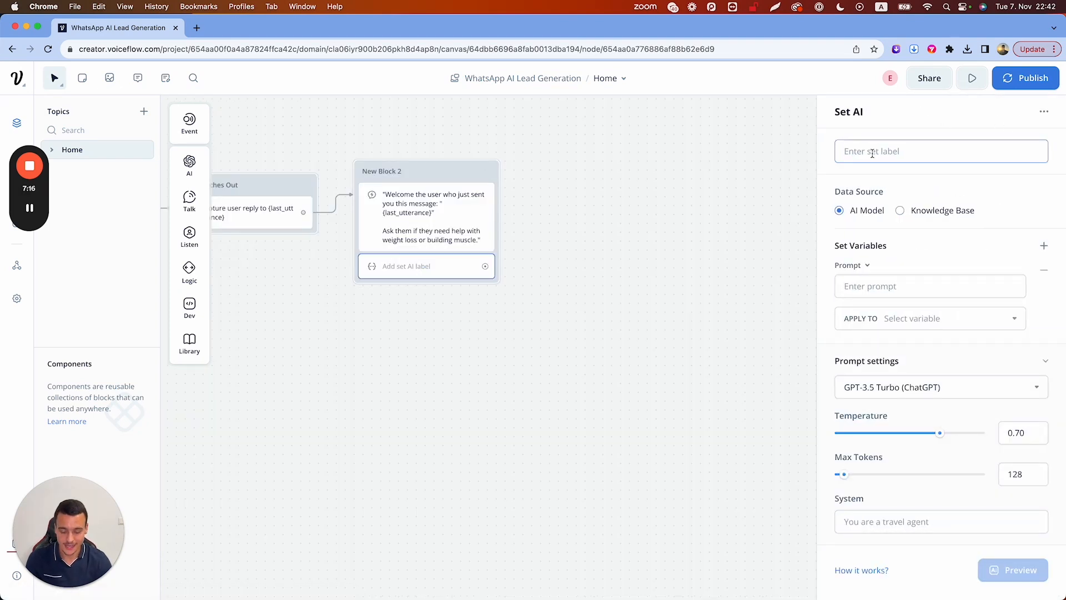
type("Weight Loss")
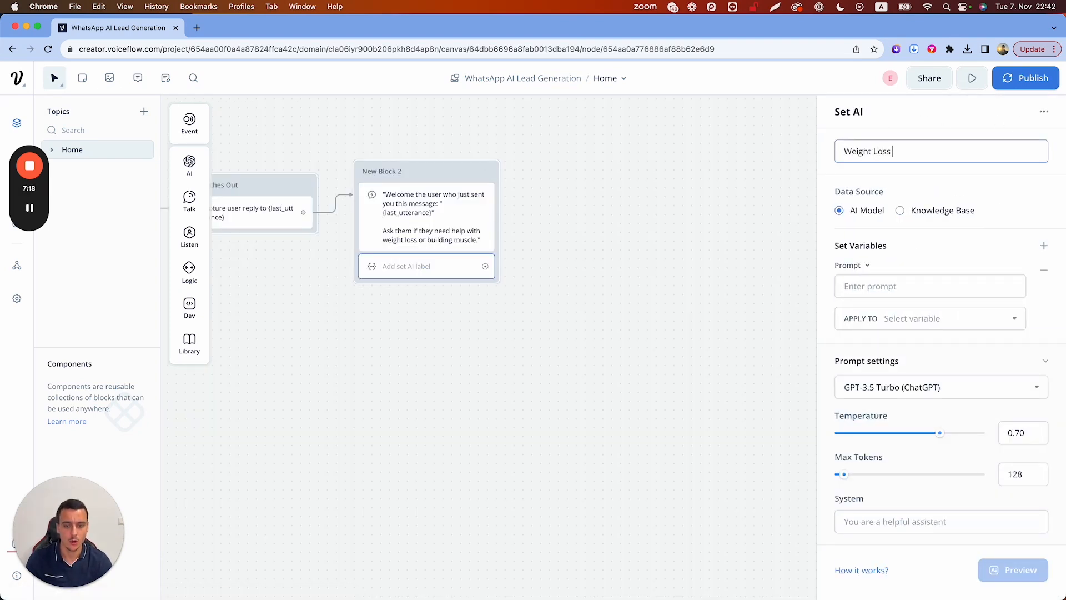
type(" or Muscle Gain?")
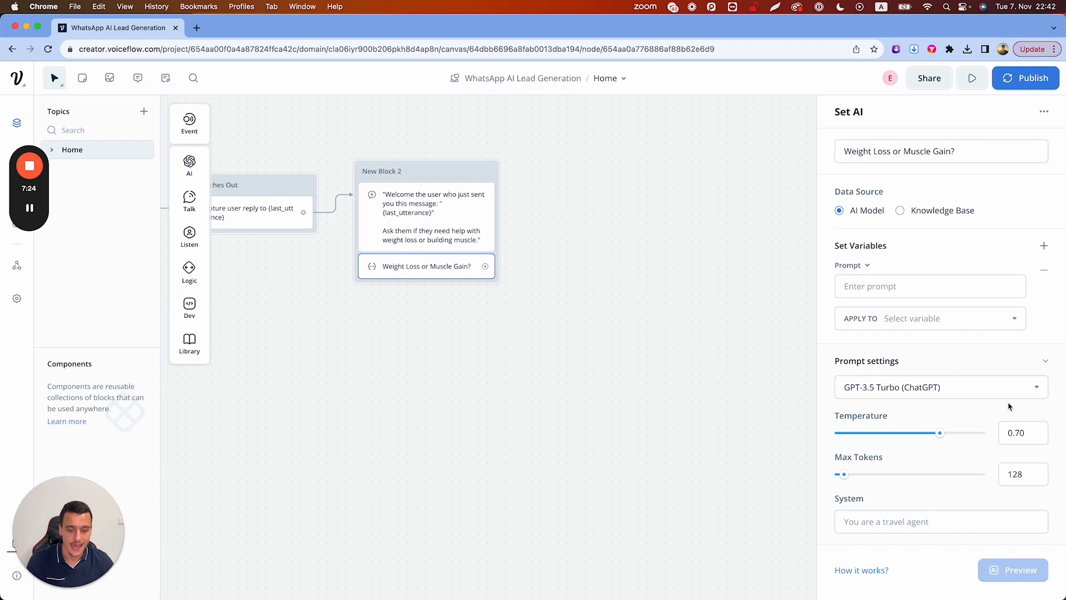
double_click(1016, 473)
type("512")
left_click(1014, 436)
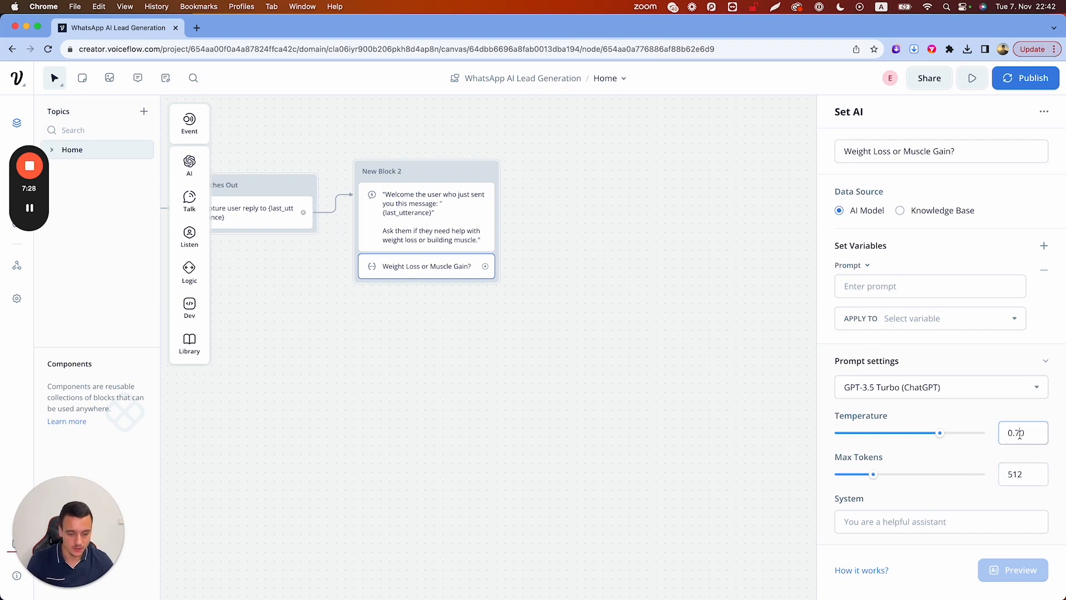
left_click(887, 524)
type("You are")
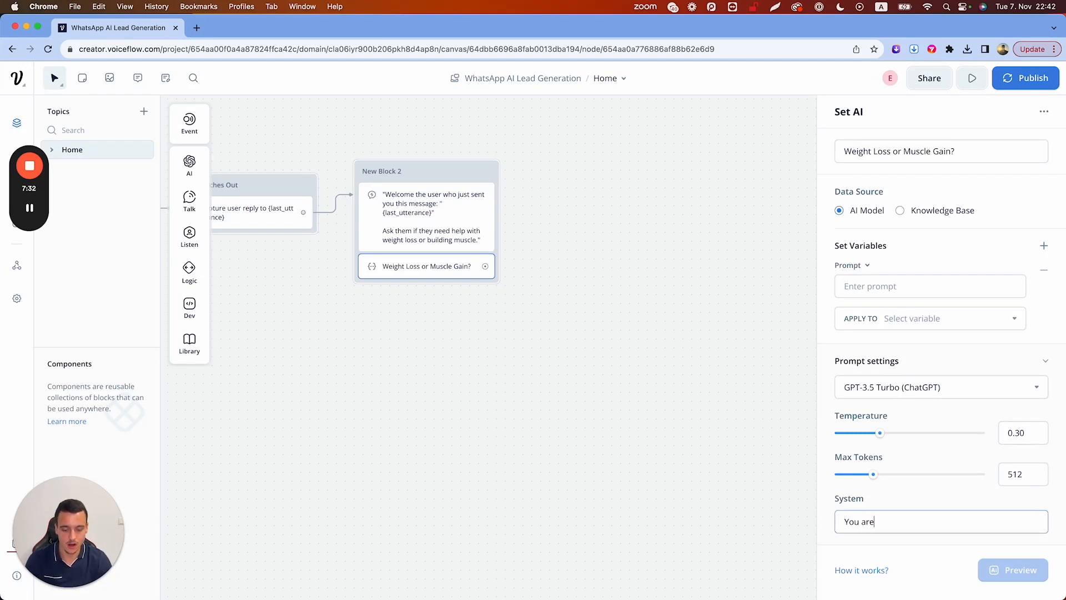
type(" analyzing ")
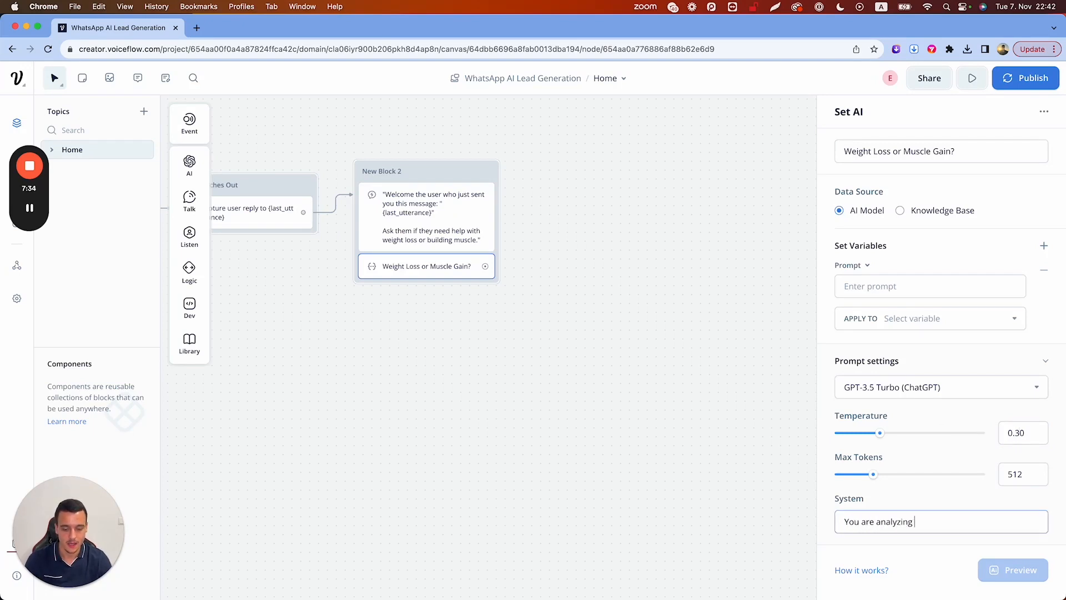
type("a message from a")
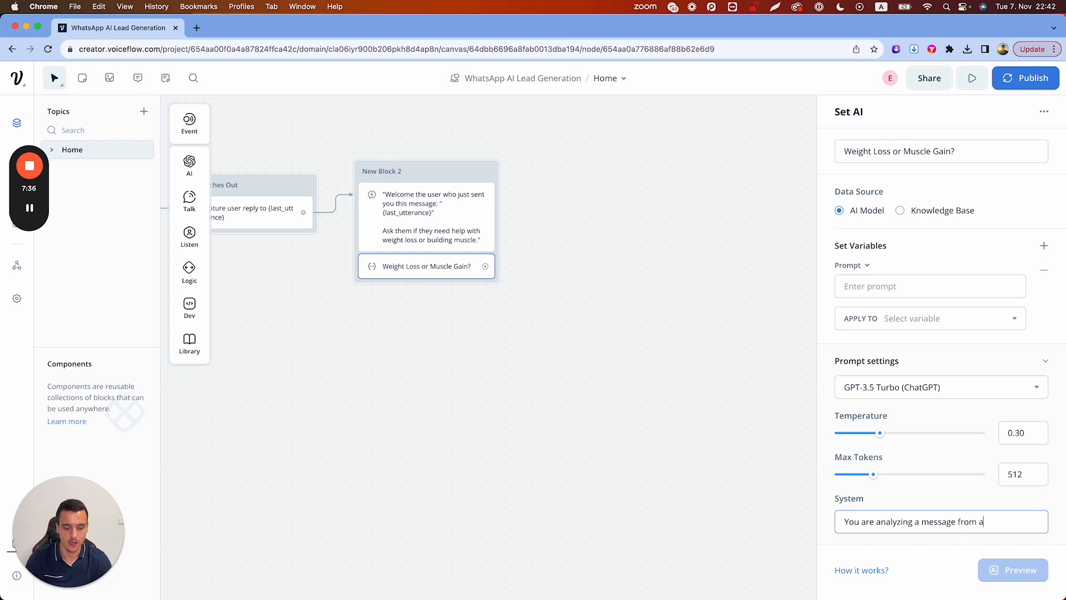
type(" user to identify if they need ")
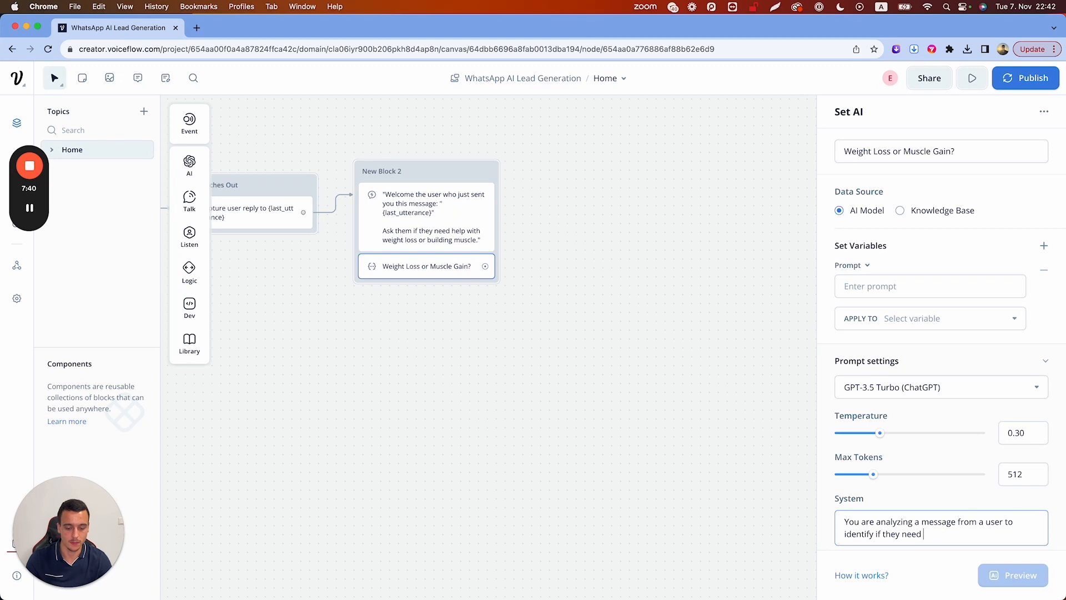
type("help with weight ")
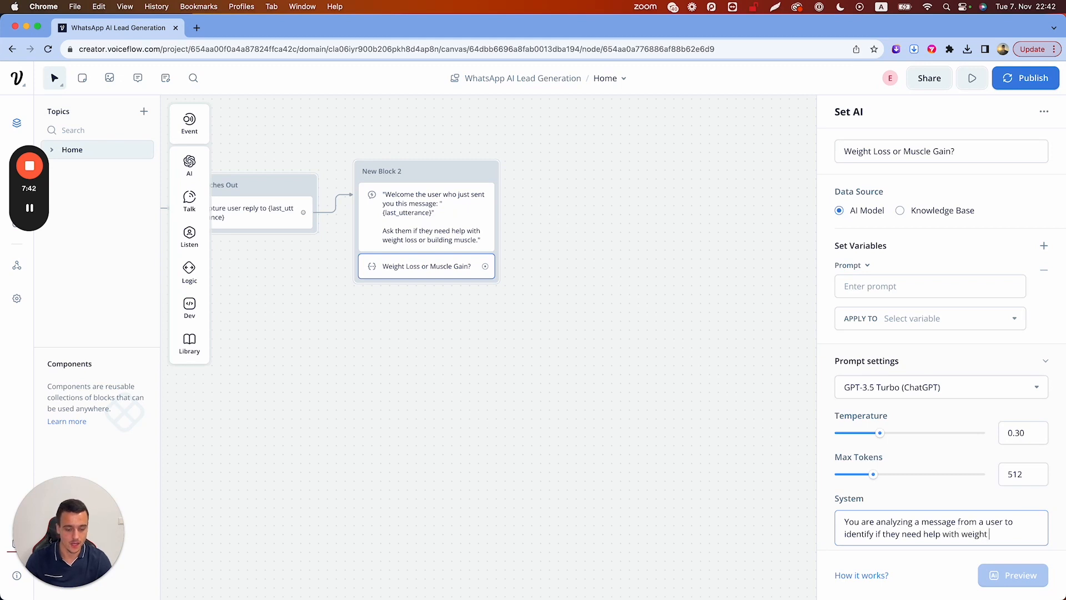
type("loss or muscle gain.")
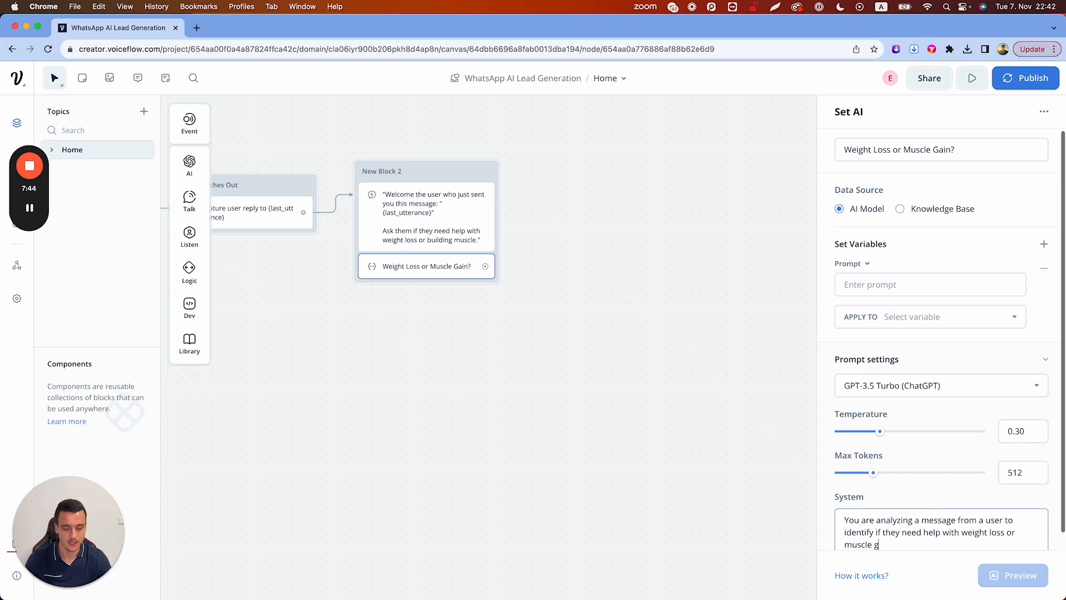
Start the prompt with the user's {last_utterance} message and ask to identify weight loss or muscle gain
left_click(887, 293)
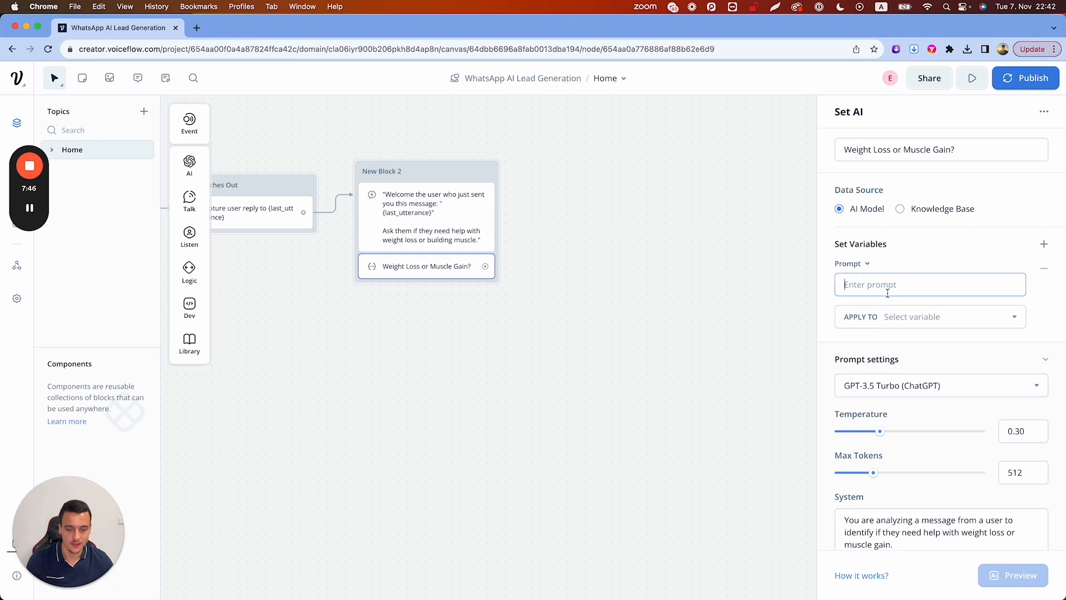
type("This ")
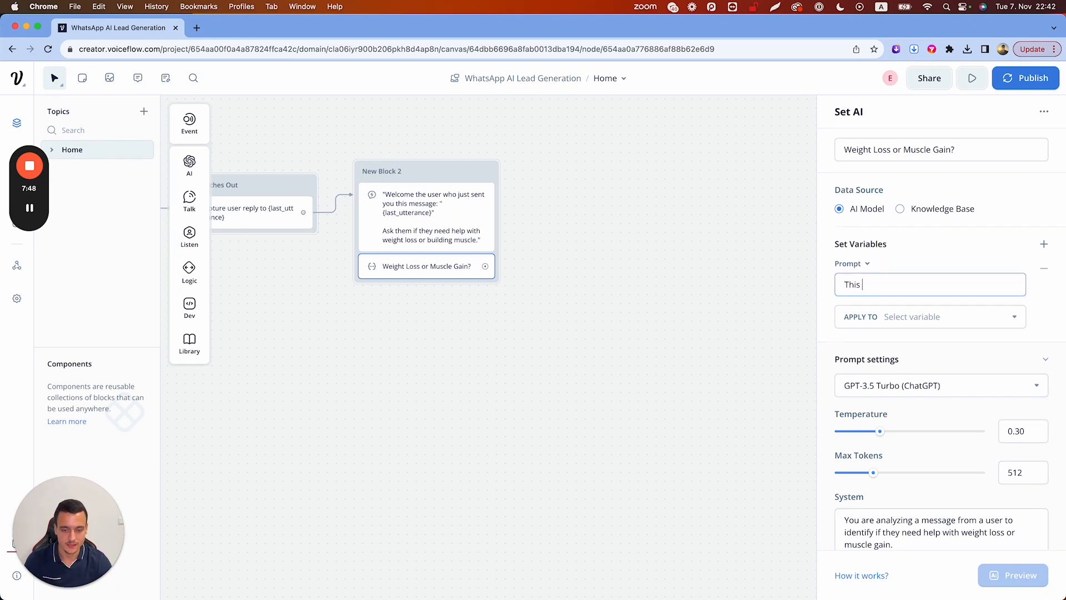
type("is the users messa")
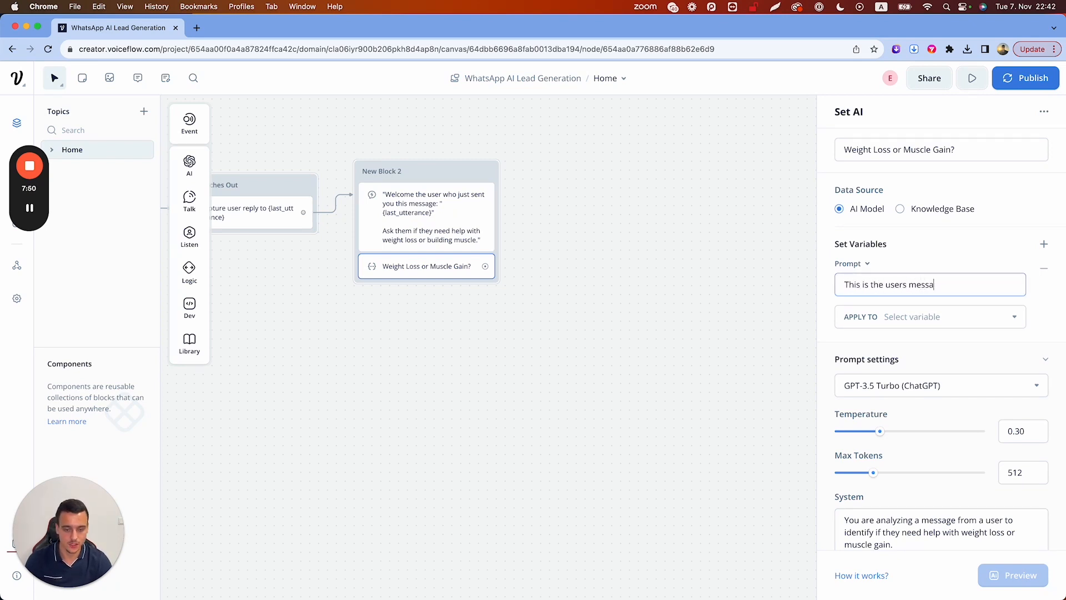
type("ge: \"{las")
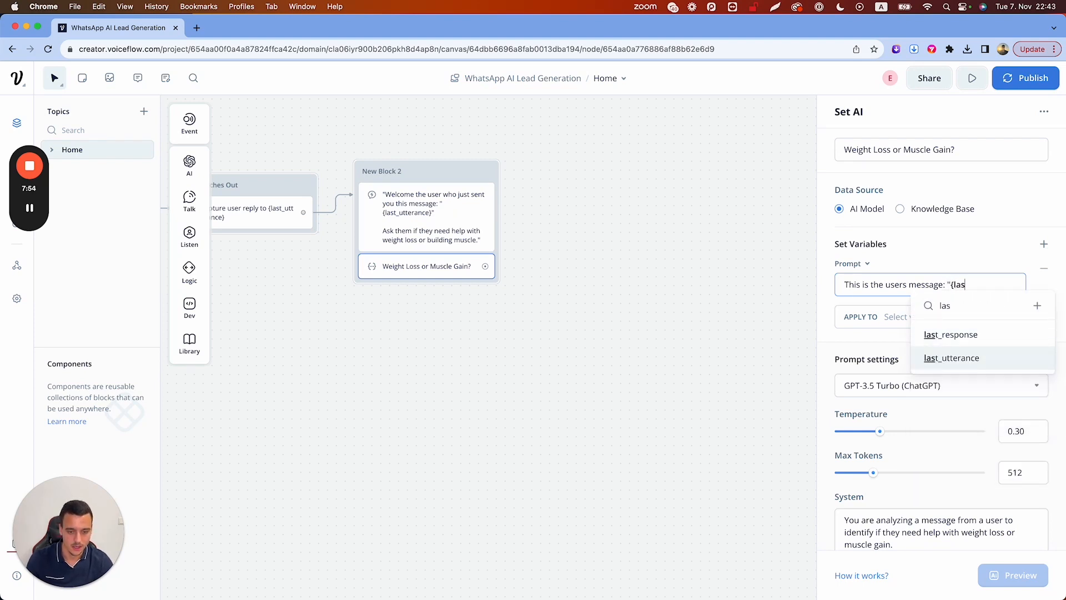
left_click(951, 358)
type("\"")
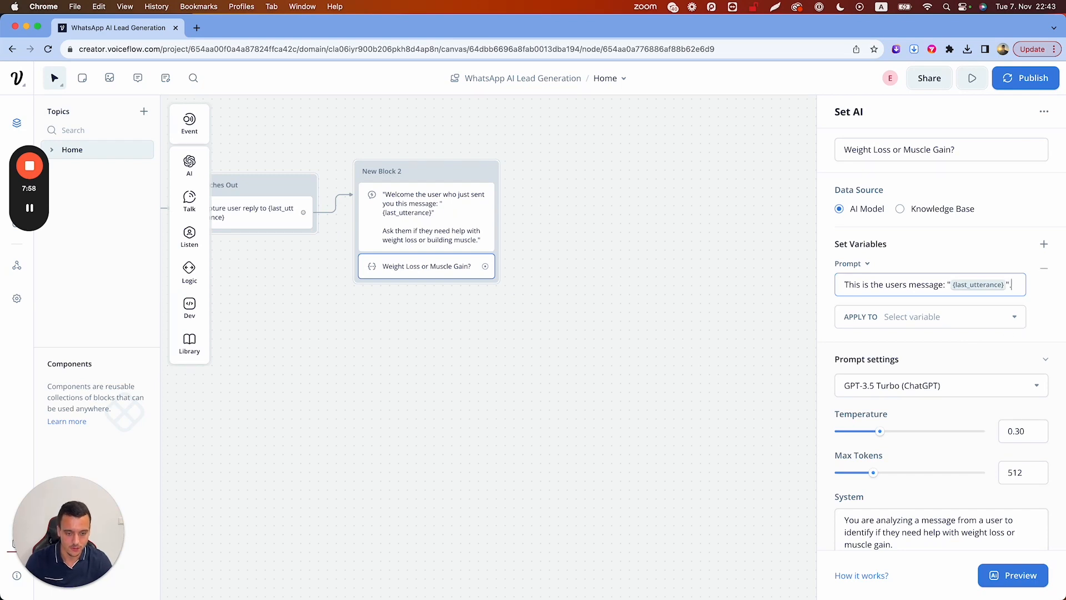
type(".")
key("shift+Return")
type("Identify if the user wants to lose weight or gain muscle.")
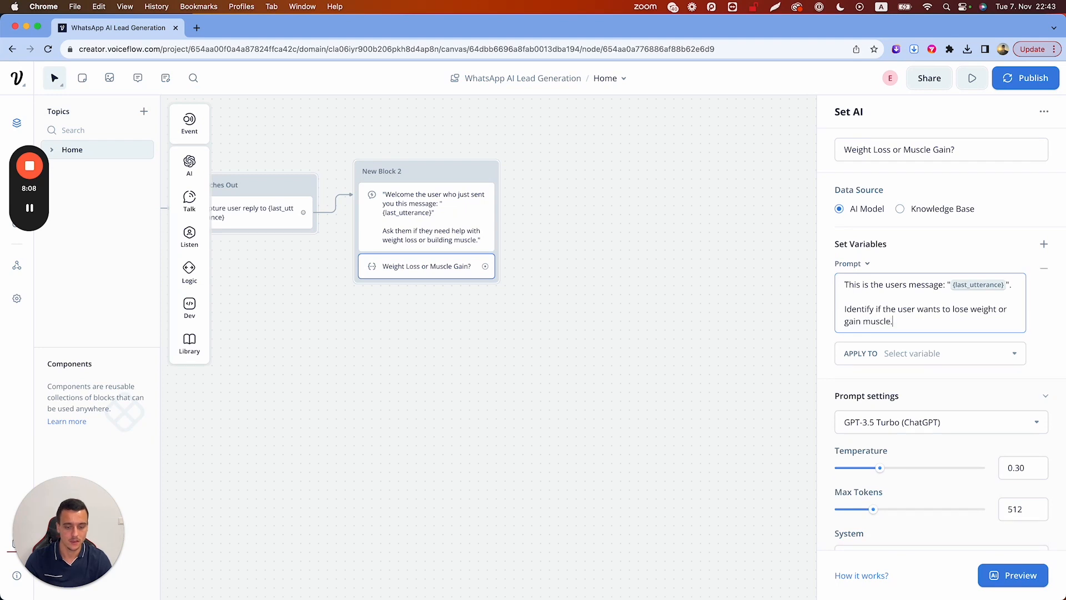
Add rules to output only "WEIGHTLOSS" or "MUSCLEGAIN" and nothing else
key("Return")
key("Return")
type("If they want to")
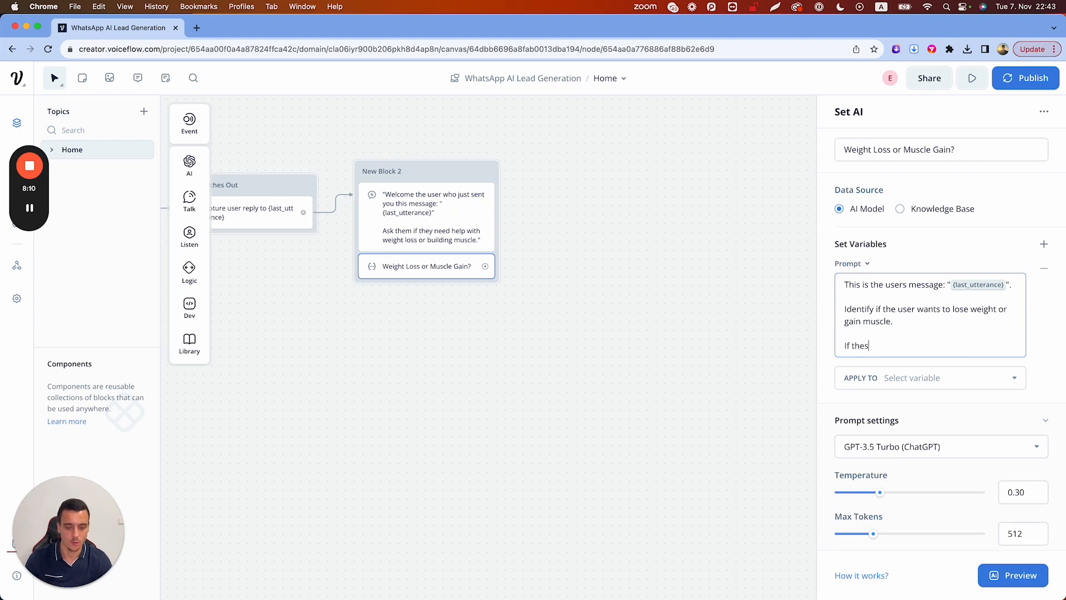
type(" lose weight, write ")
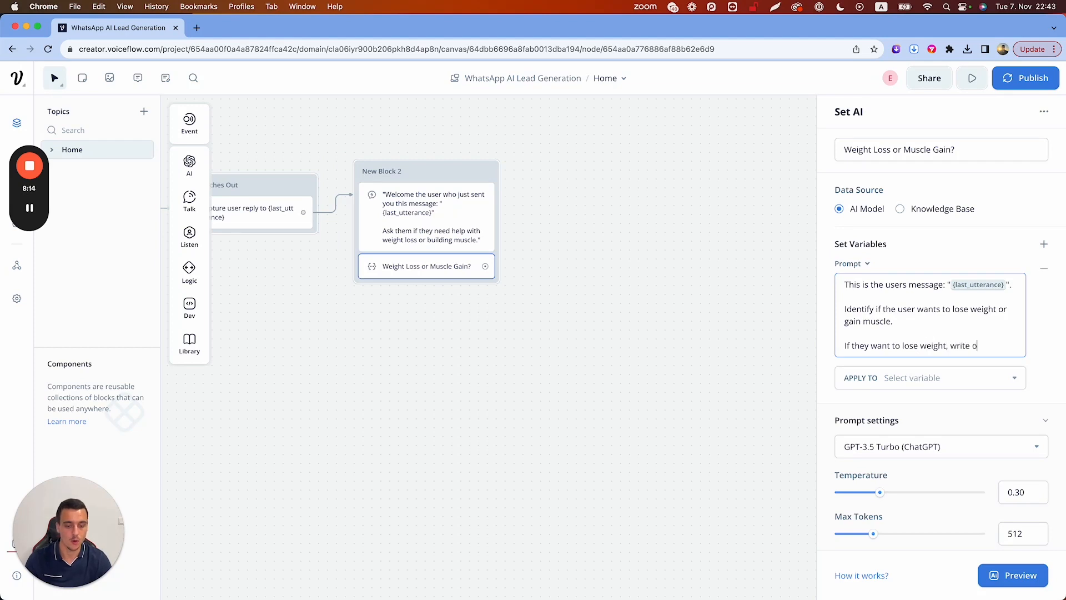
type("only \"WEIGHTLOS")
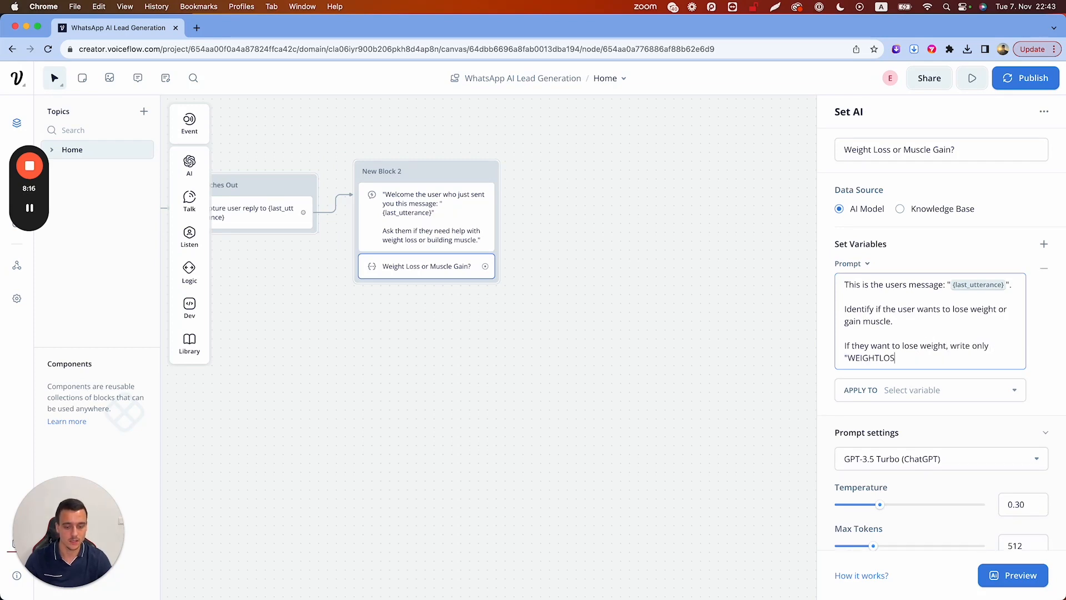
type("S\"")
key("Return")
key("Return")
type("If they")
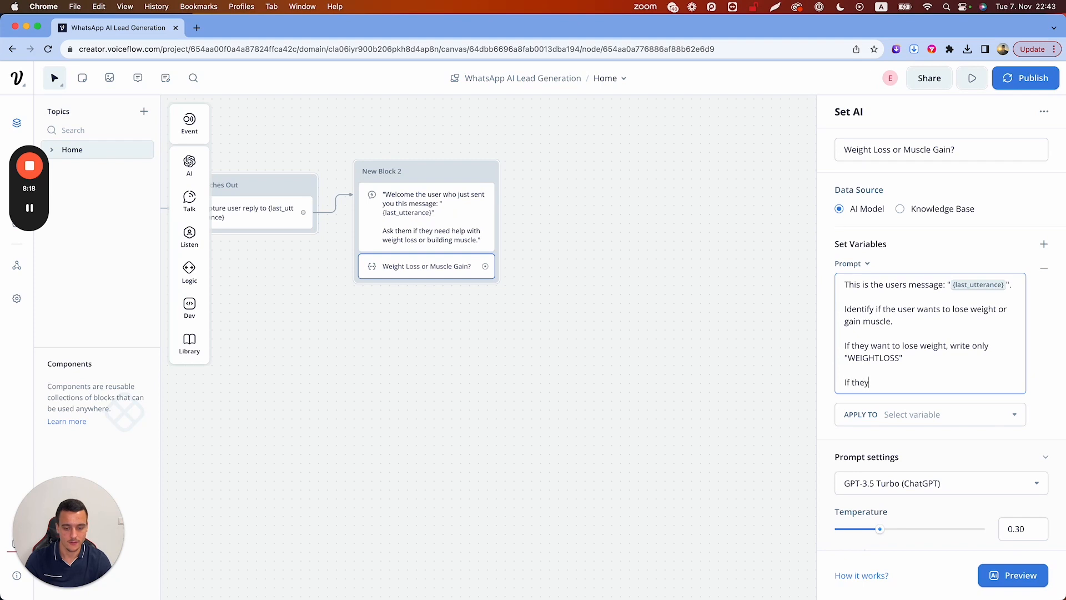
type(" want to gain ")
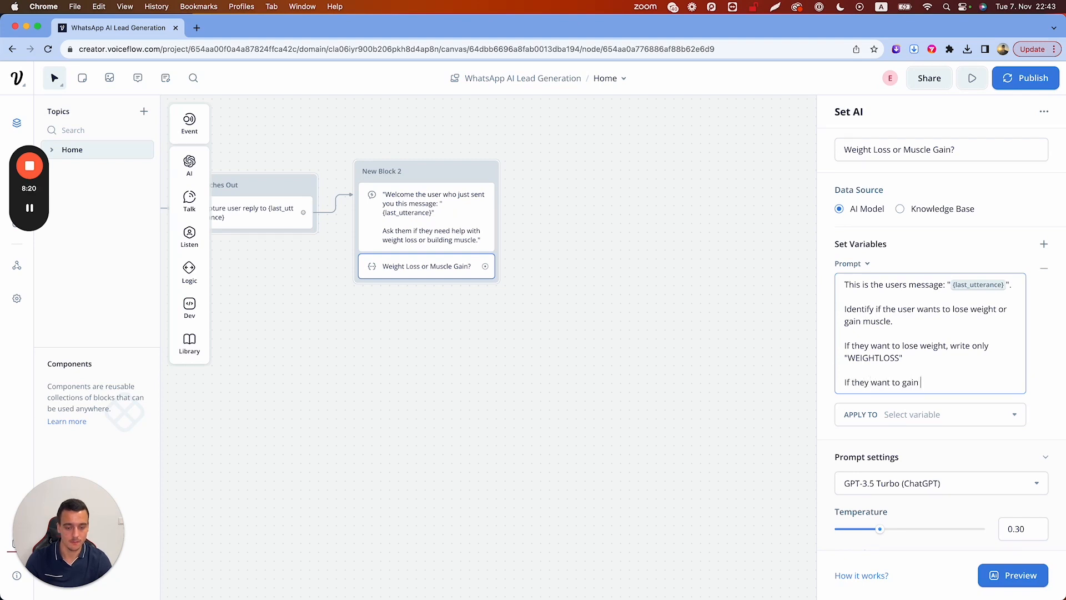
type("muscle, write")
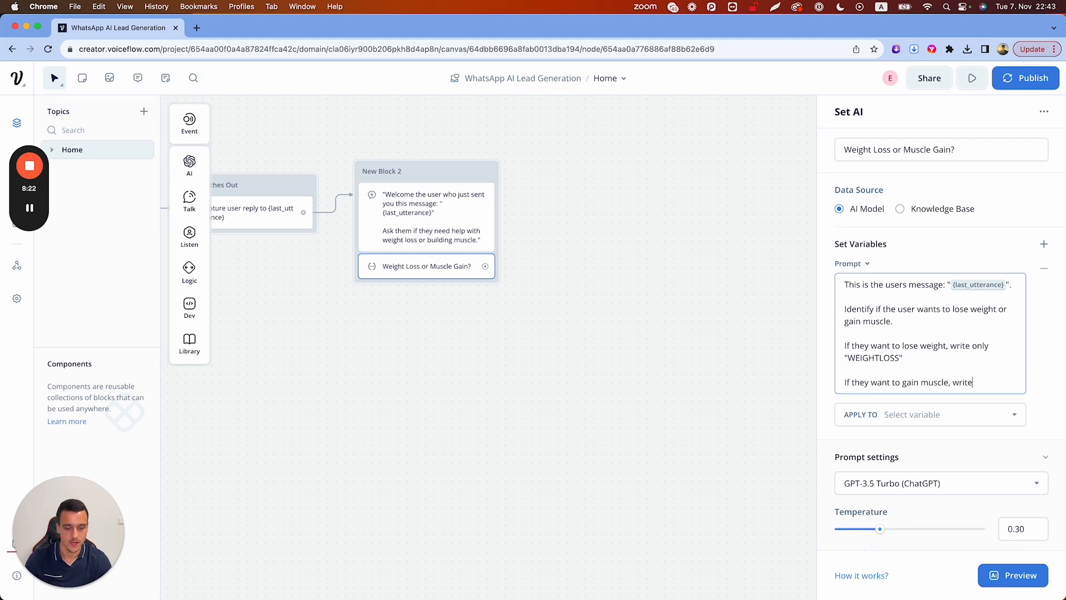
type(" only \"MUSCLEGAIN\".")
key("Return")
key("Return")
type("Do not a")
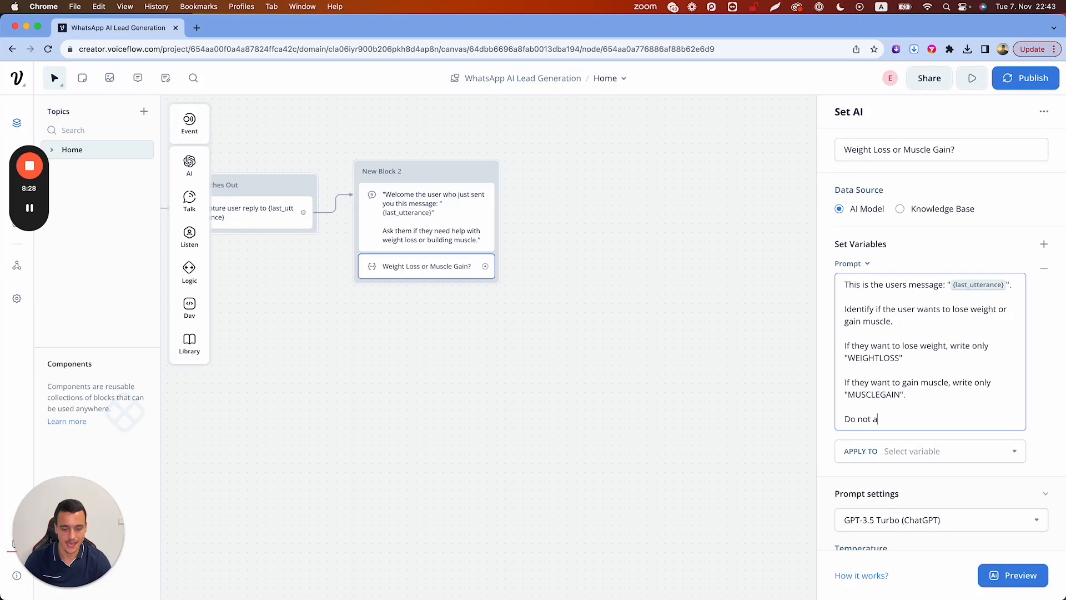
type("dd anything else t")
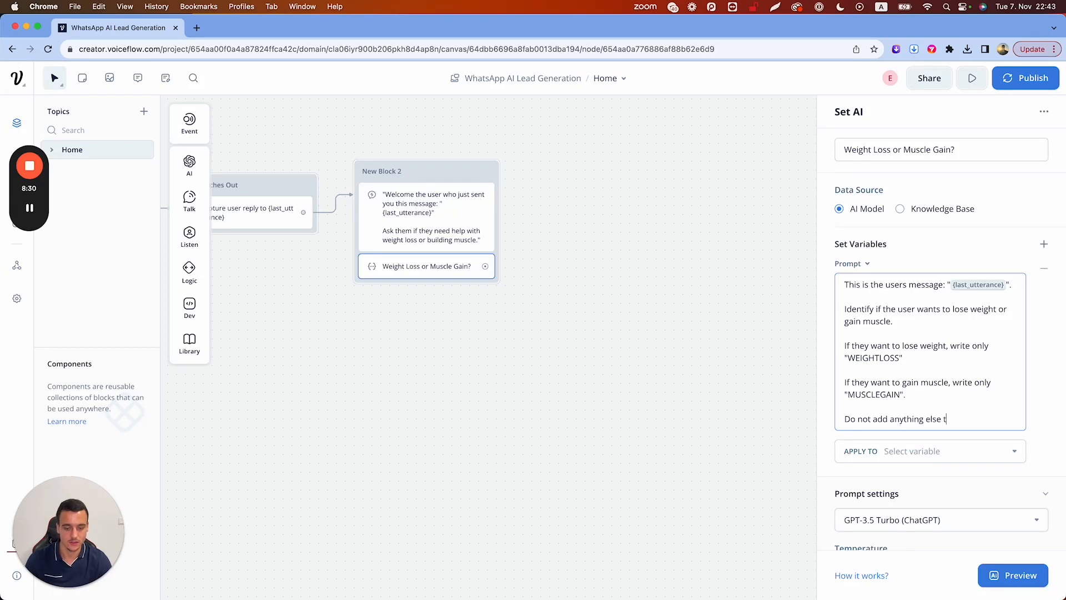
type("o your output. Provide either ")
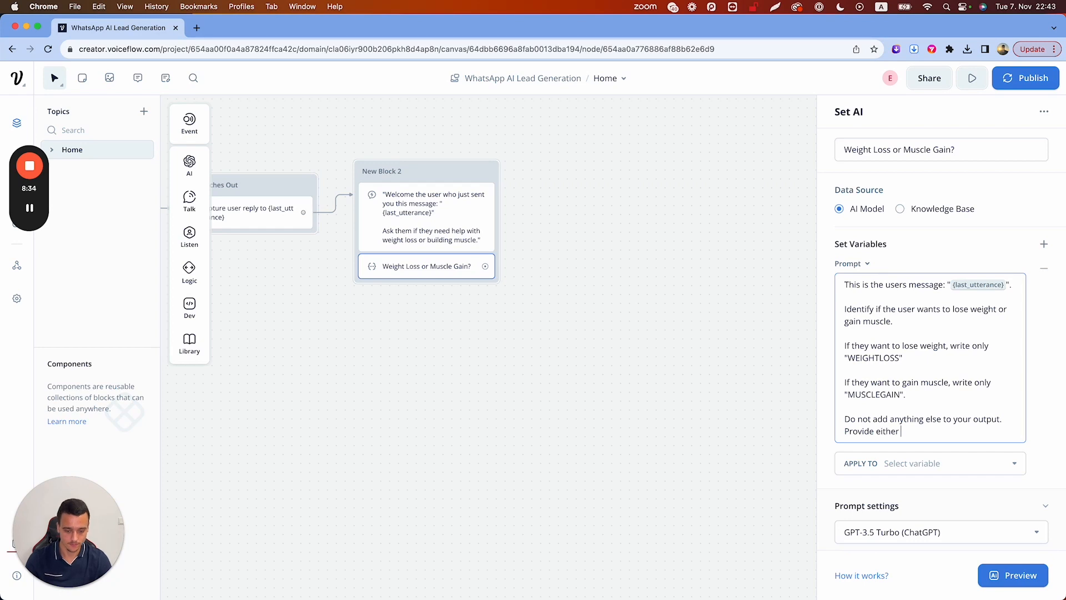
type("\"WEIGHTLOSS\" or \"MUSC")
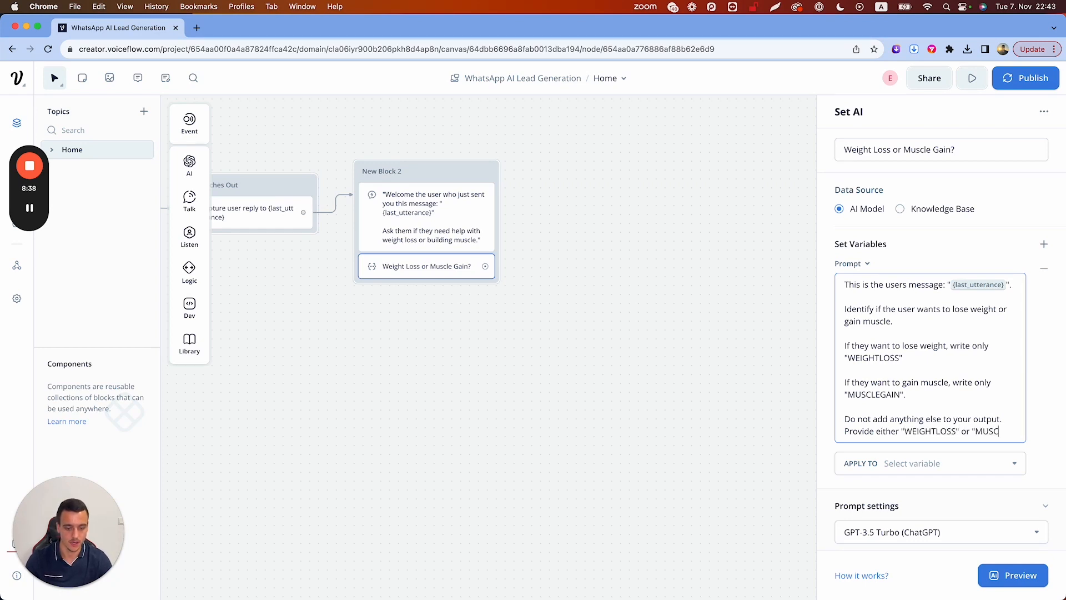
type("LEGAIN\"")
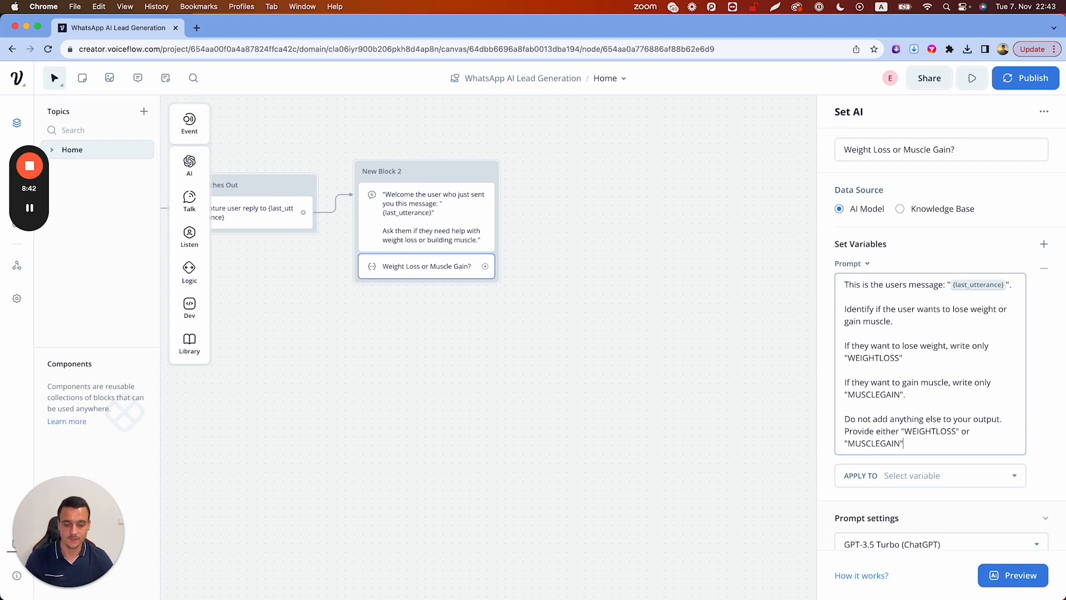
left_click(897, 330)
Create the variable 'weightlossormusclegain' in Apply To to hold the Set AI answer
left_click(1042, 378)
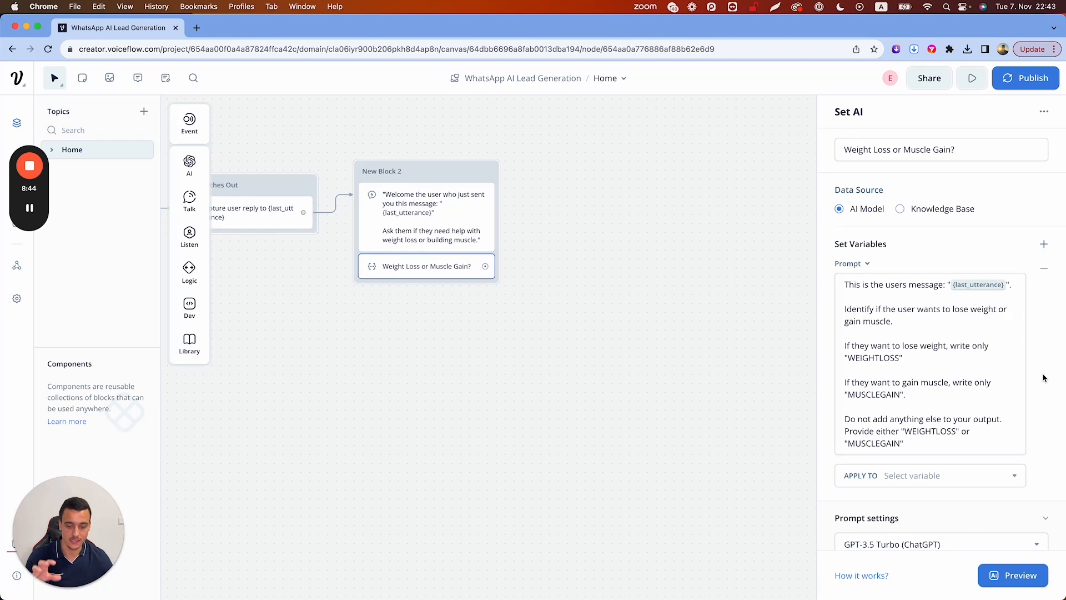
left_click(914, 472)
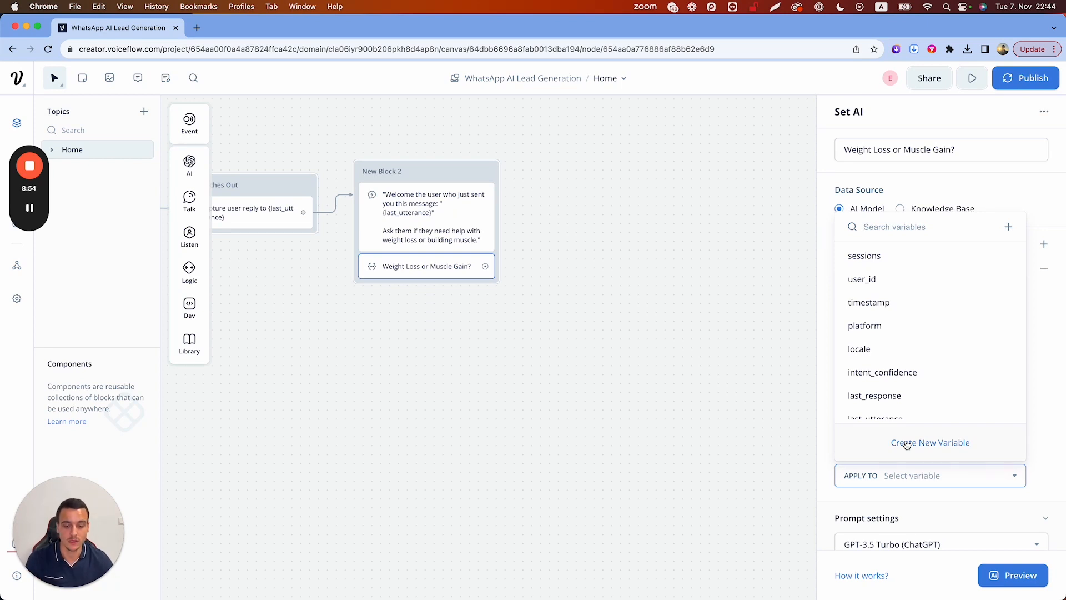
left_click(906, 445)
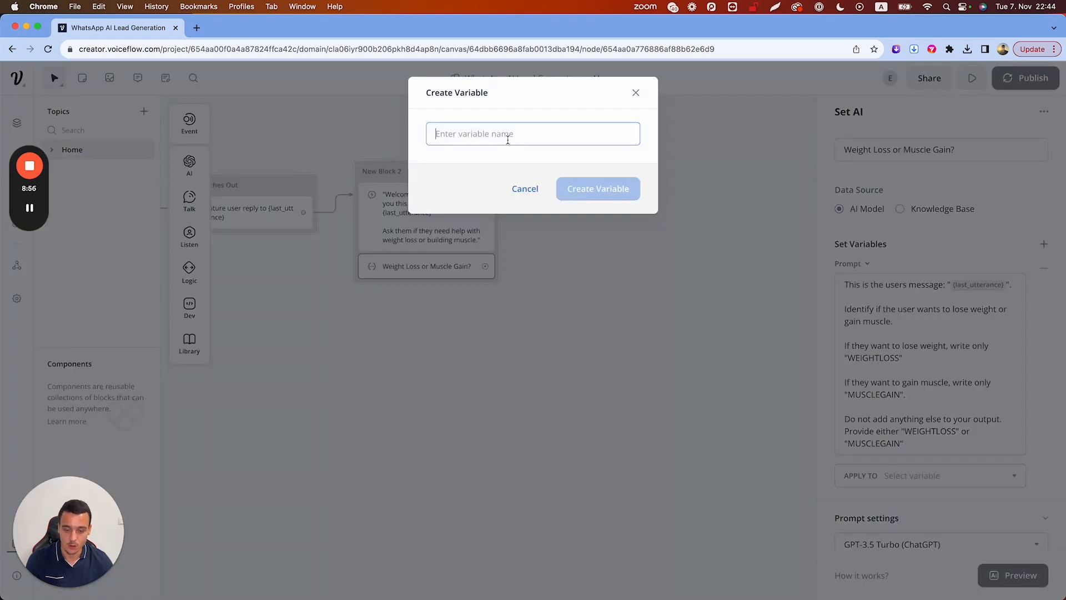
type("weig")
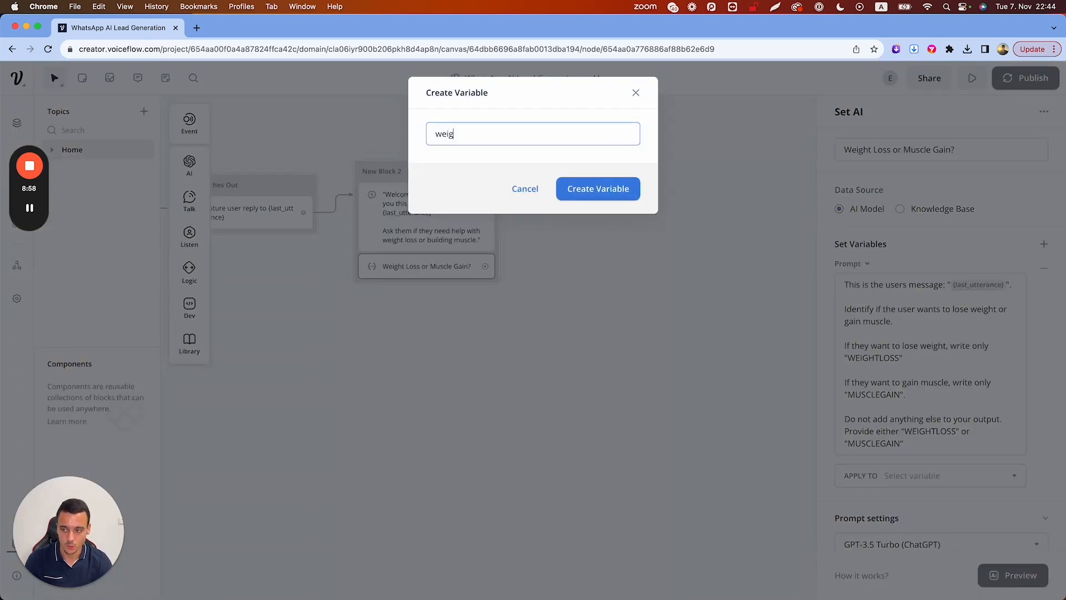
type("htlossormusclegain")
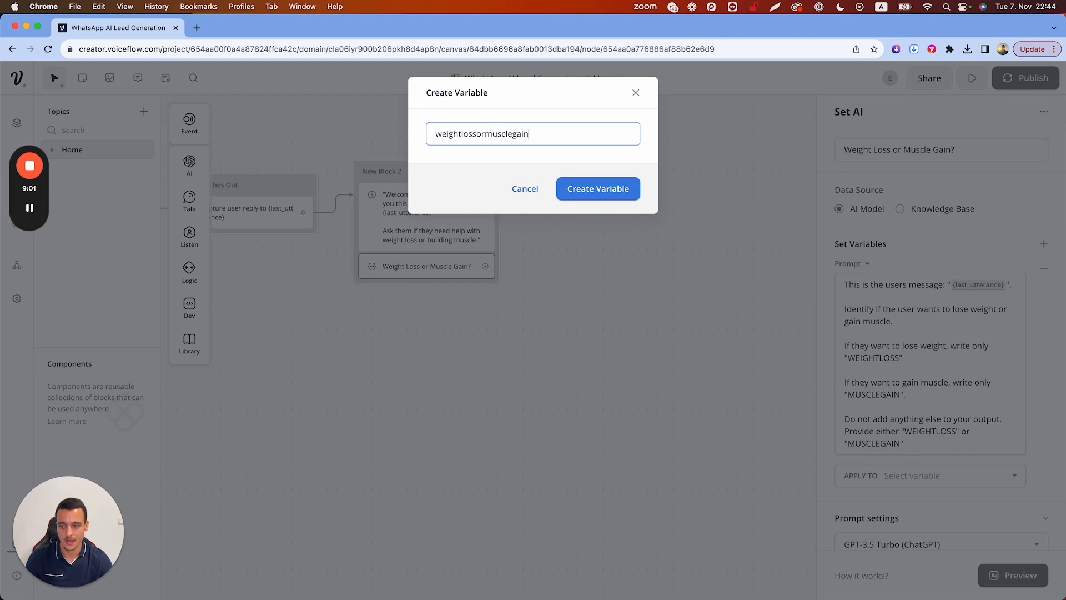
left_click(590, 189)
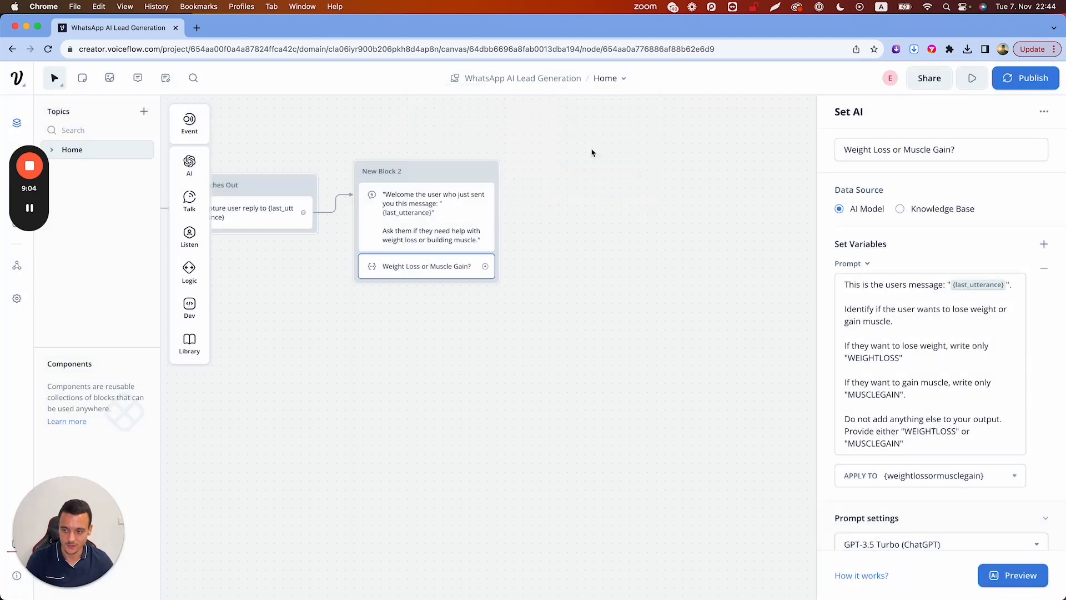
Preview the step with 'i want to lose 30kg', which returns WEIGHTLOSS
left_click(1010, 577)
type("i want to lose 30kg")
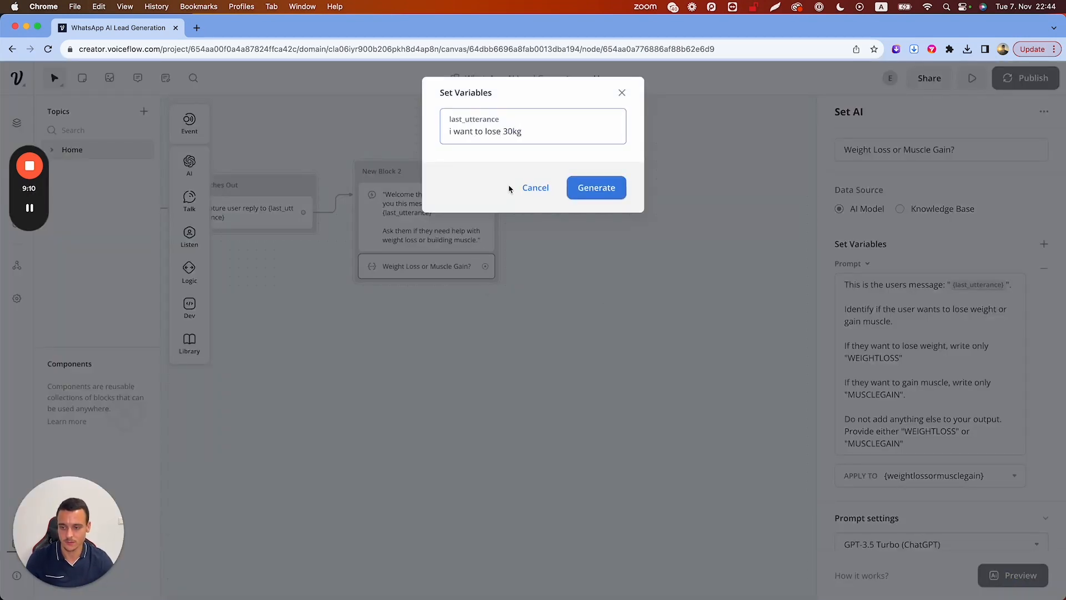
left_click(584, 189)
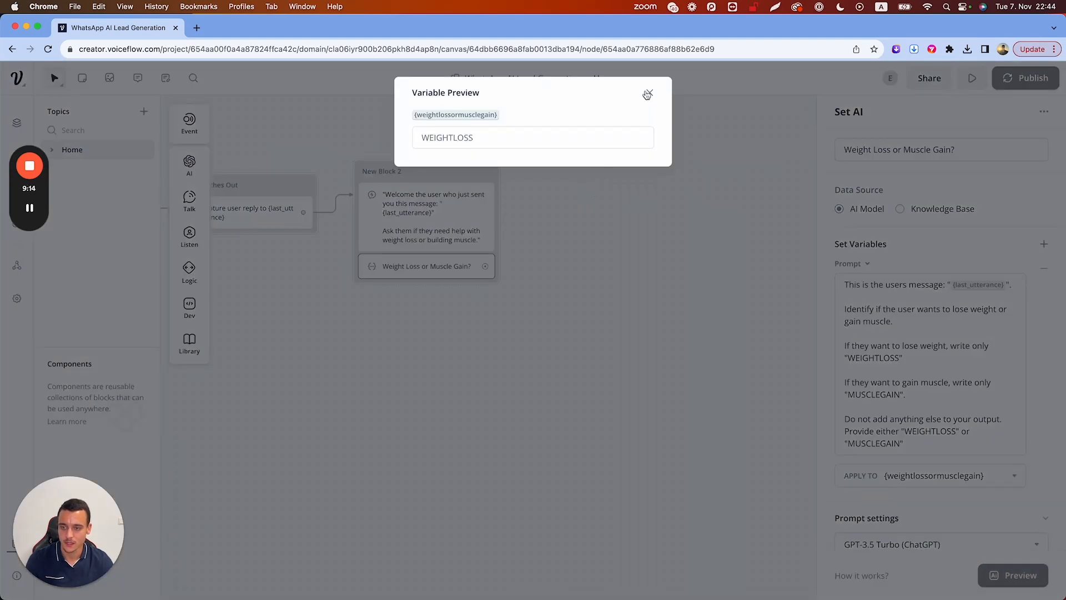
left_click(648, 92)
Preview again with 'i want to bulk', which returns MUSCLEGAIN
left_click(1014, 580)
key("super+a")
type("i want to")
type(" bui")
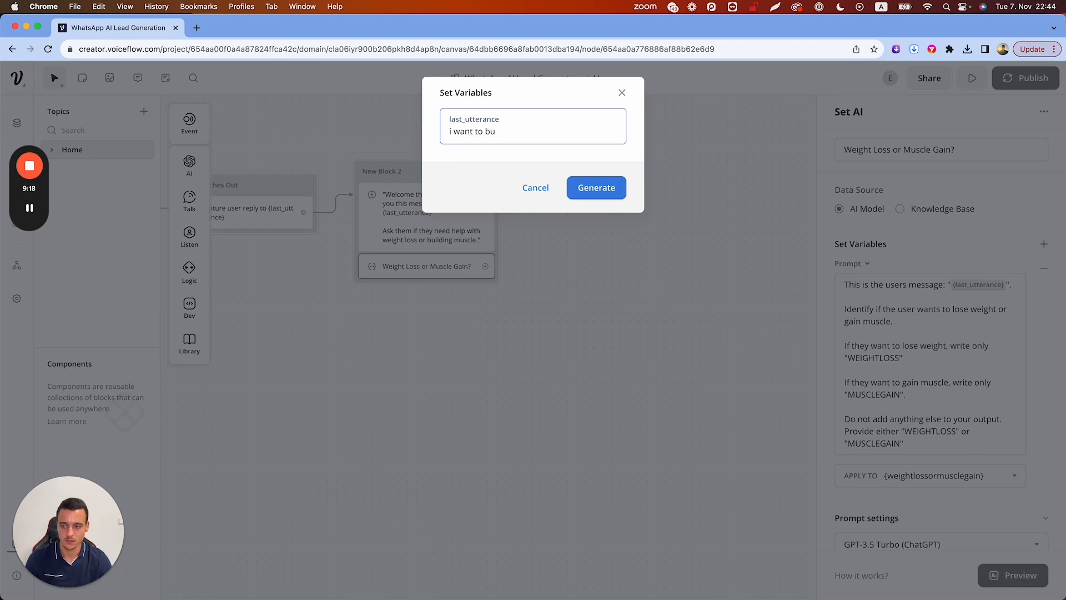
left_click(595, 188)
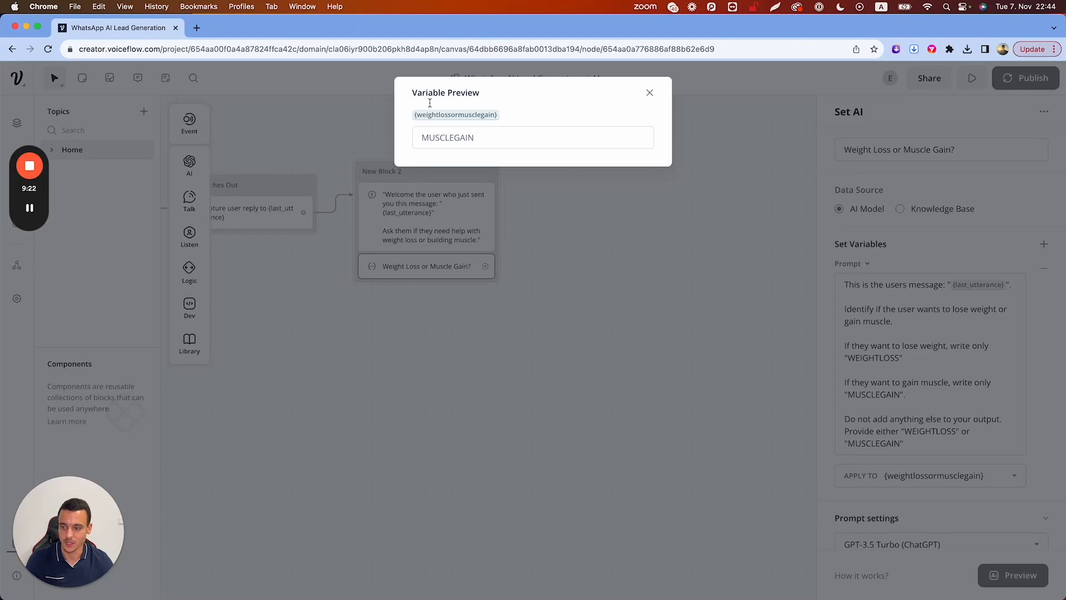
double_click(453, 139)
Add a Condition step to New Block 2 with a branch for weightlossormusclegain is WEIGHTLOSS
left_click(650, 92)
mouse_move(174, 300)
mouse_move(189, 272)
left_click_drag(237, 269, 444, 290)
left_click(920, 217)
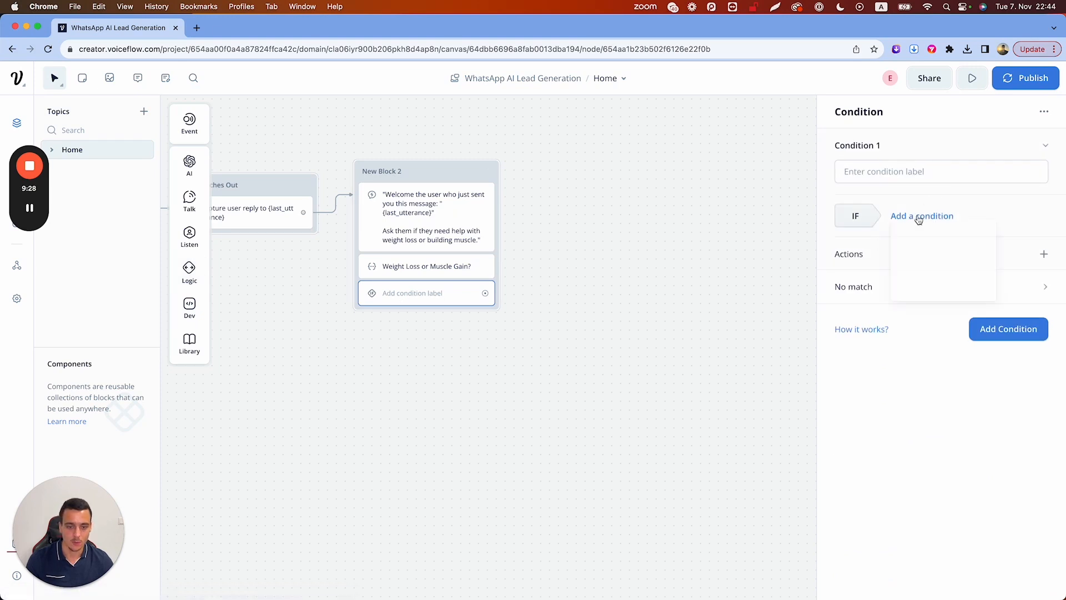
left_click(919, 237)
left_click(873, 271)
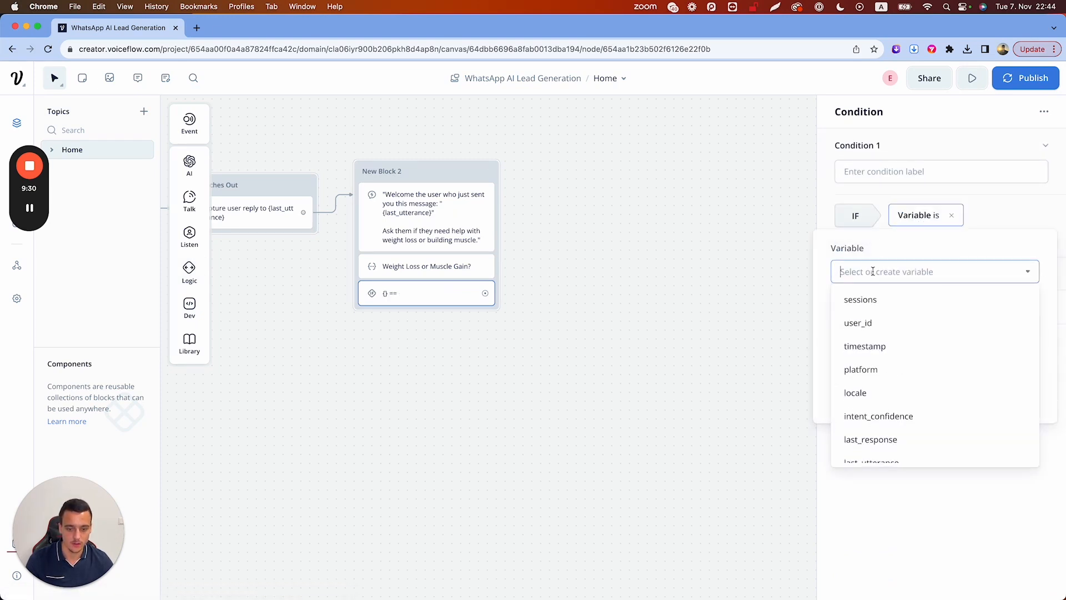
type("weight")
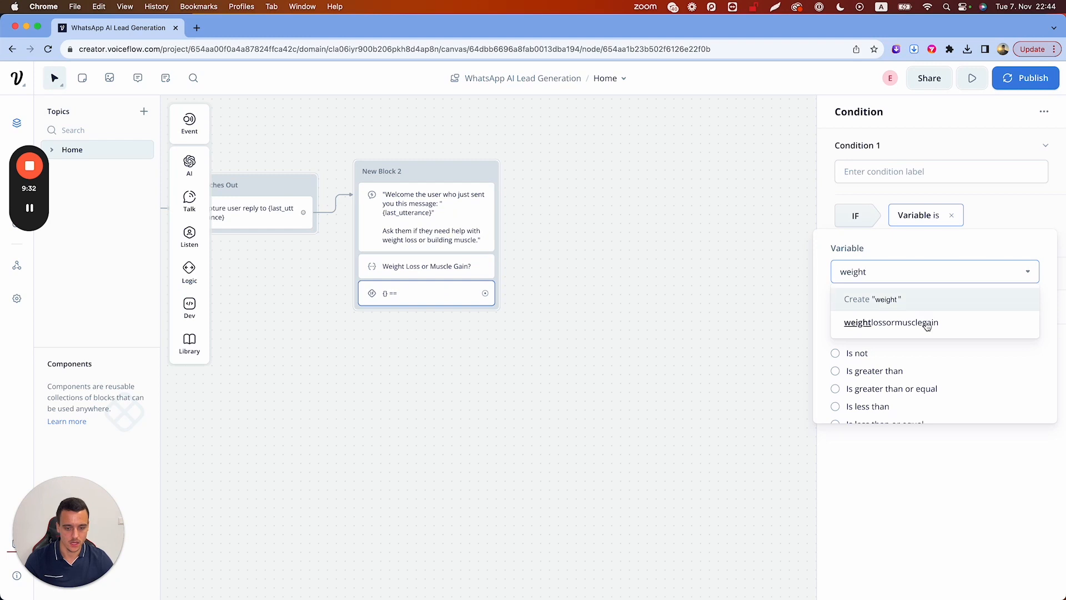
left_click(934, 329)
left_click(900, 321)
type("WEIGHTLOSS")
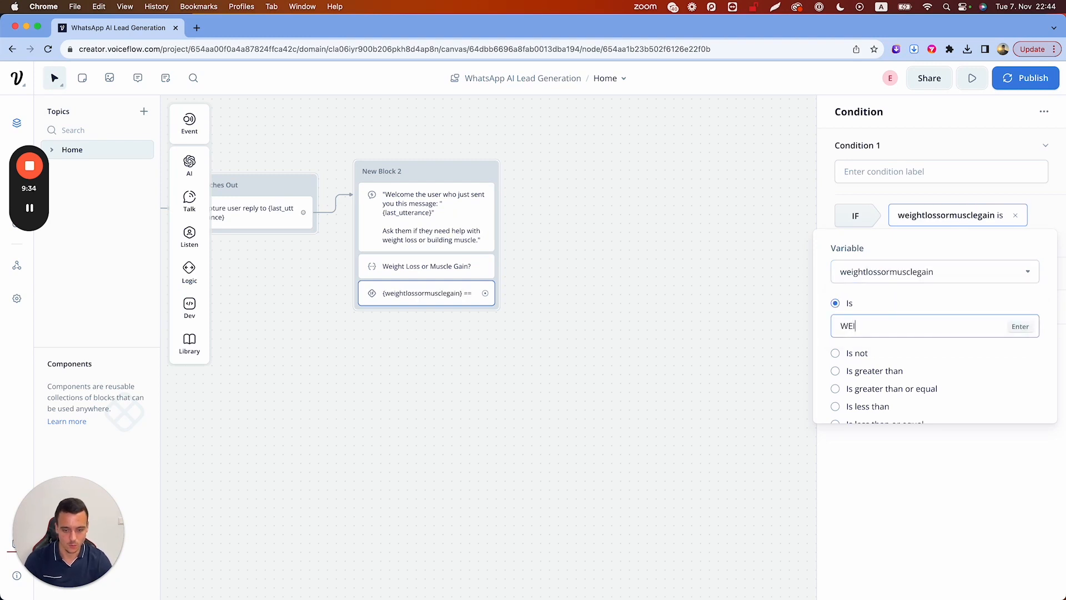
key("Return")
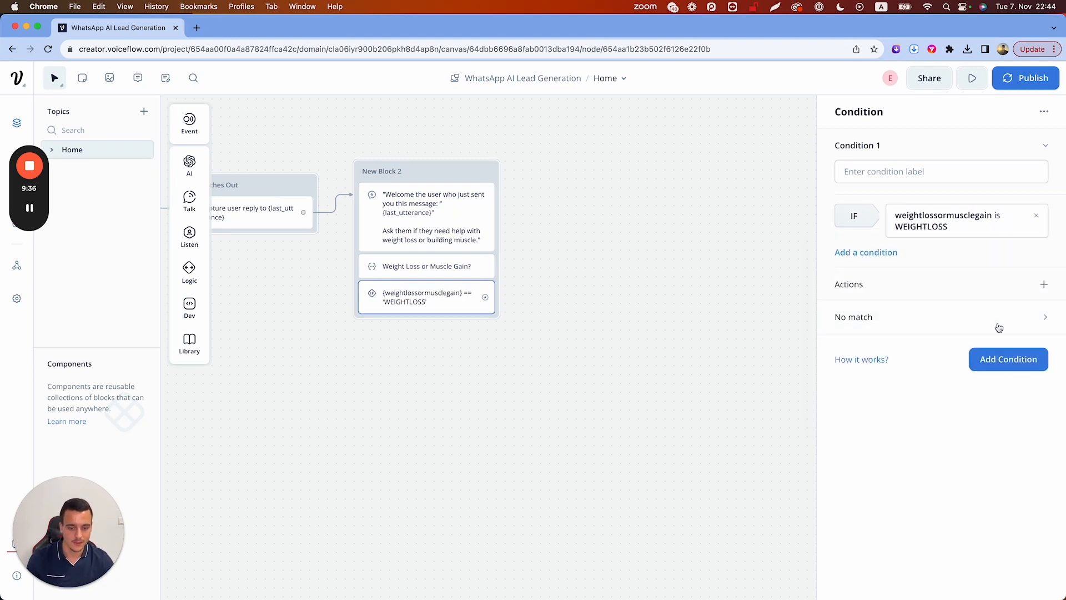
Add a second branch for weightlossormusclegain is MUSCLEGAIN
left_click(997, 358)
left_click(914, 390)
left_click(916, 407)
left_click(858, 222)
type("weight")
left_click(919, 272)
left_click(891, 274)
type("M-u")
key("BackSpace")
key("BackSpace")
type("USCLEGAIN")
key("Return")
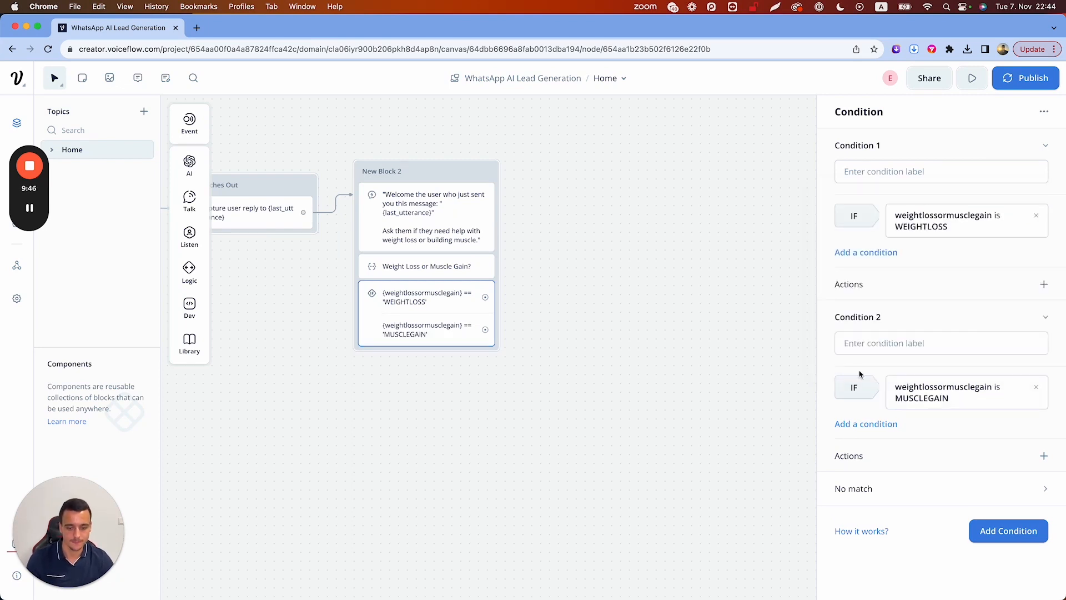
Close the Condition panel and open the Weight Loss or Muscle Gain? step's prompt for review
left_click(687, 302)
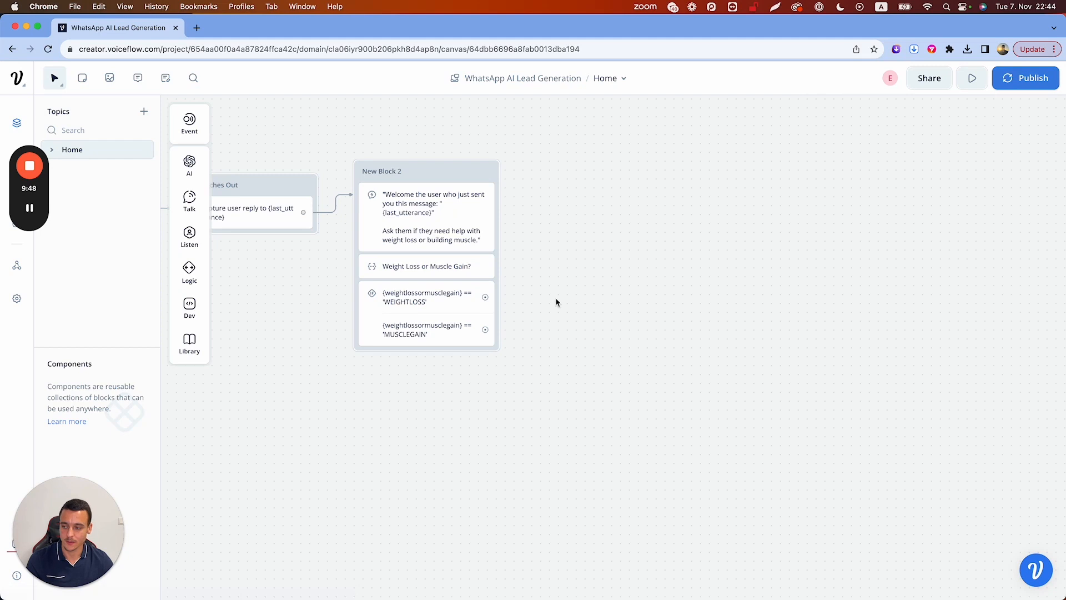
scroll(493, 298, "left", 5)
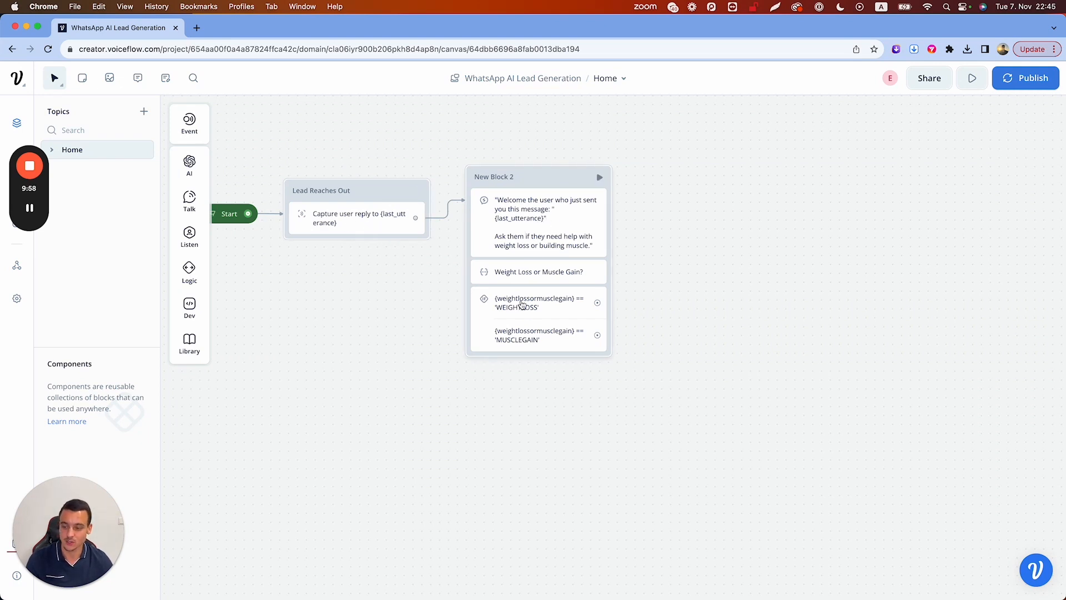
left_click(516, 322)
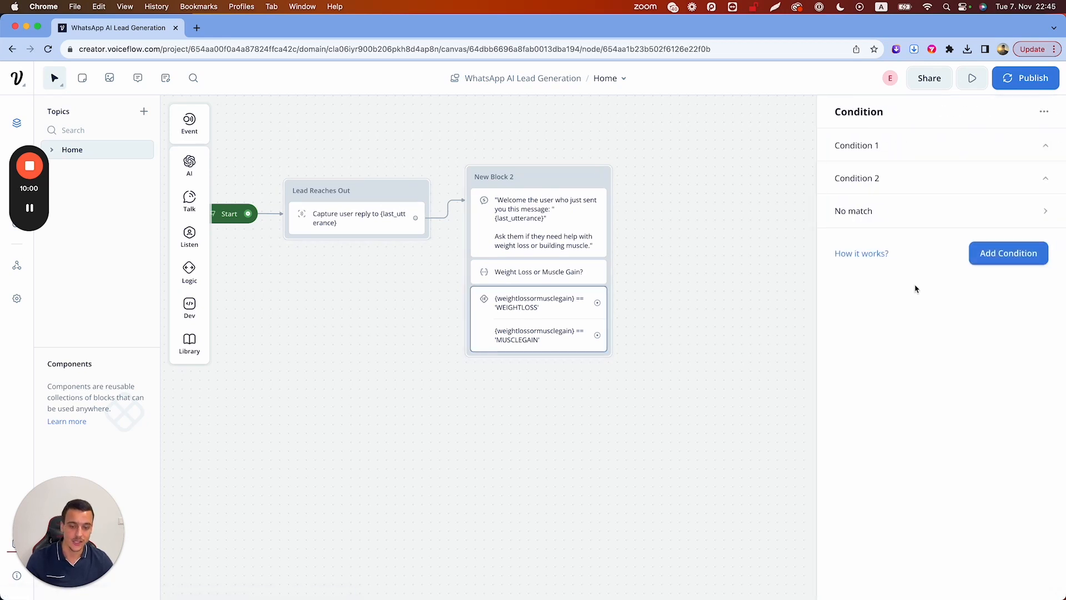
left_click(562, 272)
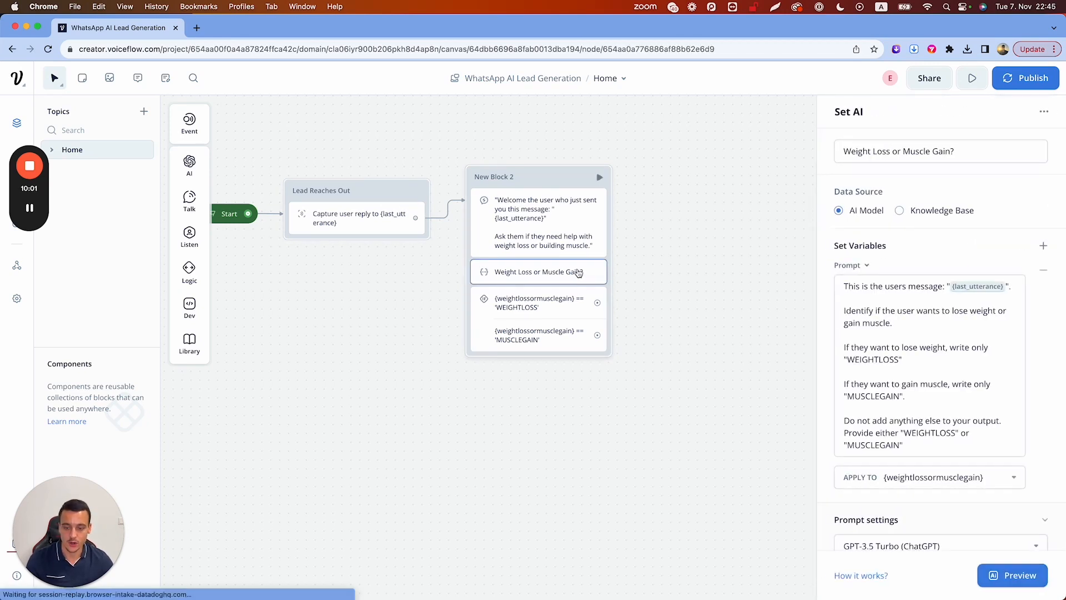
left_click(912, 442)
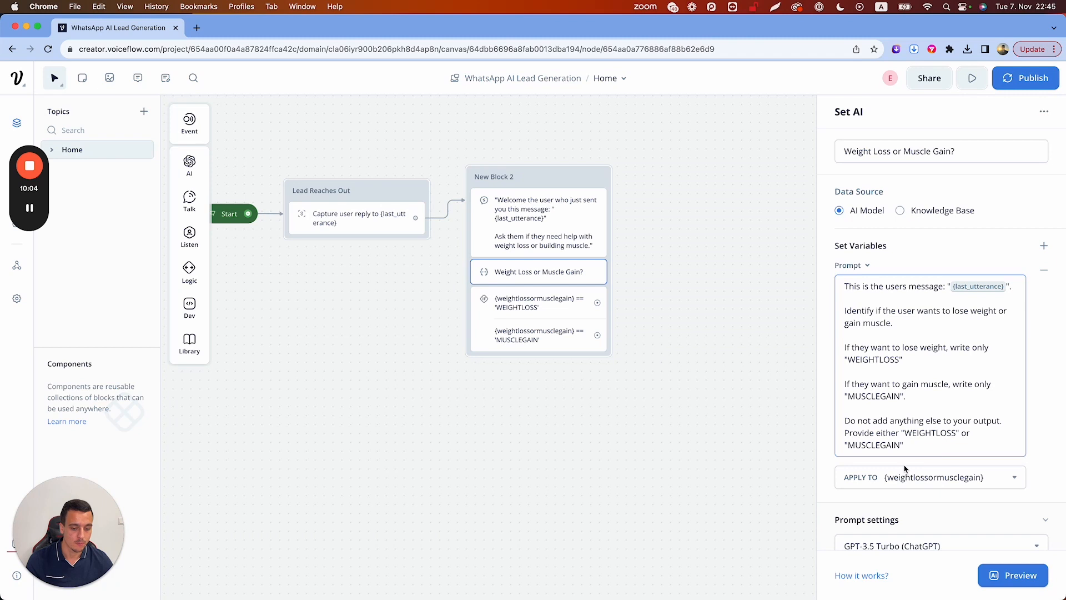
Add a NOINFO rule to the classifier prompt, delete it again, and close the Set AI panel
key("Return")
key("Return")
type("If they didn")
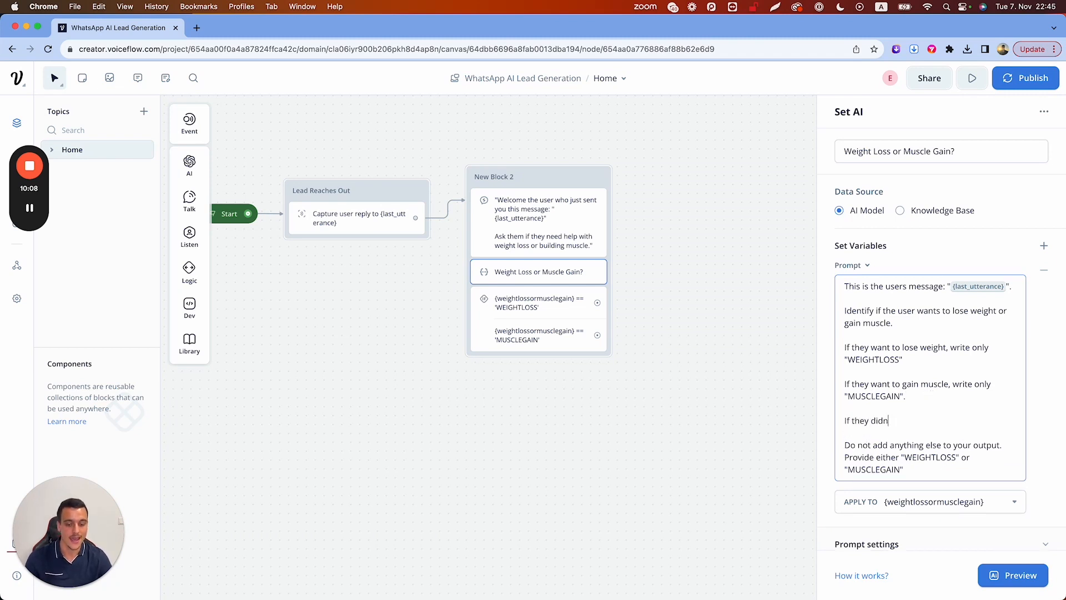
type("'t provide any information, write only \"NOINFO\"")
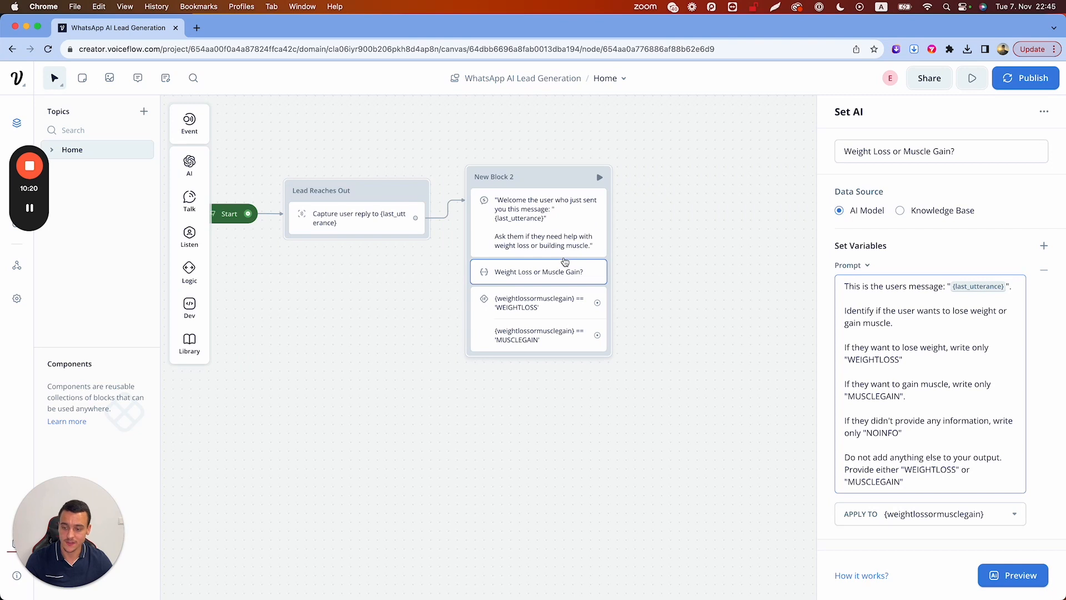
left_click_drag(911, 432, 906, 396)
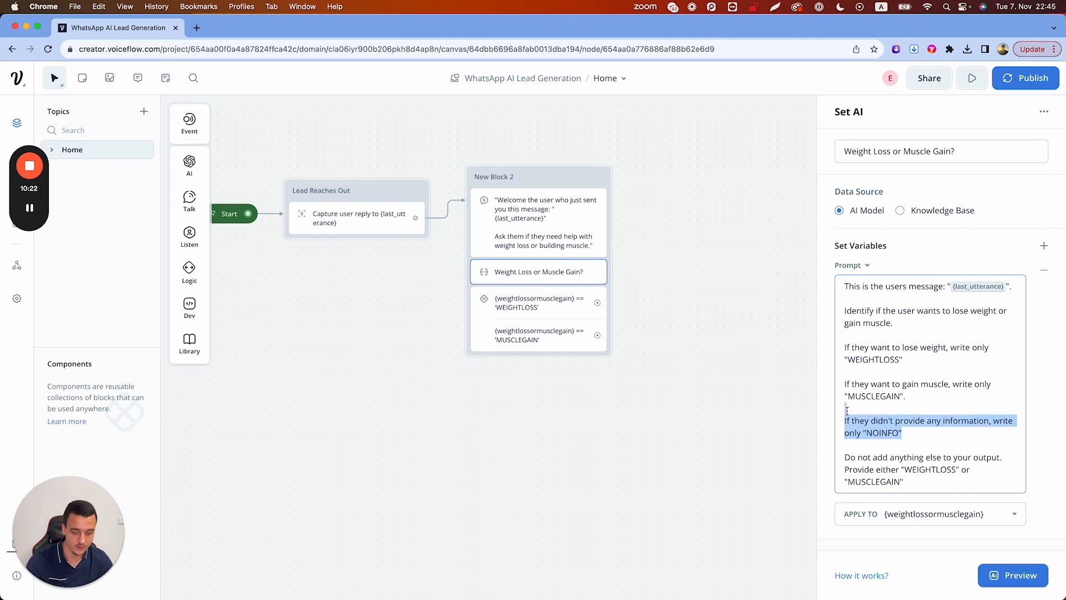
key("BackSpace")
left_click(654, 323)
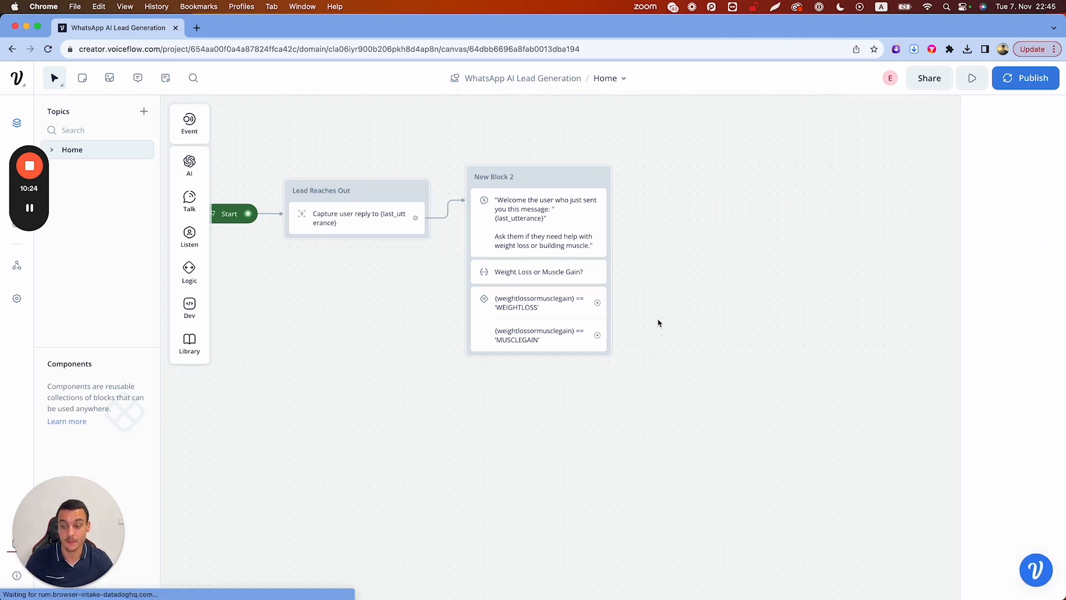
Draw a connection from the WEIGHTLOSS path into a new block containing a Text reply step
left_click(555, 277)
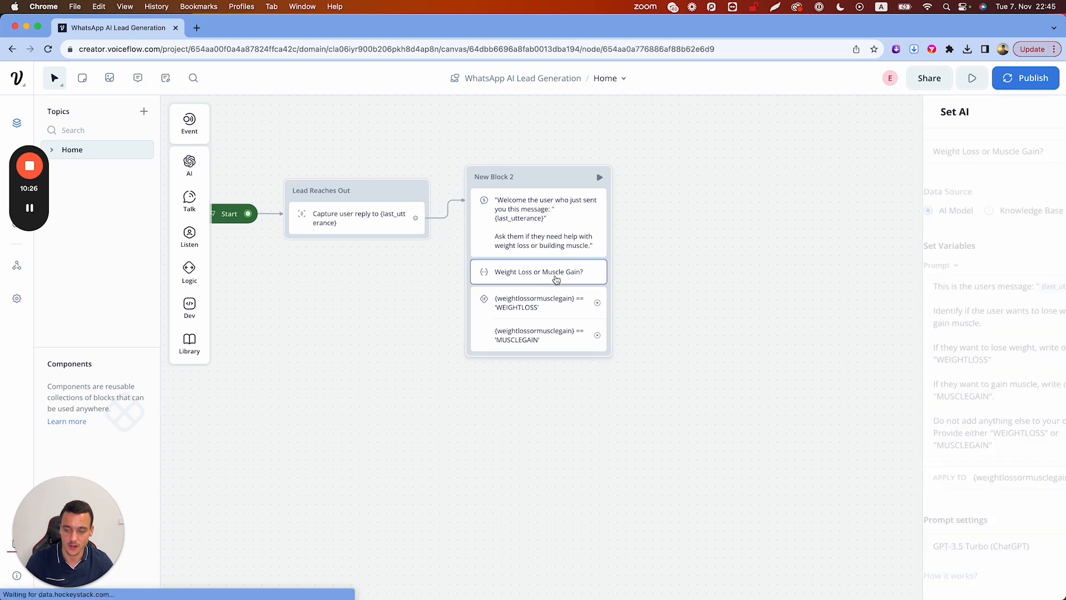
left_click(654, 254)
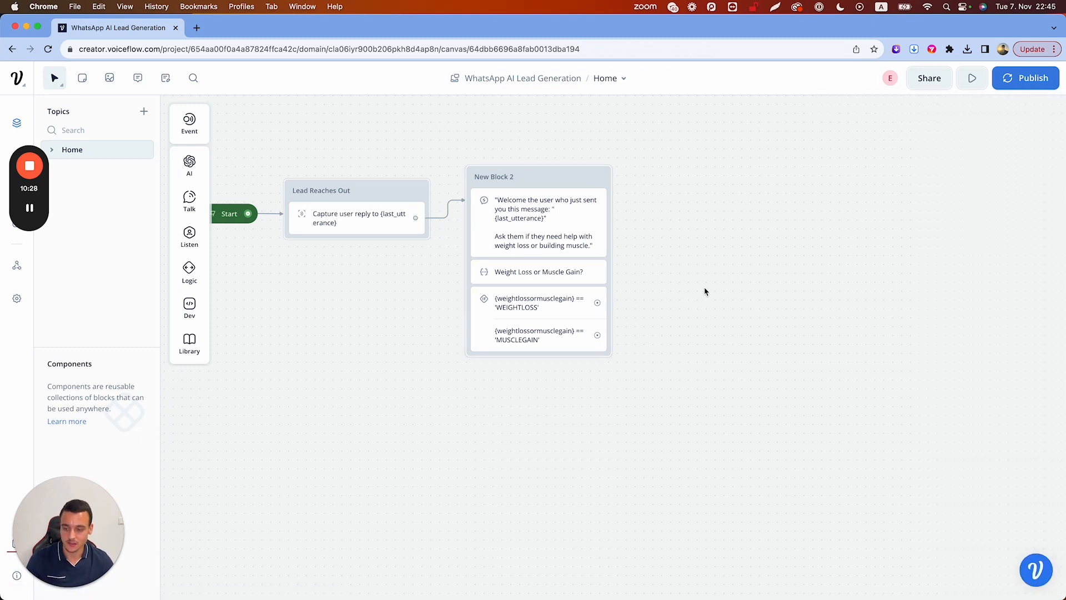
scroll(706, 292, "right", 1)
scroll(706, 292, "up", 1)
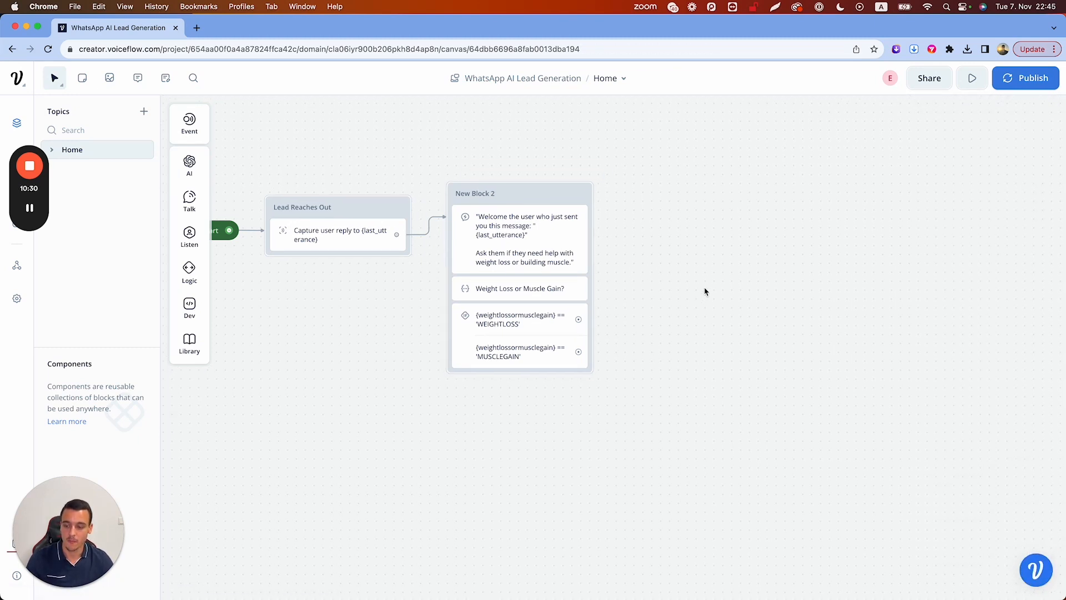
mouse_move(580, 321)
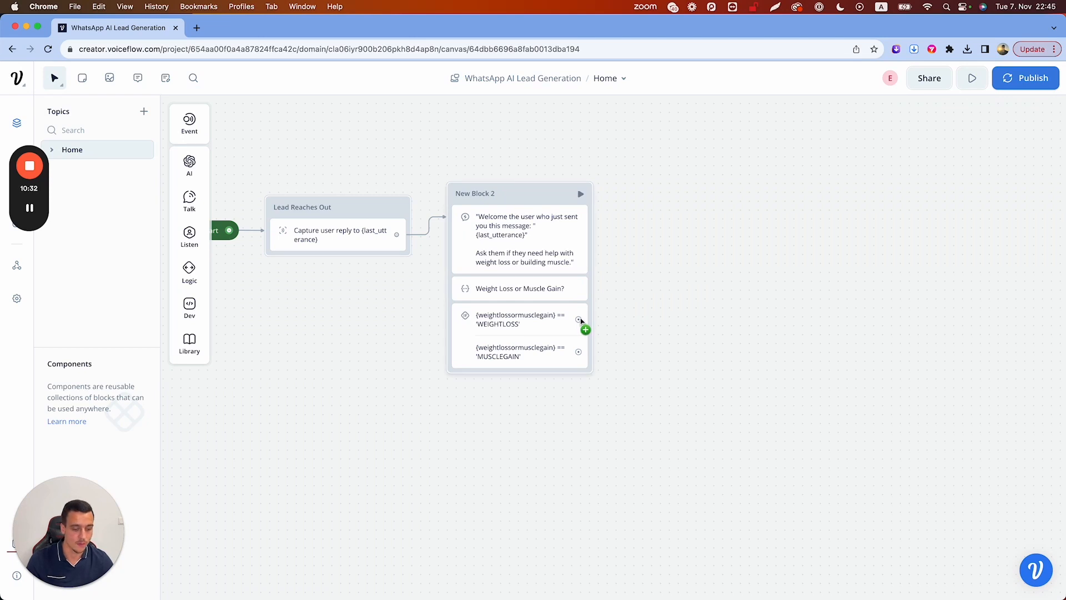
left_click_drag(580, 321, 670, 177)
mouse_move(688, 197)
left_click(790, 202)
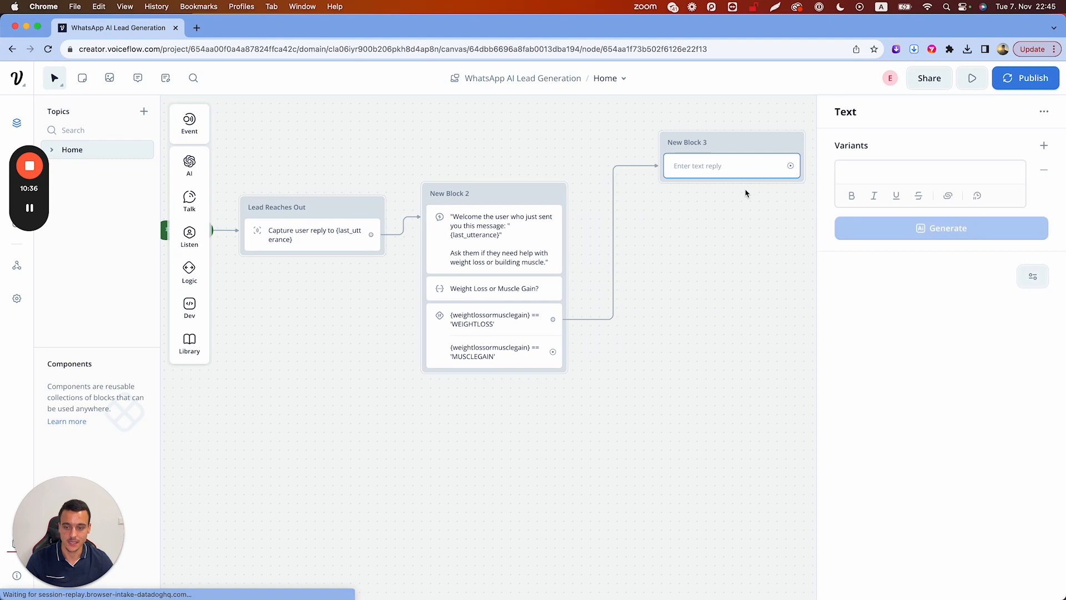
Write New Block 3's reply: 'Great that you want to lose weight…' plus the current/target weight question
left_click_drag(730, 142, 669, 140)
left_click(630, 170)
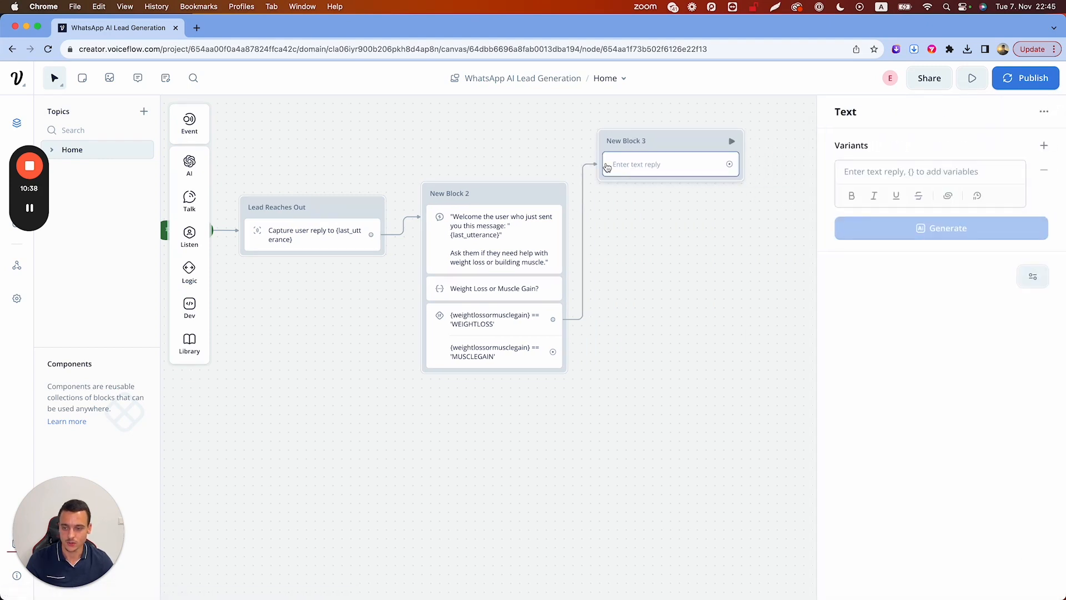
mouse_move(231, 173)
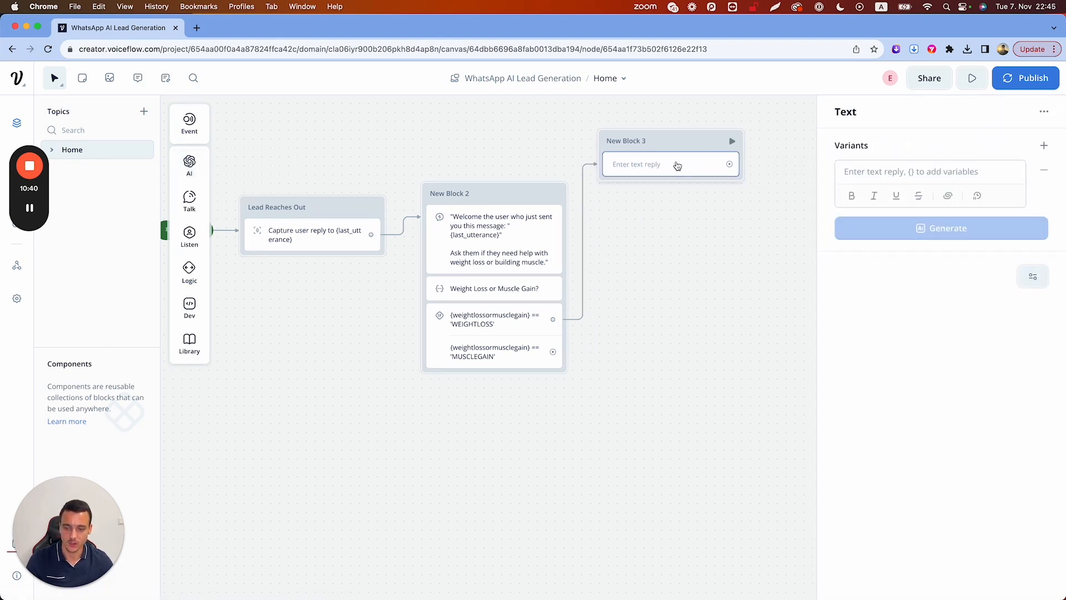
left_click(924, 169)
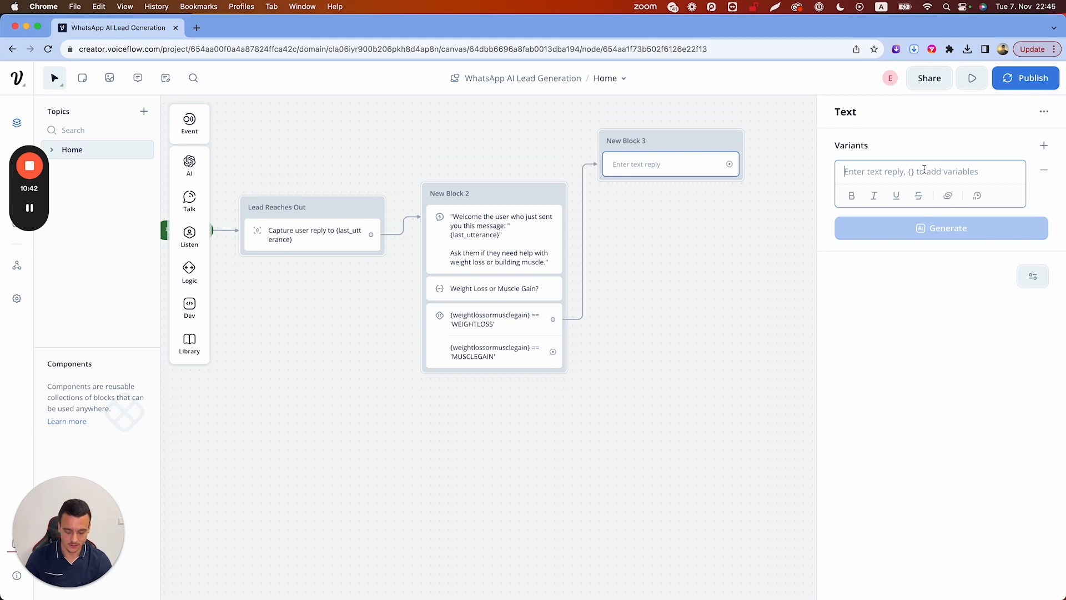
type("Great t")
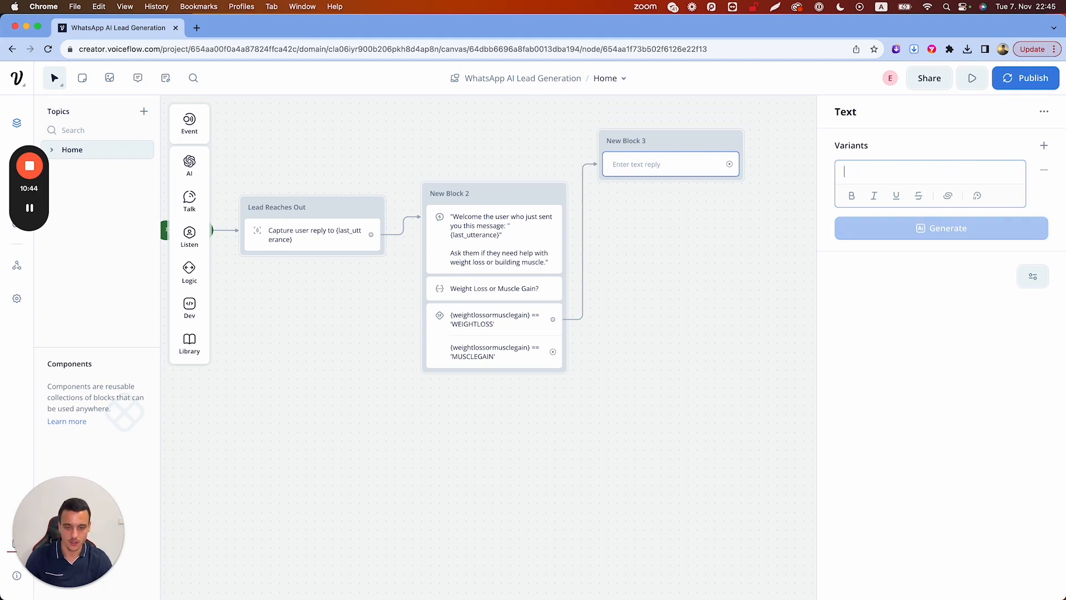
type("hat you")
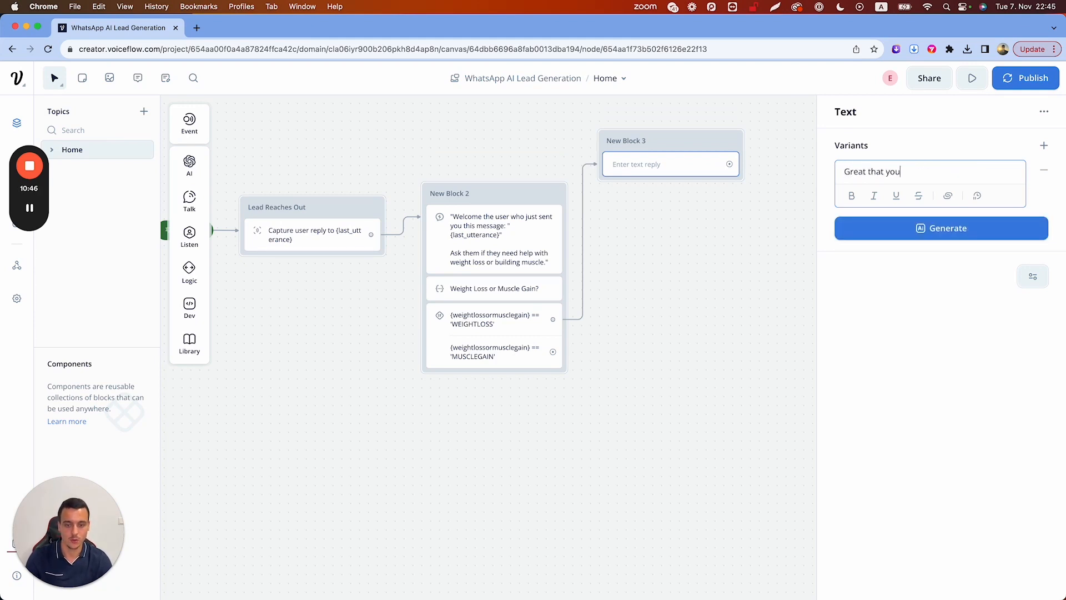
type(" want to lose weight")
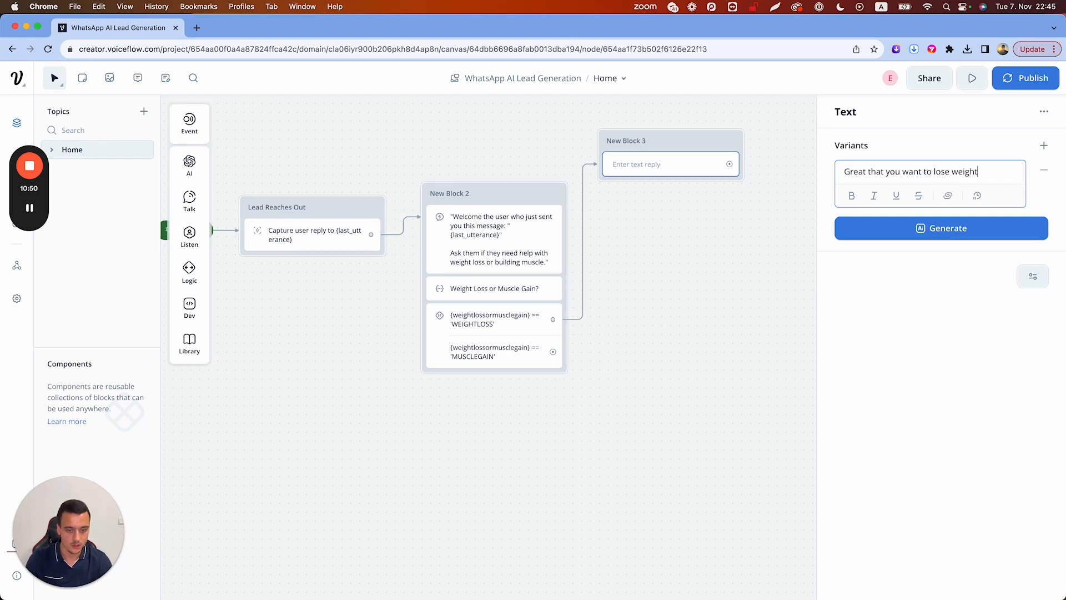
type(" and become hea")
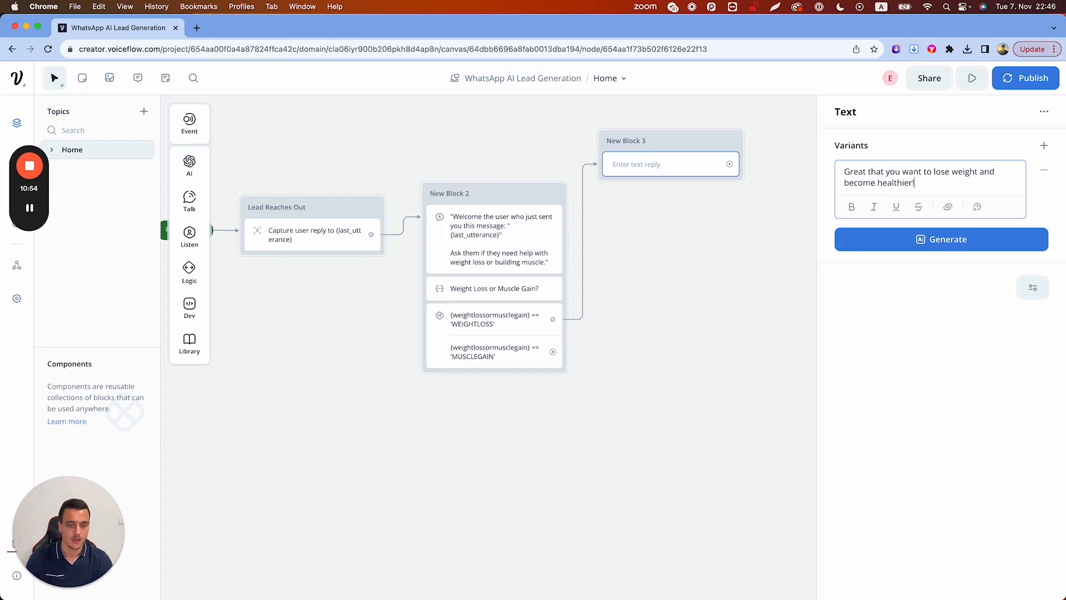
type("lthier!")
key("Return")
type("What")
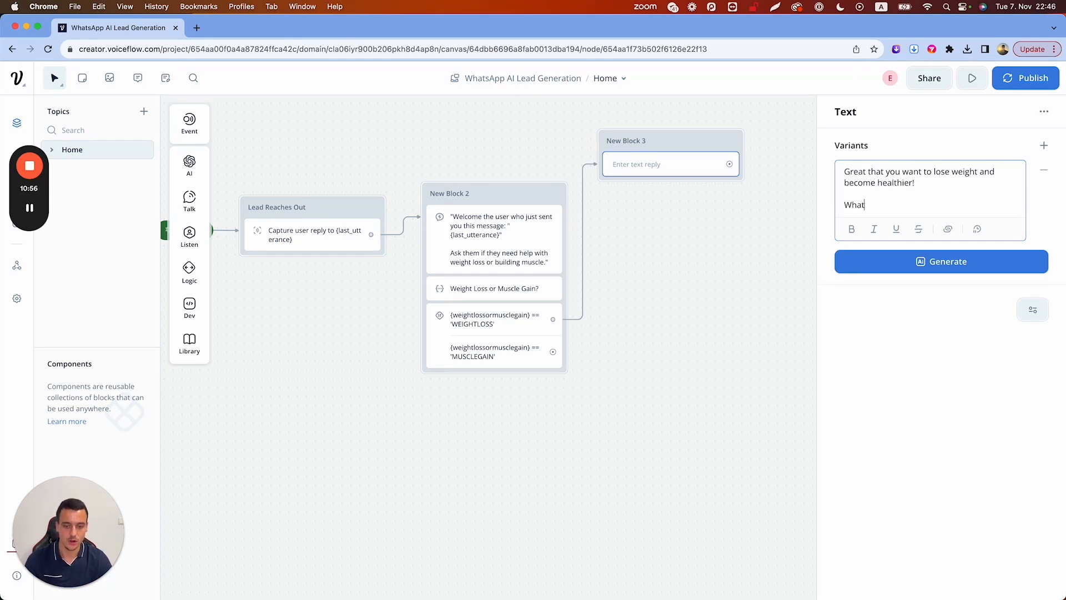
type("'s your curr")
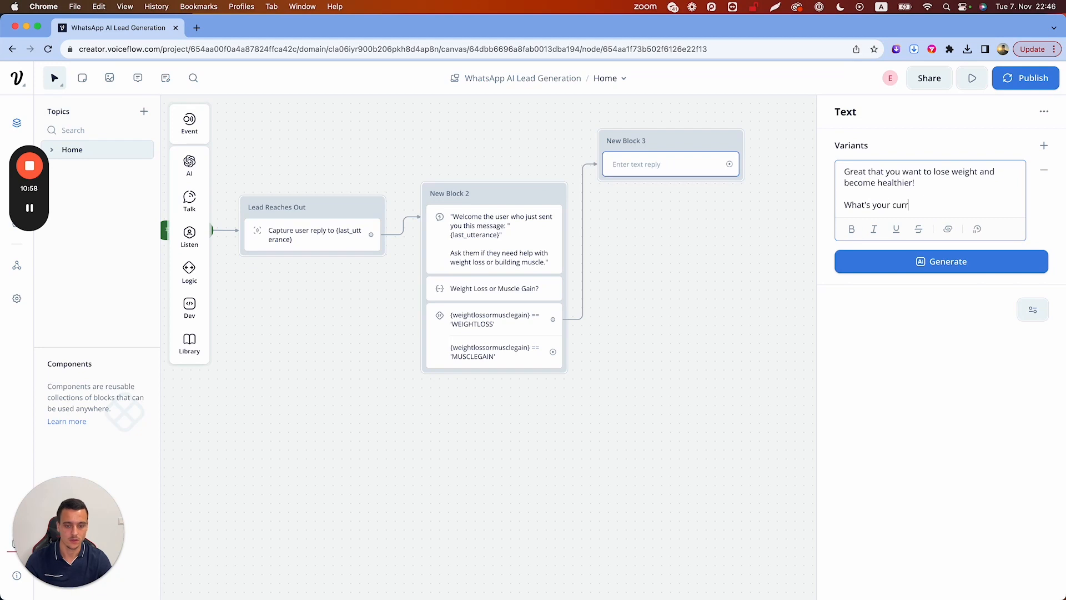
type("ent weight and where do you want to get to?")
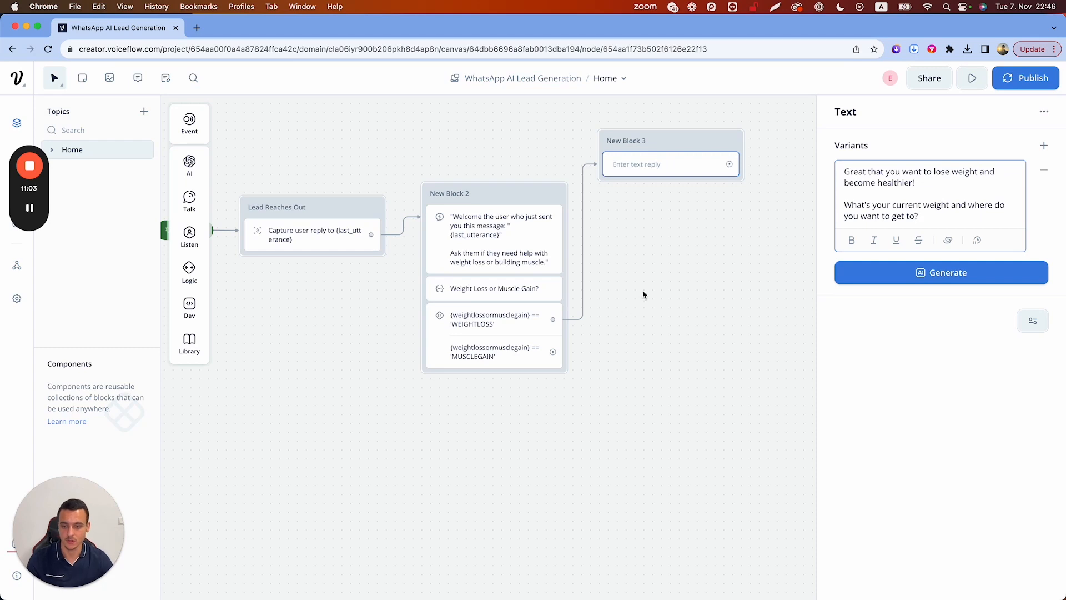
left_click(717, 243)
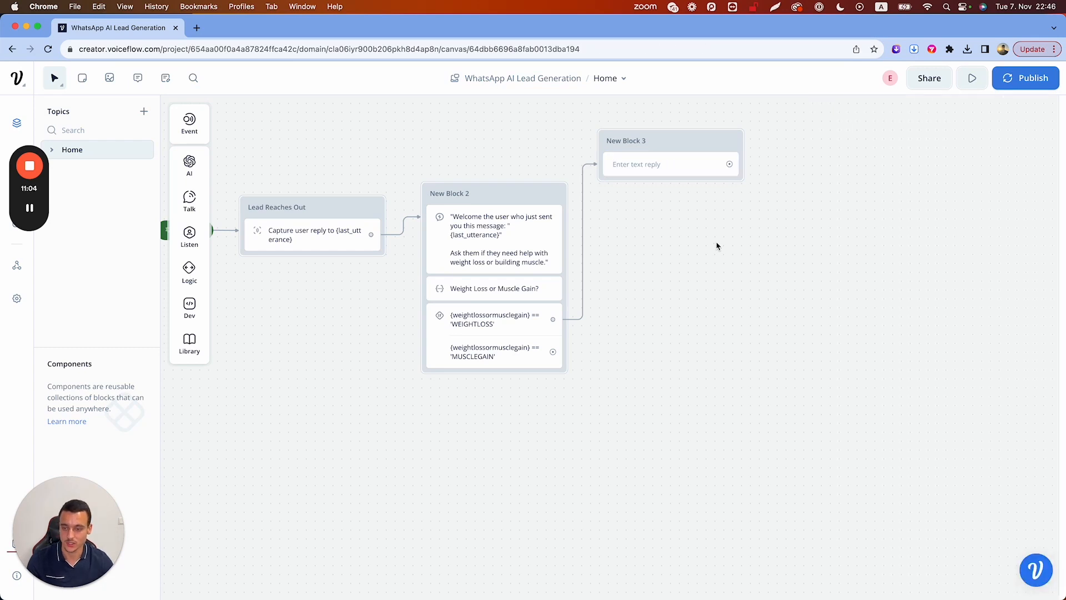
Add Capture steps after New Block 3's question and in a new block
mouse_move(196, 235)
left_click_drag(246, 277, 666, 227)
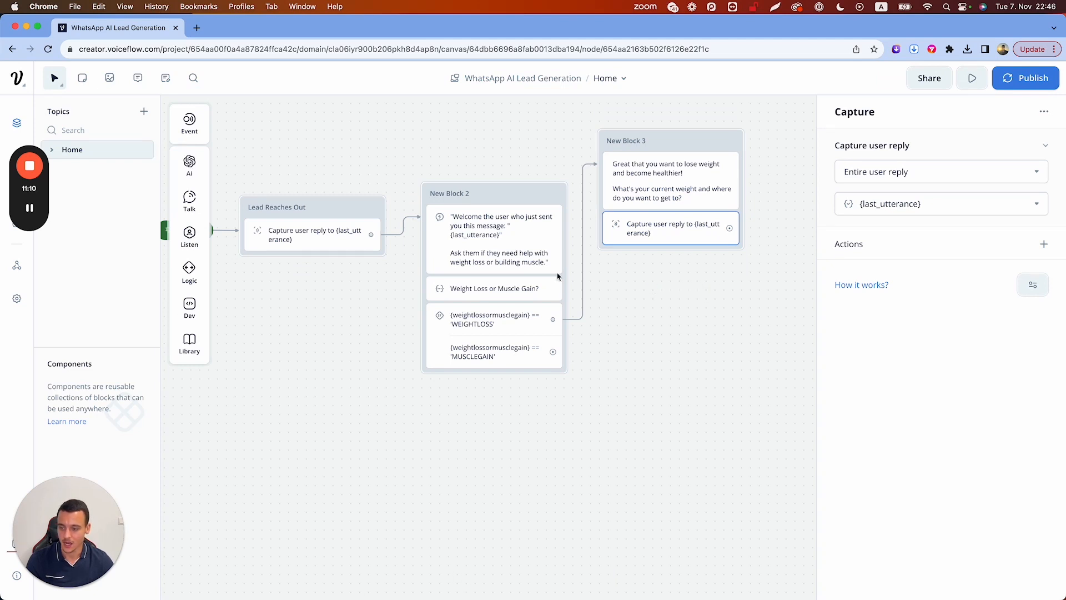
mouse_move(188, 239)
left_click_drag(251, 276, 350, 333)
Move the classifier and conditions into New Block 5, end New Block 2 with the capture, and link them
left_click_drag(520, 291, 659, 307)
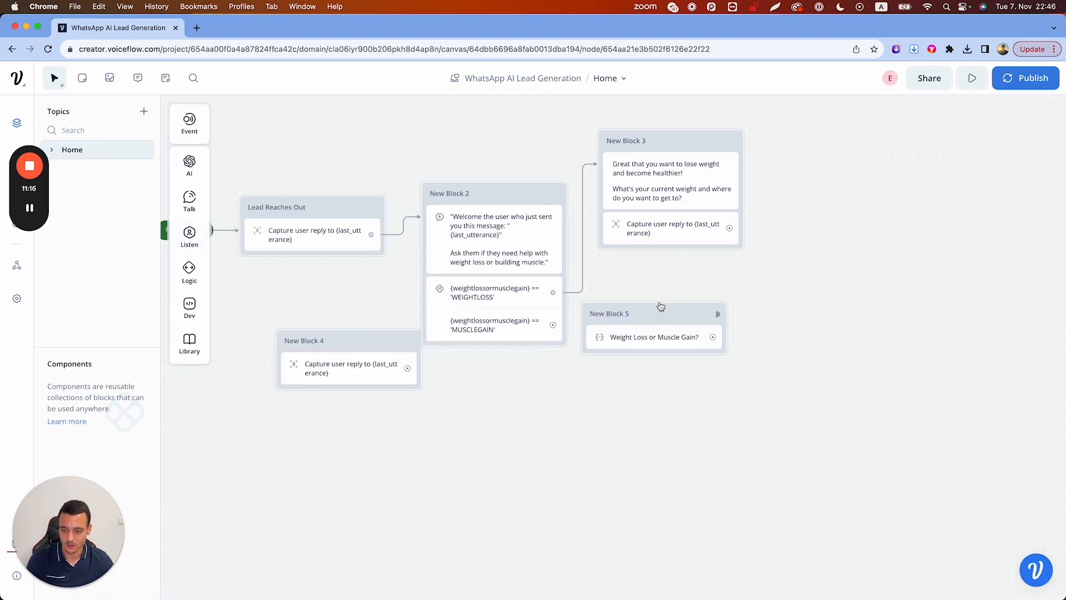
left_click_drag(477, 297, 638, 351)
left_click_drag(326, 373, 488, 290)
left_click_drag(552, 292, 596, 320)
left_click_drag(660, 322, 661, 283)
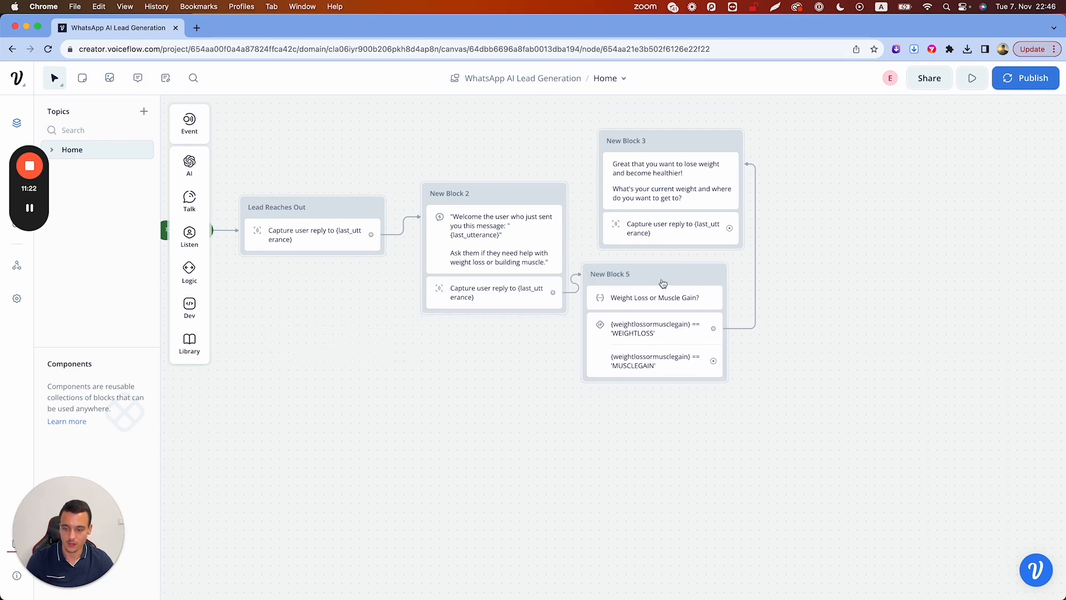
Arrange New Block 3 and New Block 5 beside New Block 2 on the canvas
left_click_drag(685, 138, 884, 126)
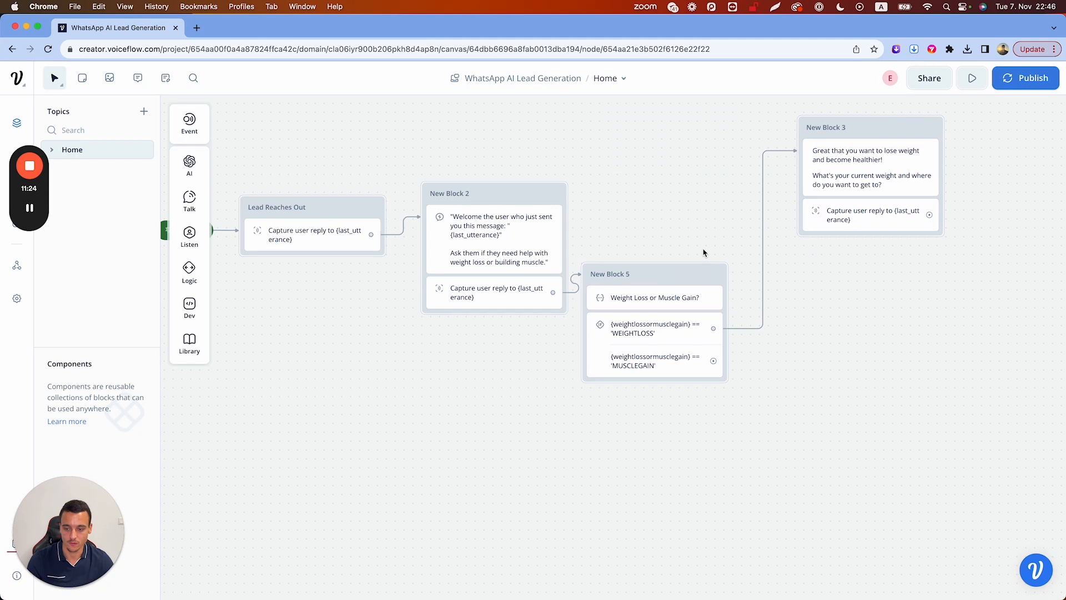
left_click_drag(678, 272, 693, 201)
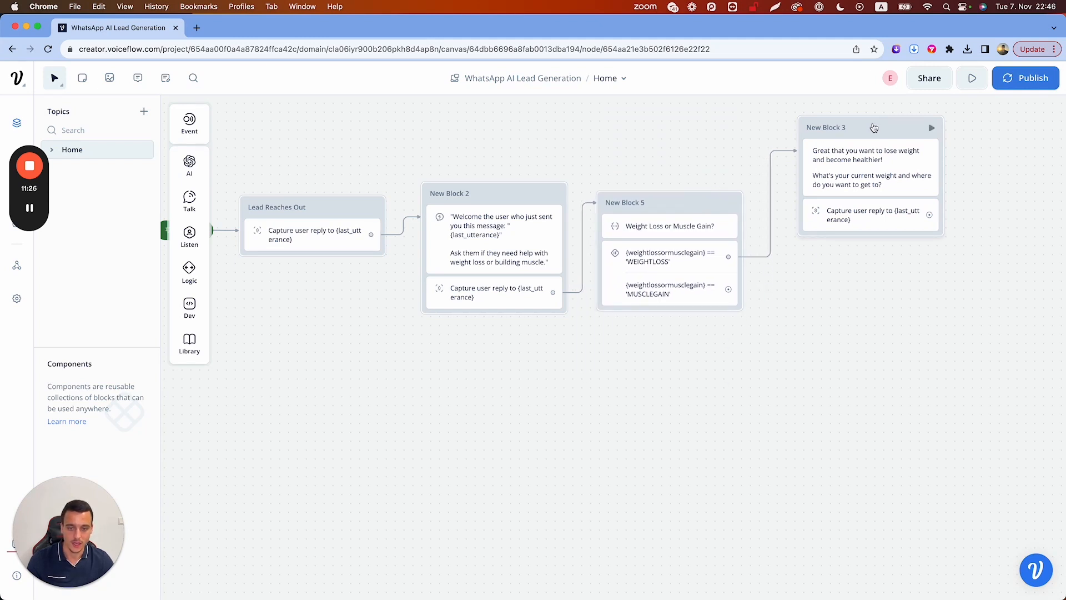
left_click_drag(867, 130, 859, 126)
scroll(880, 271, "right", 5)
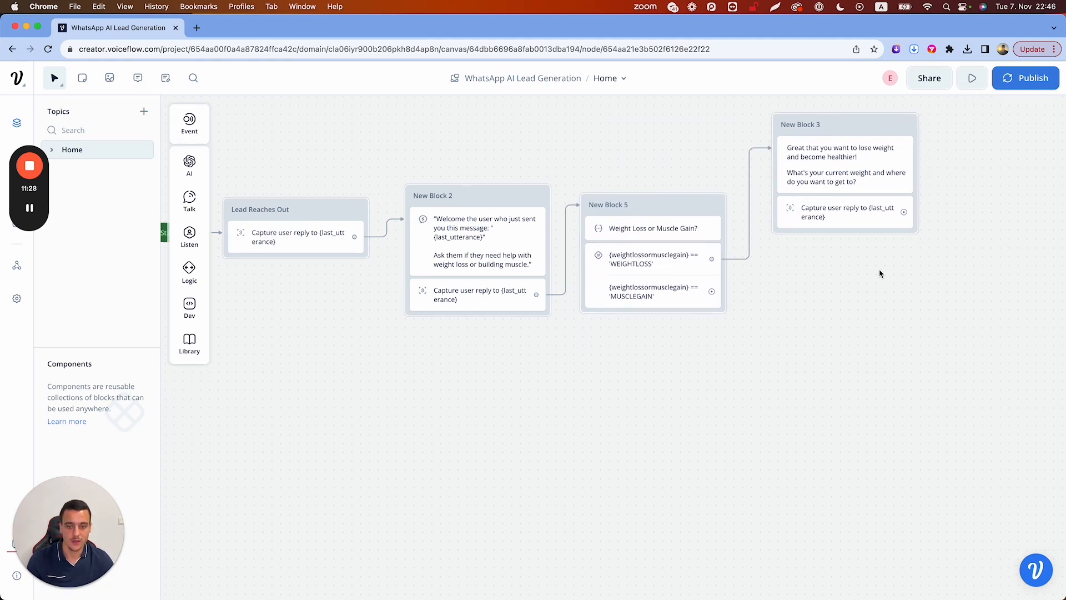
scroll(880, 272, "right", 5)
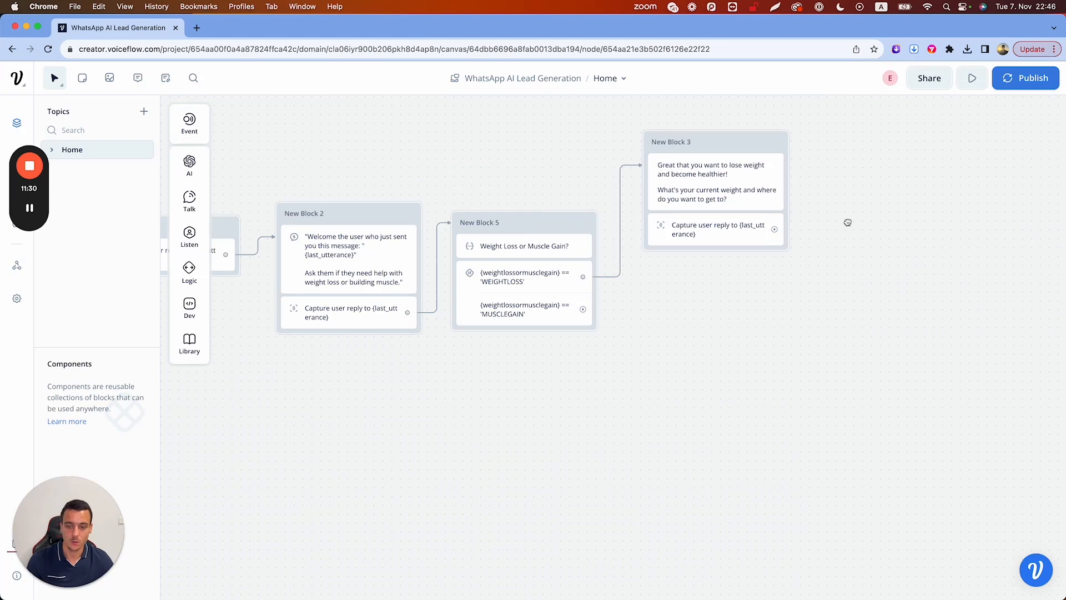
scroll(838, 224, "right", 5)
left_click(660, 261)
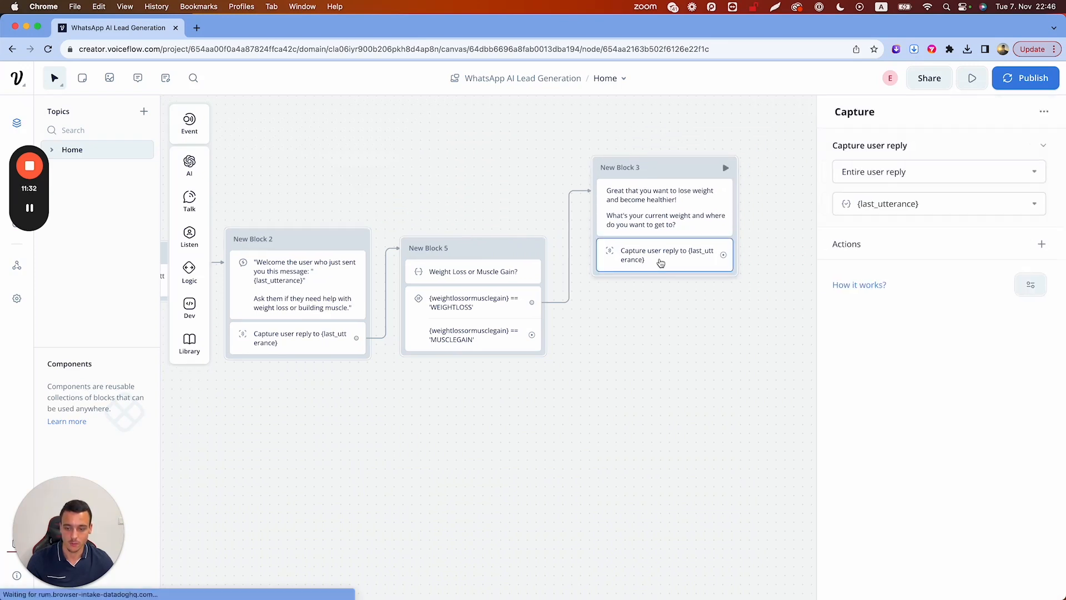
Create a new currentWeight variable as the storage target for New Block 3's Capture step
left_click(975, 200)
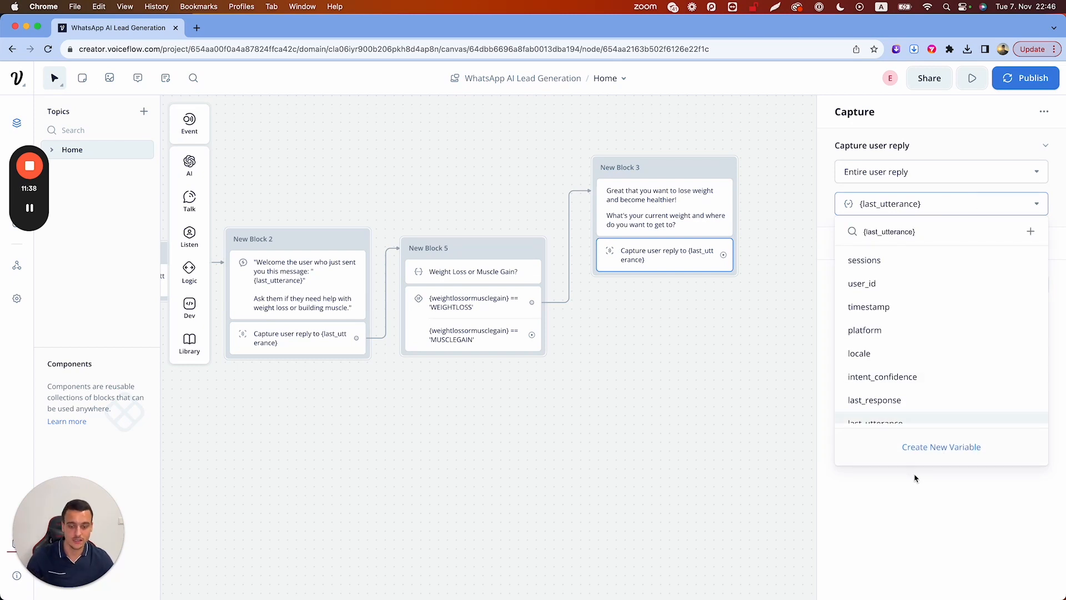
left_click(940, 448)
left_click(926, 203)
key("BackSpace")
key("BackSpace")
key("BackSpace")
key("BackSpace")
key("BackSpace")
key("BackSpace")
key("BackSpace")
key("BackSpace")
key("BackSpace")
key("BackSpace")
key("BackSpace")
key("BackSpace")
key("BackSpace")
key("BackSpace")
key("BackSpace")
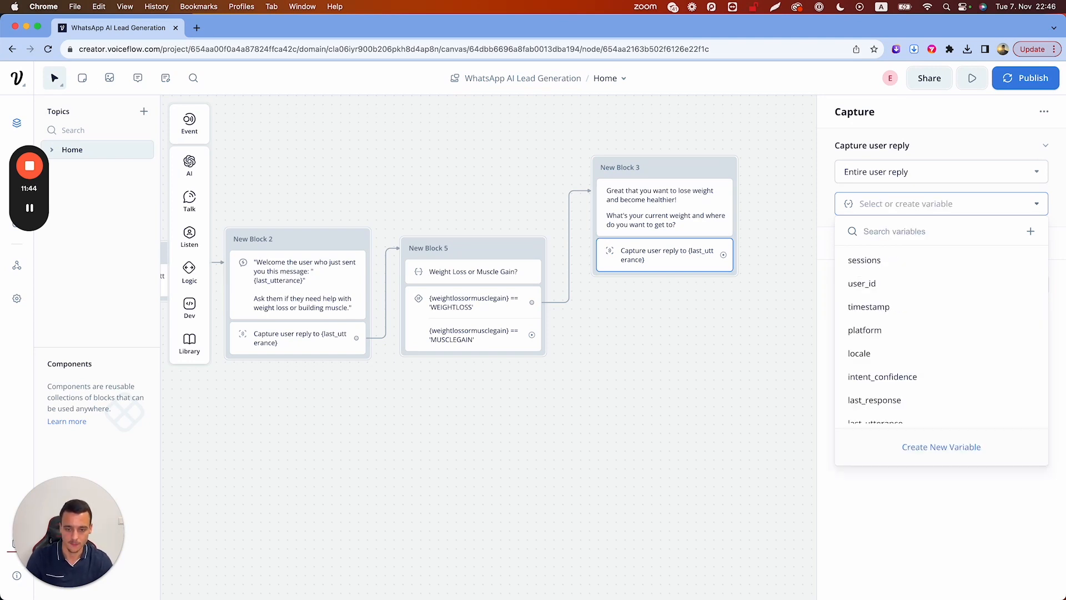
type("currentWeight")
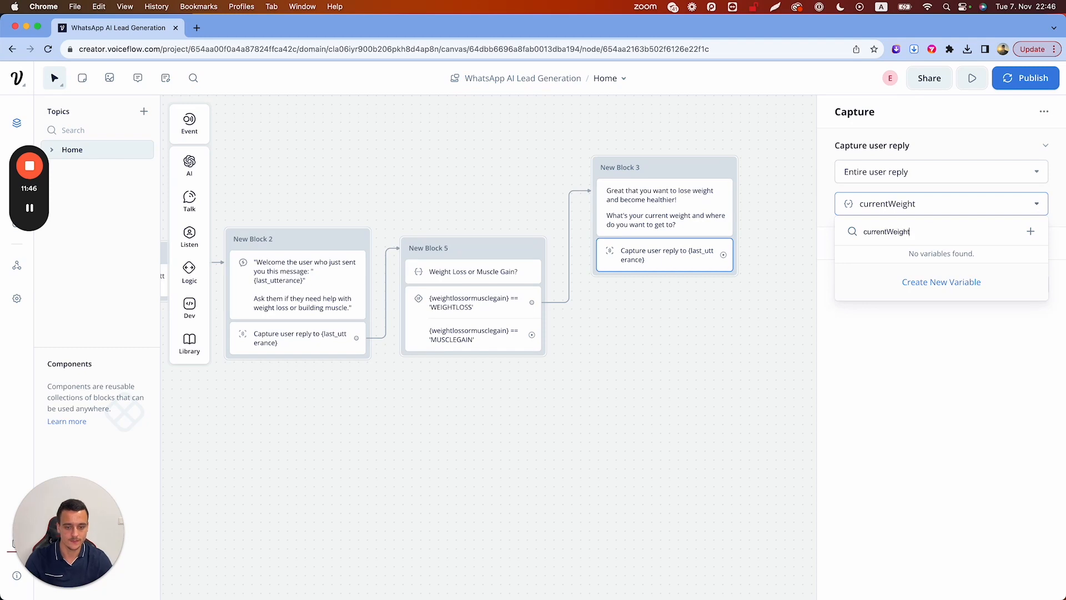
left_click(943, 282)
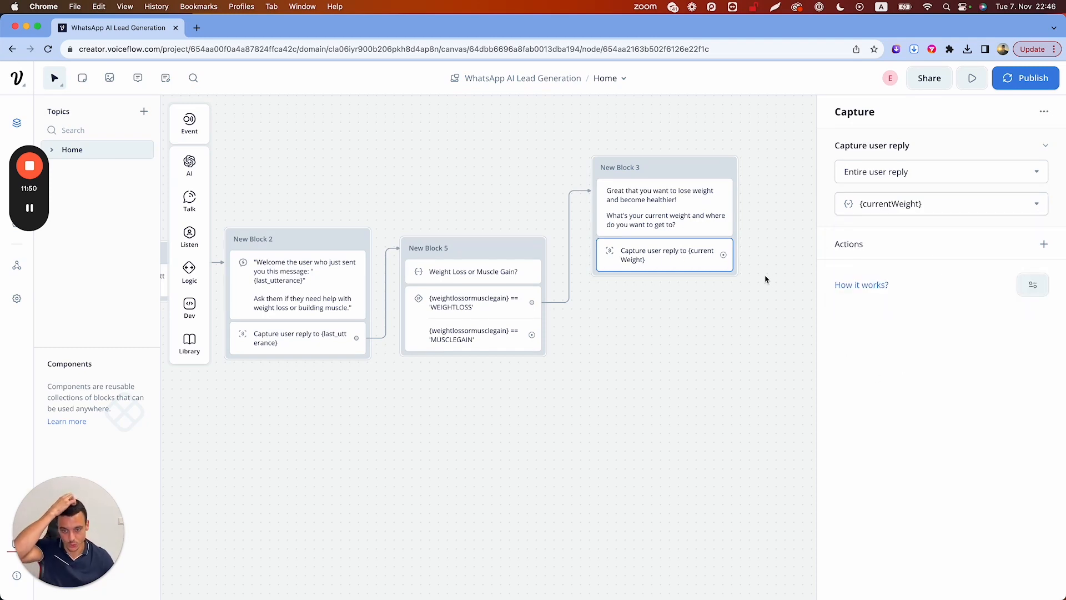
scroll(765, 279, "right", 2)
Connect a new Response AI step after the weight capture
left_click_drag(623, 287, 684, 196)
mouse_move(717, 216)
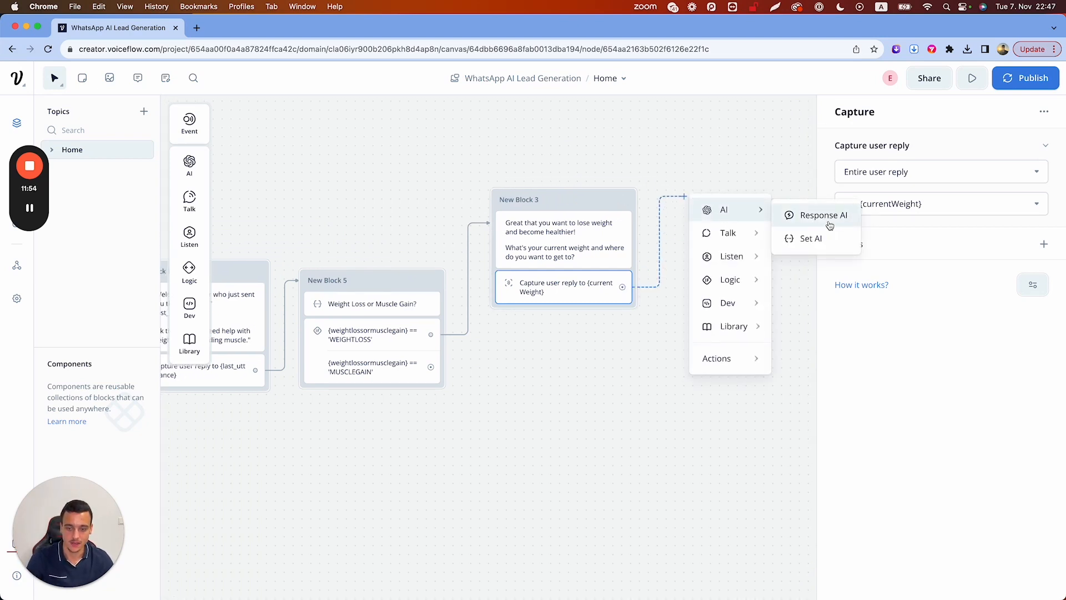
left_click(803, 217)
left_click_drag(723, 184, 688, 200)
left_click(649, 227)
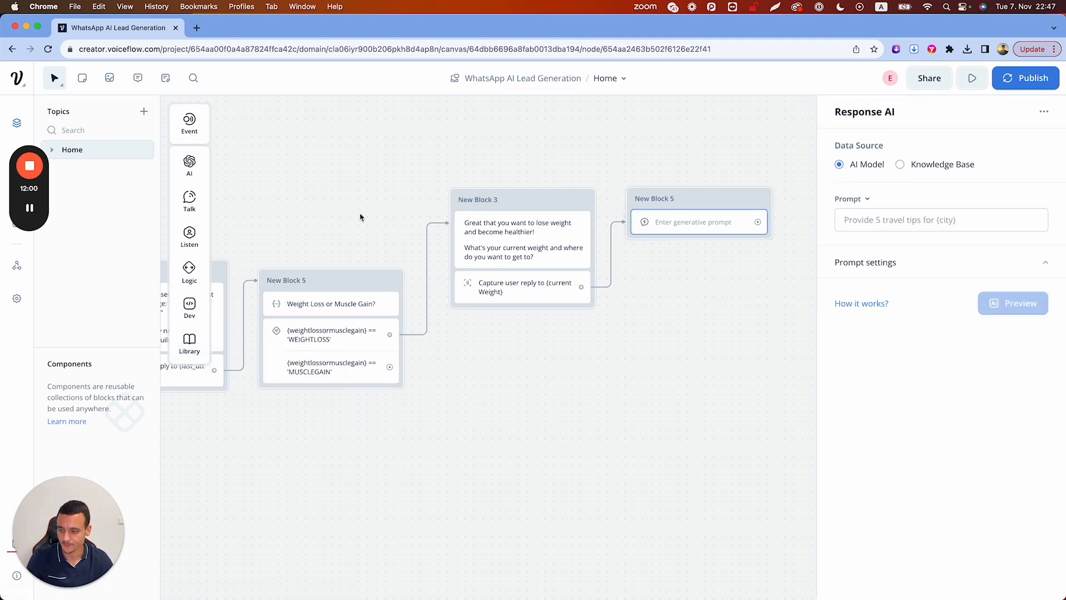
Copy Block 2's fitness-coach System text into the new AI step and set Max Tokens 512, Temperature 0.30
scroll(333, 245, "left", 5)
left_click(291, 307)
triple_click(908, 478)
key("super+c")
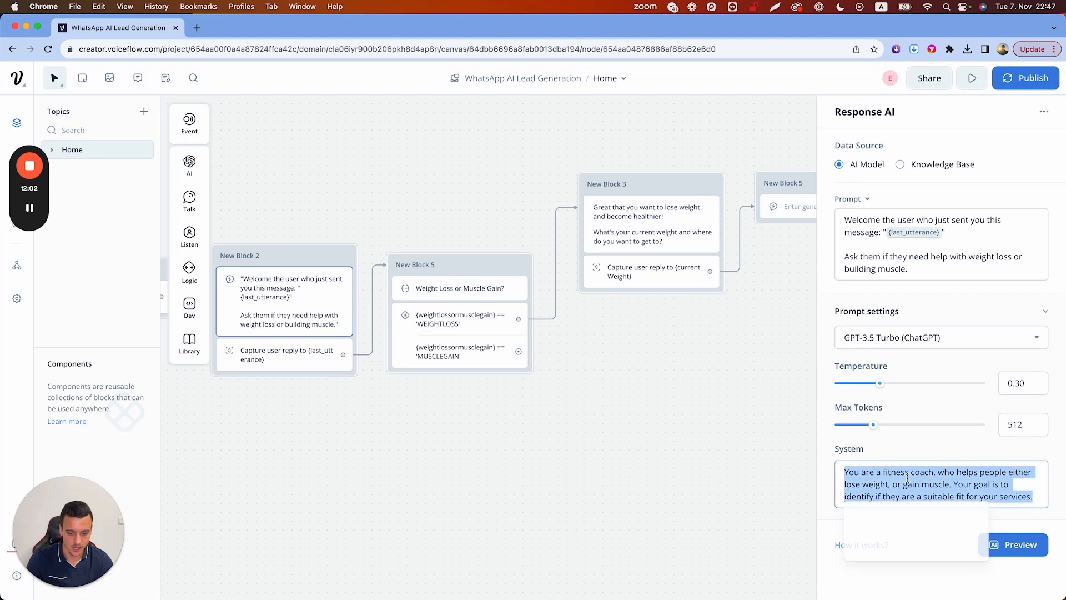
left_click(786, 209)
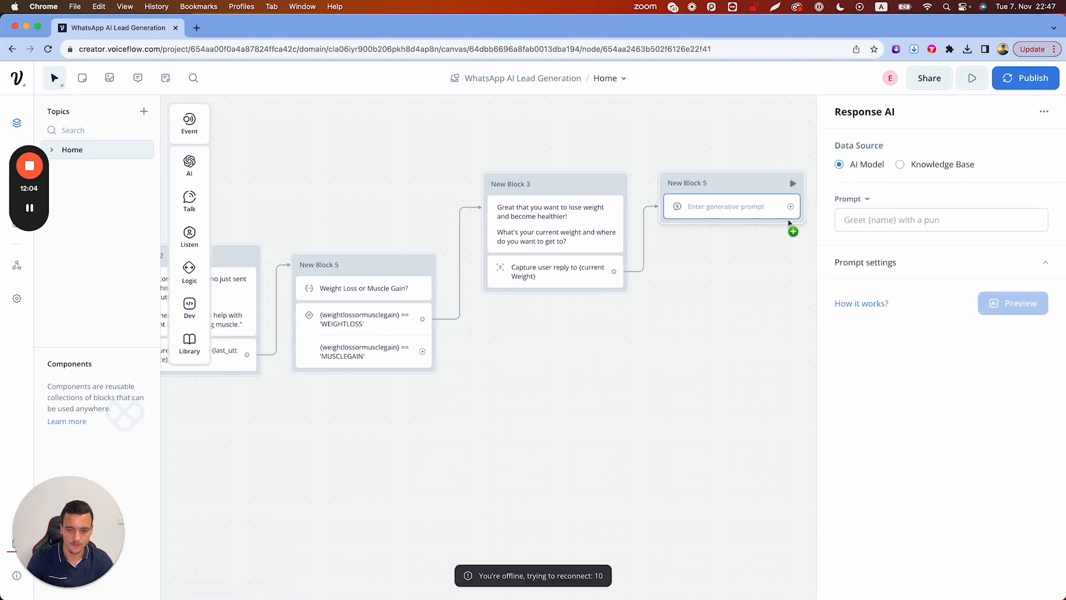
left_click(877, 264)
left_click(874, 423)
key("super+v")
double_click(1019, 375)
type("512")
left_click(1020, 334)
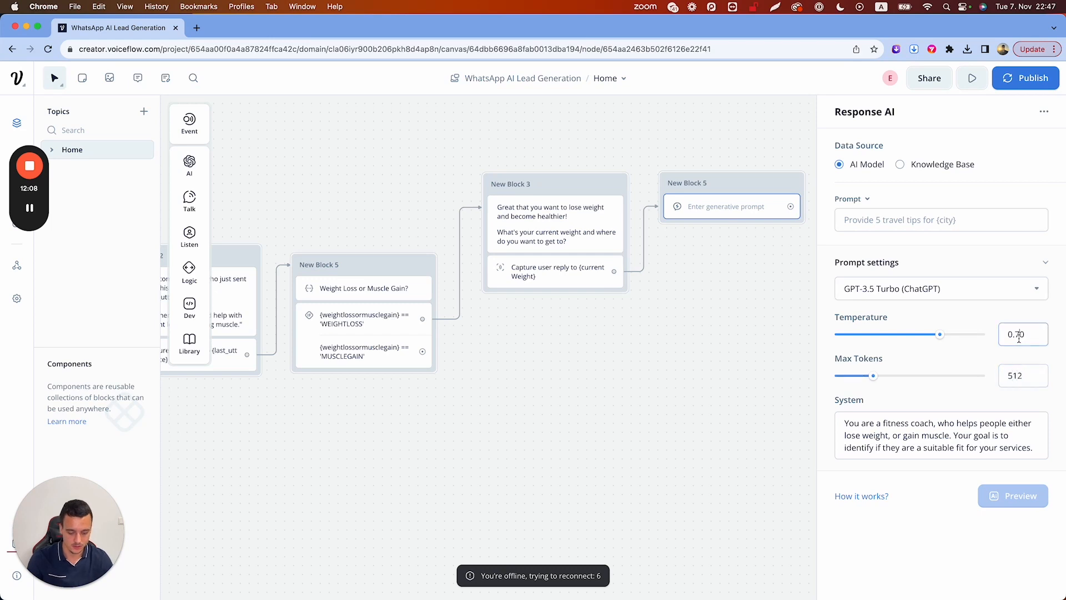
left_click(866, 225)
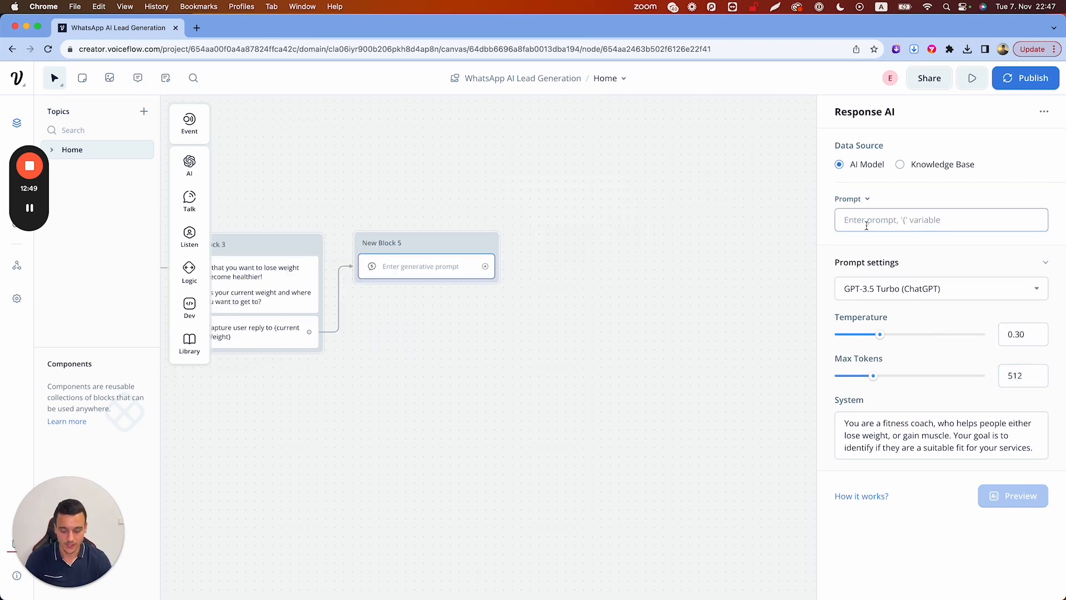
Write the AI prompt quoting {currentWeight} and asking whether they have a diet and workout routine
type("Y")
key("BackSpace")
type("The use")
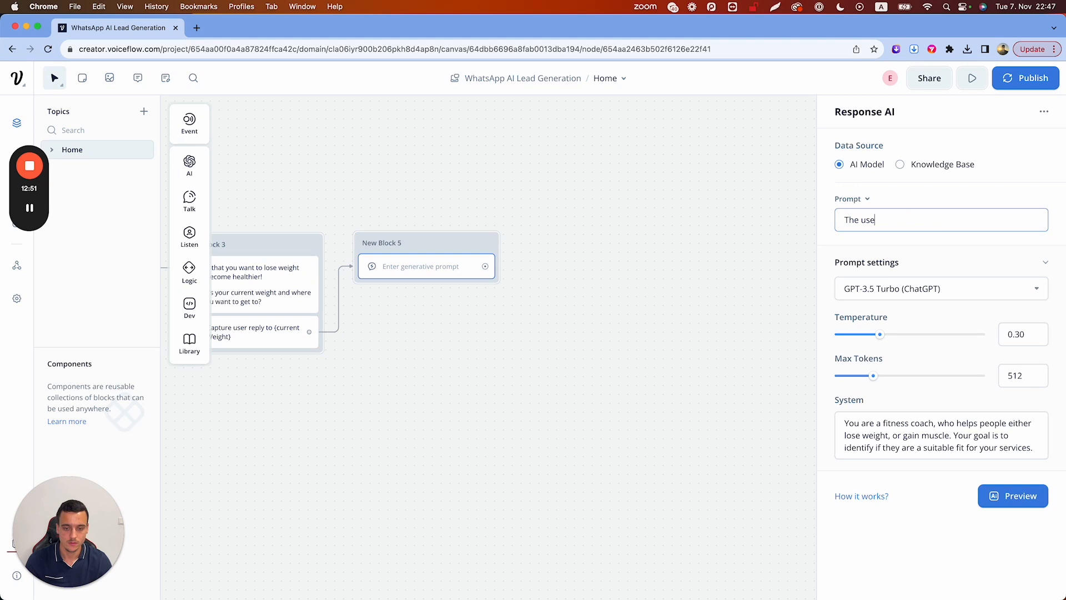
type("r just told you their current weight a")
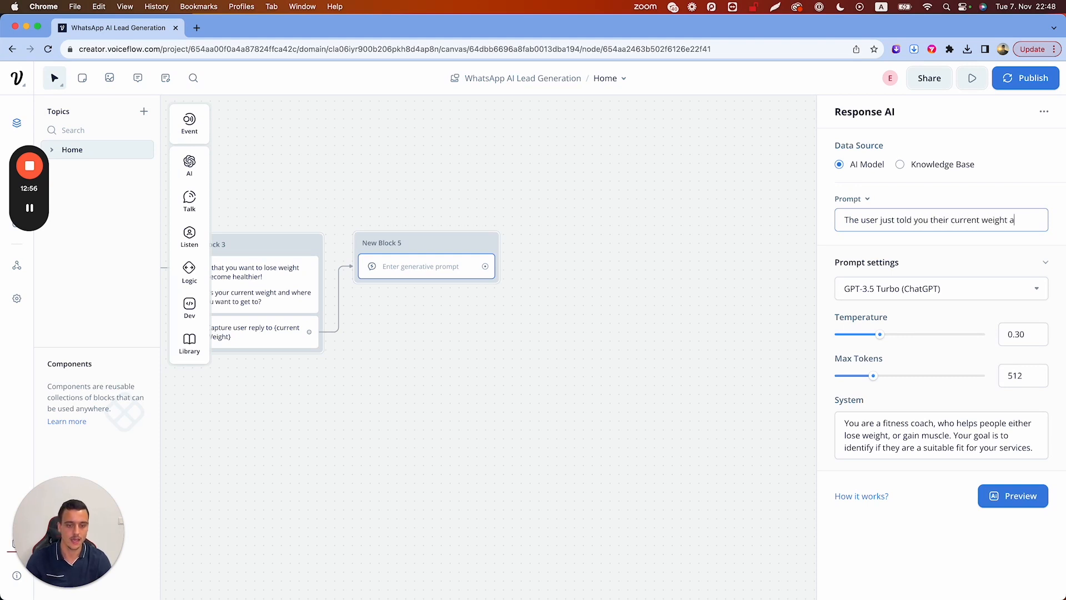
type("nd where they wan")
type("t to get")
type(" to: ")
type("\"{")
type("curre")
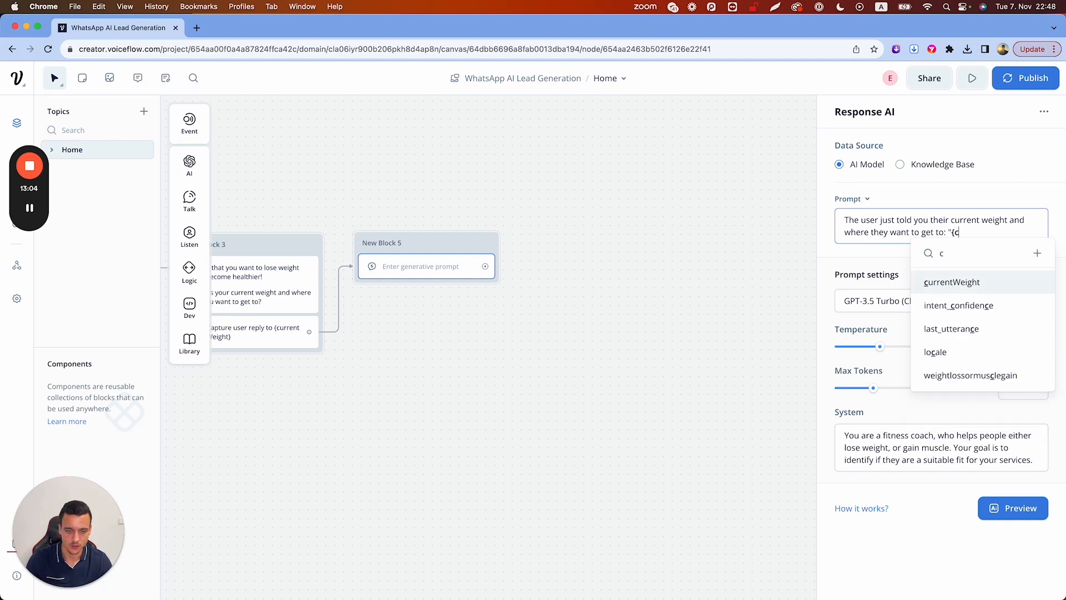
key("Return")
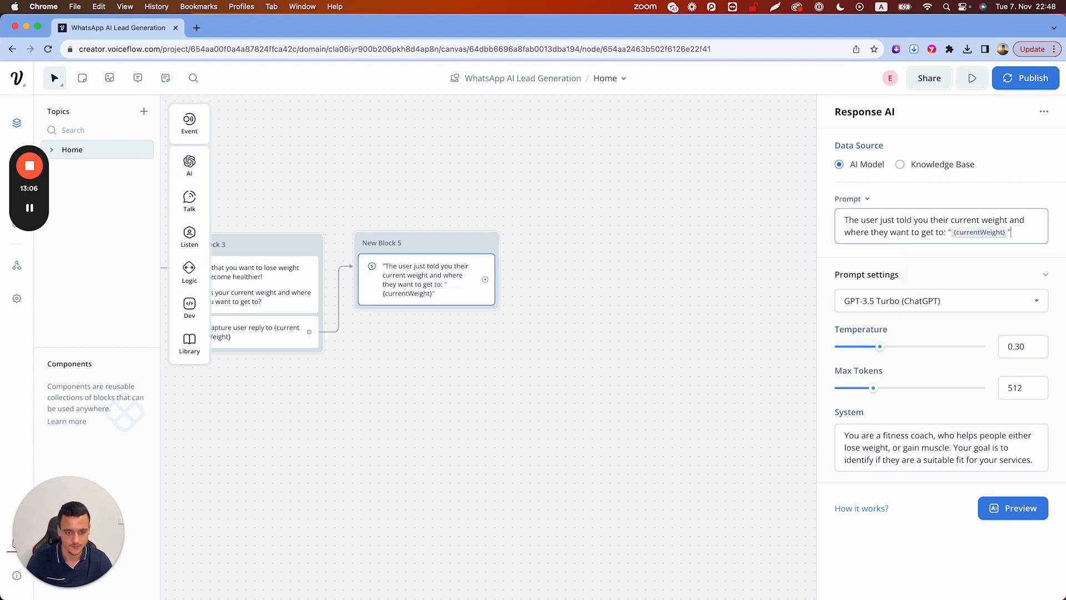
type("\"")
key("Return")
key("Return")
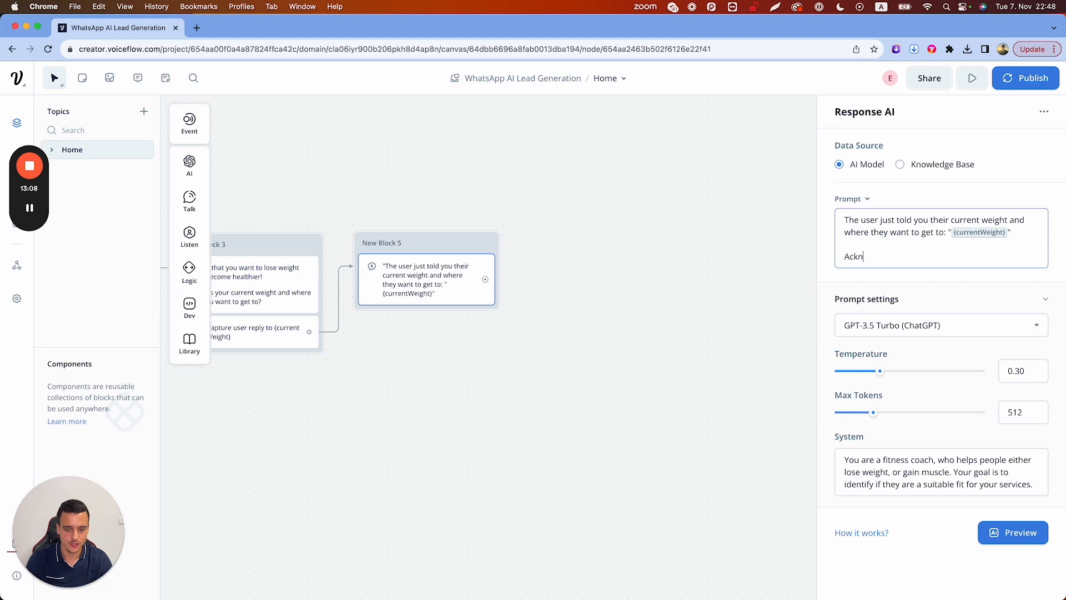
type("Acknowledge their message and")
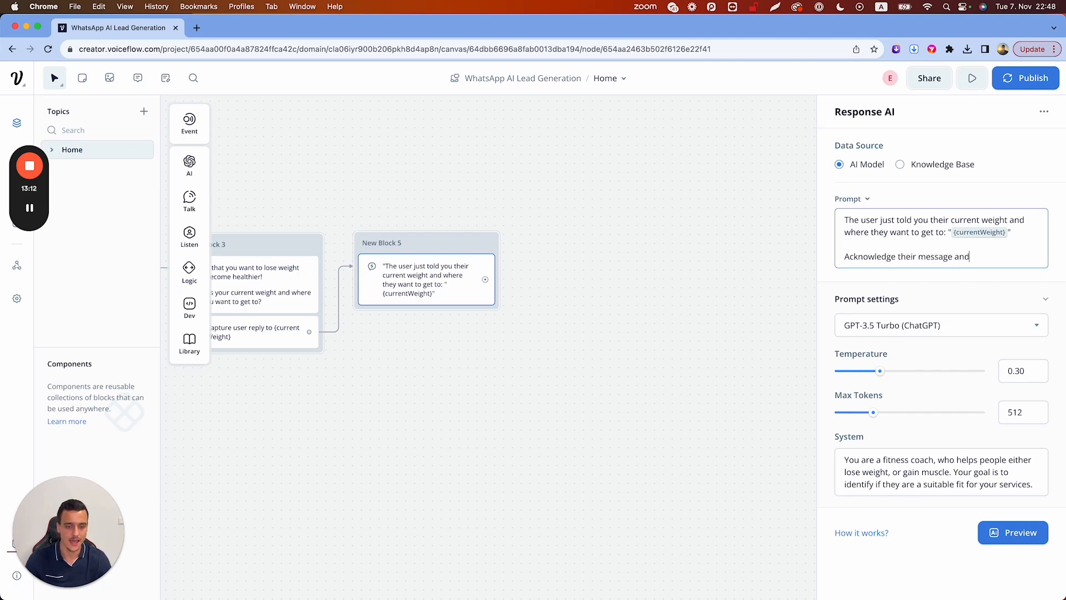
type(" ask them ")
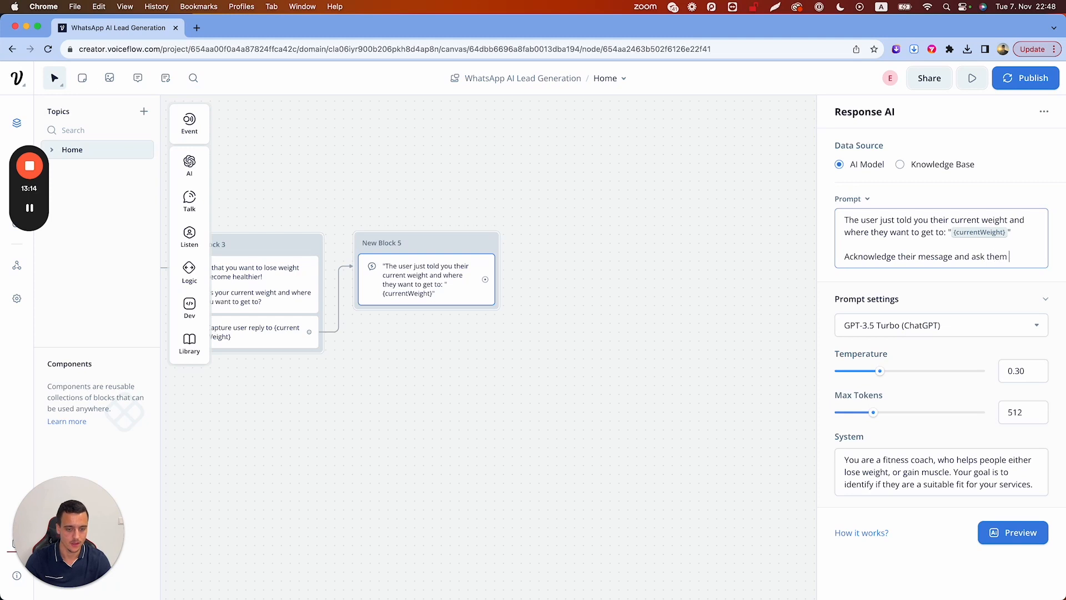
type("if they")
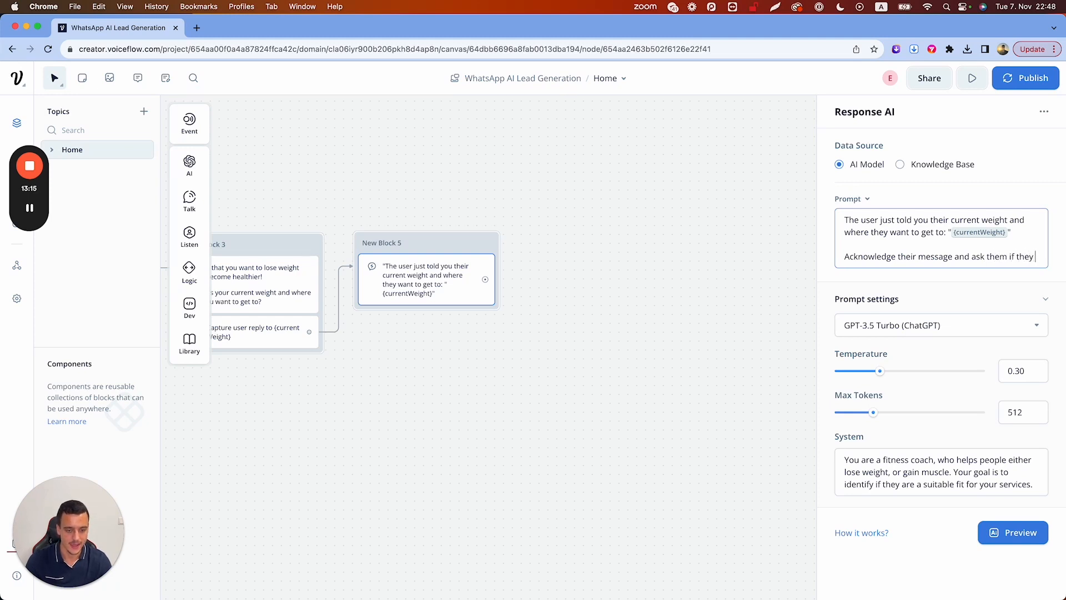
type(" currently have a diet")
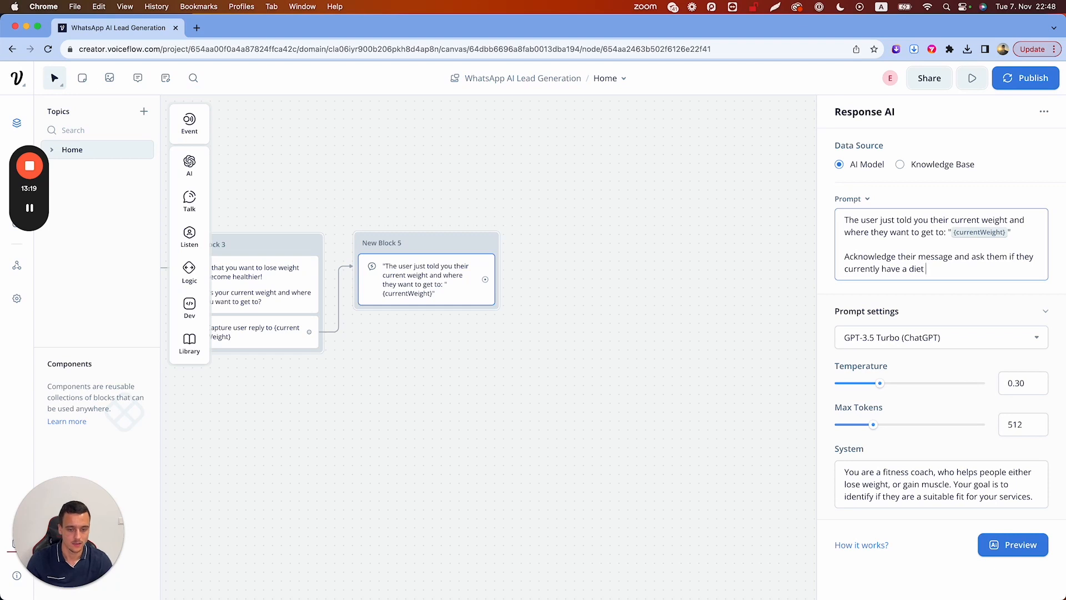
type(" and workout routine.")
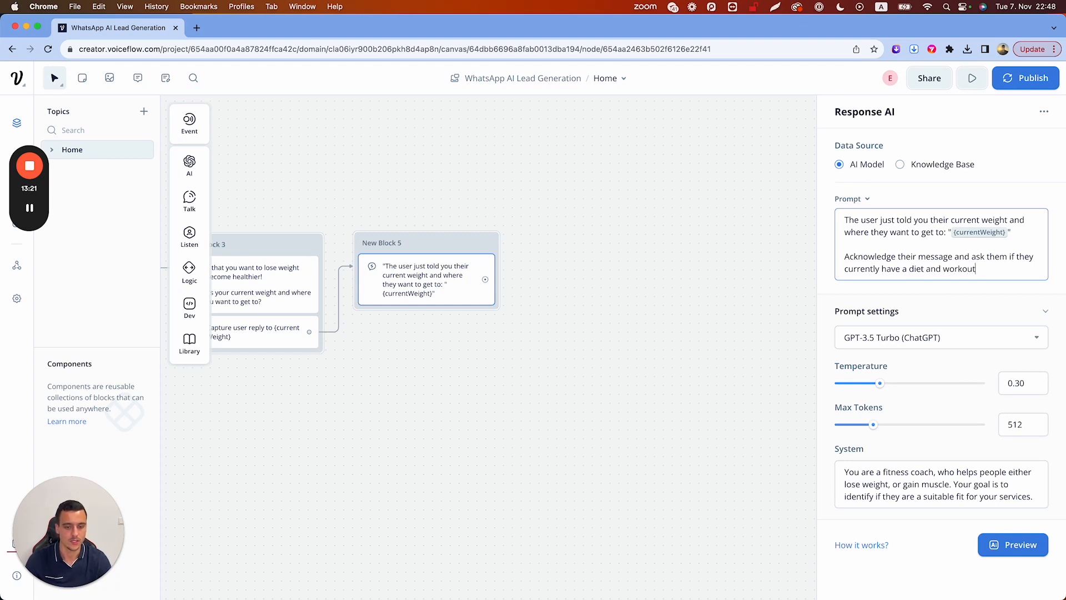
Generate a preview using 'I weigh 120kg and want to get to 95k', then append a Capture to New Block 5
left_click(1002, 544)
type("I we")
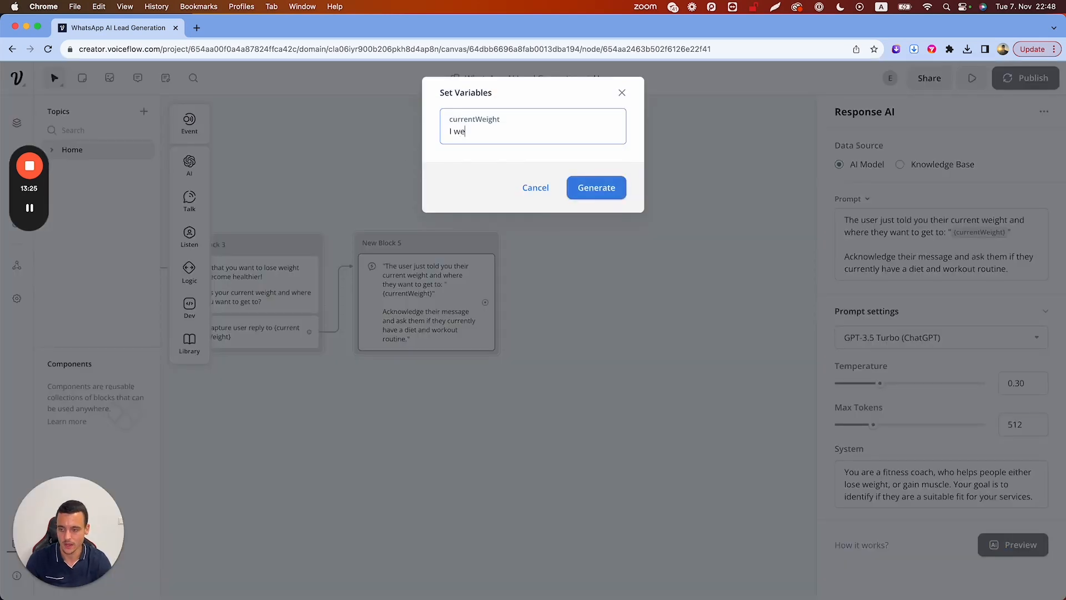
type("igh 120kg")
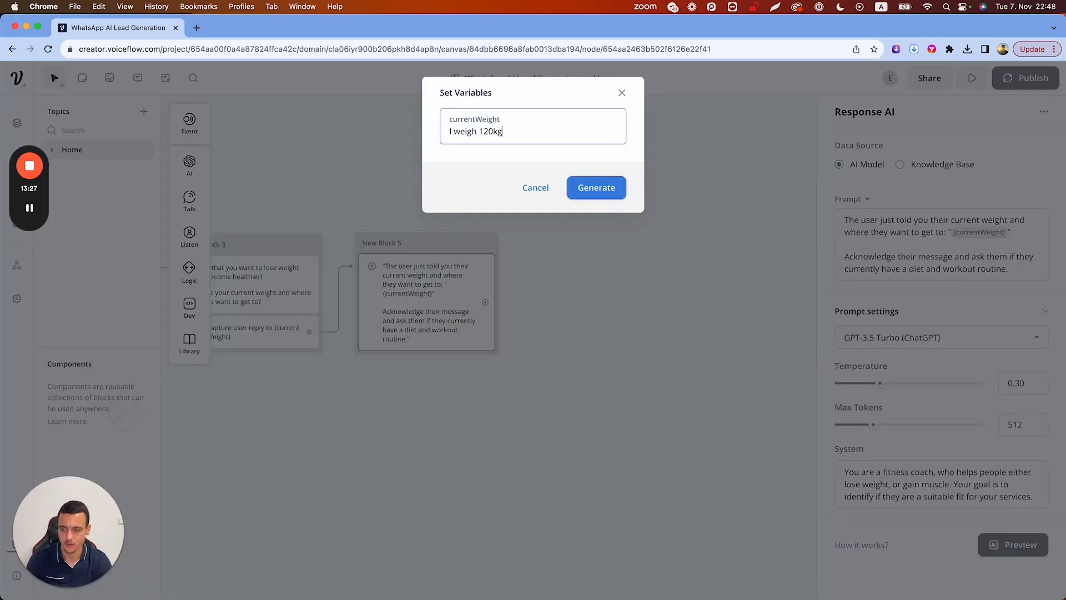
type(" and want to get to 95kg")
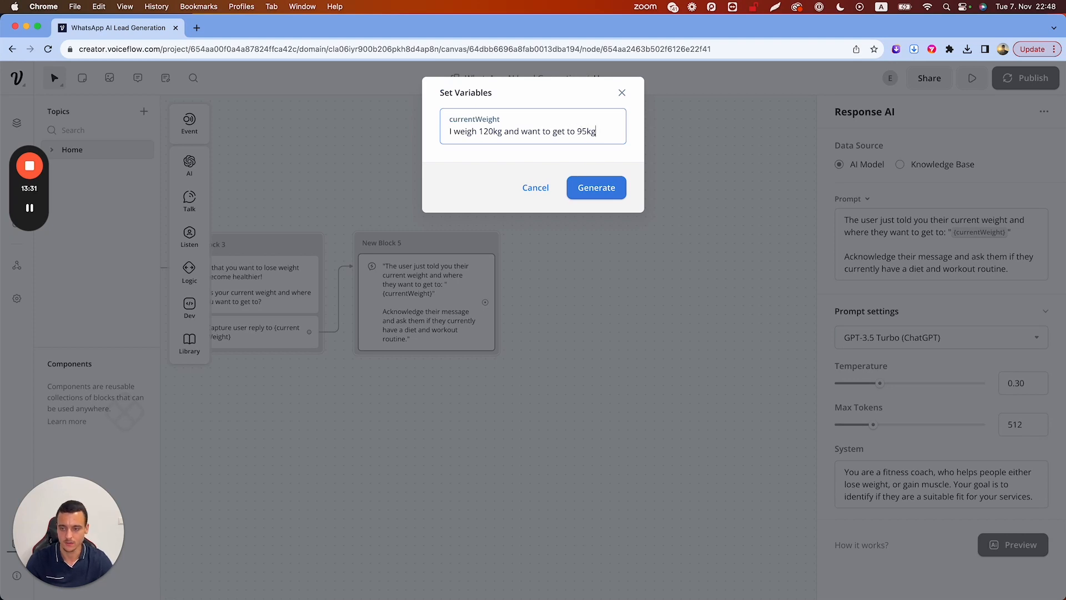
left_click(605, 184)
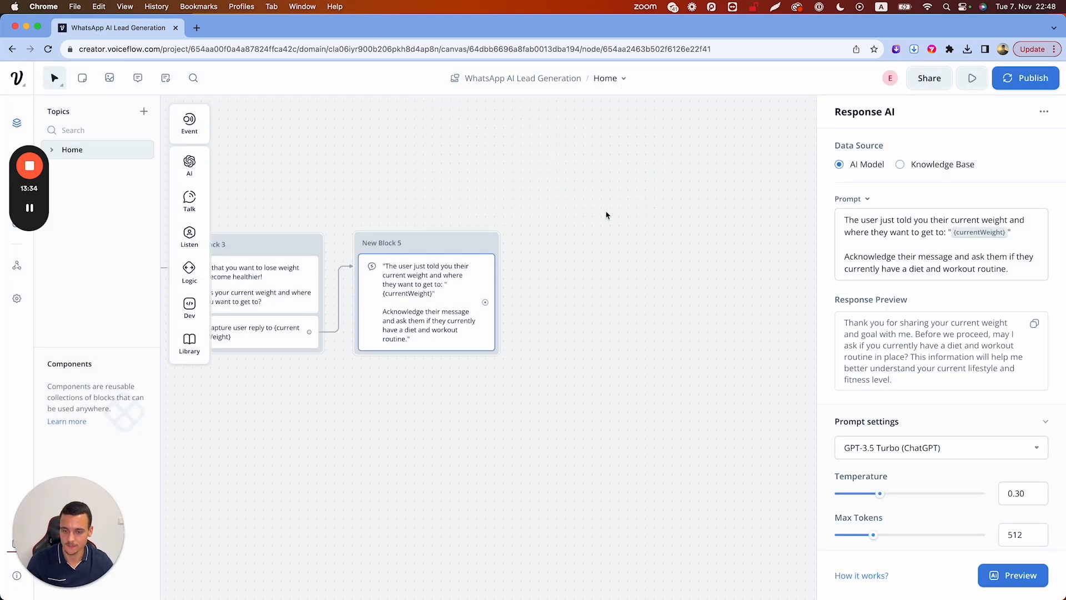
left_click_drag(843, 325, 923, 381)
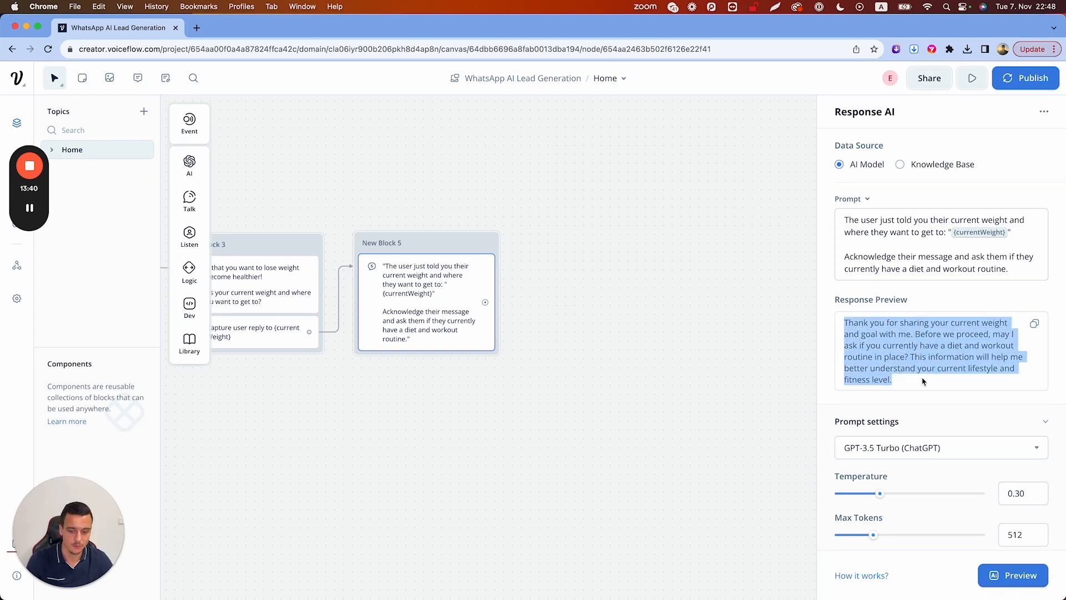
left_click(923, 380)
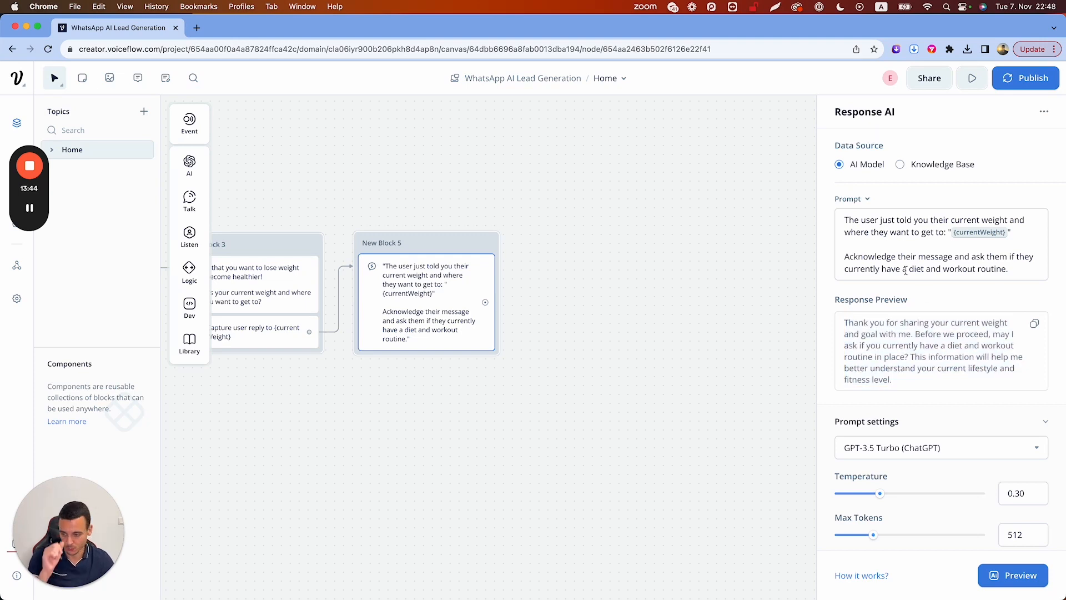
mouse_move(190, 236)
left_click_drag(232, 279, 401, 359)
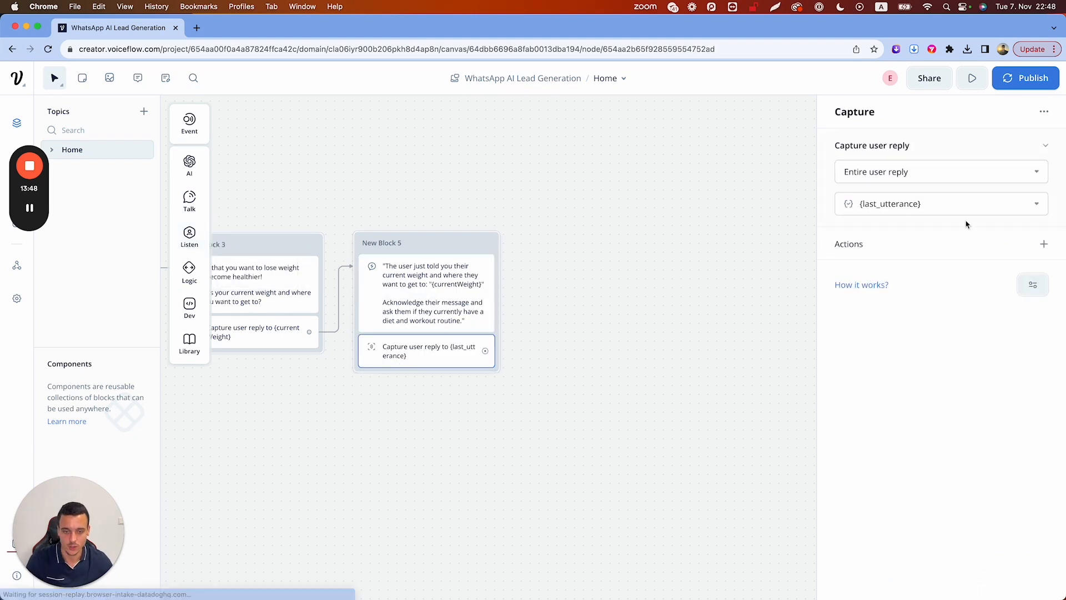
Create a new currentDiet variable for New Block 5's capture and close its settings
left_click(977, 205)
key("BackSpace")
key("BackSpace")
key("BackSpace")
key("BackSpace")
key("BackSpace")
key("BackSpace")
key("BackSpace")
key("BackSpace")
key("BackSpace")
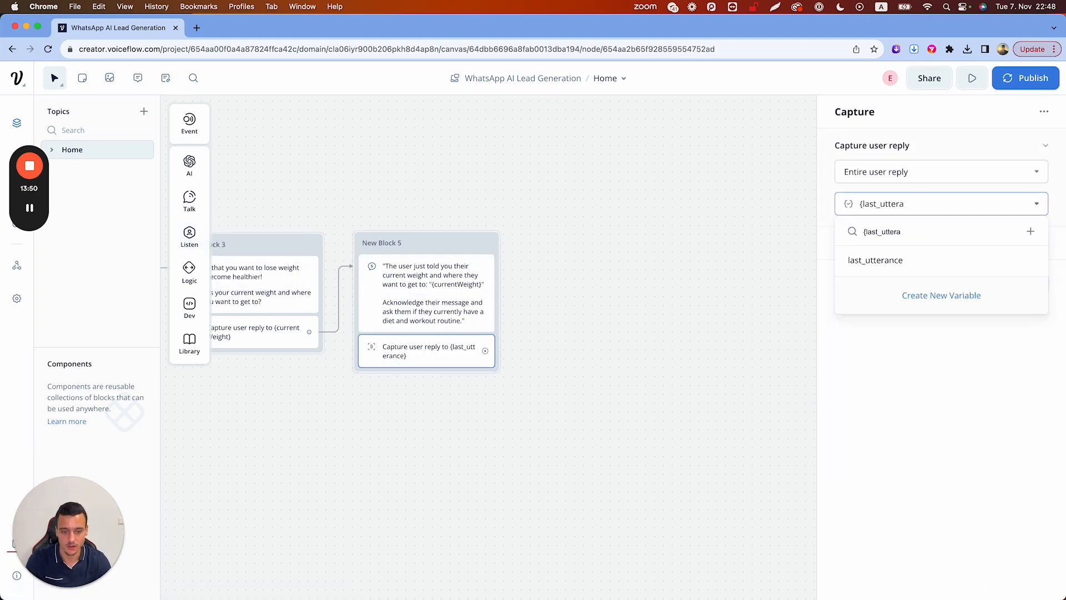
key("BackSpace")
key("BackSpace")
key("BackSpace")
key("BackSpace")
key("BackSpace")
key("BackSpace")
key("BackSpace")
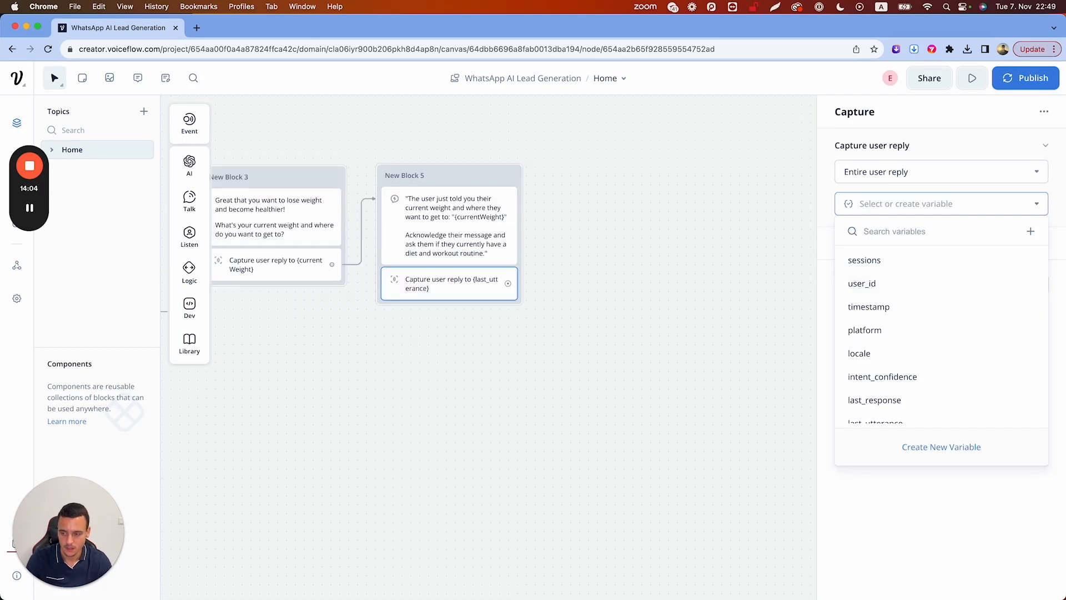
type("currentDiet")
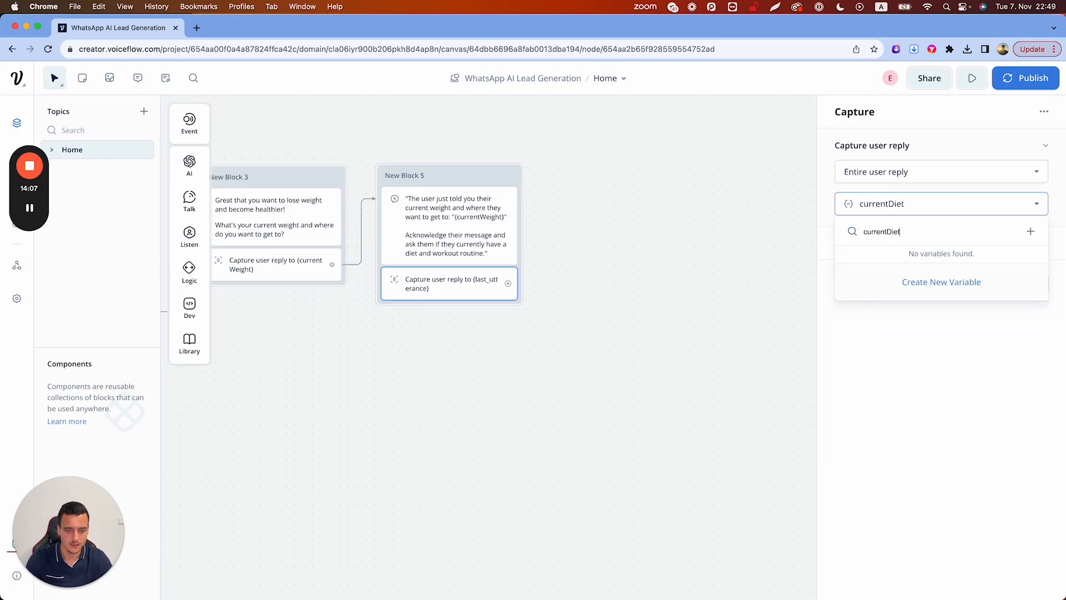
left_click(979, 287)
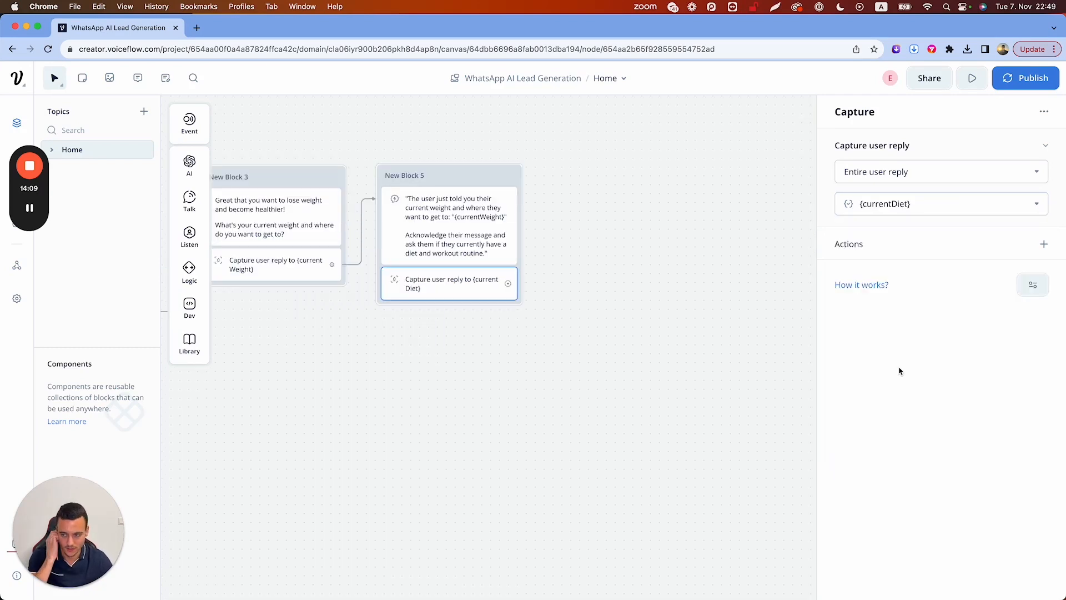
left_click(625, 281)
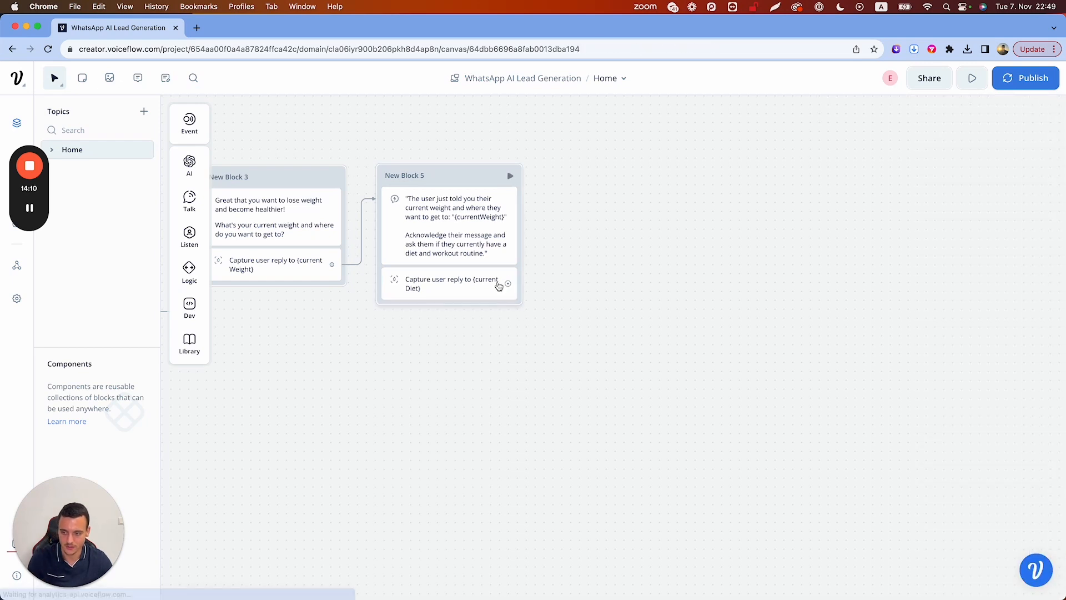
Duplicate the diet-question block, place the copy to the right, and link the diet capture to it
right_click(466, 183)
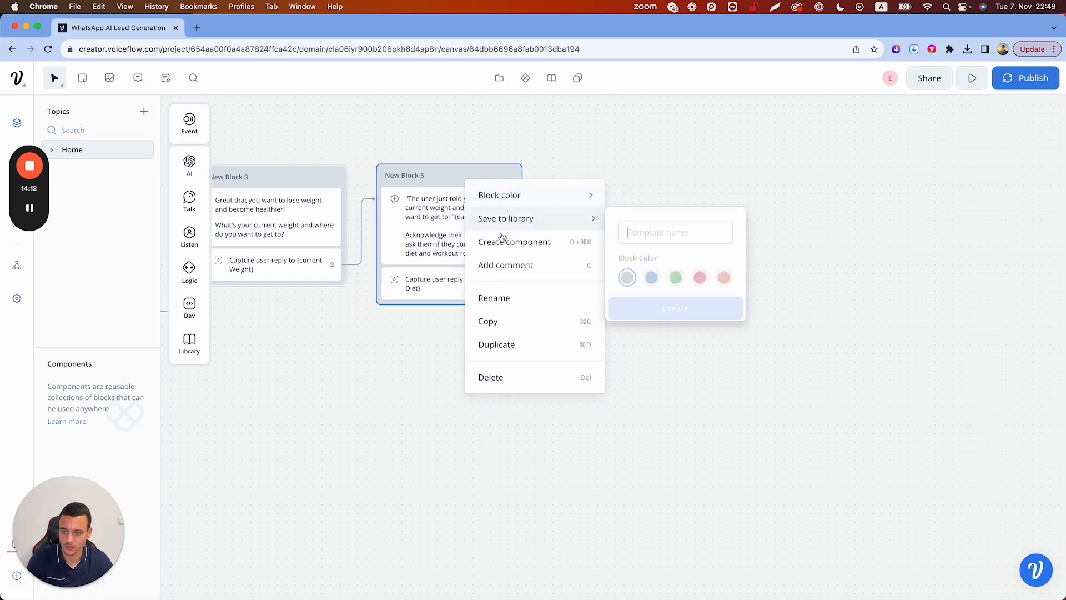
left_click(493, 322)
key("super+v")
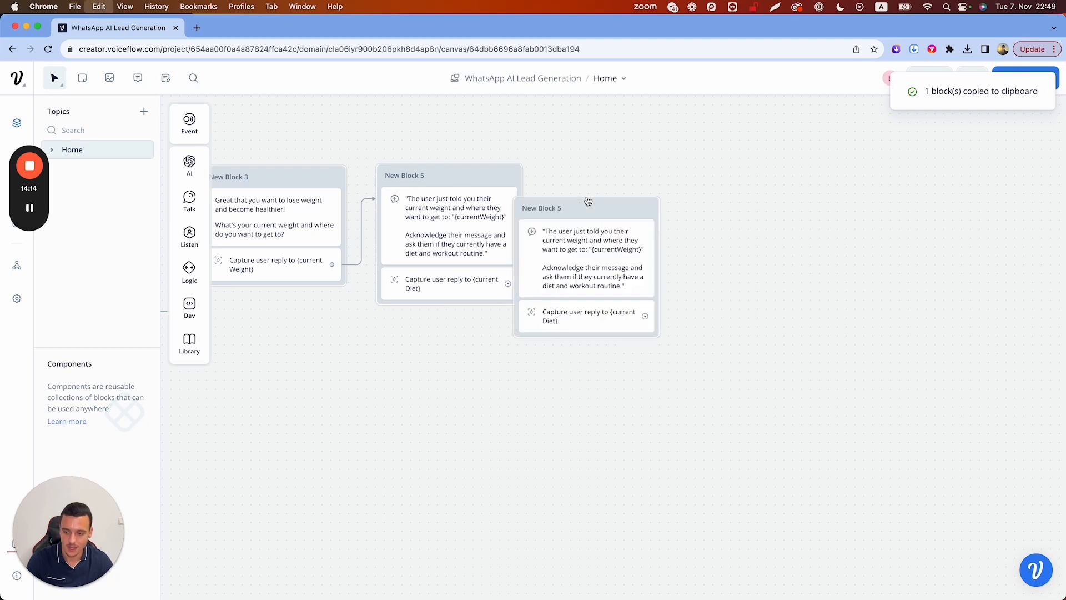
left_click_drag(594, 215, 650, 186)
left_click_drag(507, 283, 592, 185)
Rewrite the copy's AI prompt to cite their diet and workout routine and ask their yearly health spending
left_click(605, 204)
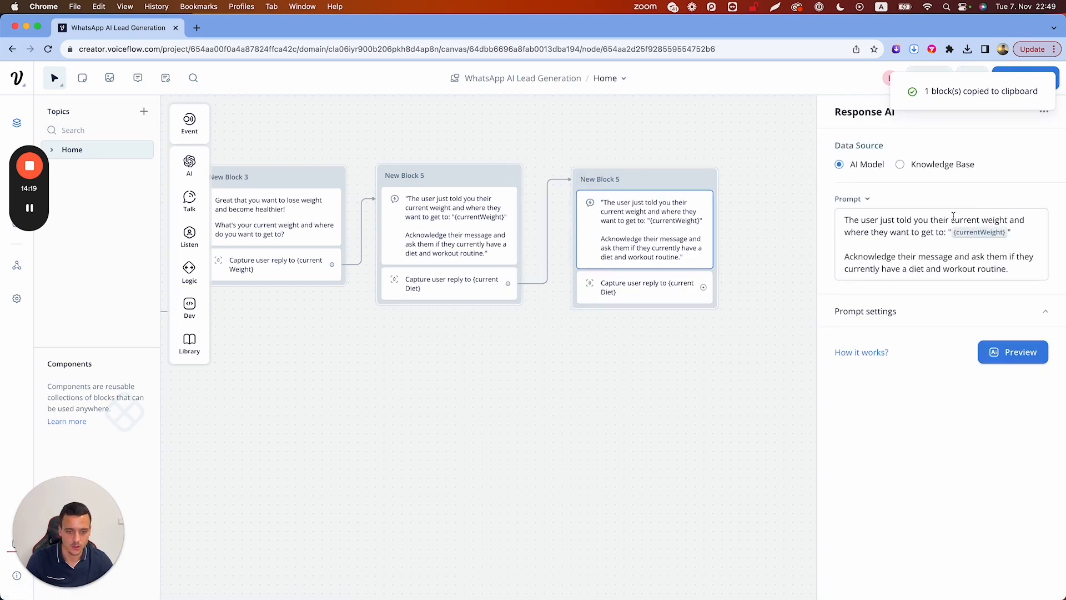
double_click(994, 221)
type("diet")
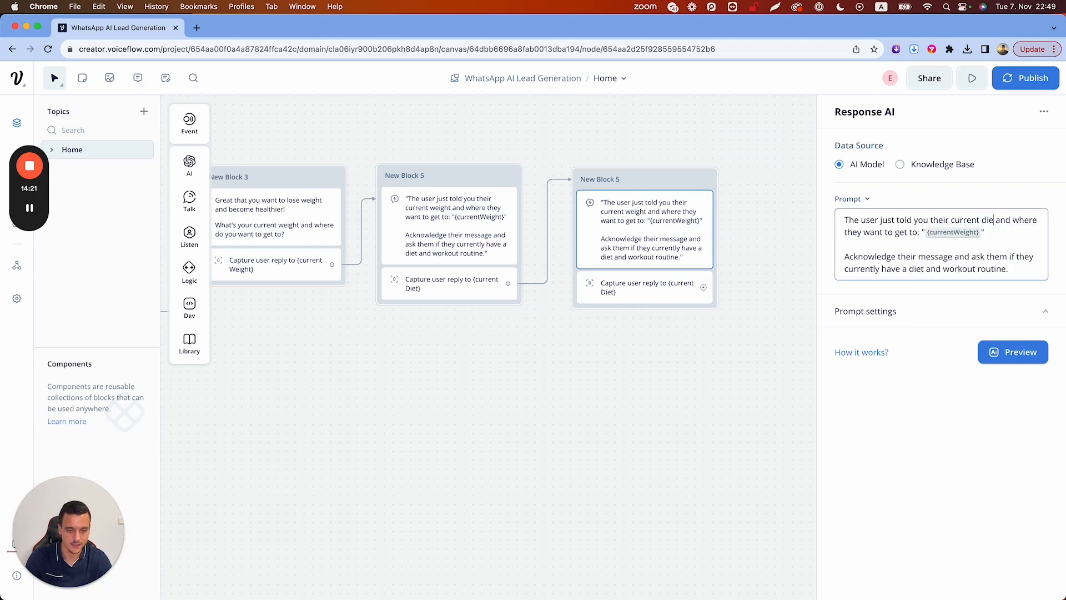
left_click_drag(848, 231, 945, 231)
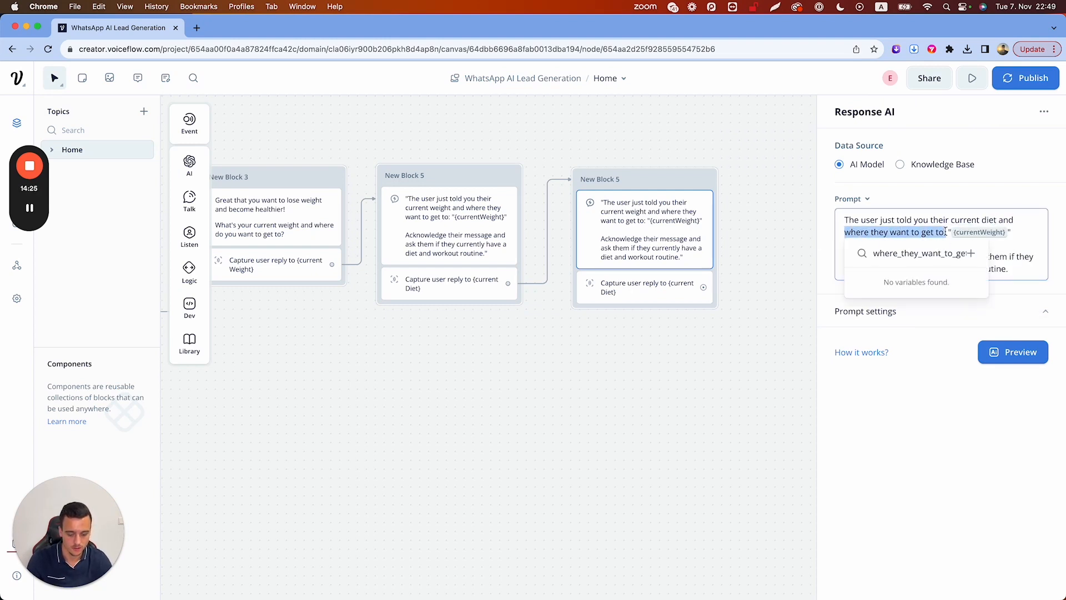
type("wor")
type("kout routine")
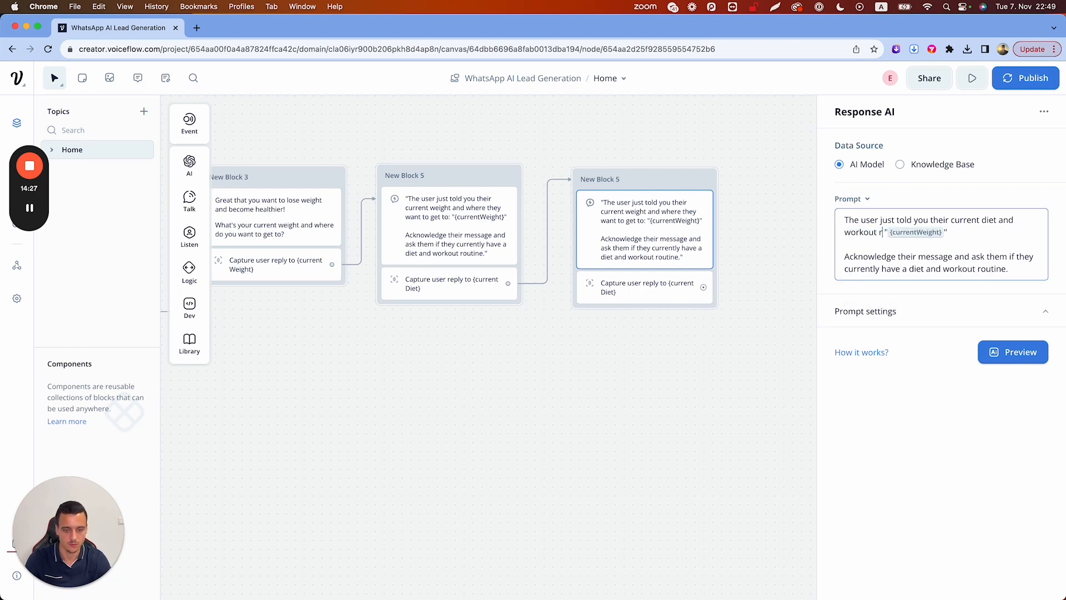
type(":")
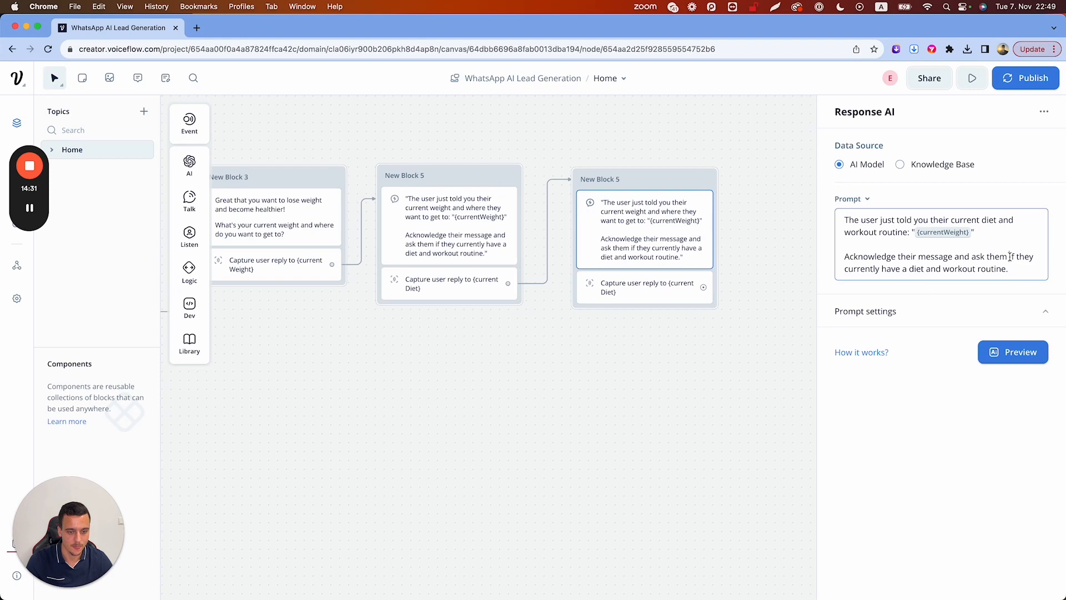
left_click_drag(1010, 257, 1008, 269)
type("how mu")
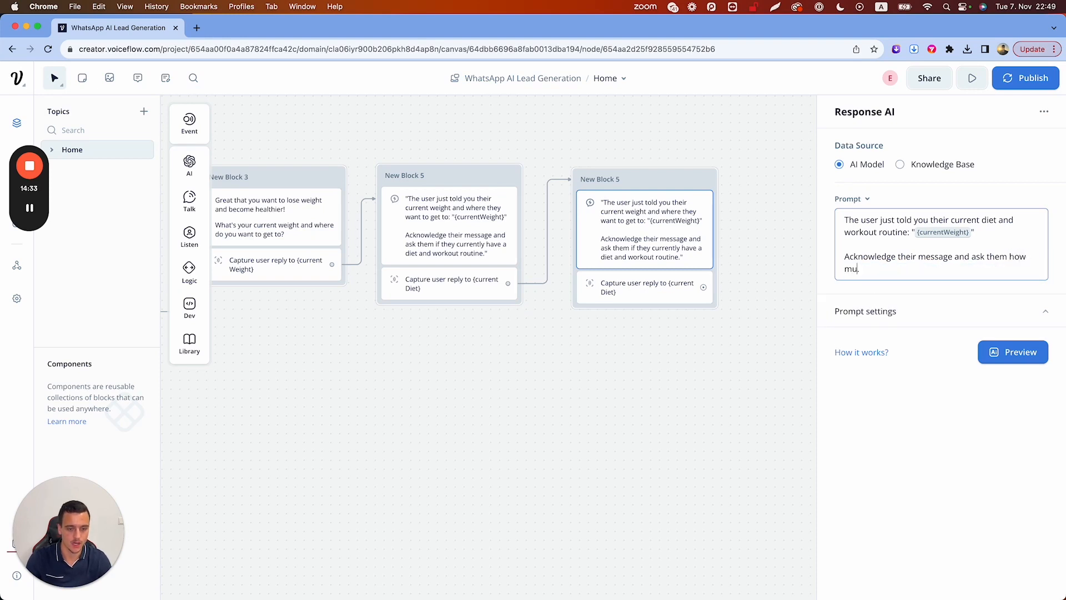
type("ch they currentl")
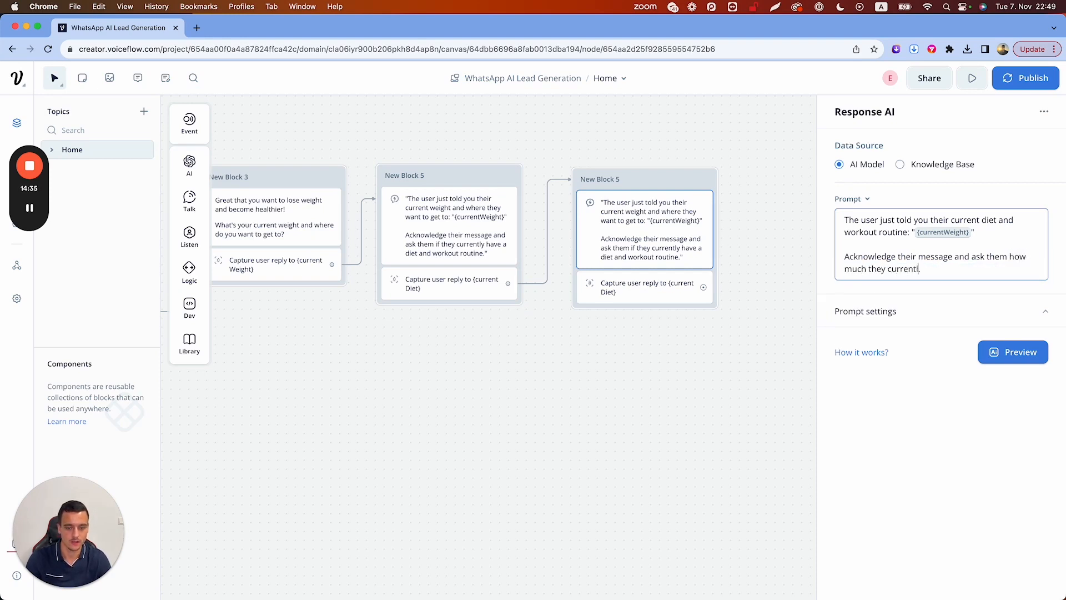
type("y spend per year on")
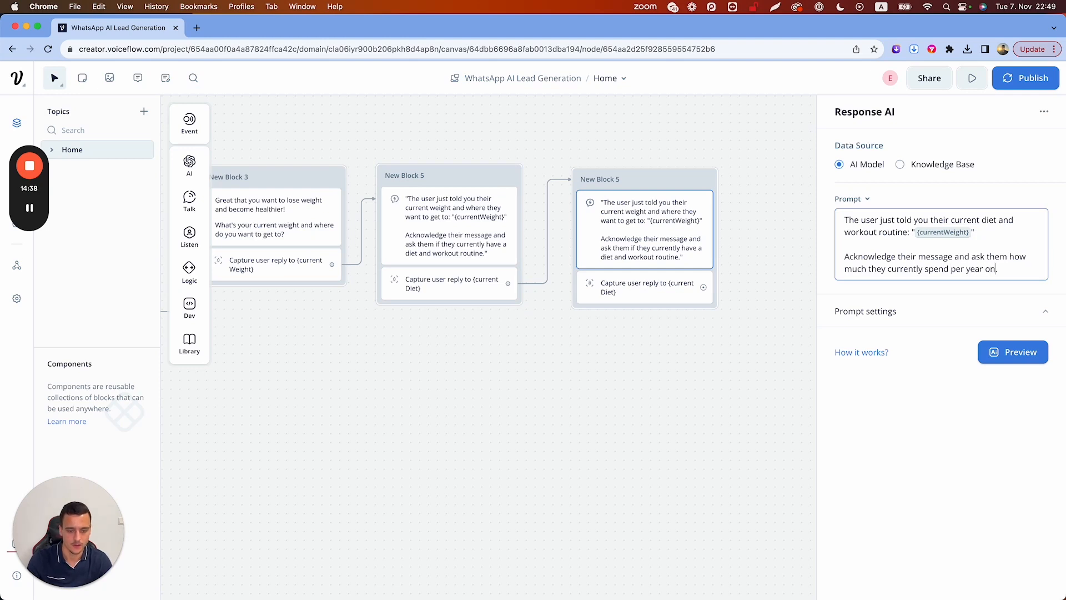
type(" their health.")
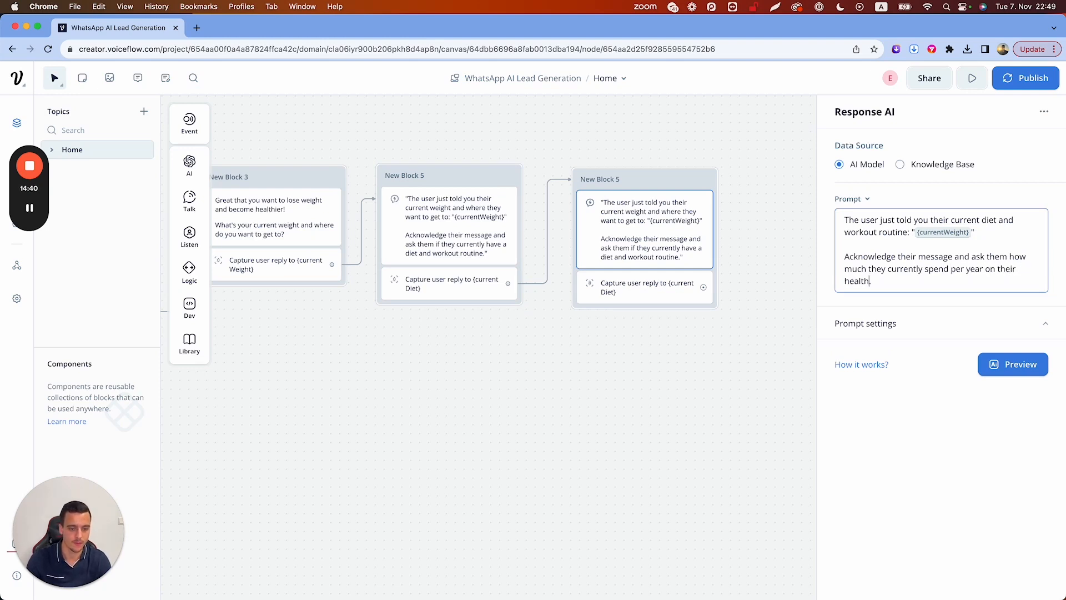
Generate a preview for the test answer 'I dont have a diet and no plan' and check the spending question
left_click(999, 365)
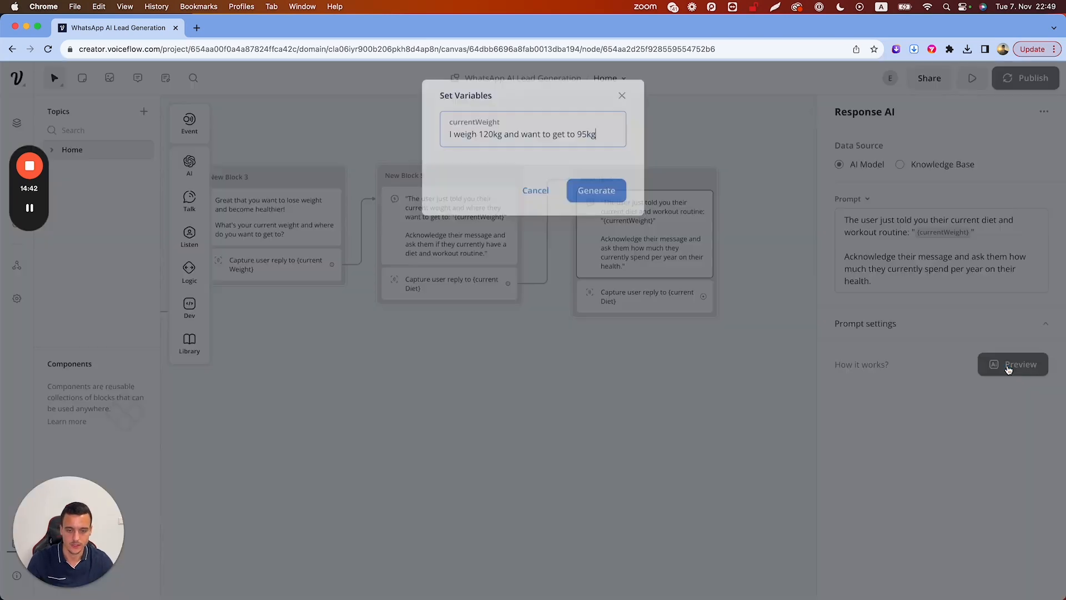
key("super+a")
type("I")
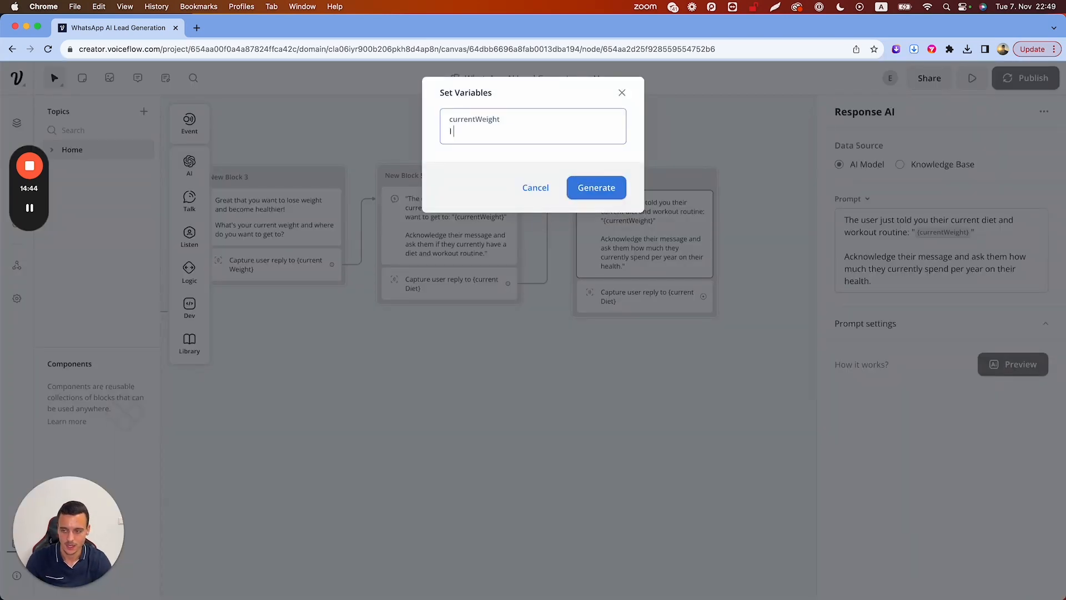
type(" dont have a diet and no")
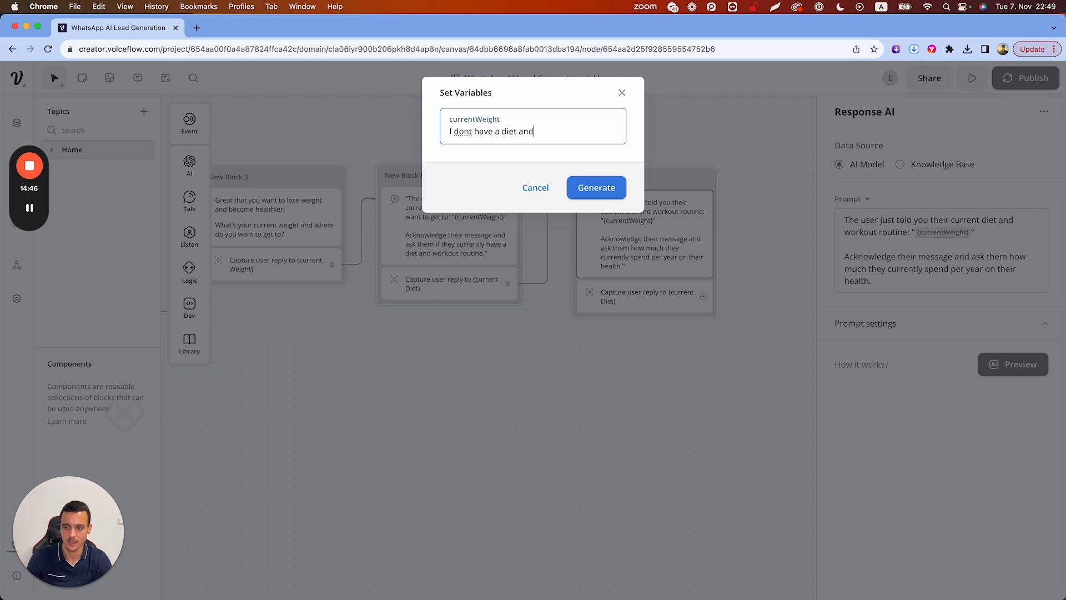
type("plan")
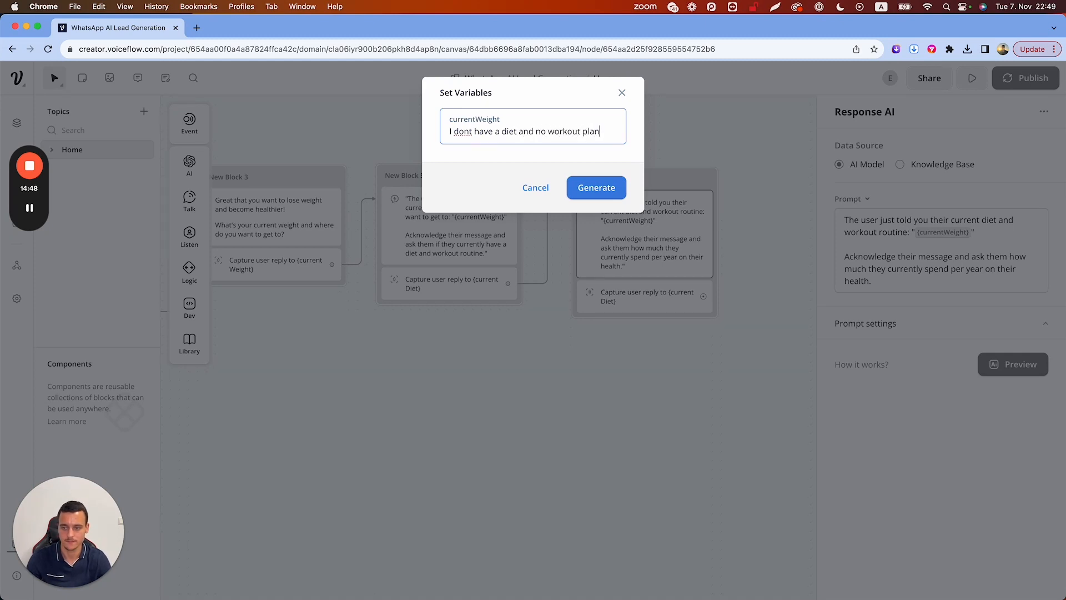
left_click(595, 189)
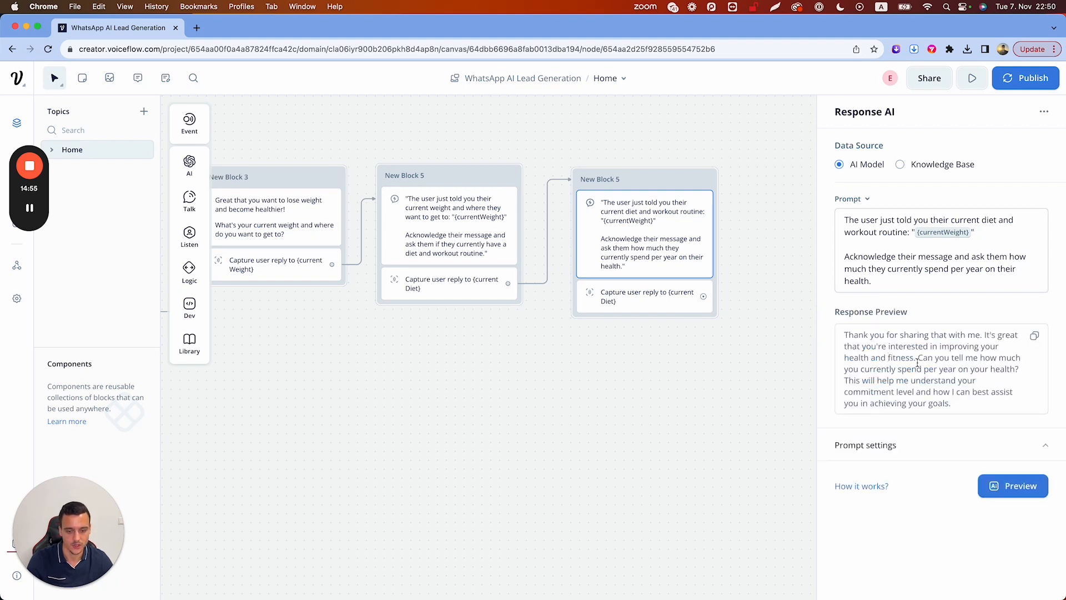
left_click_drag(917, 358, 990, 407)
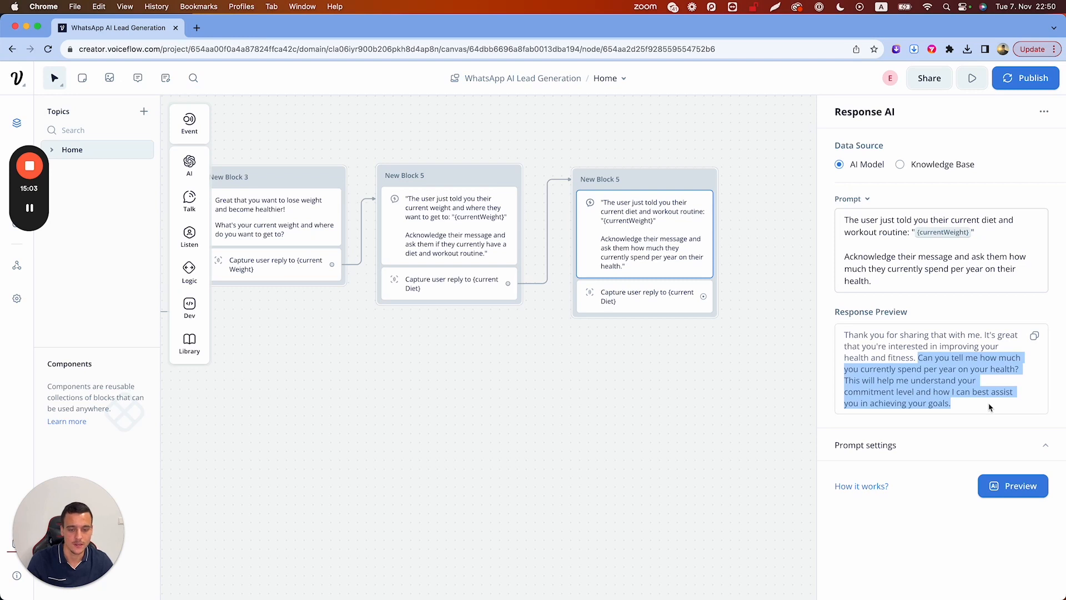
left_click(846, 333)
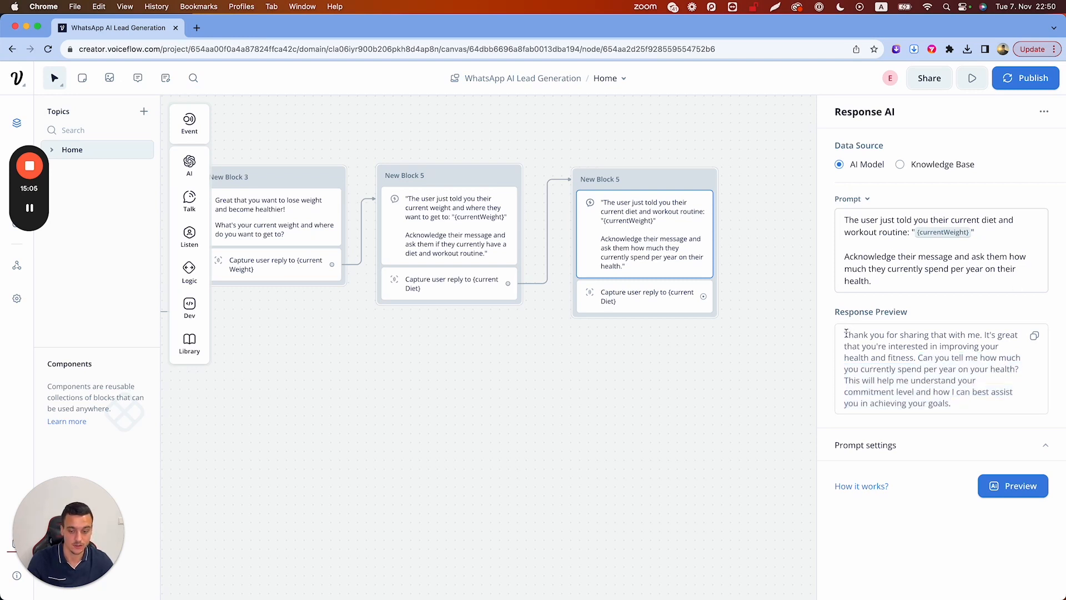
left_click(777, 297)
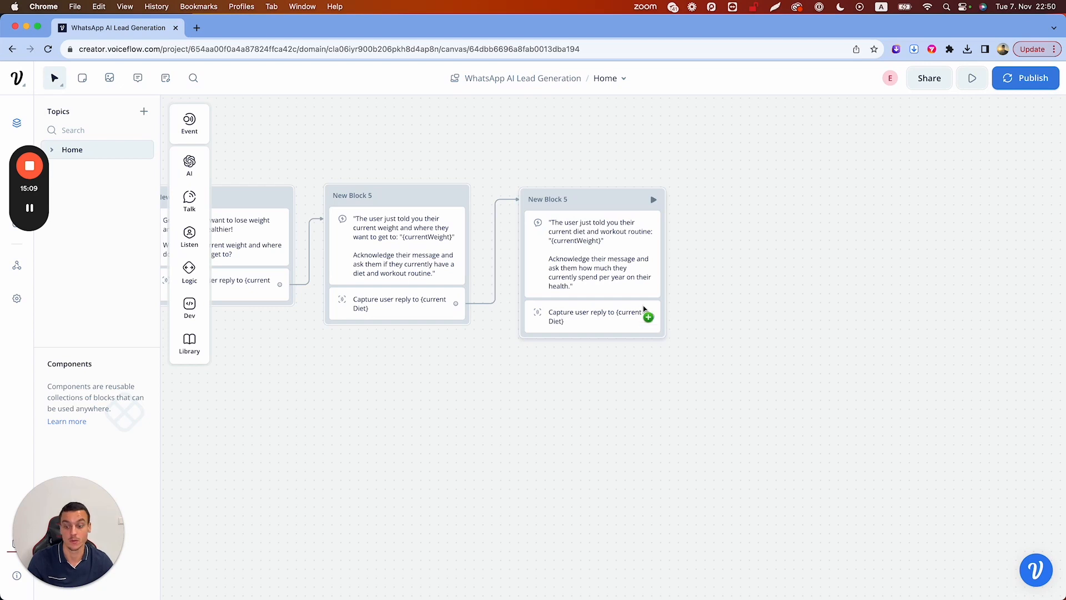
Save the block's reply into a new spendingPower variable, then paste another copy of the block
left_click(584, 316)
left_click(918, 198)
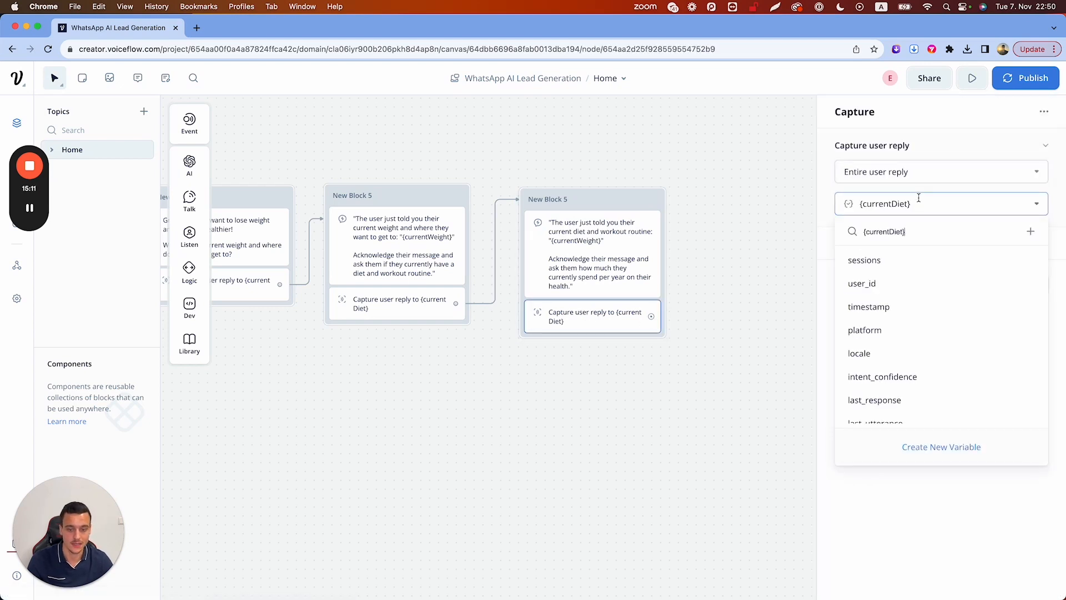
key("BackSpace")
key("BackSpace")
key("BackSpace")
key("BackSpace")
key("BackSpace")
key("BackSpace")
key("BackSpace")
key("BackSpace")
key("BackSpace")
key("BackSpace")
key("BackSpace")
key("BackSpace")
key("BackSpace")
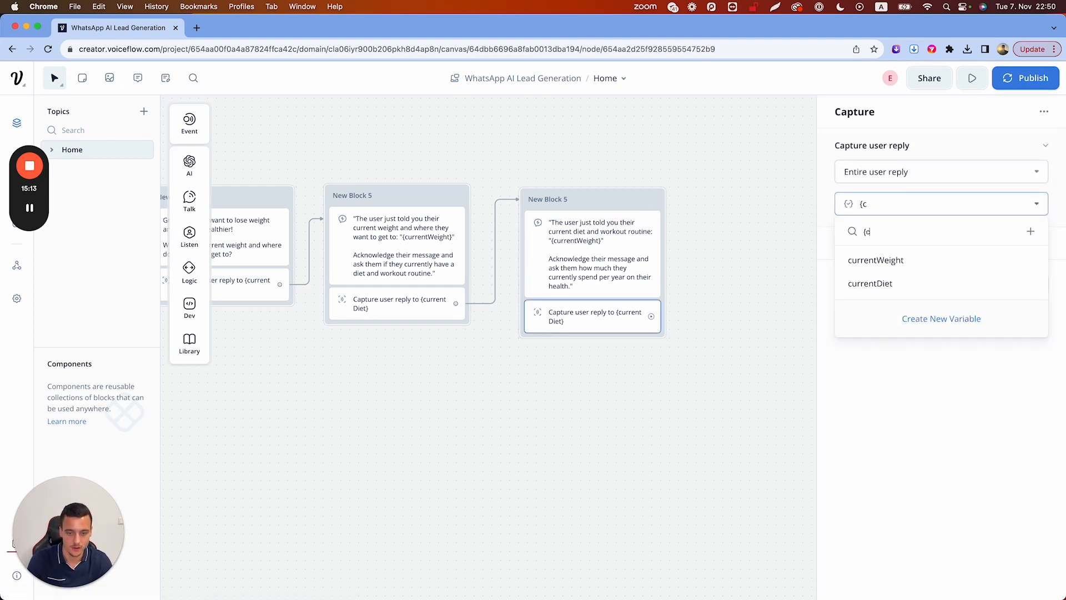
type("spend")
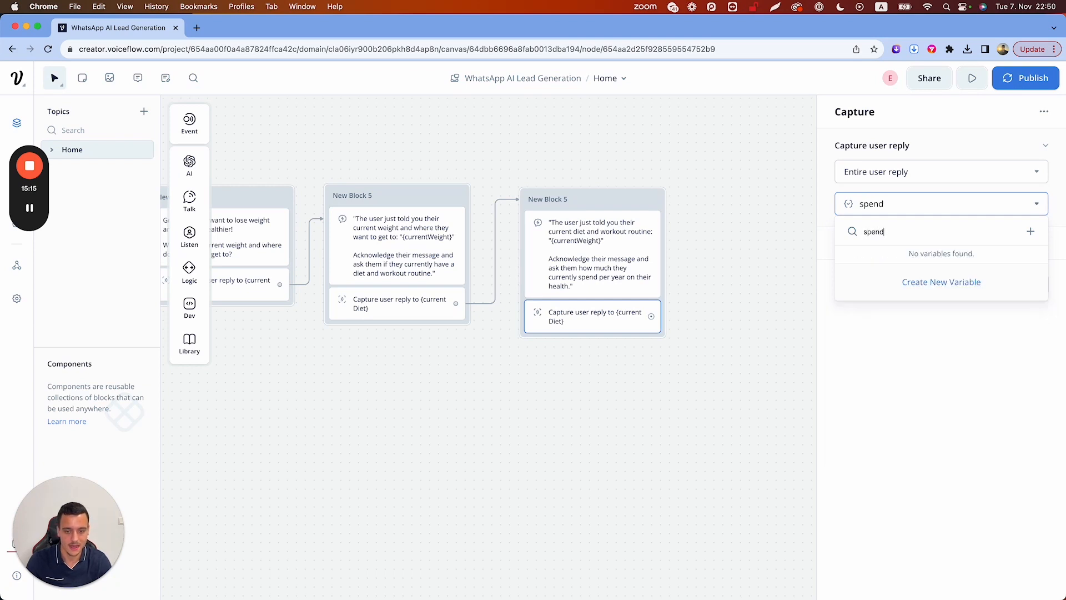
type("ingPower")
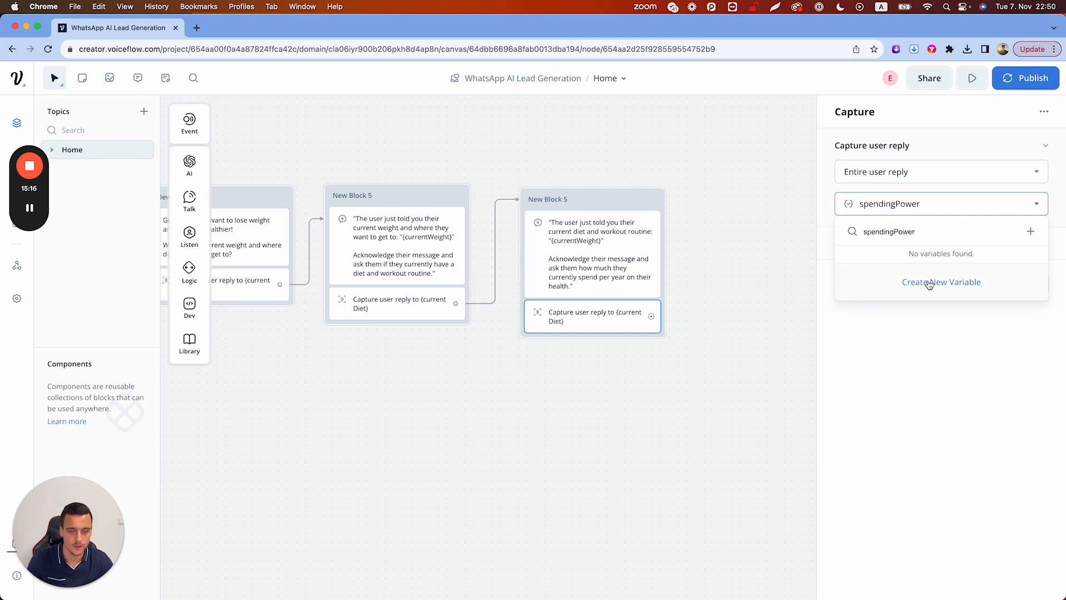
left_click(927, 283)
left_click_drag(651, 316, 705, 243)
left_click(705, 243)
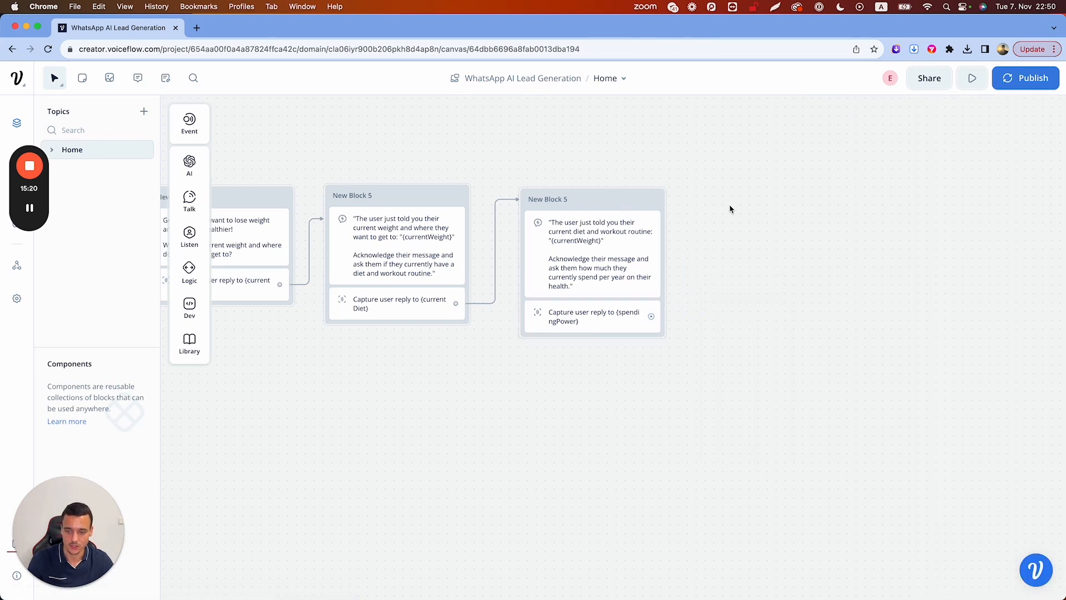
key("super+v")
Move the pasted block right and reword its prompt to 'how much they currently spend on their health'
left_click_drag(730, 208, 769, 208)
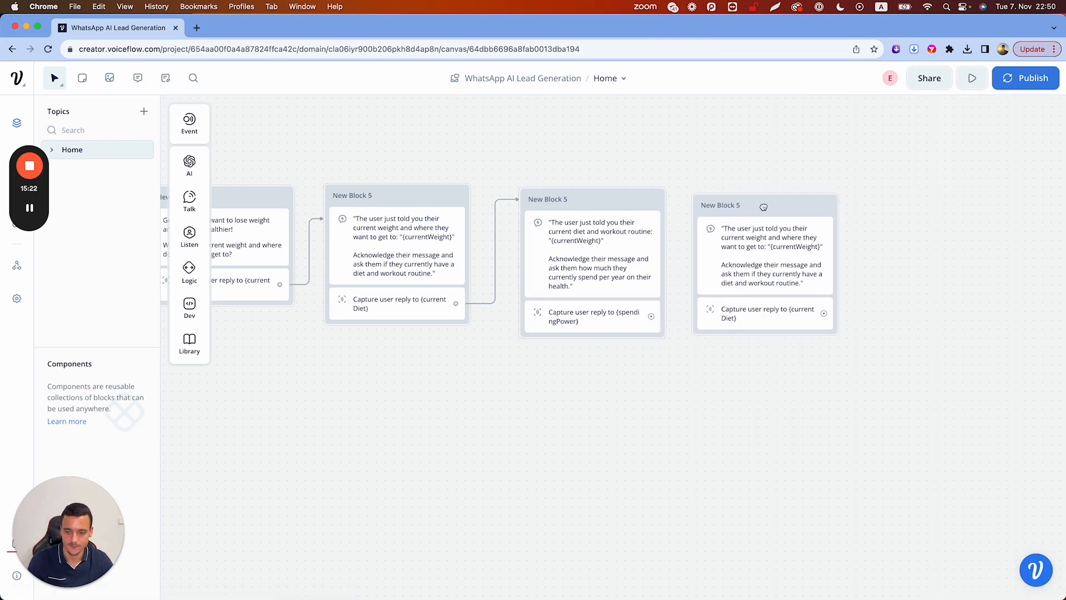
left_click(748, 250)
left_click(952, 220)
left_click_drag(931, 219, 942, 232)
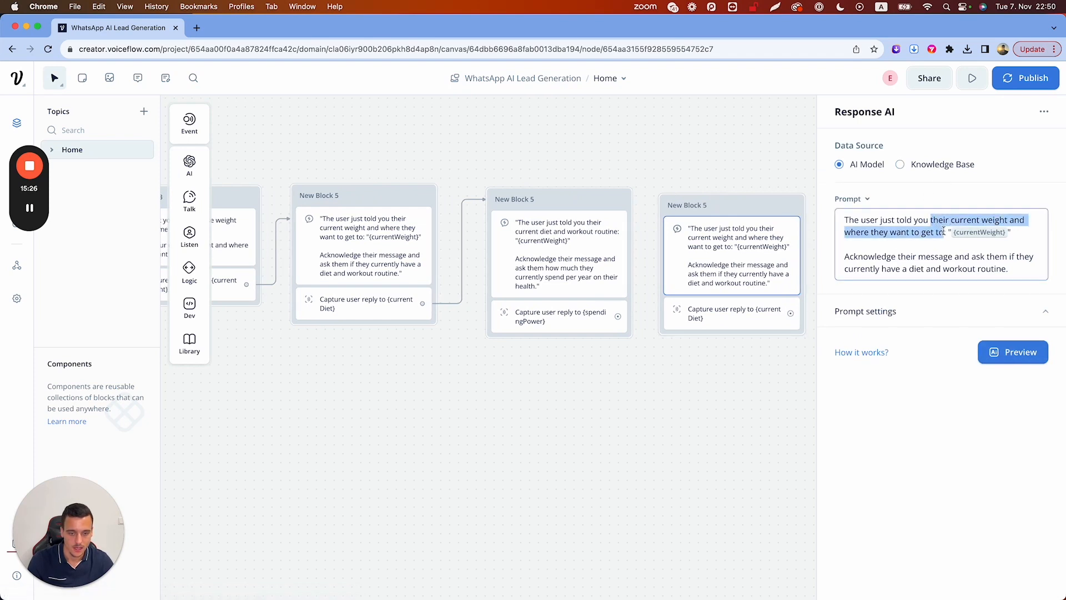
type("how much the")
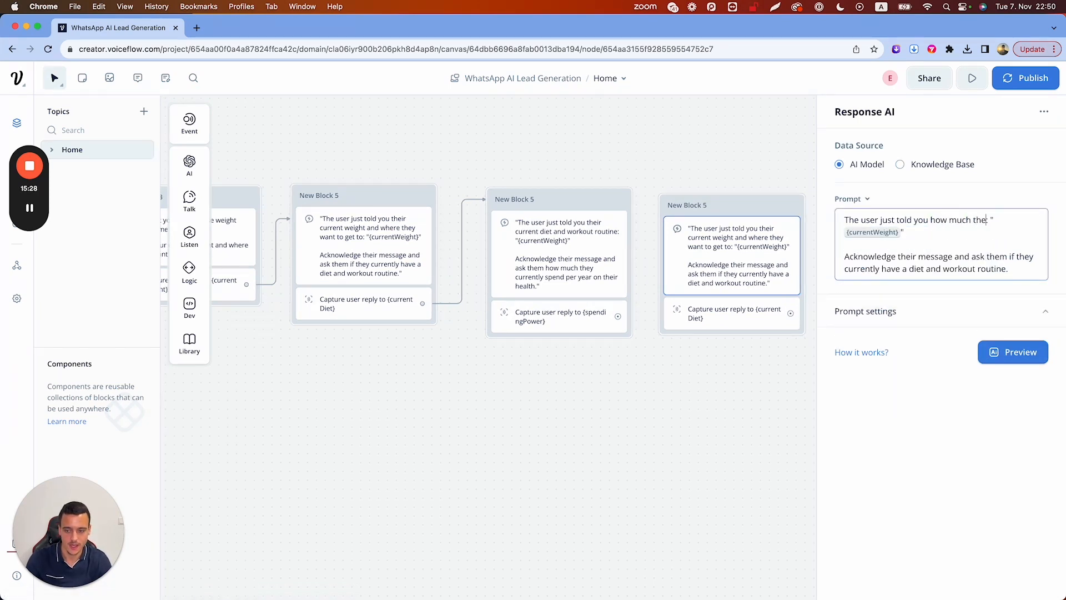
type("y currently spend on their health:")
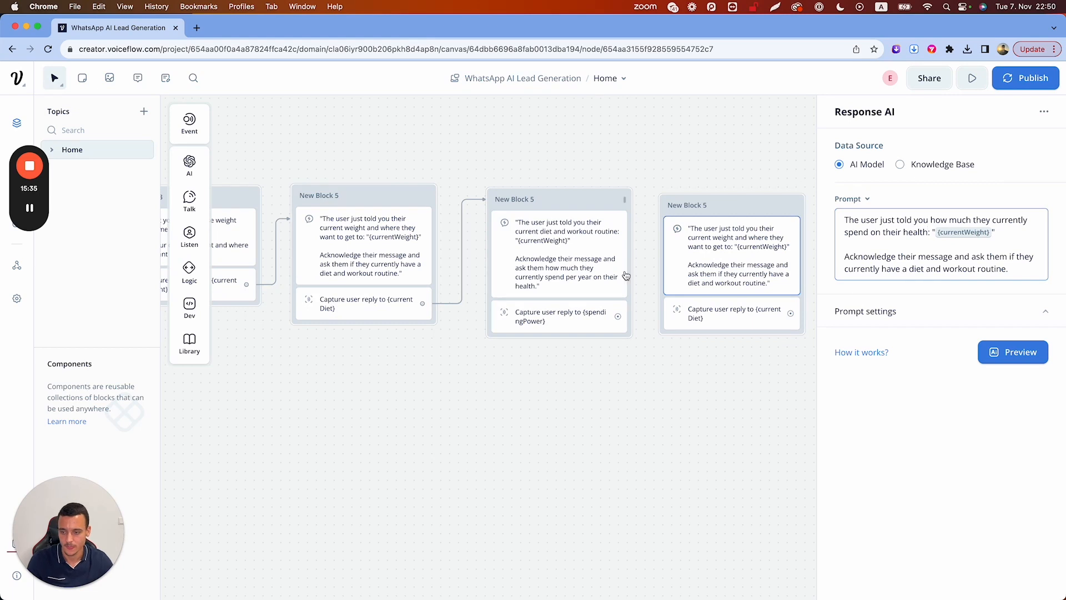
Replace {currentWeight} with {currentDiet} in the spending-question block's prompt
left_click(630, 280)
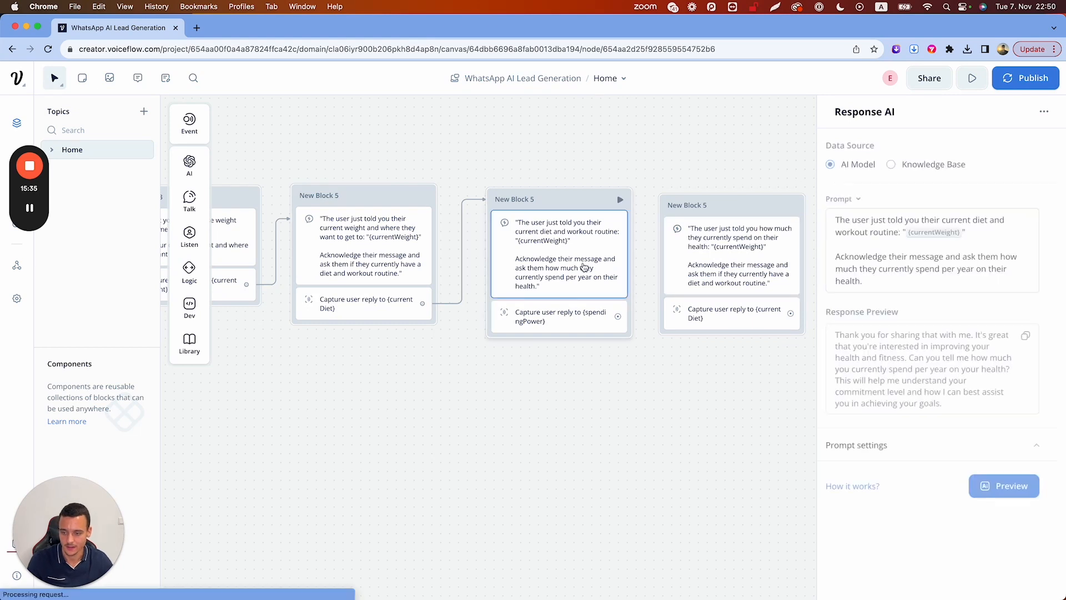
left_click(973, 232)
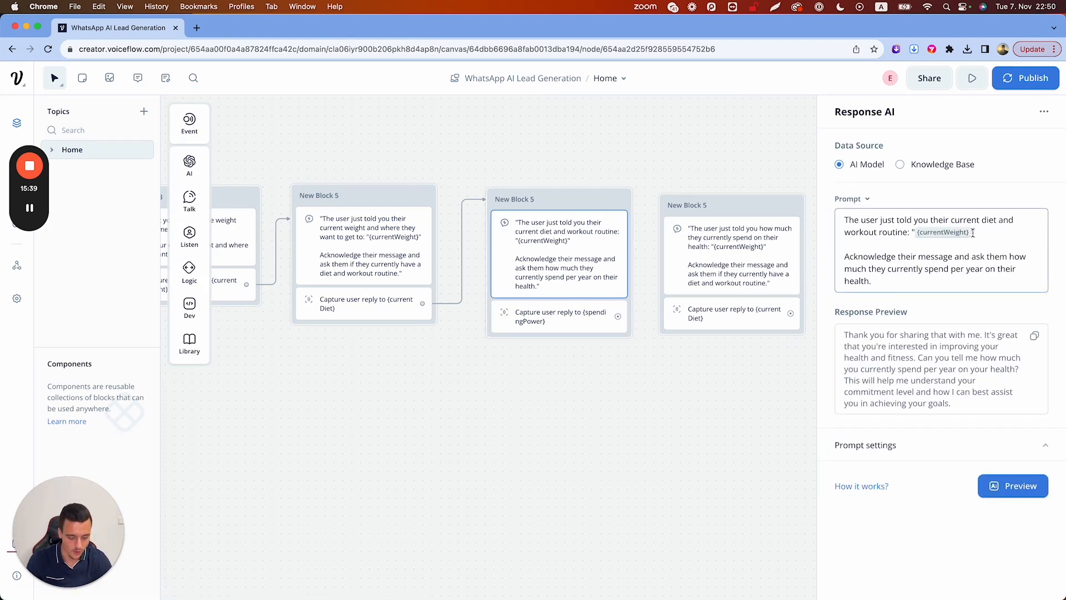
key("BackSpace")
type("{currentDiet}")
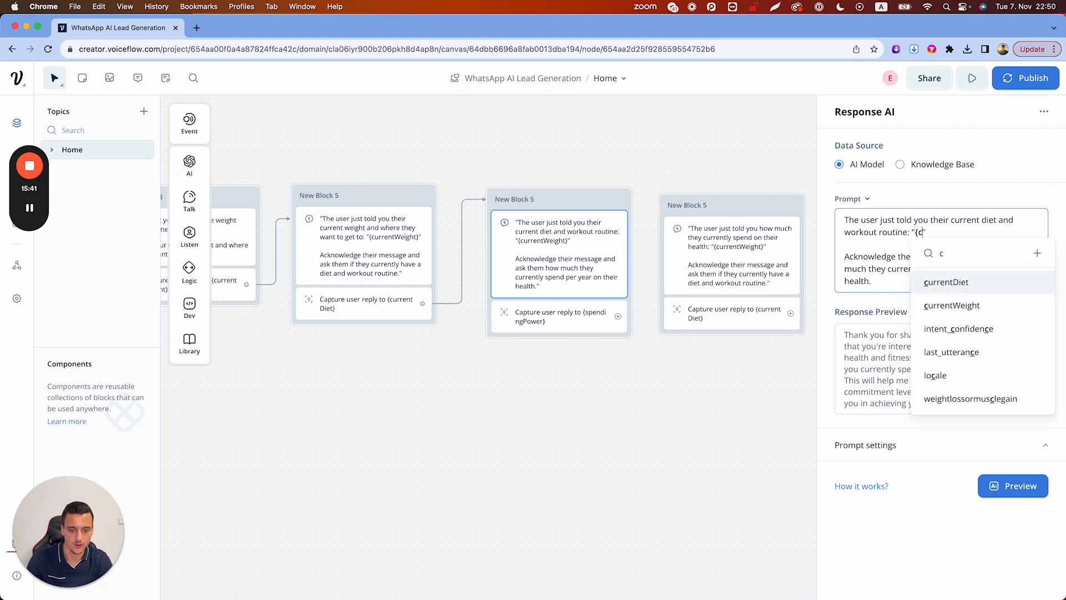
key("Return")
Replace {currentWeight} with {spendingPower} in the rightmost New Block 5's prompt
left_click(735, 251)
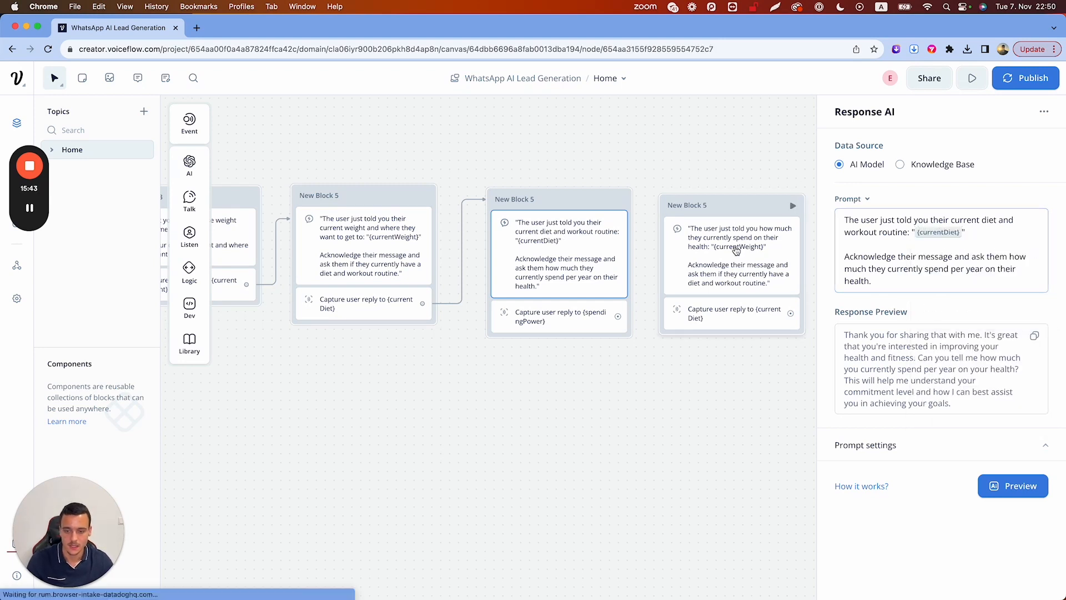
left_click(996, 232)
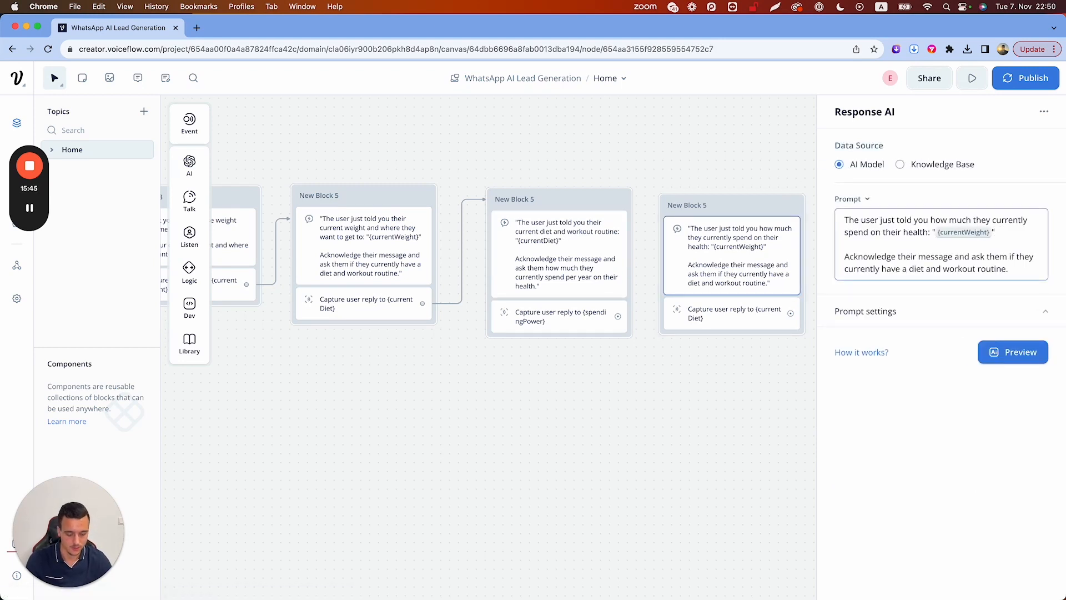
key("BackSpace")
type("{")
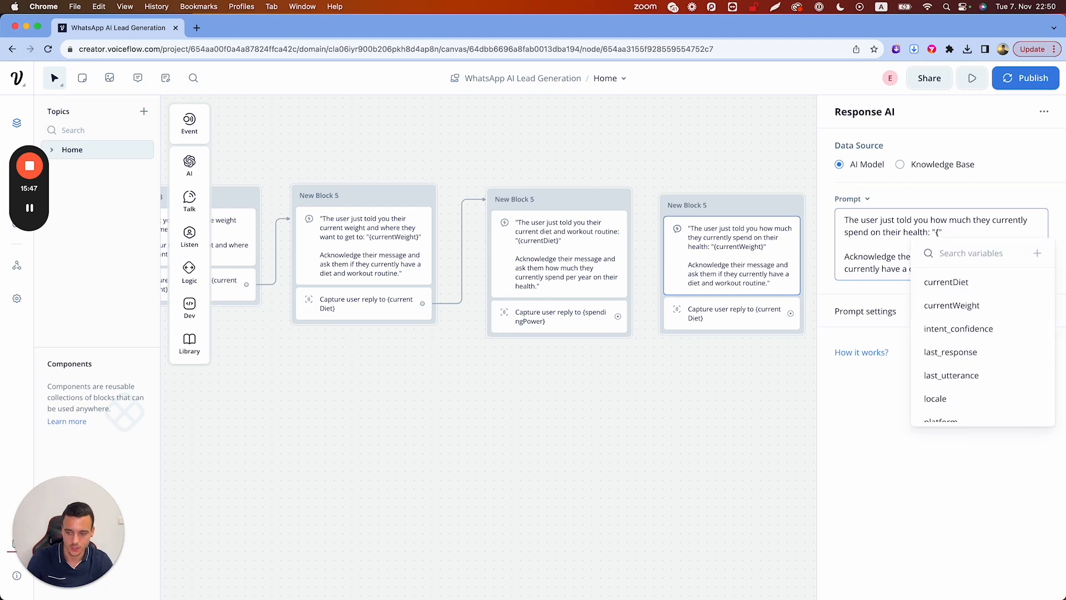
type("spending")
key("Return")
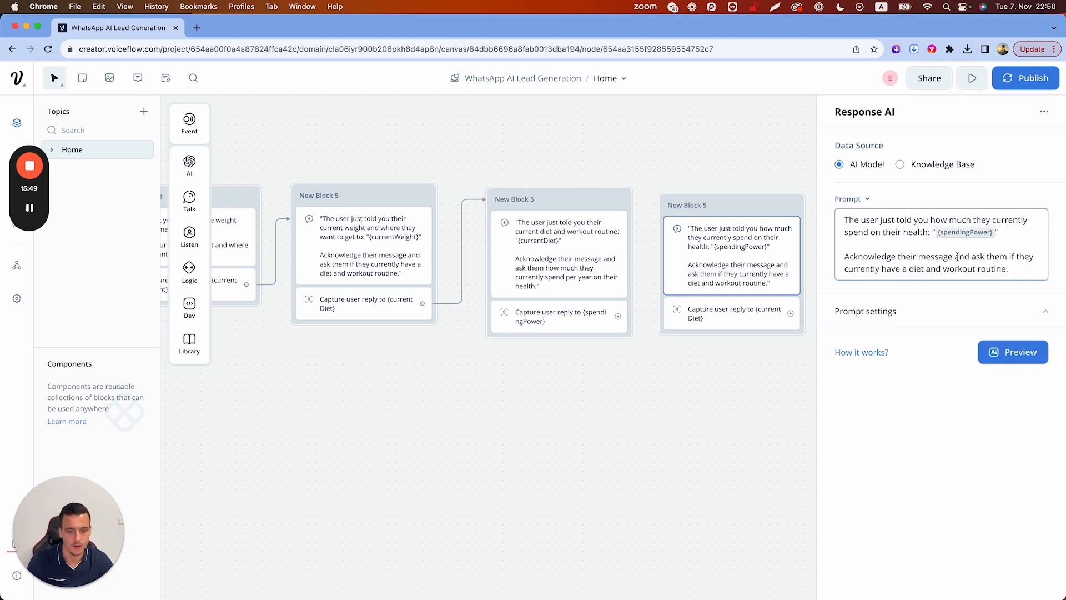
left_click(1021, 272)
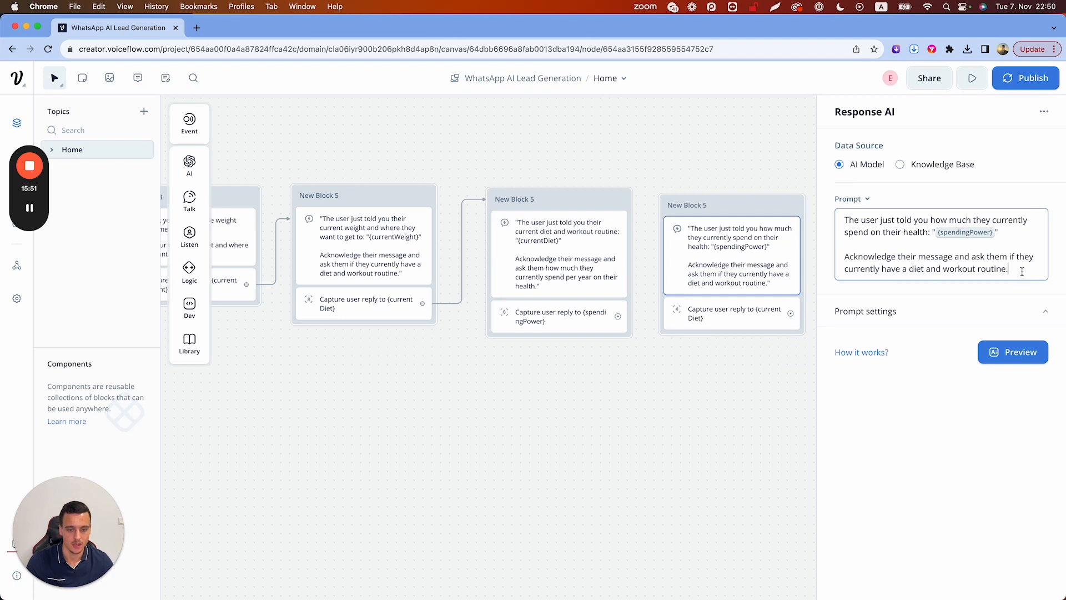
left_click(716, 140)
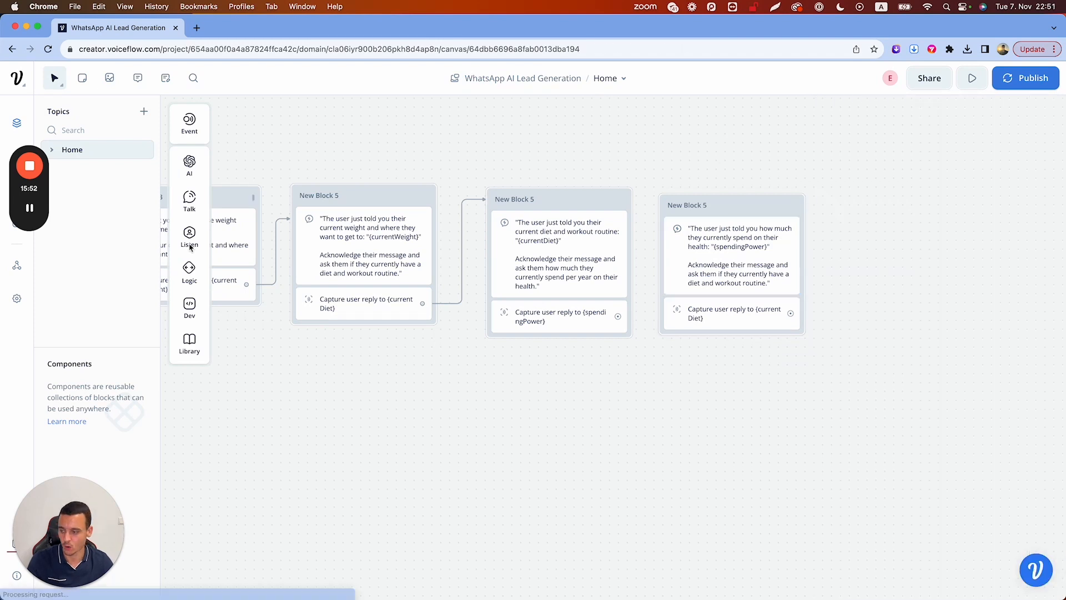
Duplicate the Weight Loss or Muscle Gain? step and move the copy to the right
mouse_move(189, 165)
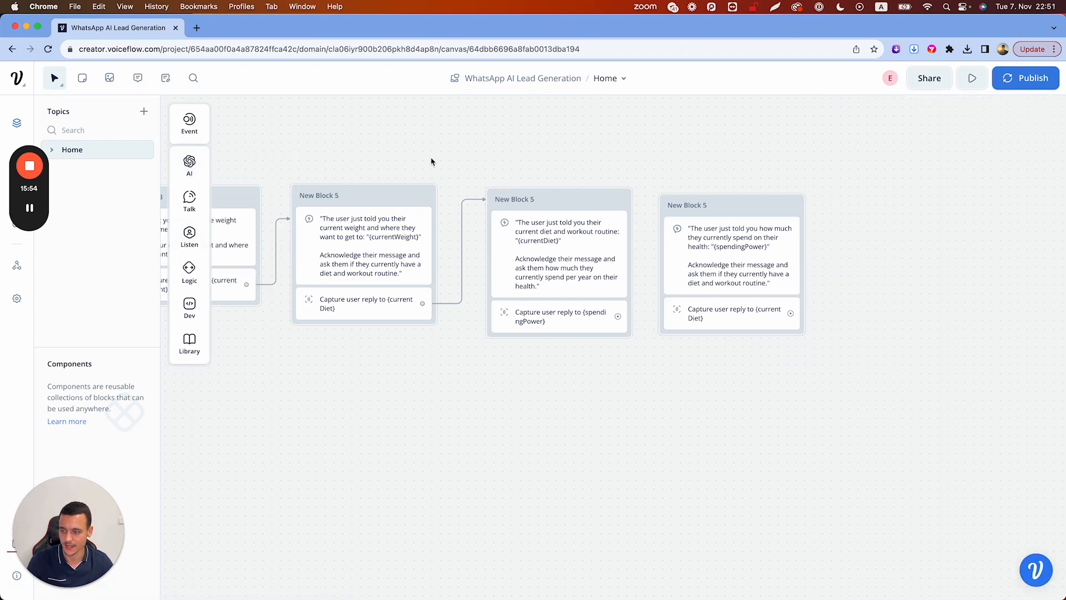
scroll(431, 161, "left", 10)
right_click(422, 259)
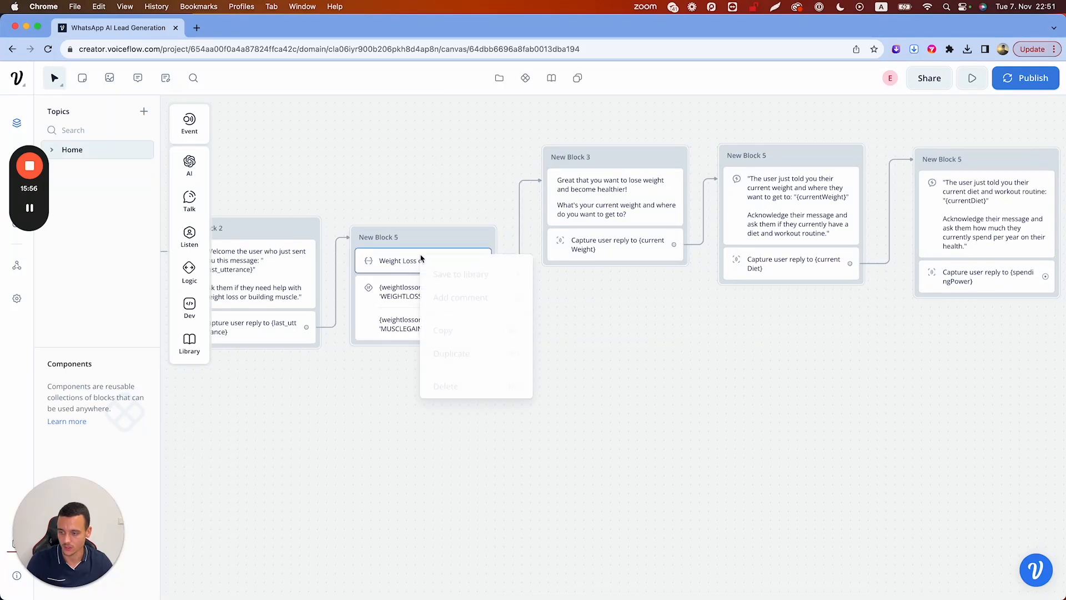
left_click(451, 349)
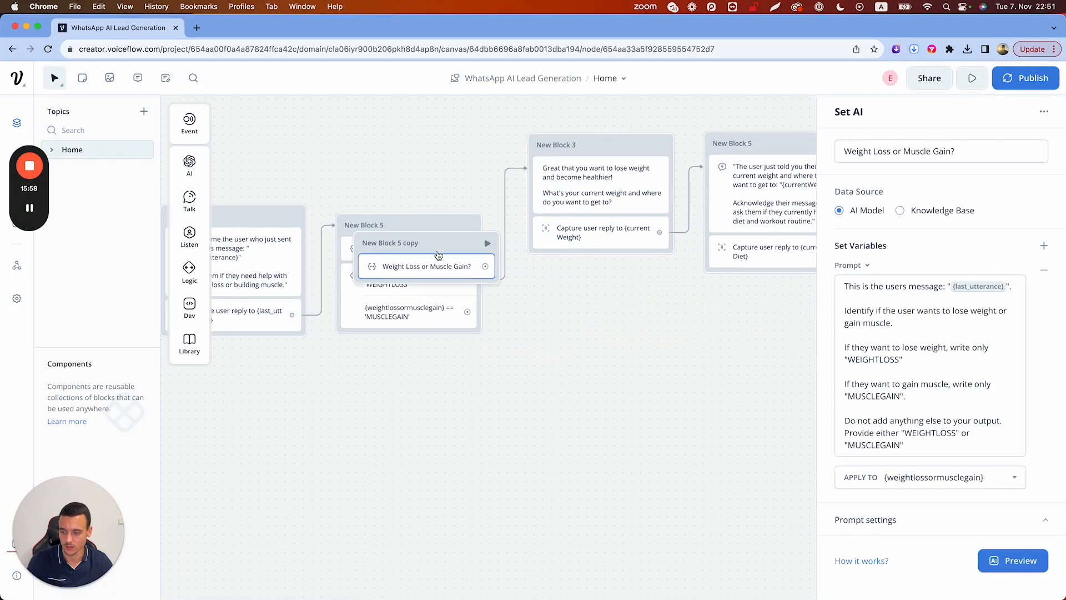
left_click_drag(435, 257, 782, 346)
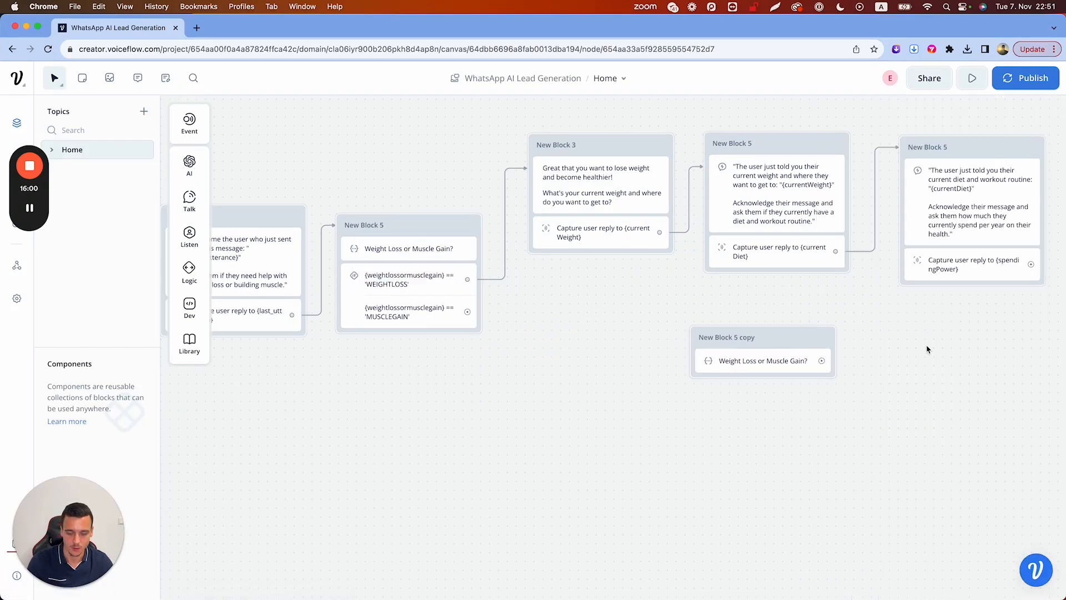
Put the copy in the last block, link it from the spendingPower capture, and move the message to New Block 8
scroll(927, 349, "down", 5)
scroll(777, 361, "right", 2)
left_click_drag(636, 368, 844, 264)
left_click_drag(782, 312, 935, 310)
left_click_drag(852, 285, 960, 350)
scroll(861, 268, "up", 3)
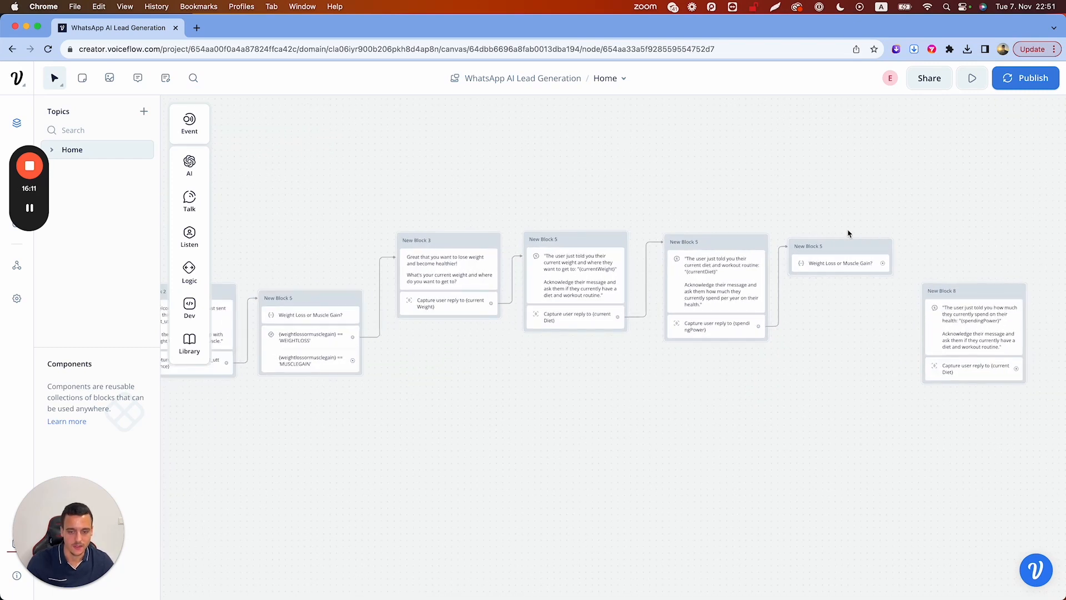
left_click(832, 263)
Title the copied step 'Spending Qualified?' with a system instruction to identify their yearly health spending
triple_click(906, 152)
type("Spending Qualified?")
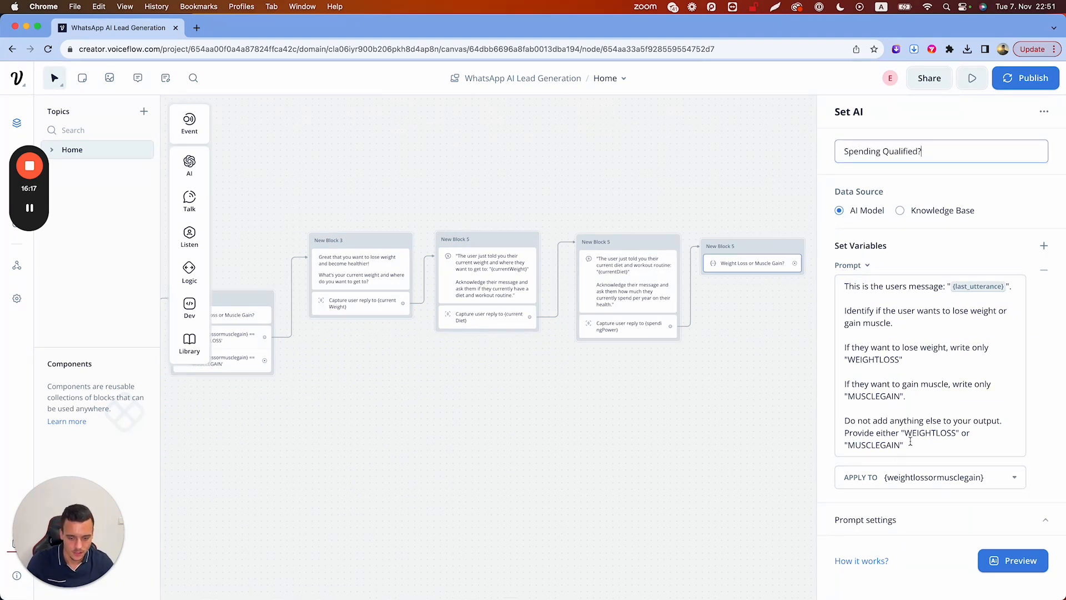
left_click(896, 517)
scroll(916, 524, "down", 4)
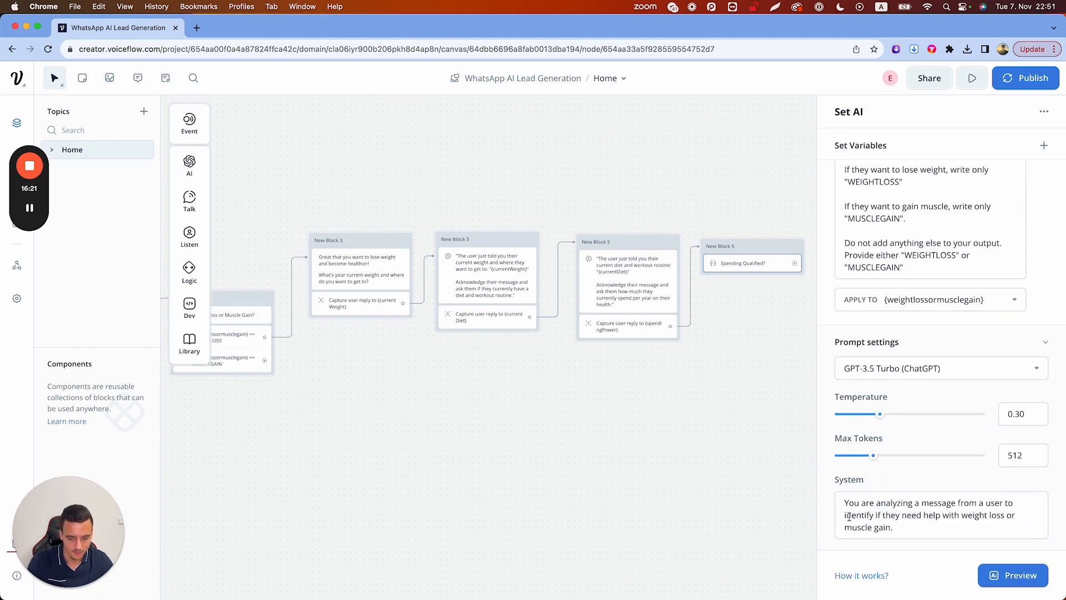
left_click_drag(844, 515, 894, 527)
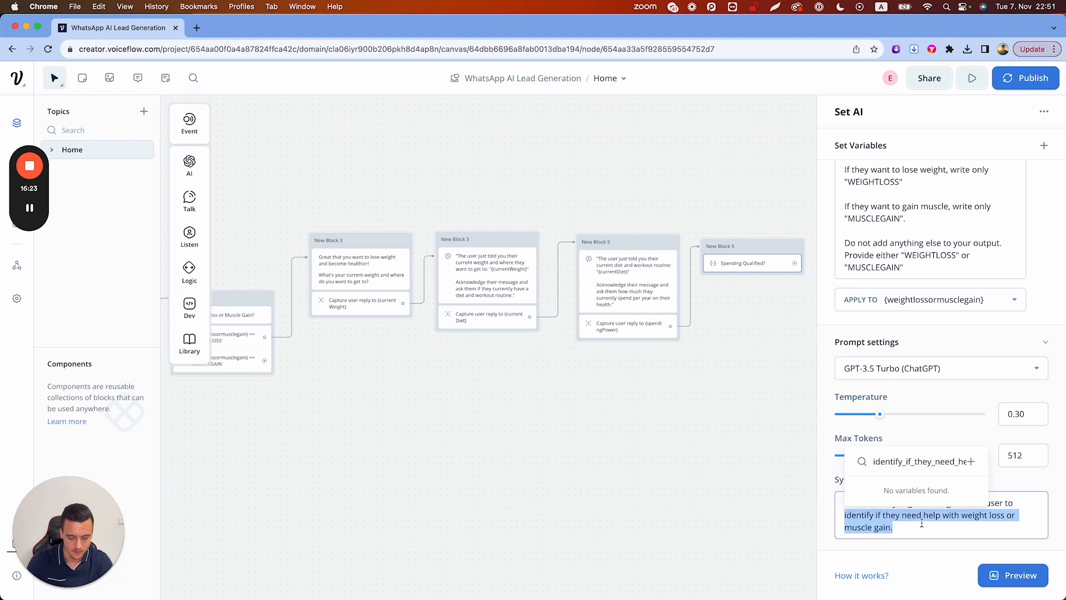
type("identify how much they currently spend ")
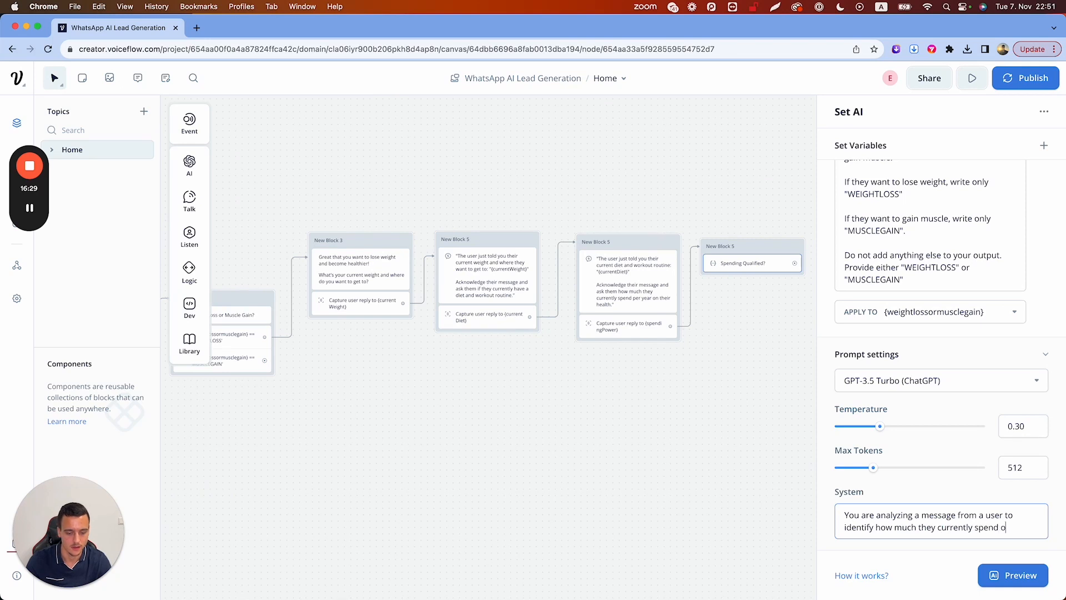
type("on their health")
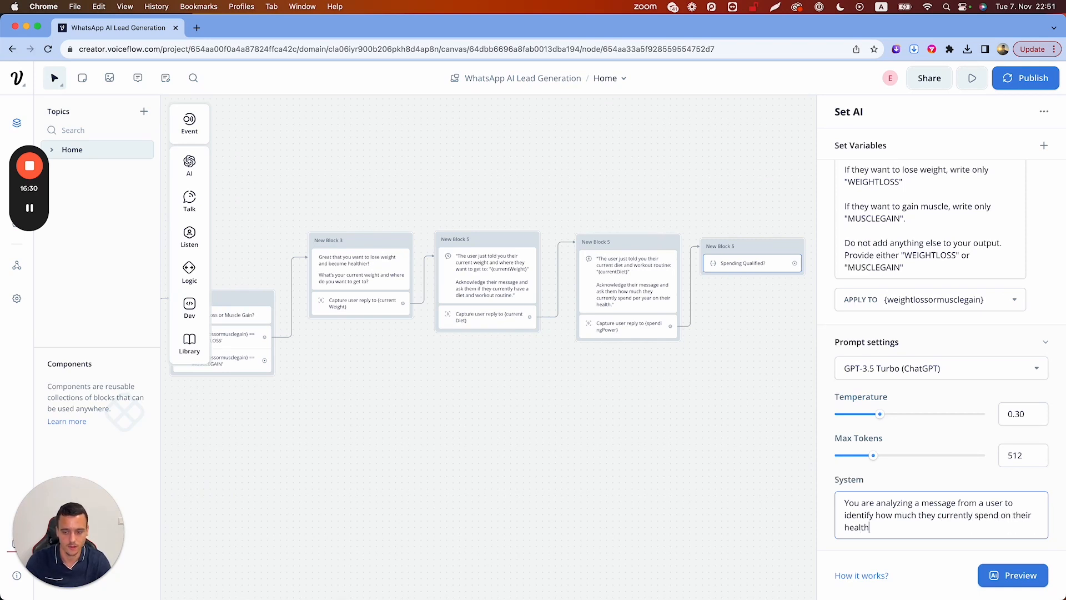
type(" per year.")
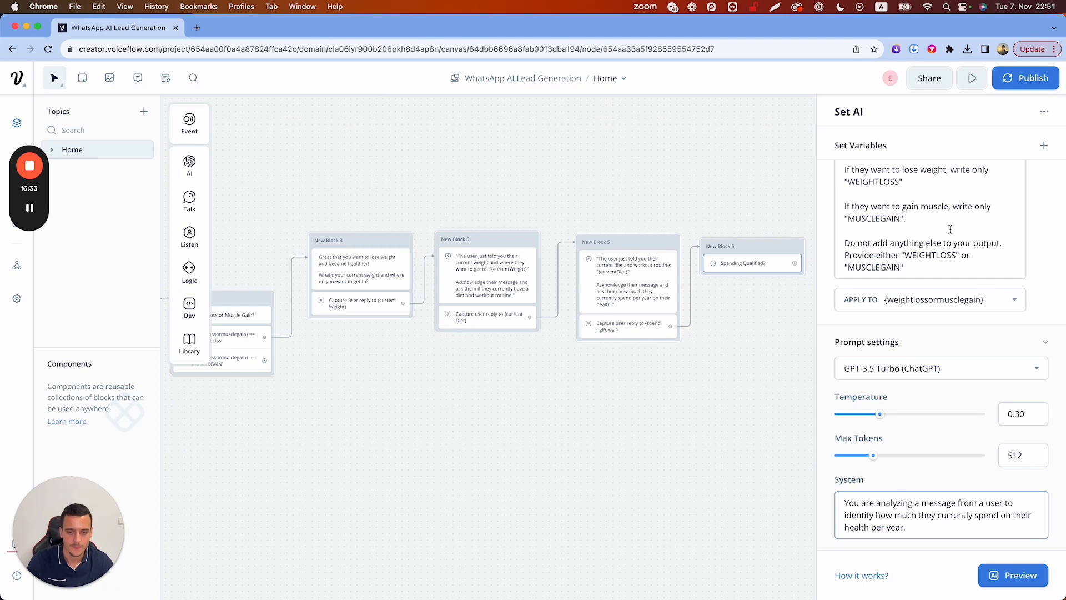
scroll(951, 229, "up", 5)
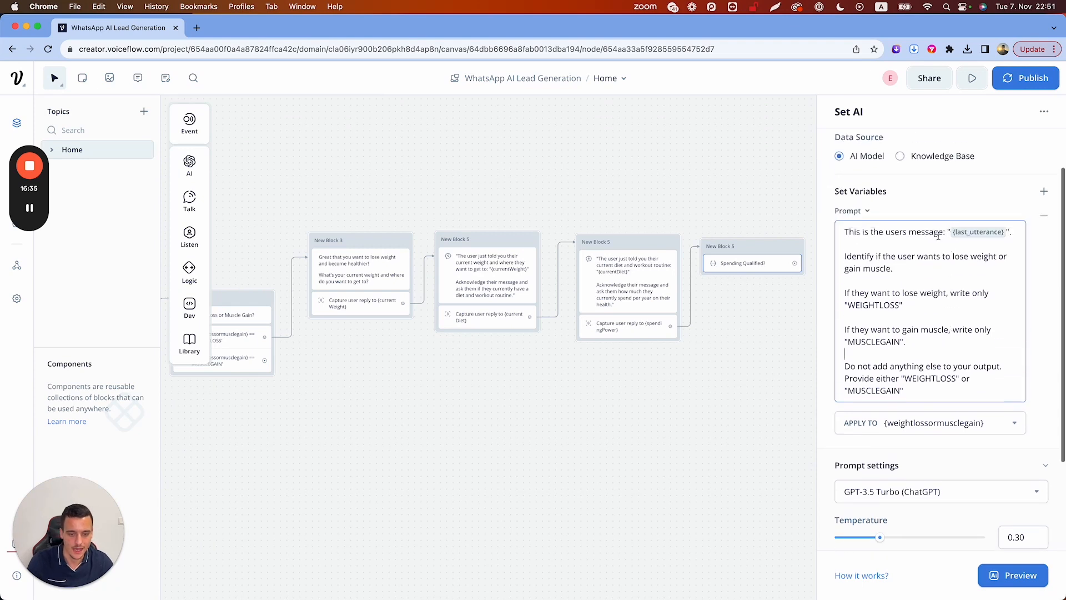
Point the prompt at {spendingPower} and make its rule check spending over $500 per year
left_click(997, 235)
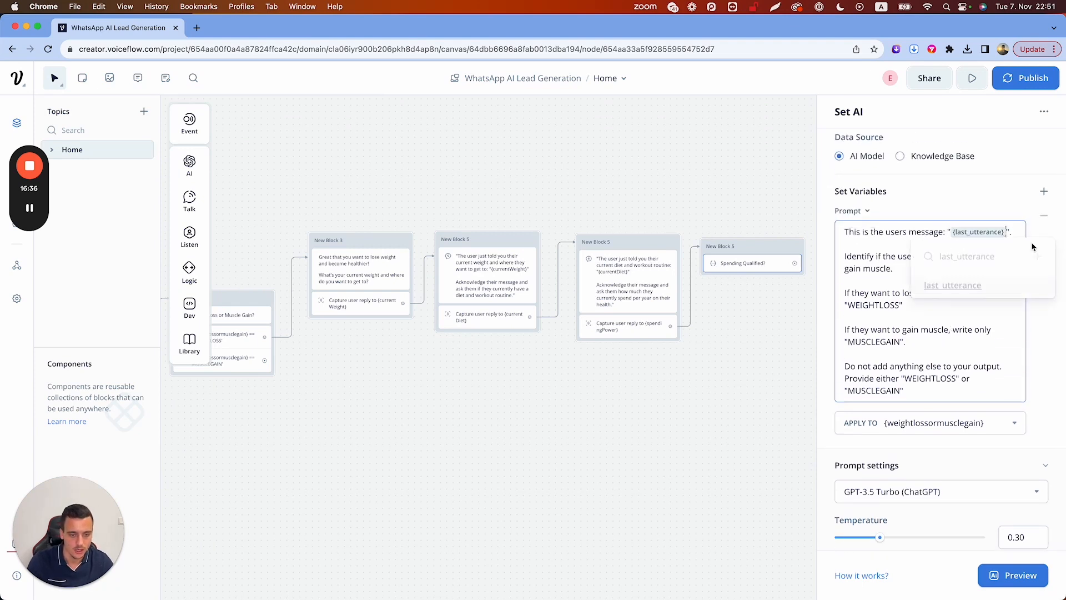
key("BackSpace")
type("{")
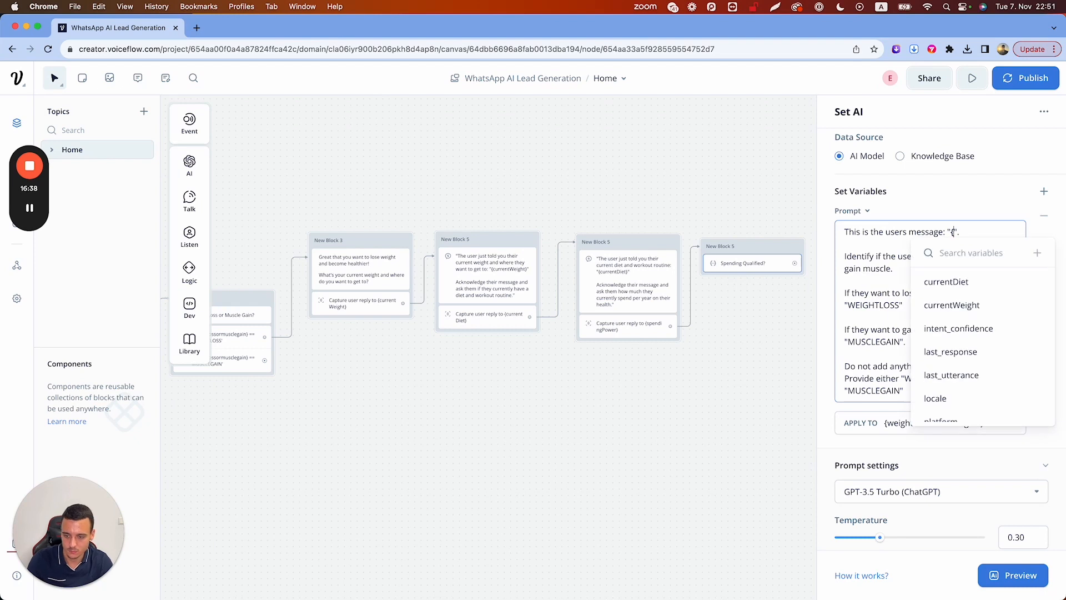
type("spendid")
key("BackSpace")
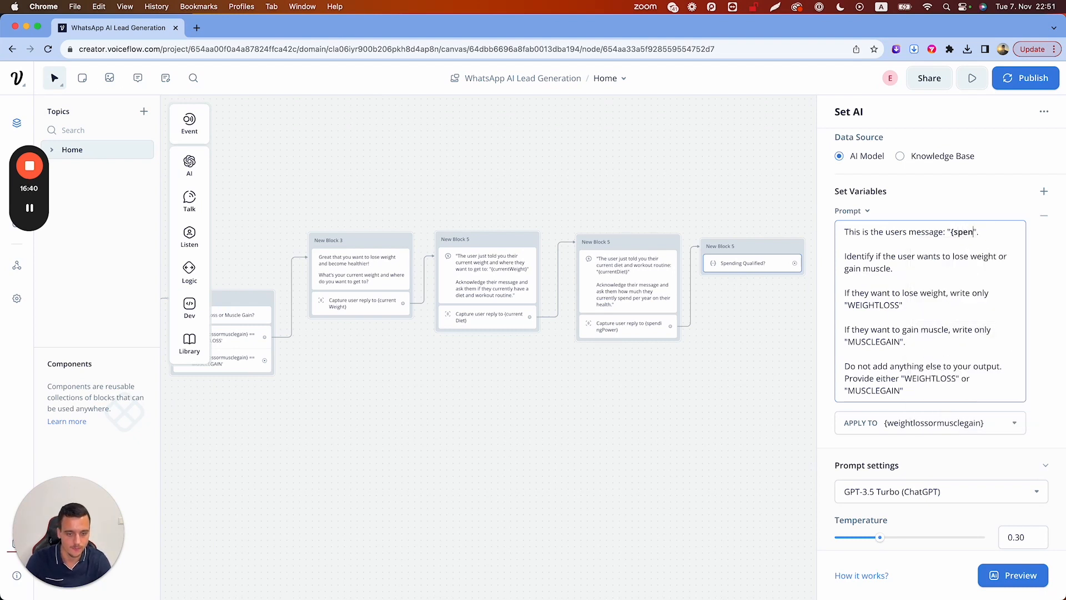
type("ng")
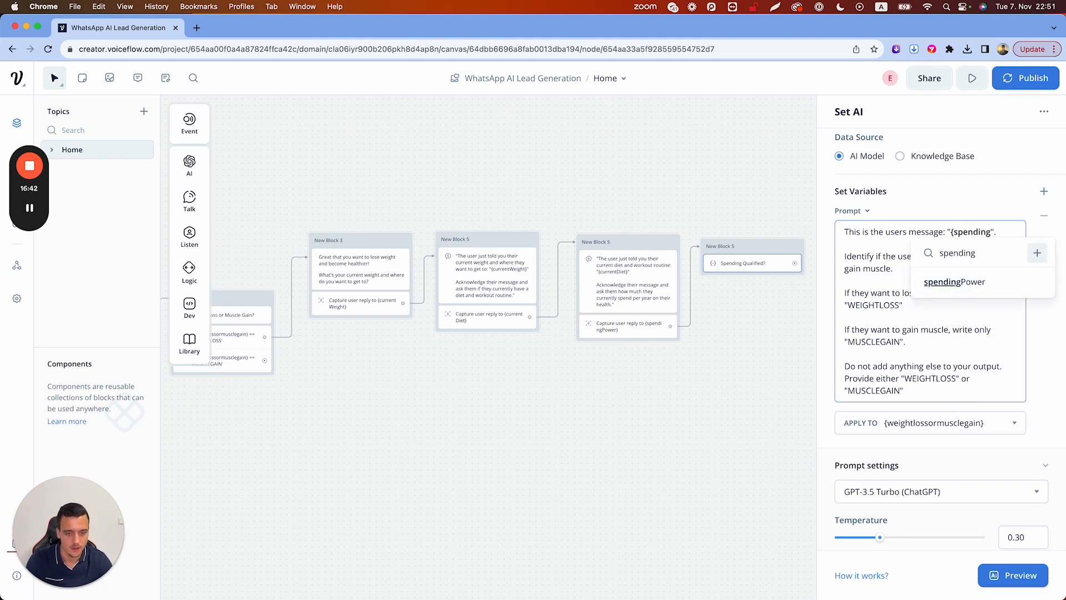
left_click(977, 283)
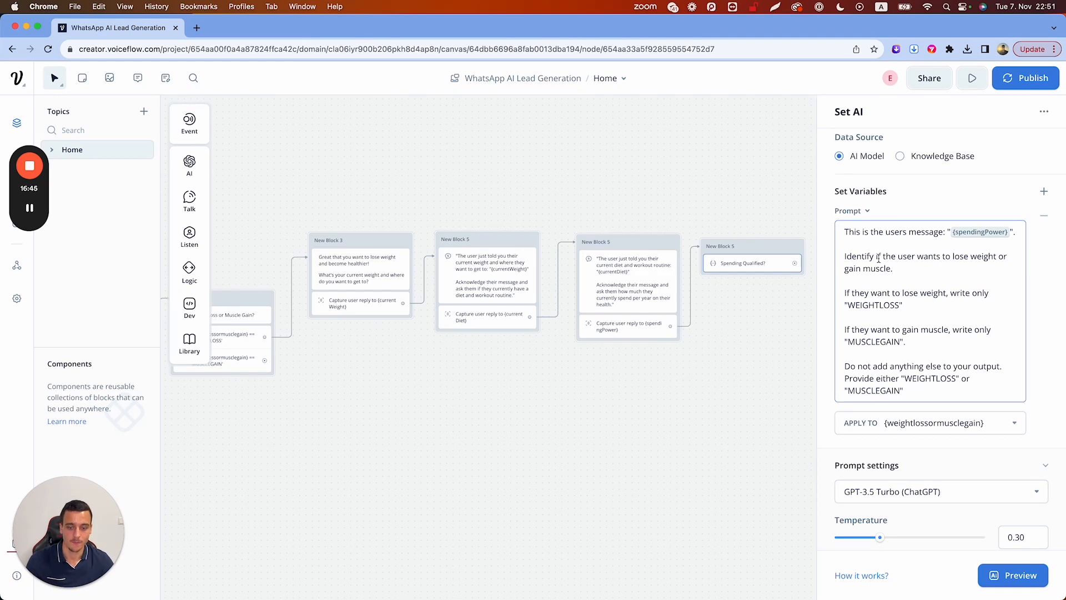
left_click(917, 257, "shift")
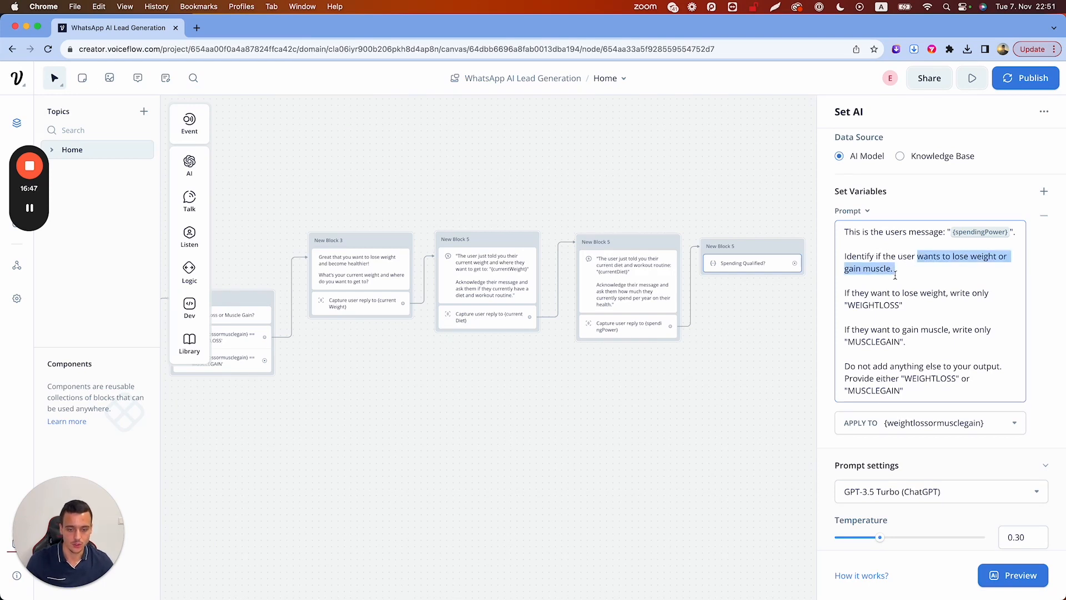
type("ser spends o")
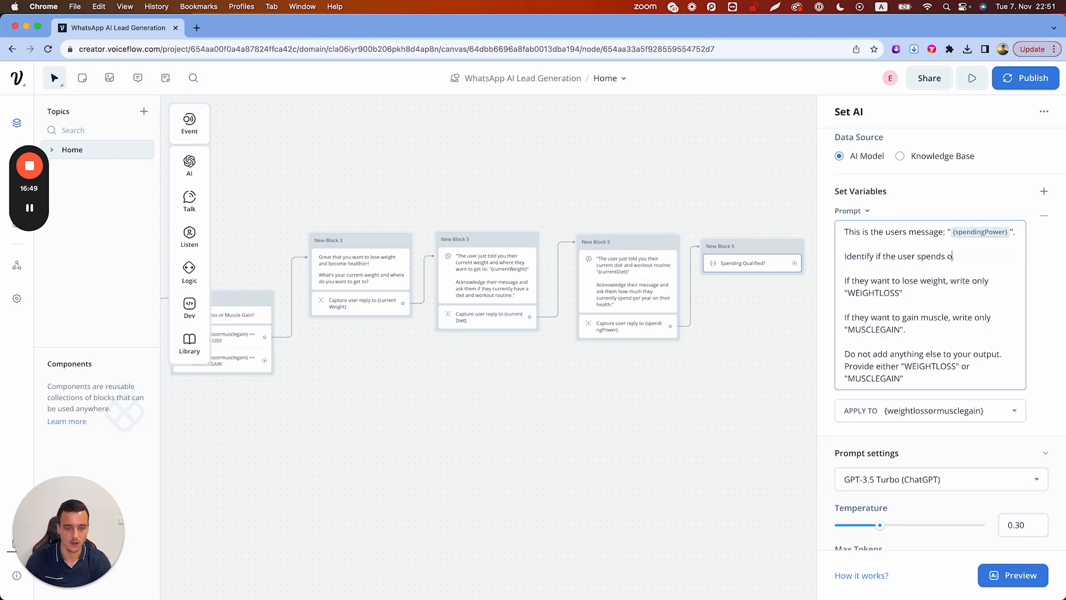
type("ver $500 per year on their health.")
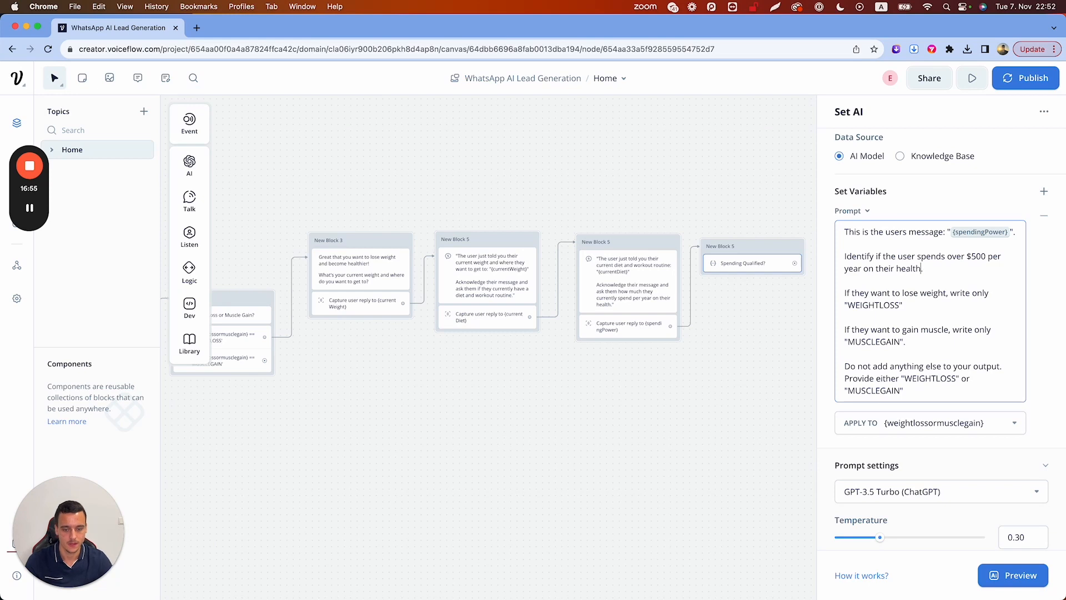
left_click_drag(870, 293, 942, 292)
key("BackSpace")
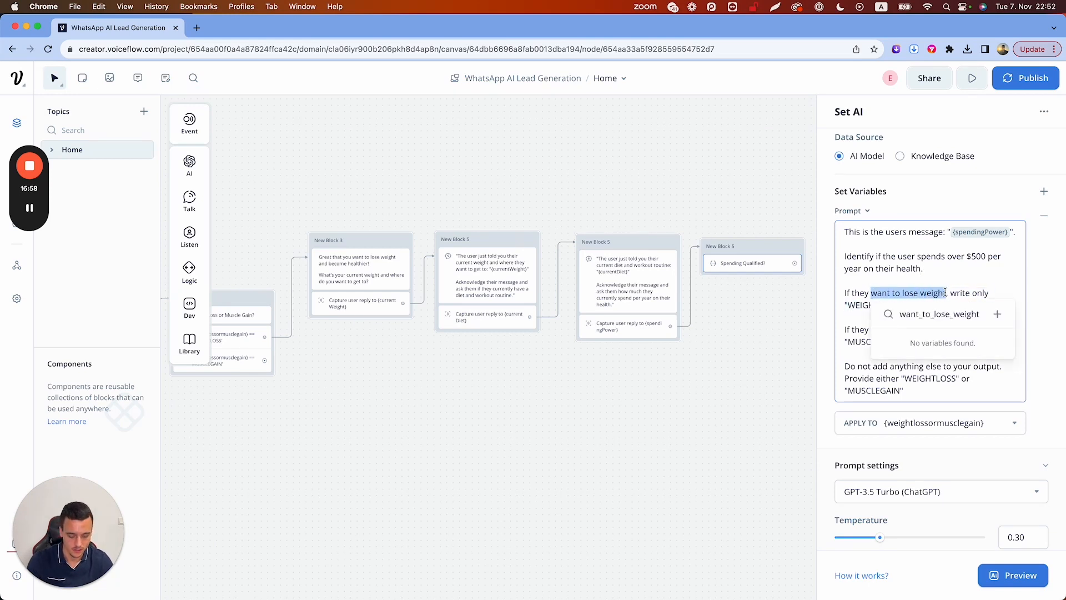
type("spend over ")
type("$500 per year")
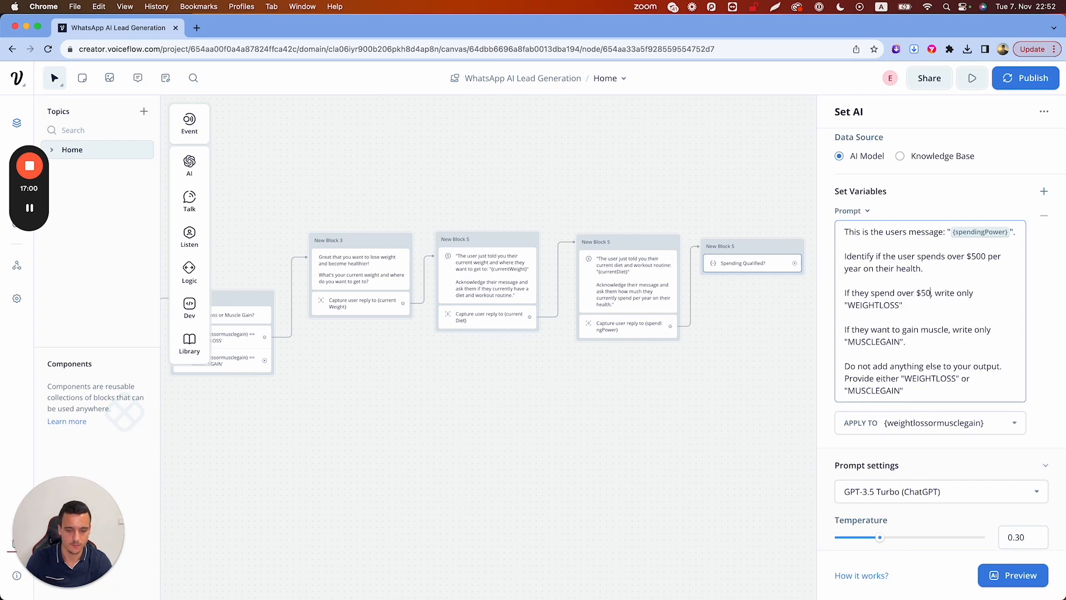
Map over $500 per year to YES and under $500 to NO, then begin a test reply
double_click(862, 305)
type("Y")
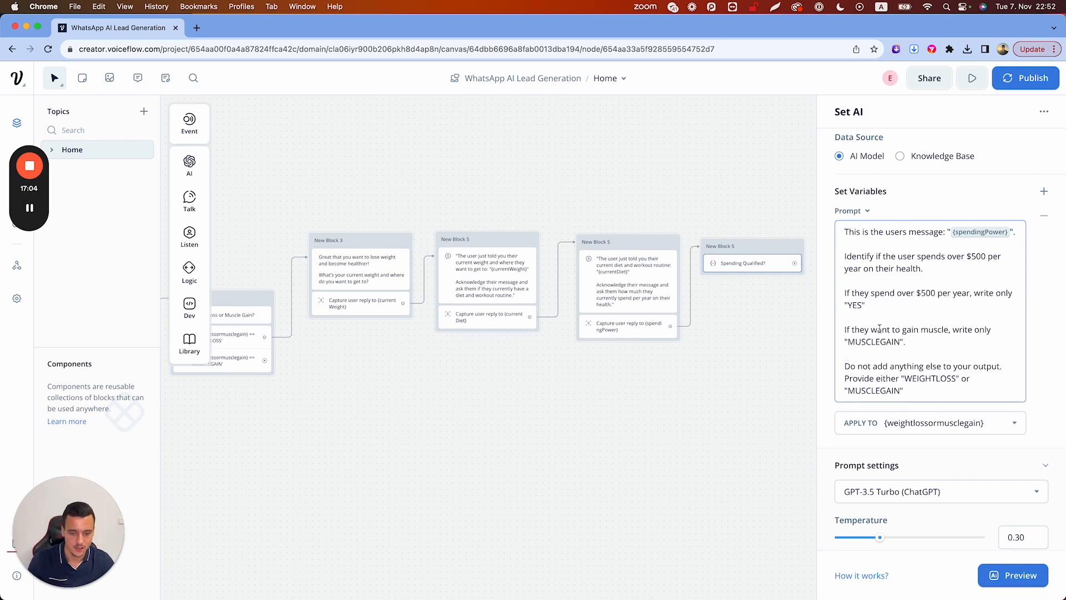
left_click_drag(871, 330, 951, 329)
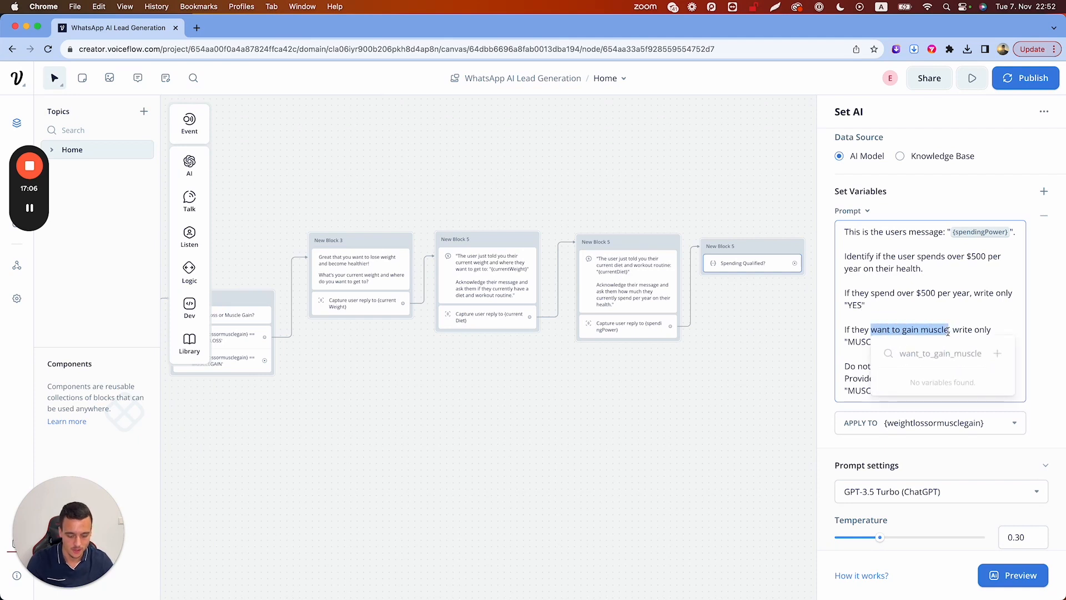
type("spend under $500")
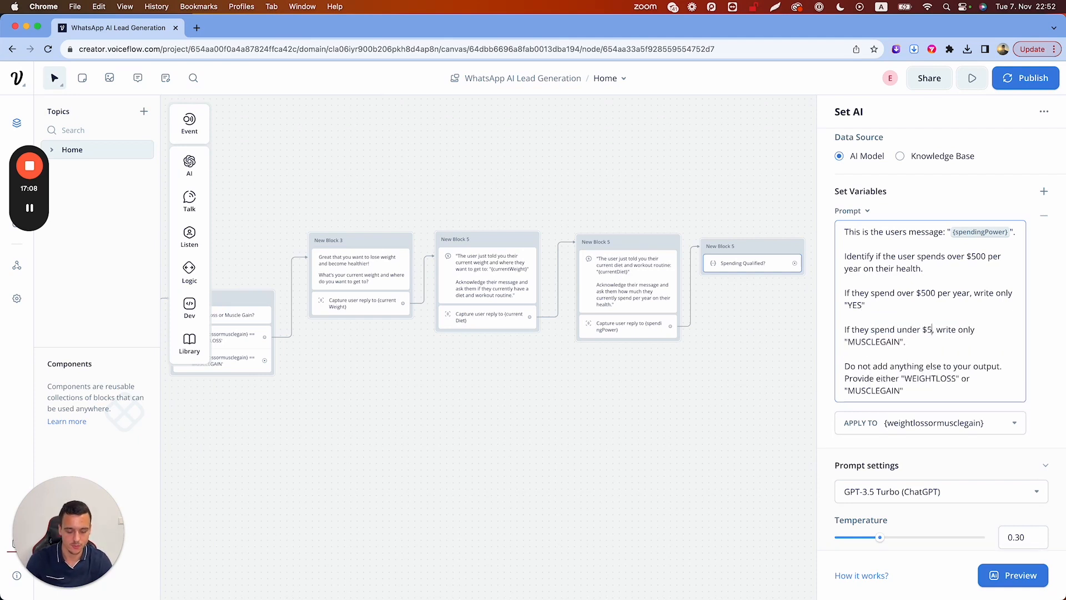
type(" per year")
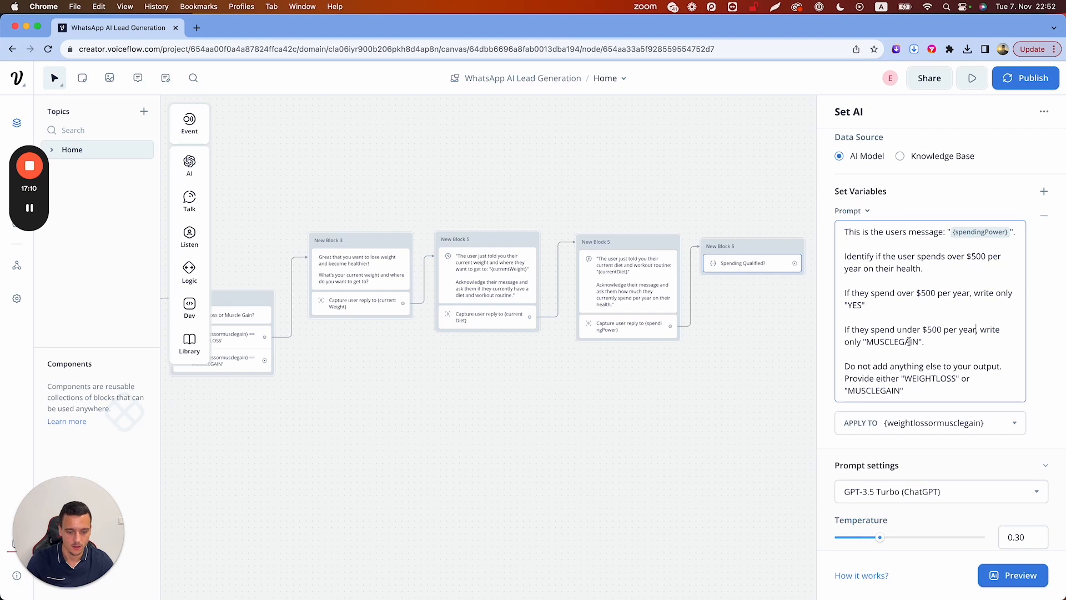
double_click(900, 342)
type("NO")
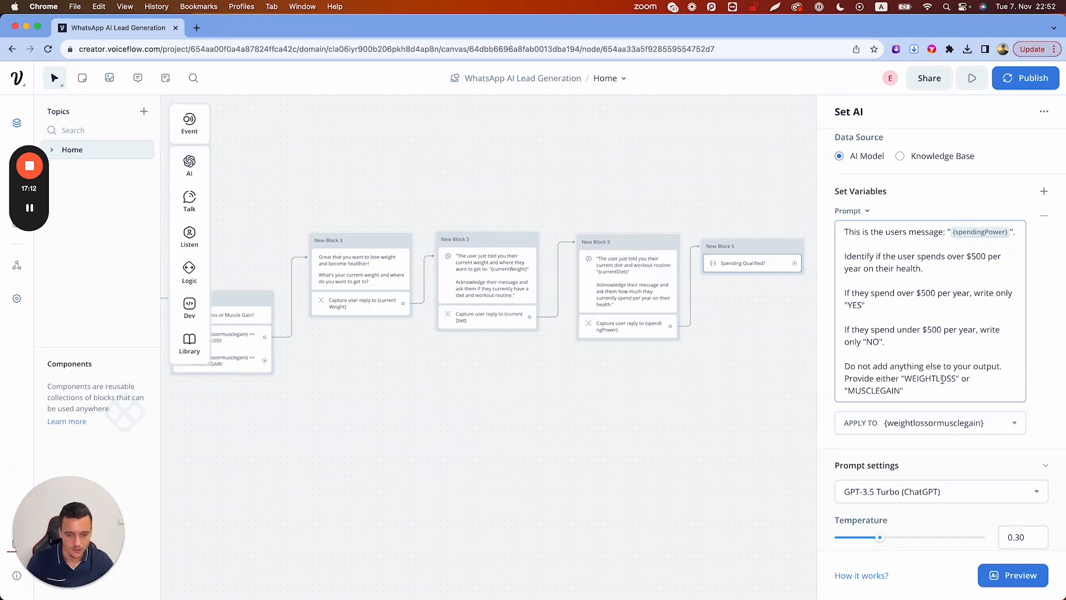
double_click(925, 378)
type("YES")
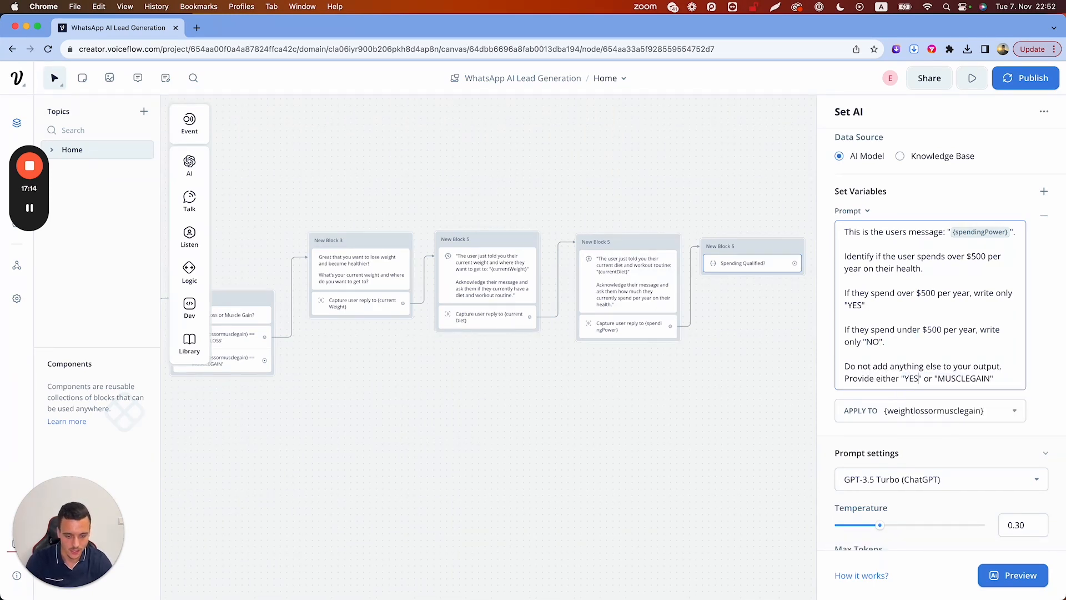
double_click(961, 378)
type("N")
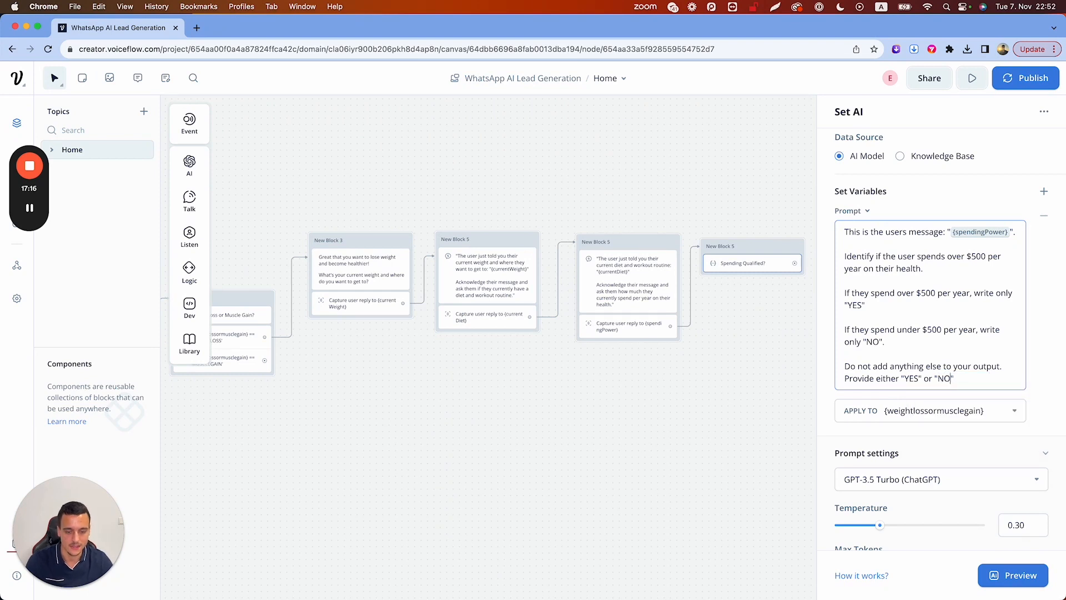
left_click(1012, 574)
type("I probably spend around 7k a year")
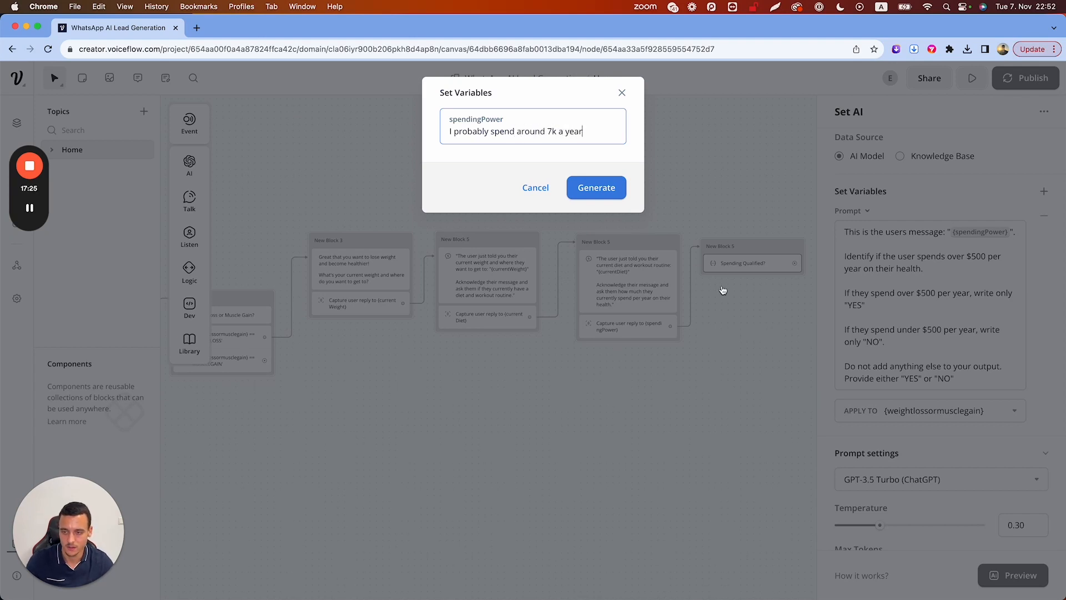
Test the classifier with sample replies, confirming 'probably 40 usd' returns NO
left_click(628, 189)
left_click(620, 190)
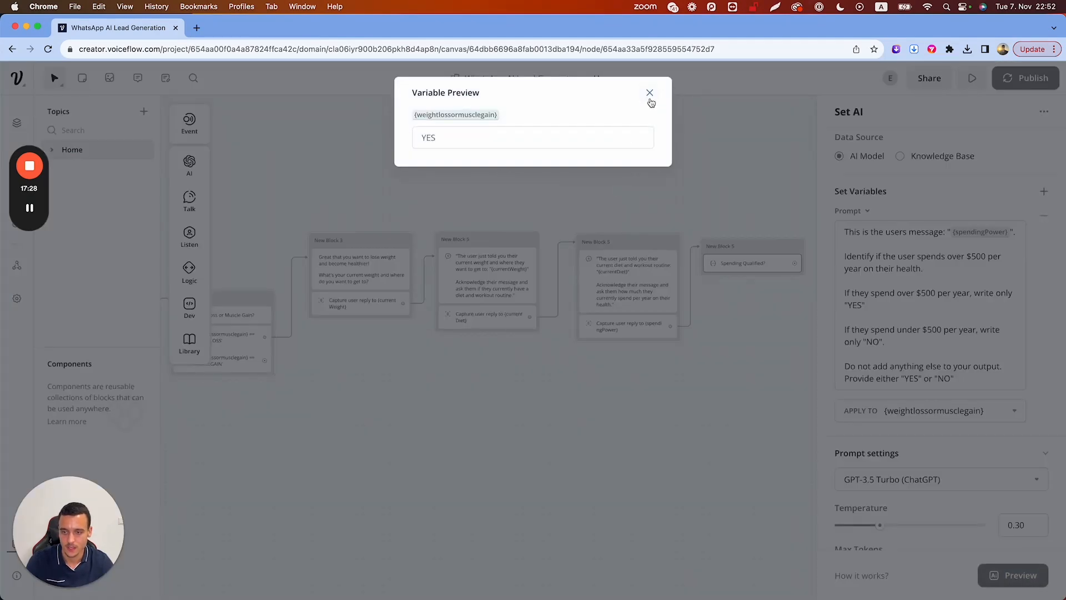
left_click(649, 93)
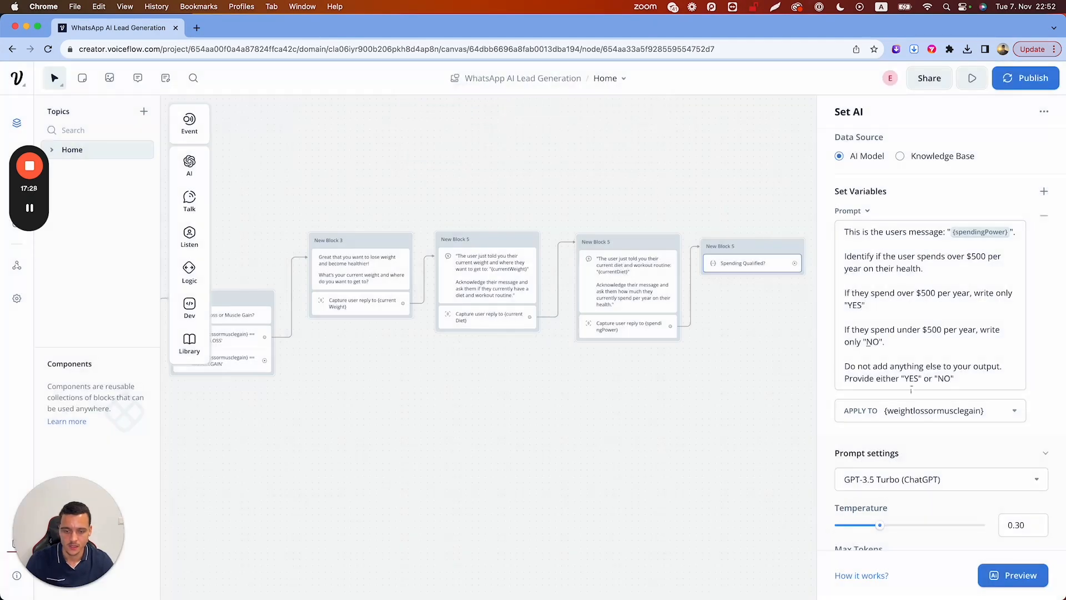
left_click(1012, 575)
key("super+a")
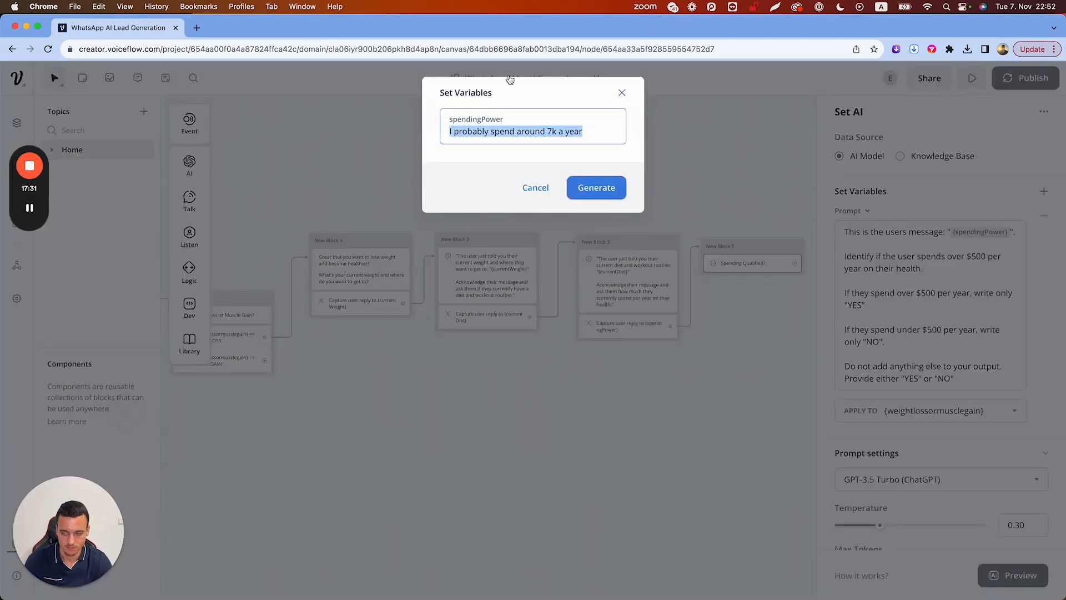
type("probably 40 usd")
left_click(586, 187)
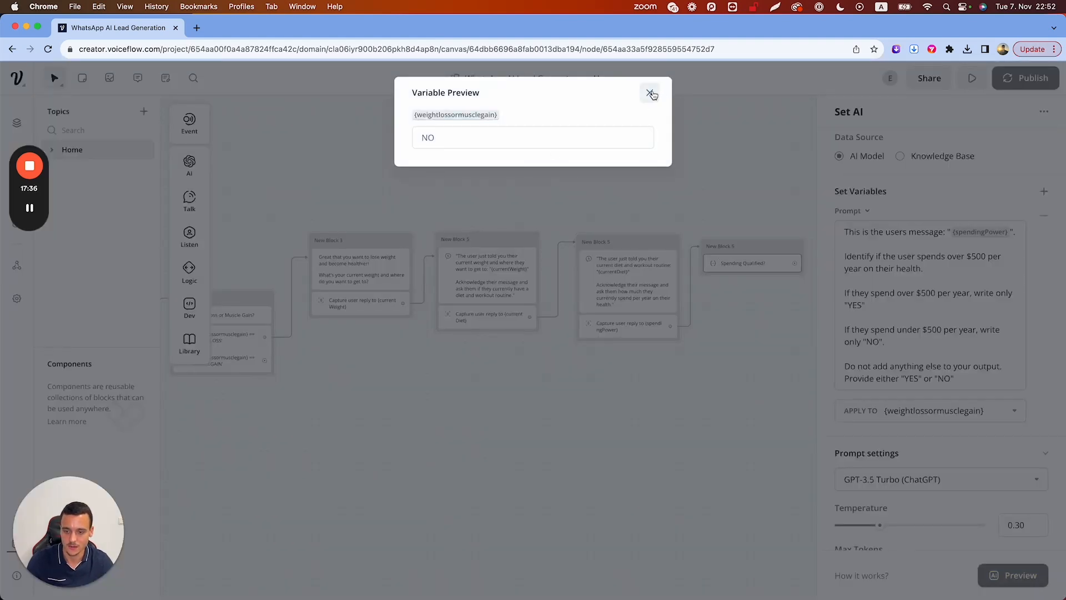
left_click(649, 92)
Drag a Condition step into New Block 5, then inspect and delete the Spending Qualified? step
mouse_move(188, 277)
left_click_drag(231, 278, 720, 284)
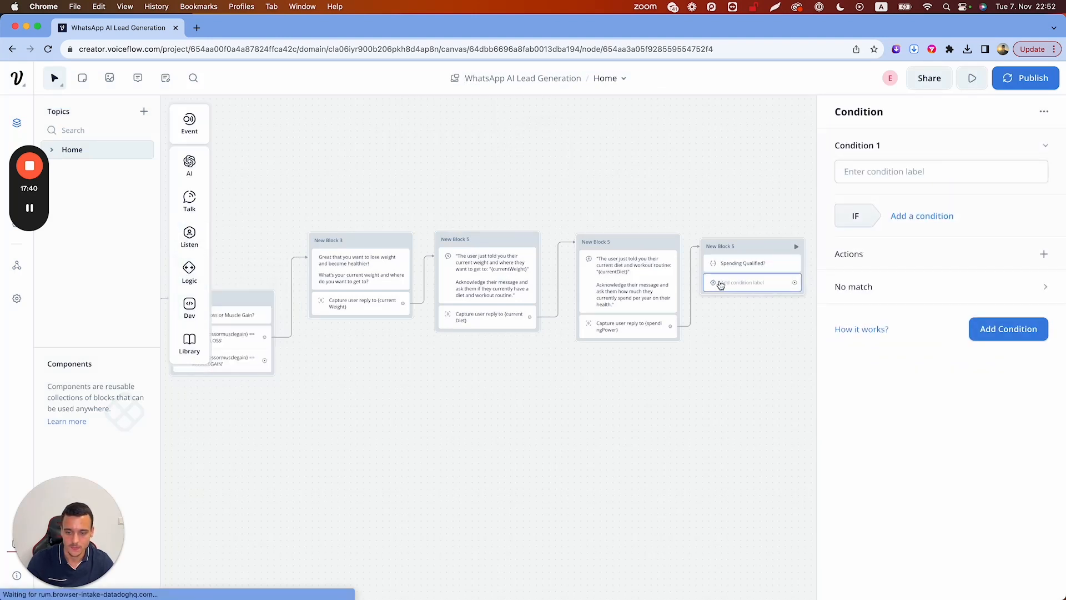
left_click(915, 218)
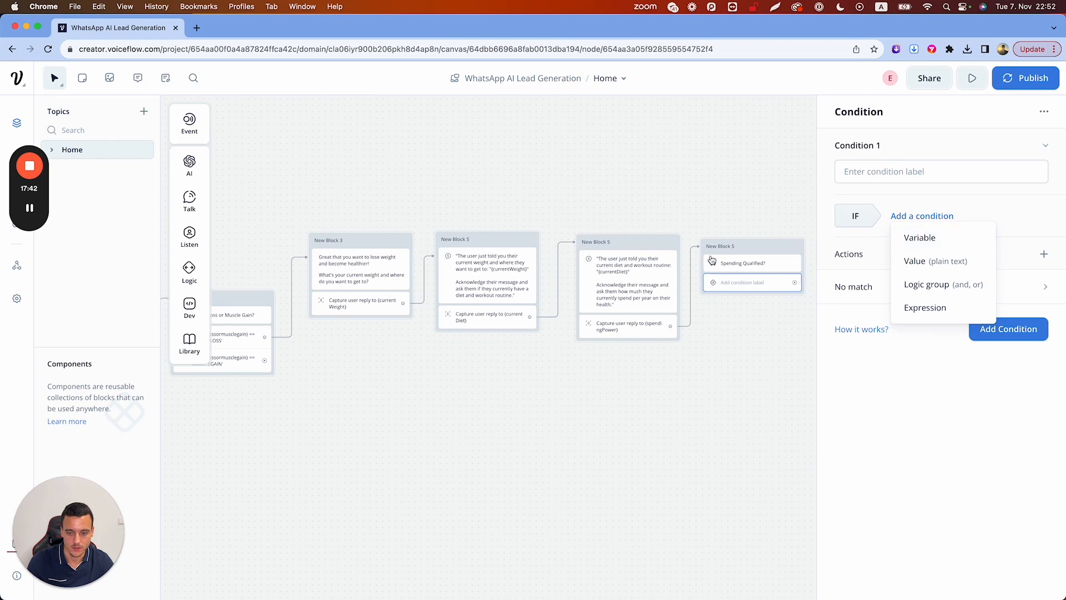
left_click(733, 264)
left_click(943, 462)
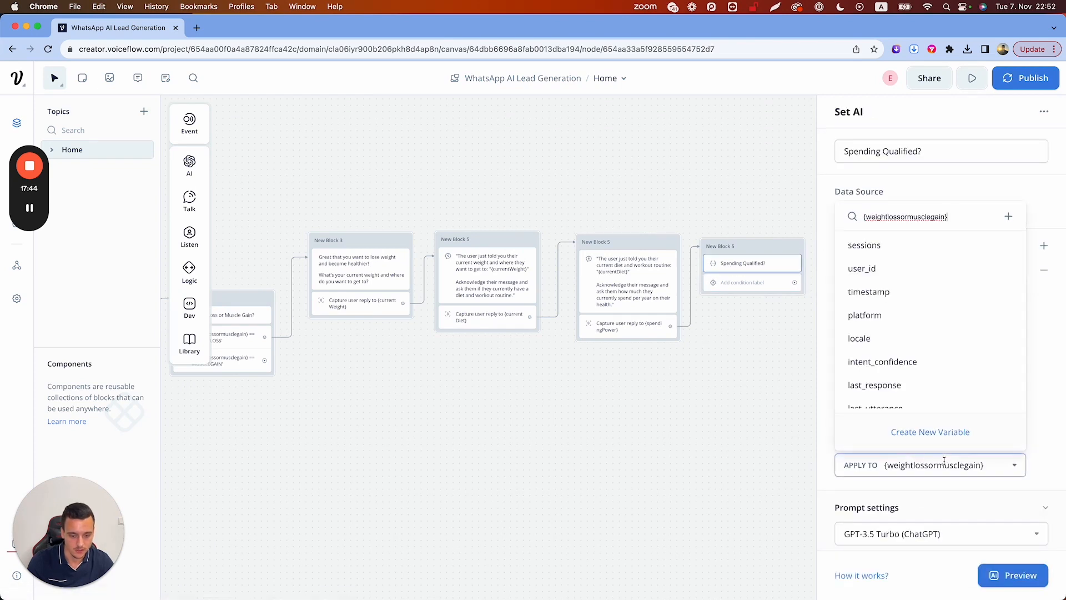
key("BackSpace")
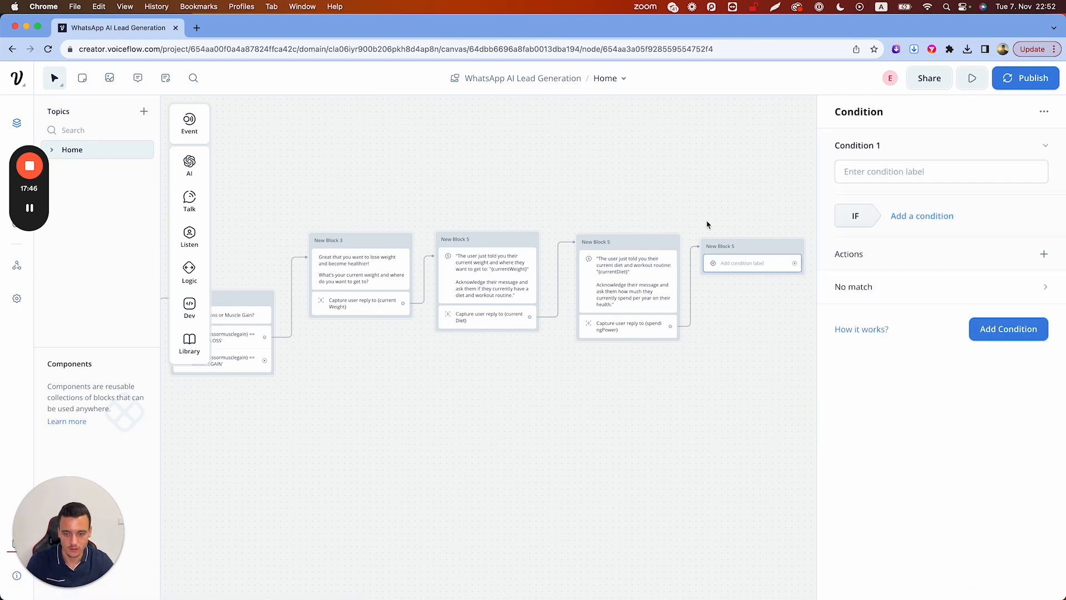
Restore the Spending Qualified? step and apply its answer to a new qualifiedSpending variable
key("super+z")
left_click(752, 267)
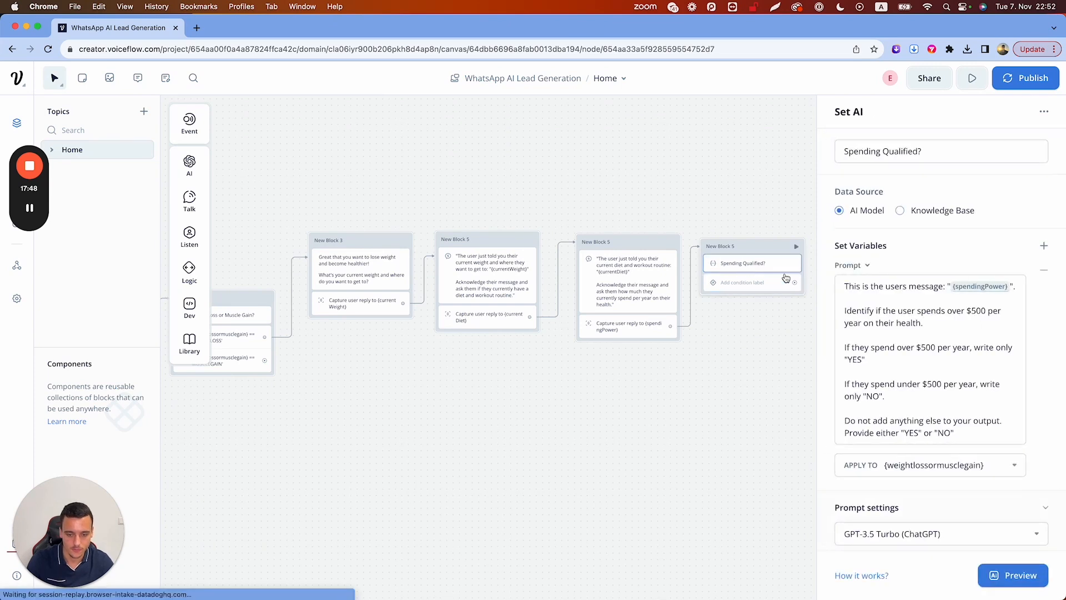
left_click(943, 464)
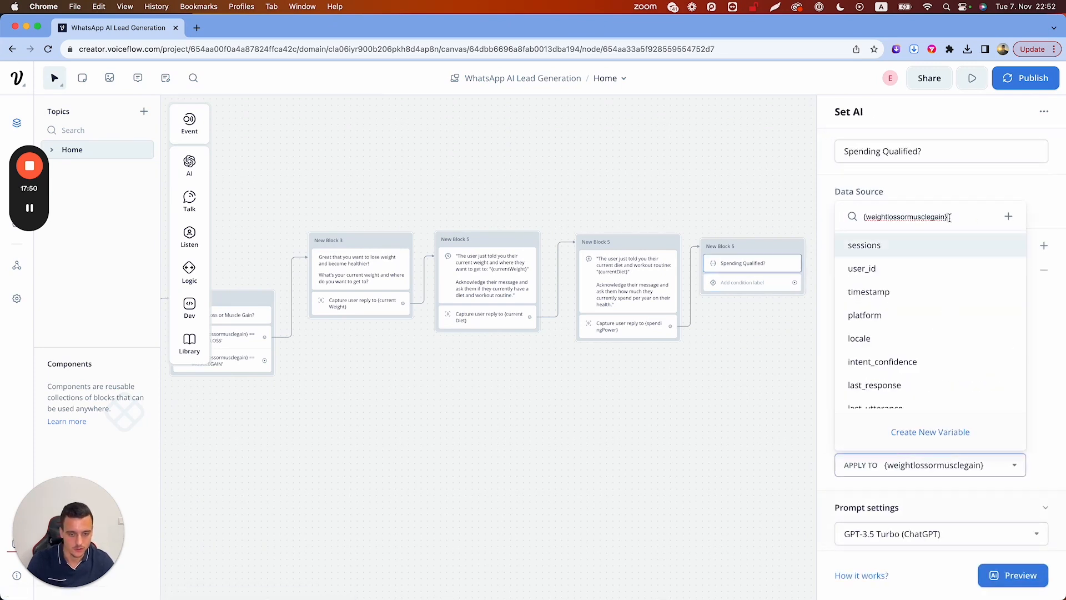
key("BackSpace")
key("BackSpace")
key("BackSpace")
key("BackSpace")
key("BackSpace")
key("BackSpace")
key("BackSpace")
key("BackSpace")
key("BackSpace")
key("BackSpace")
key("BackSpace")
key("BackSpace")
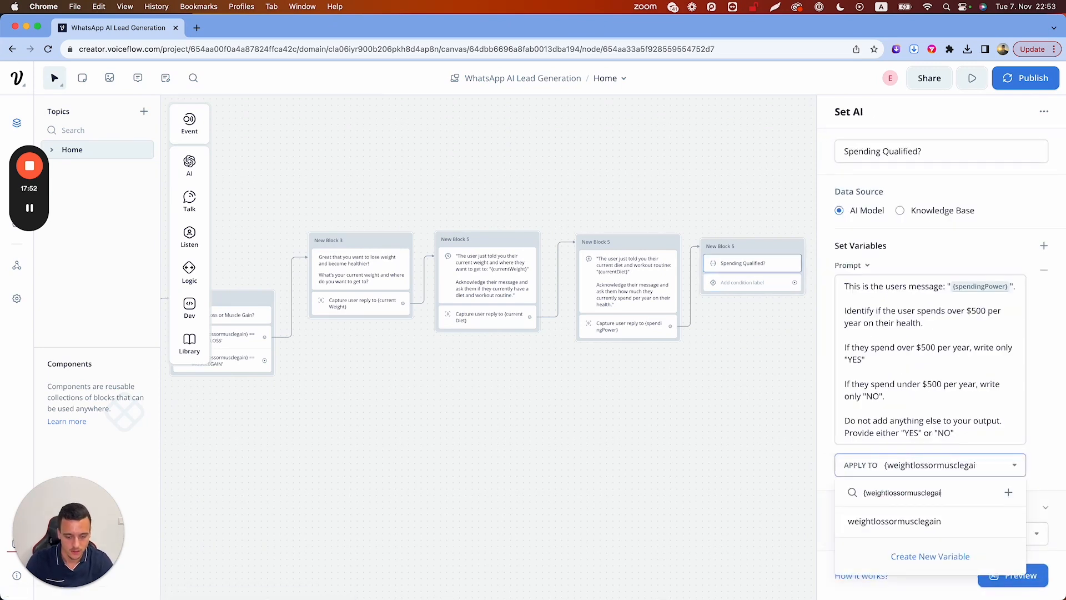
key("BackSpace")
key("BackSpace")
key("BackSpace")
key("BackSpace")
key("BackSpace")
key("BackSpace")
key("BackSpace")
key("BackSpace")
key("BackSpace")
key("BackSpace")
key("BackSpace")
key("BackSpace")
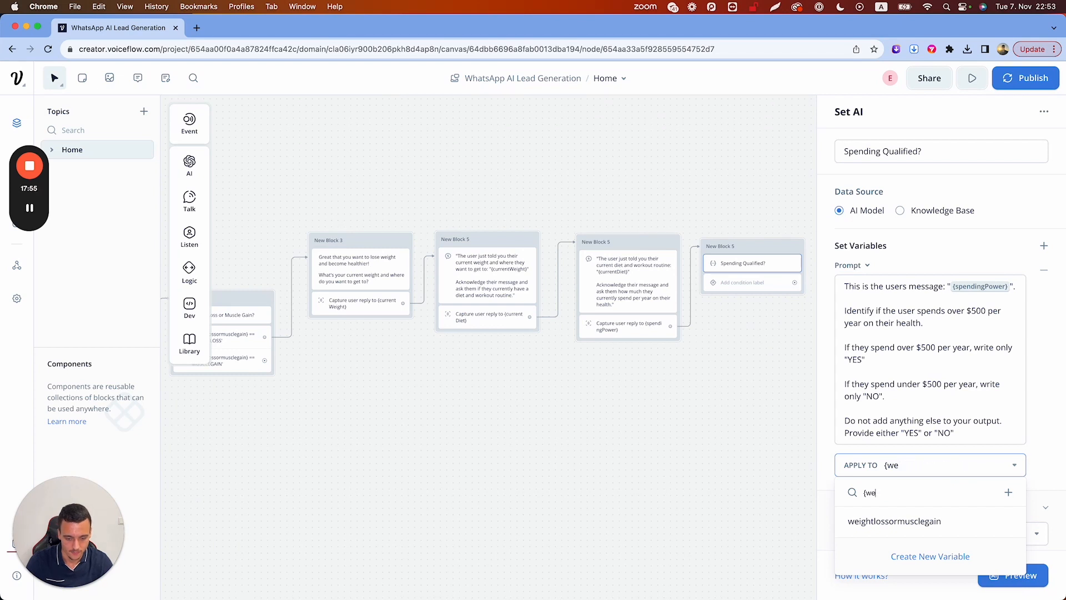
type("quali")
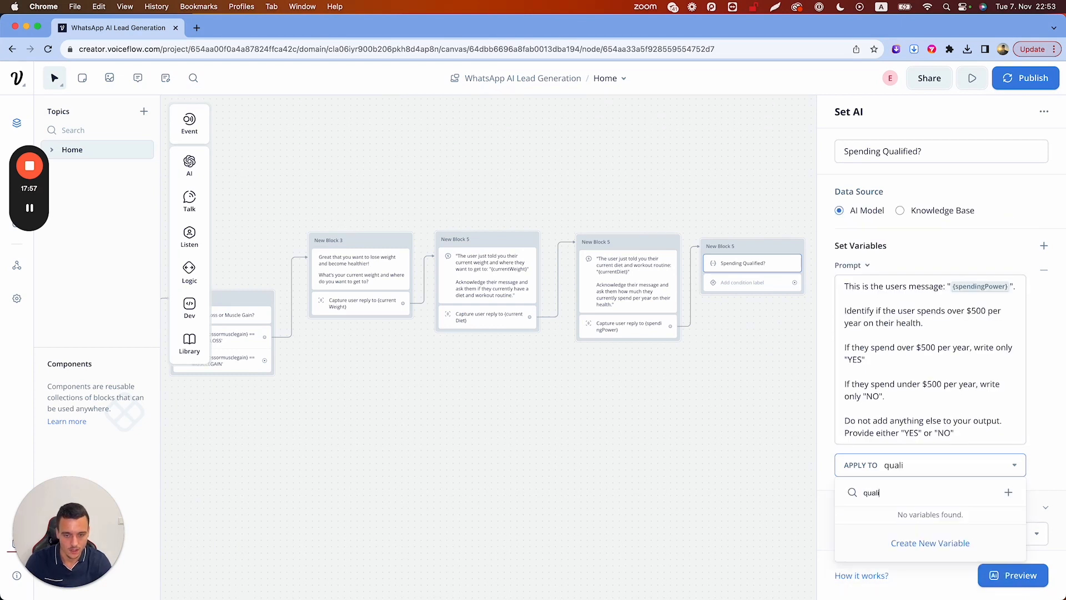
type("fiedInco")
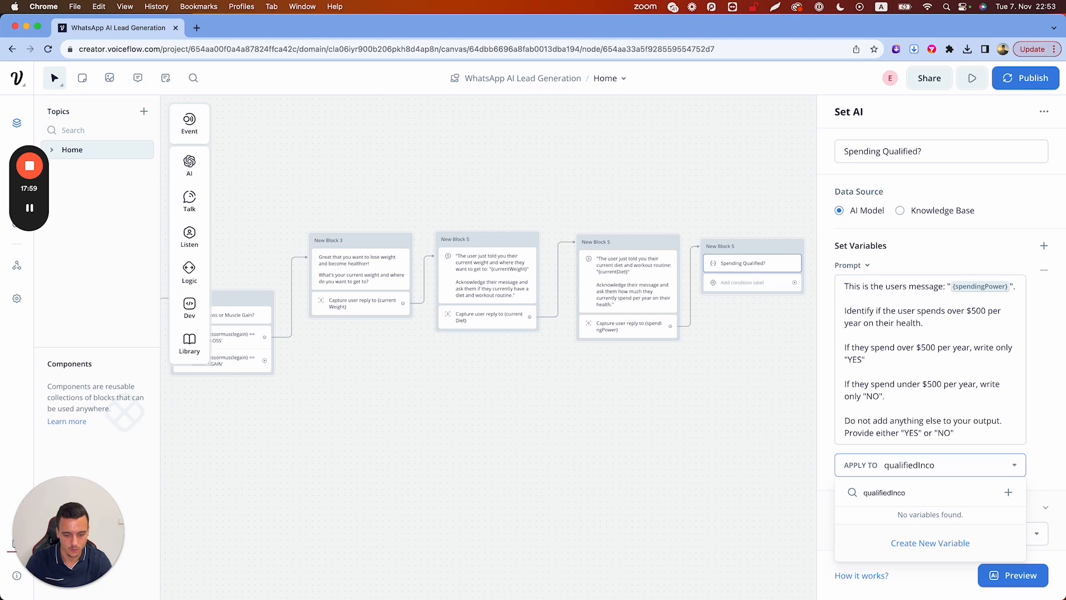
key("BackSpace")
key("BackSpace")
key("BackSpace")
key("BackSpace")
type("Spending")
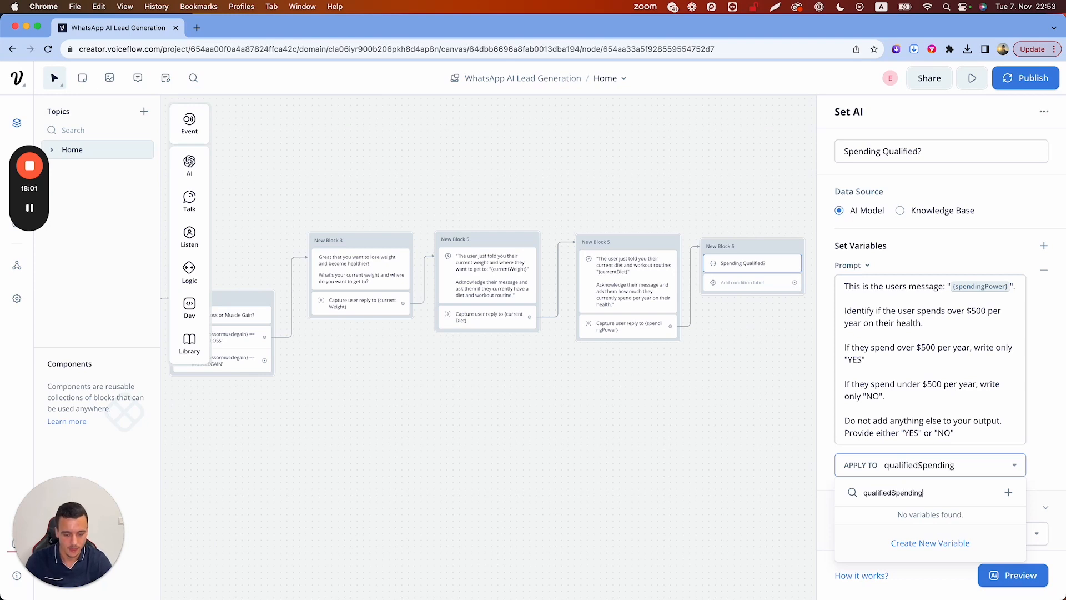
left_click(928, 543)
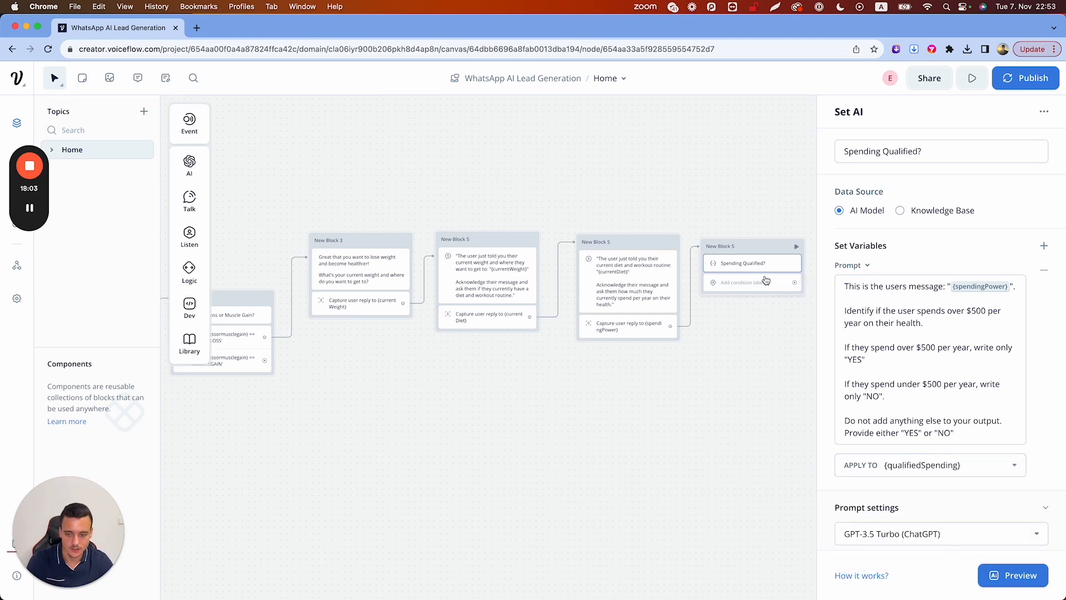
left_click(769, 285)
Add the first condition branch: qualifiedSpending is YES
left_click(921, 216)
left_click(920, 236)
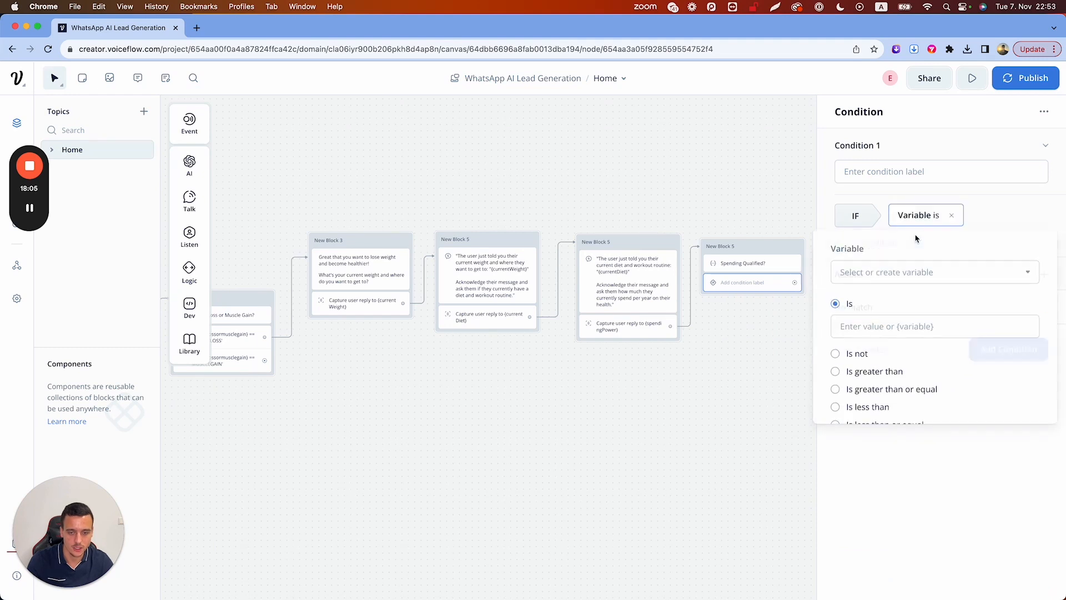
left_click(883, 272)
type("qualif")
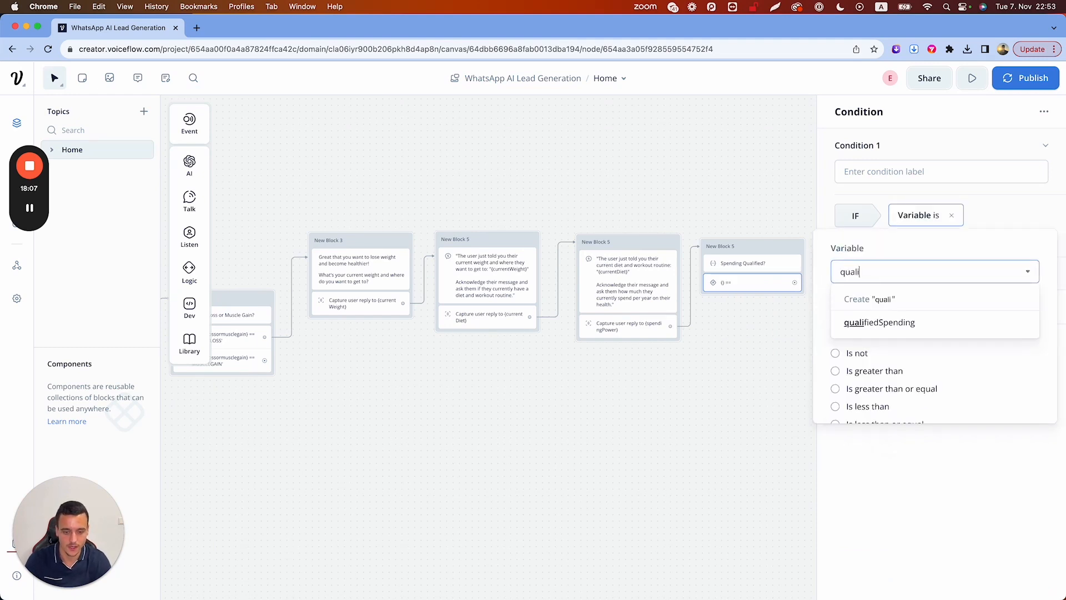
type("YES")
key("Return")
Add a second branch where qualifiedSpending is NO and close the condition settings
left_click(982, 344)
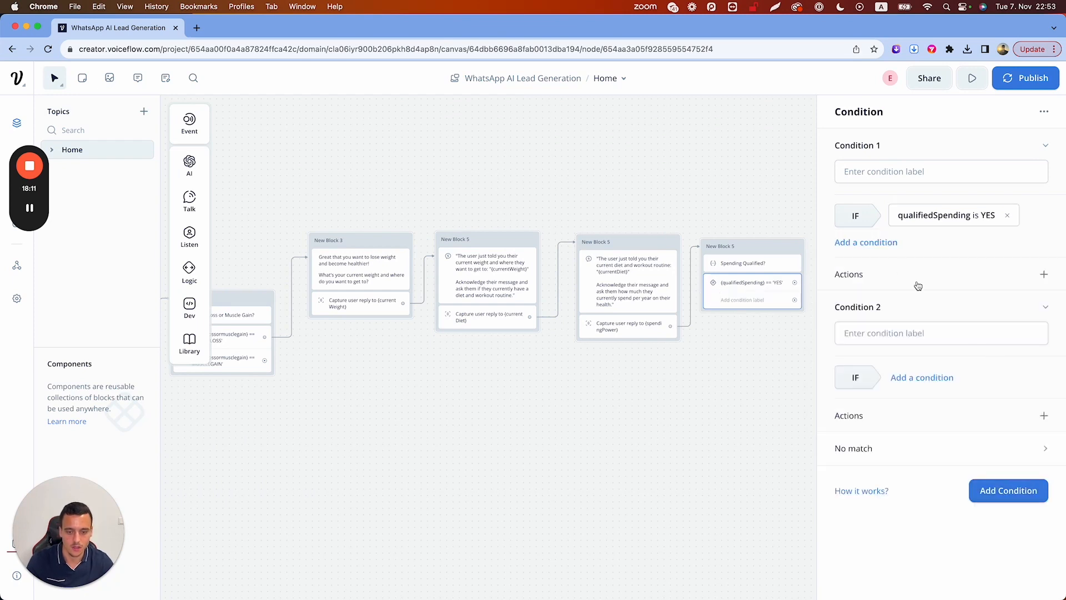
left_click(899, 378)
left_click(917, 396)
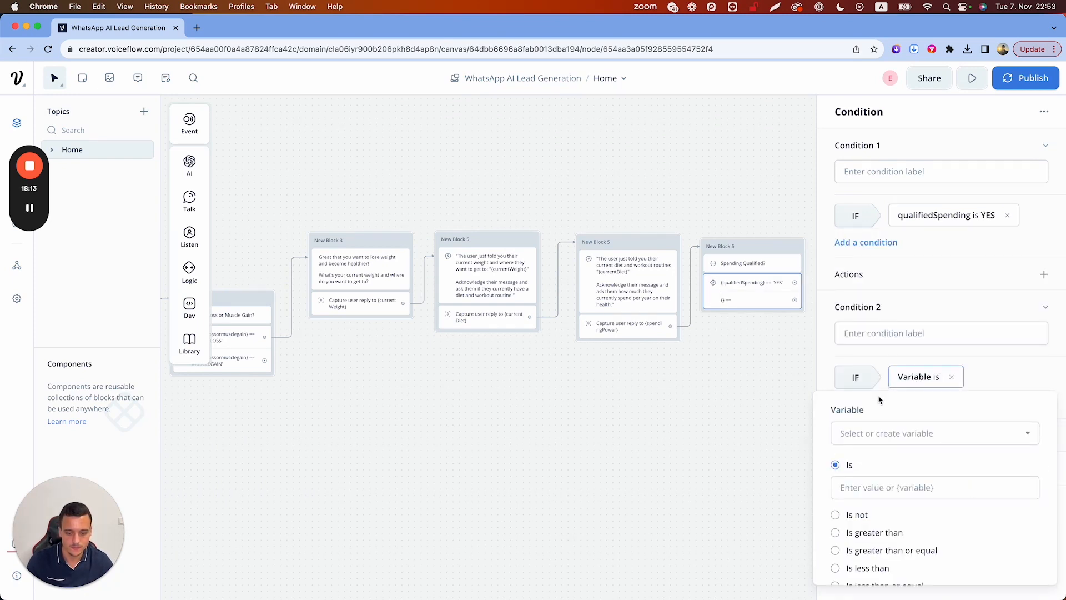
type("quali")
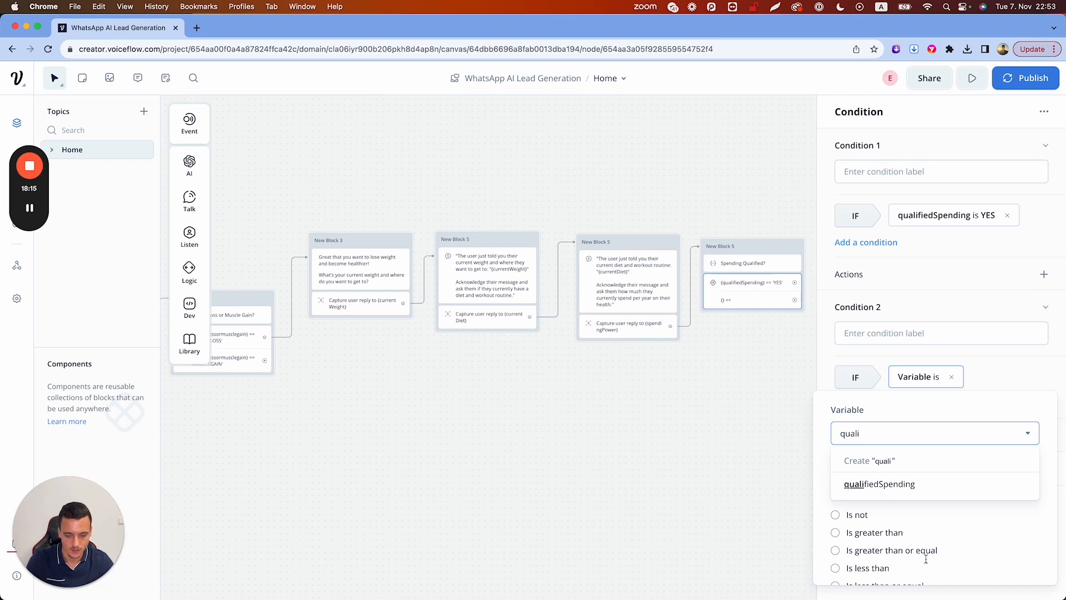
left_click(916, 485)
left_click(894, 488)
type("N")
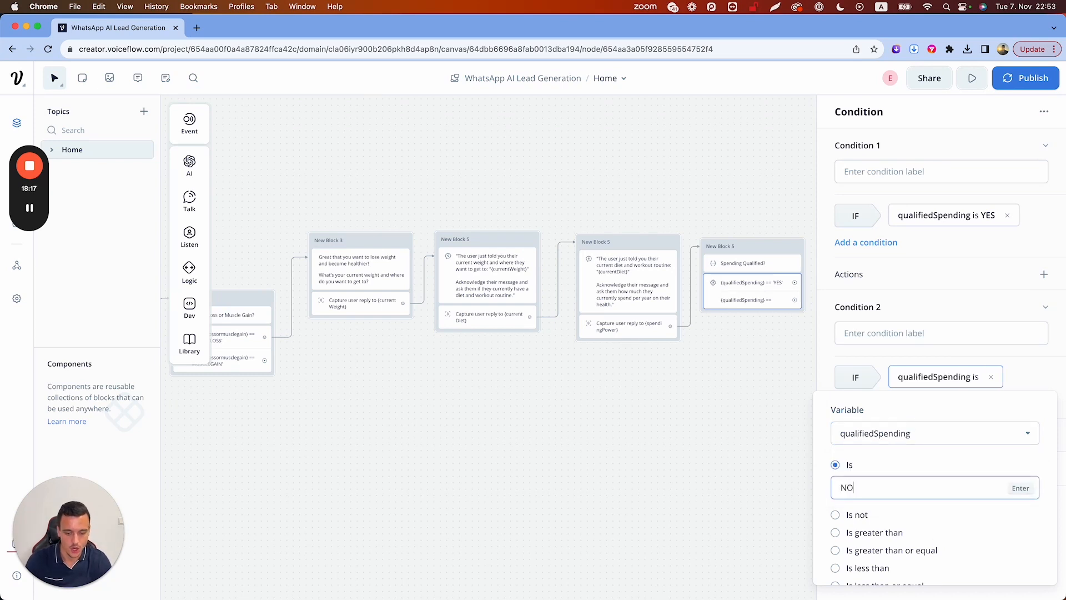
type("O")
key("Return")
left_click(714, 444)
scroll(785, 388, "right", 5)
Reposition New Block 8 and connect the YES branch to it
left_click_drag(747, 331, 775, 214)
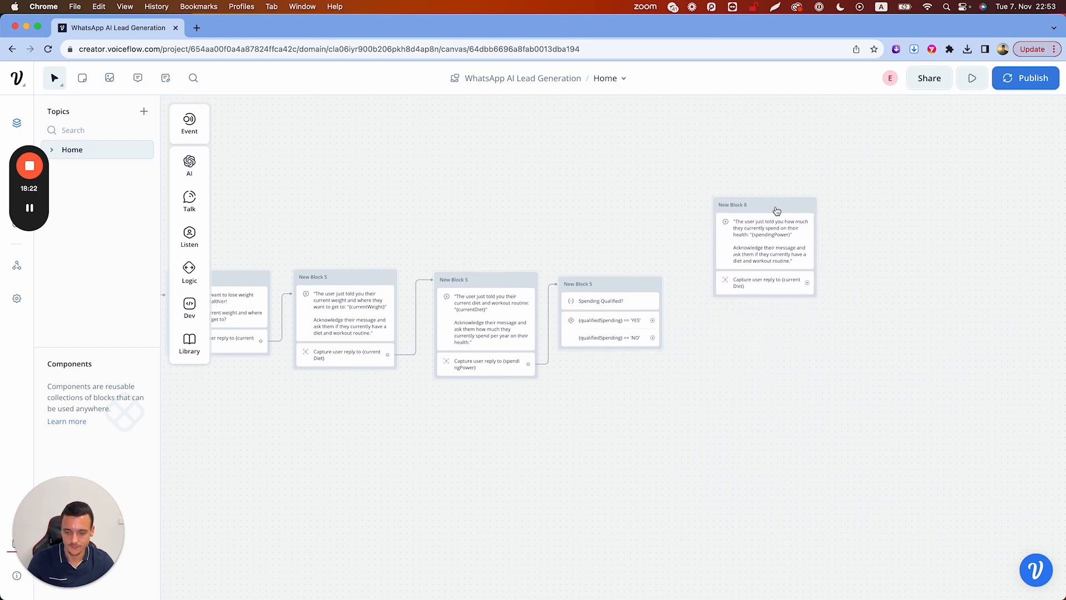
left_click_drag(655, 321, 738, 214)
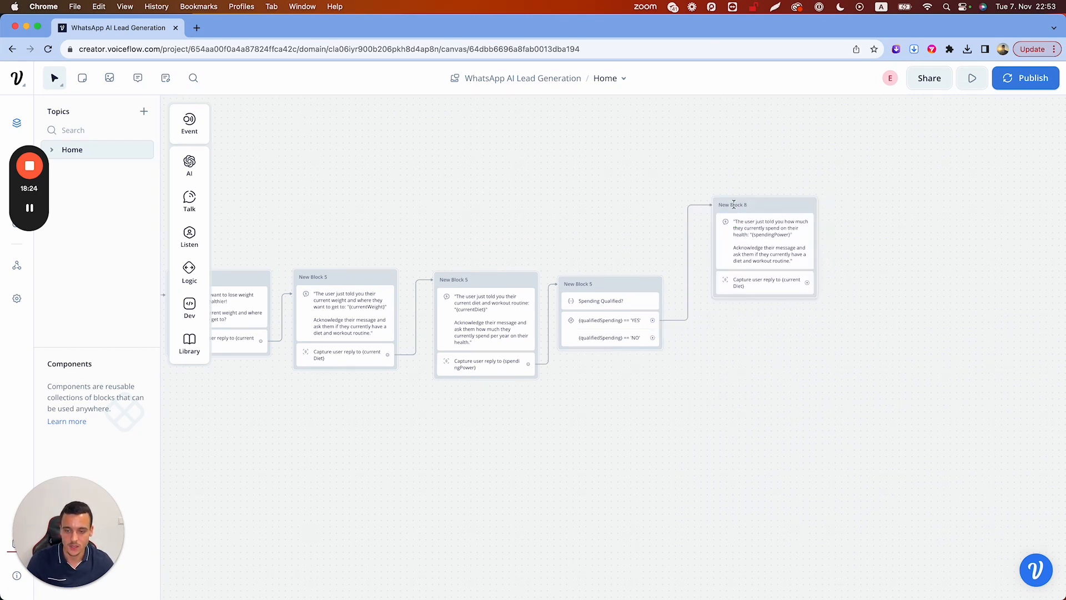
left_click(749, 240)
left_click(897, 239)
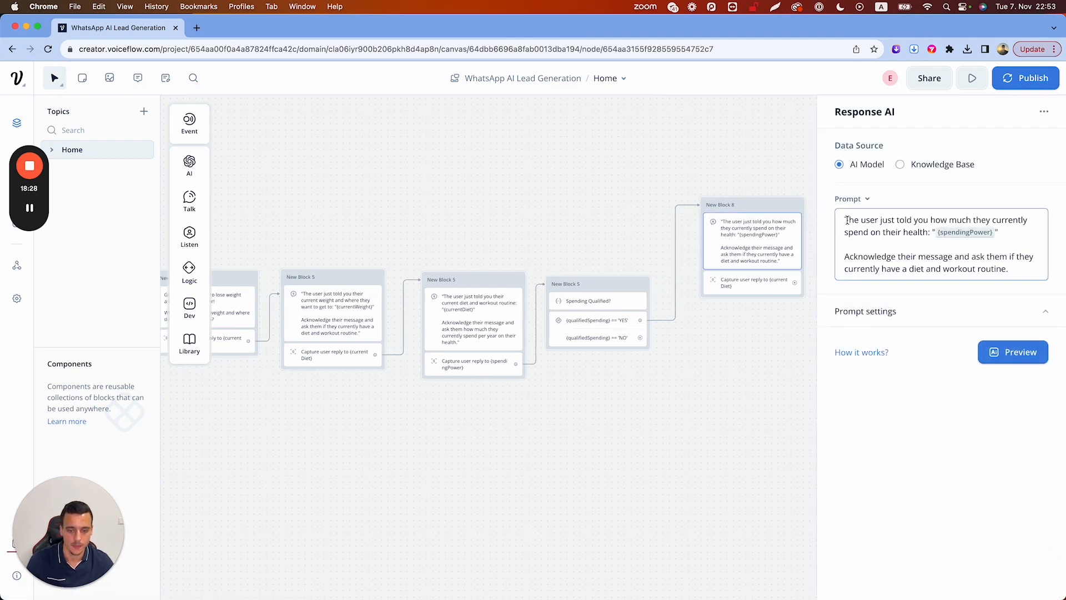
left_click_drag(847, 221, 1007, 269)
key("BackSpace")
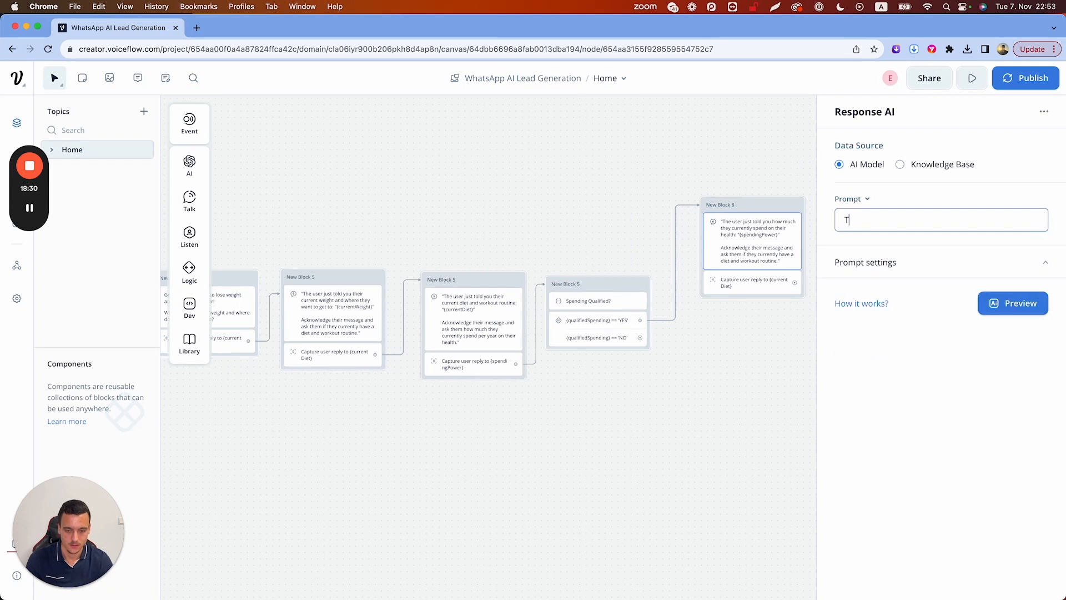
type("Tell the user")
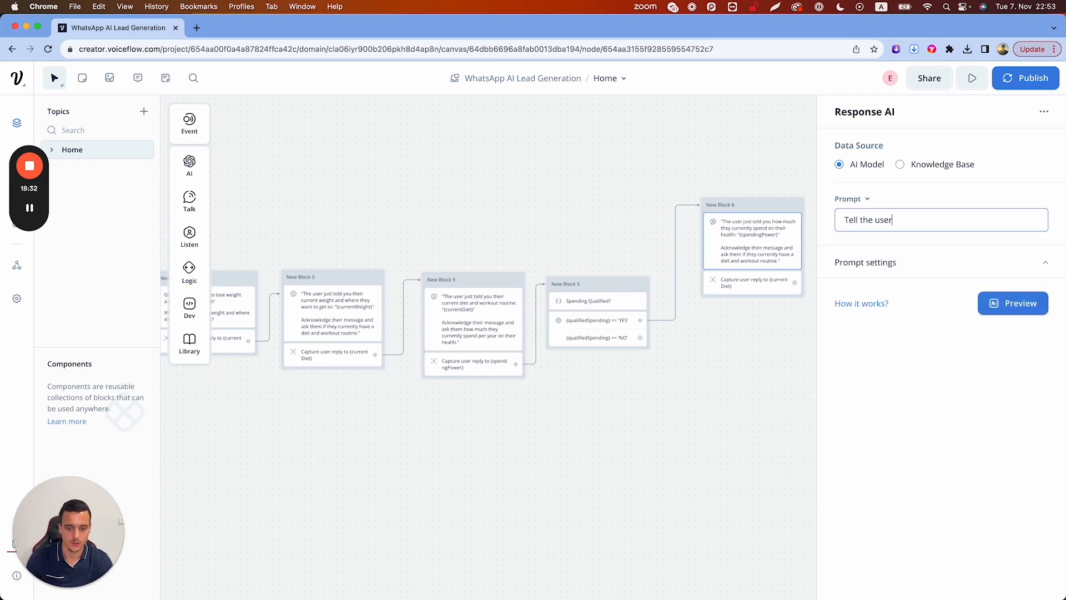
type(" that they would be a great fit for your 1:1 coaching program and that they can book a c")
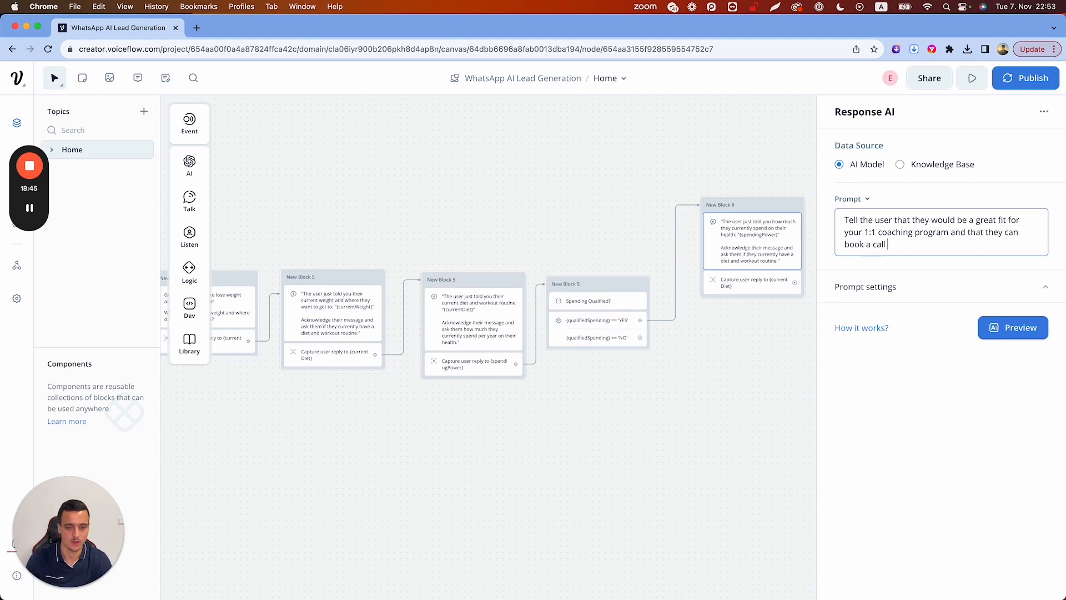
type("all here: calendly.com/")
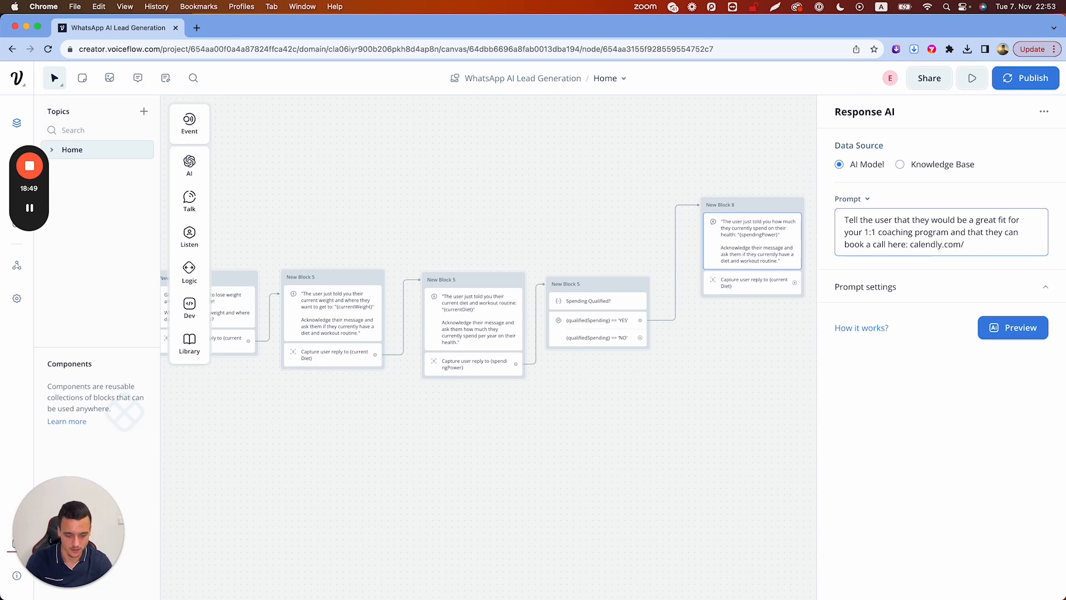
type("bookcall")
left_click(910, 244)
type("https://")
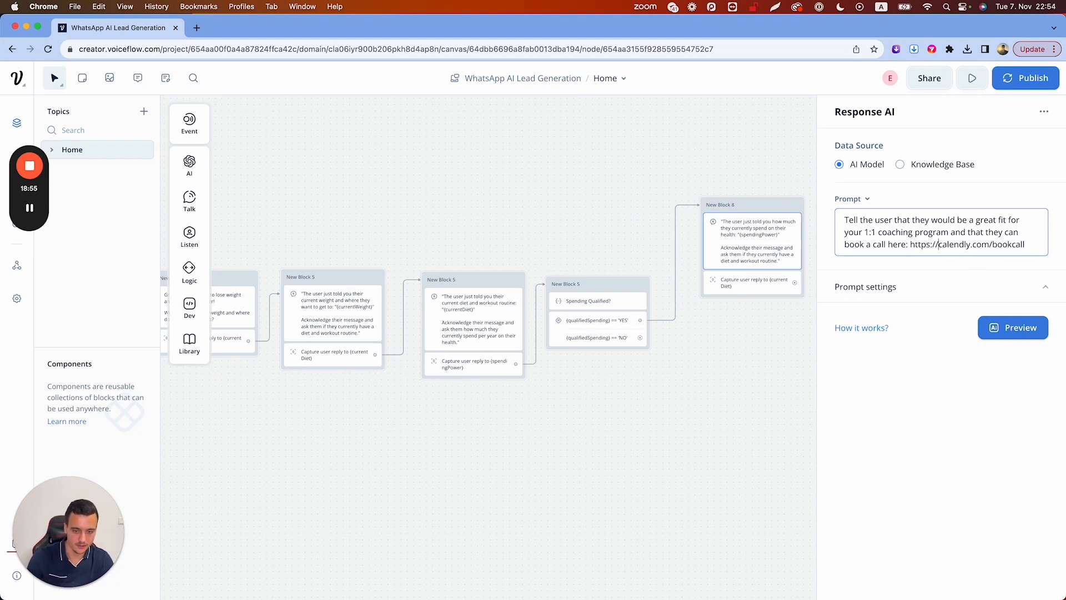
left_click(759, 343)
Duplicate New Block 8, place the copy below, and connect the NO branch to it
right_click(762, 209)
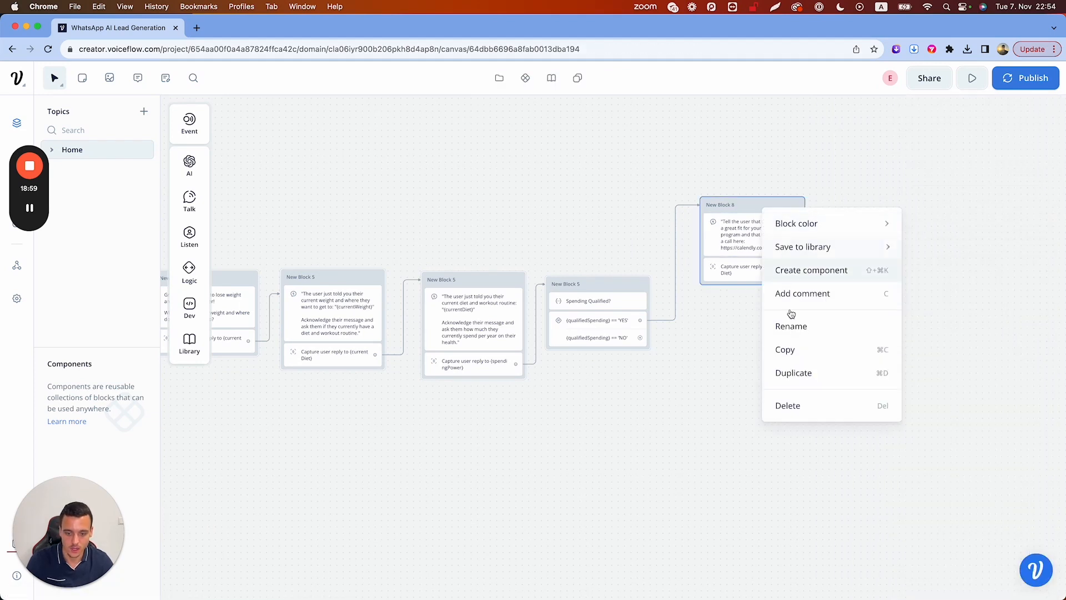
left_click(799, 372)
left_click_drag(452, 228, 439, 353)
scroll(545, 323, "left", 5)
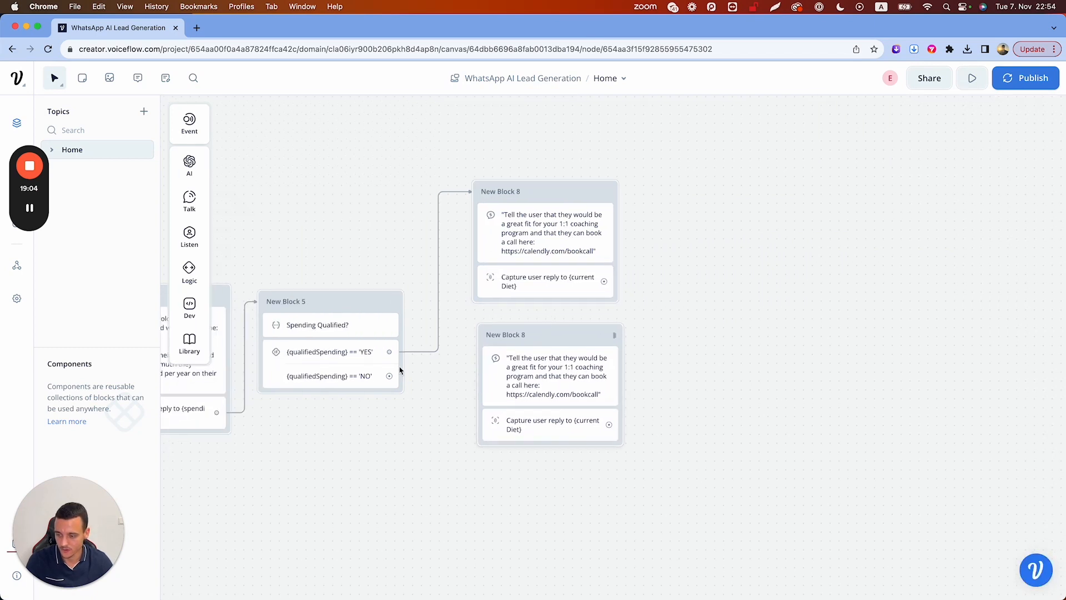
left_click_drag(389, 375, 519, 337)
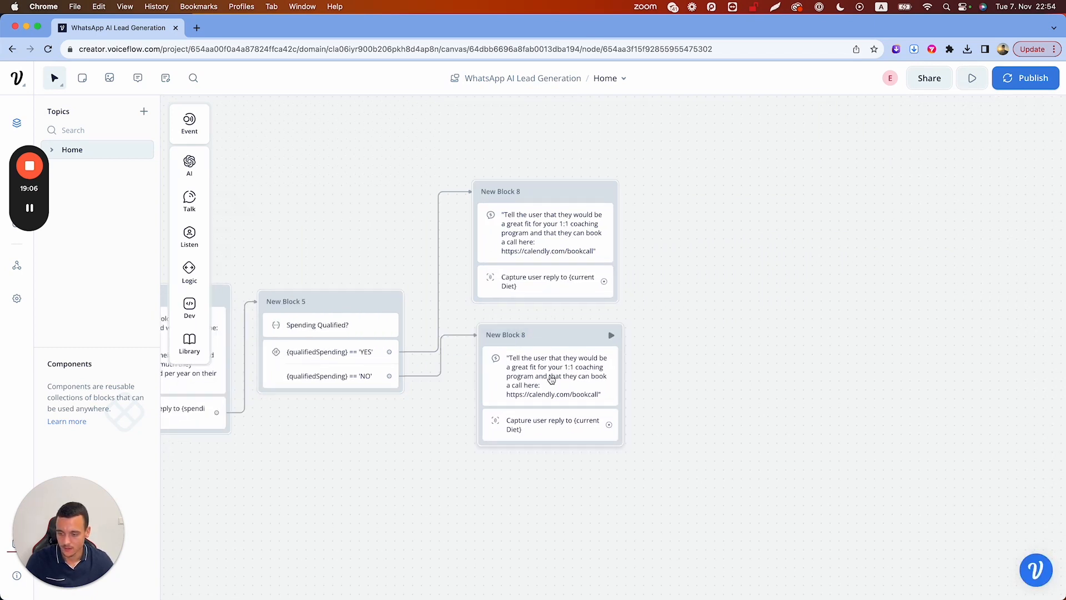
Reword the copy's prompt to say there are currently no spots in the 1:1 coaching program
left_click_drag(931, 218, 975, 220)
type("are cur")
type("rently not")
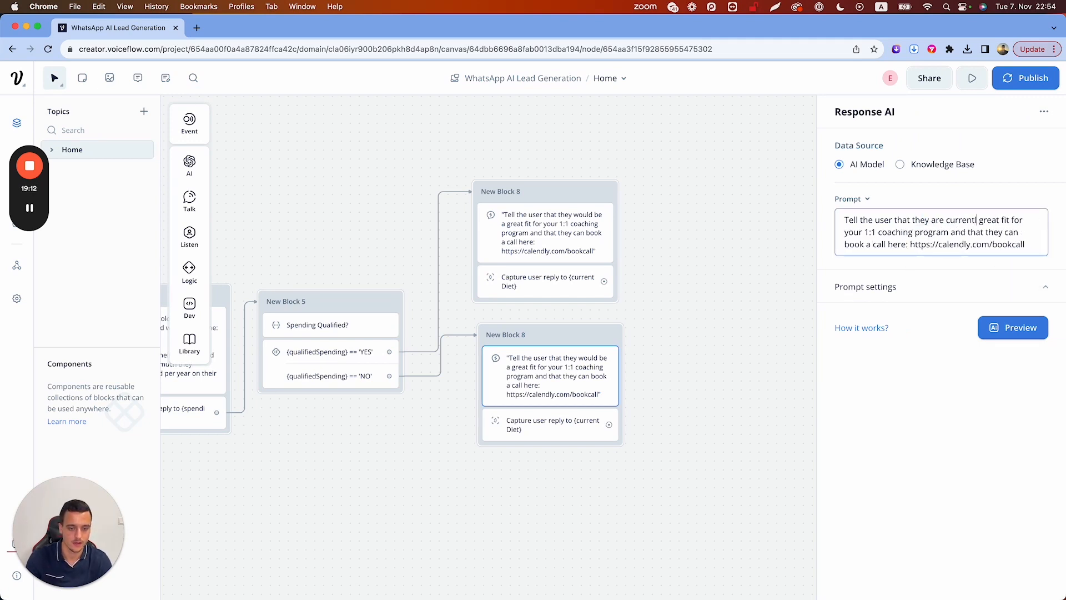
type(" a")
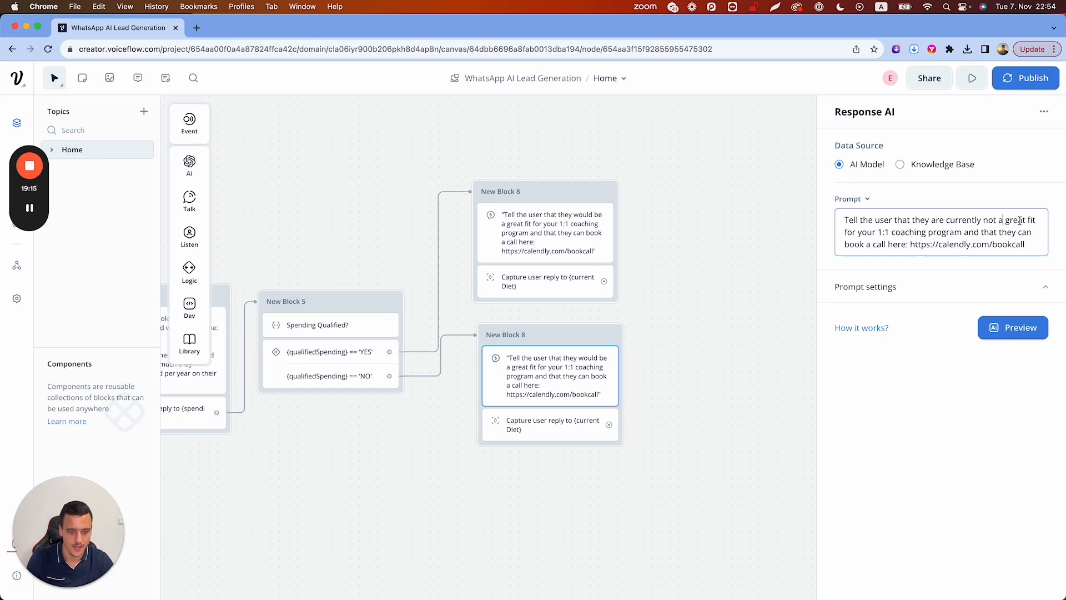
double_click(1016, 220)
key("BackSpace")
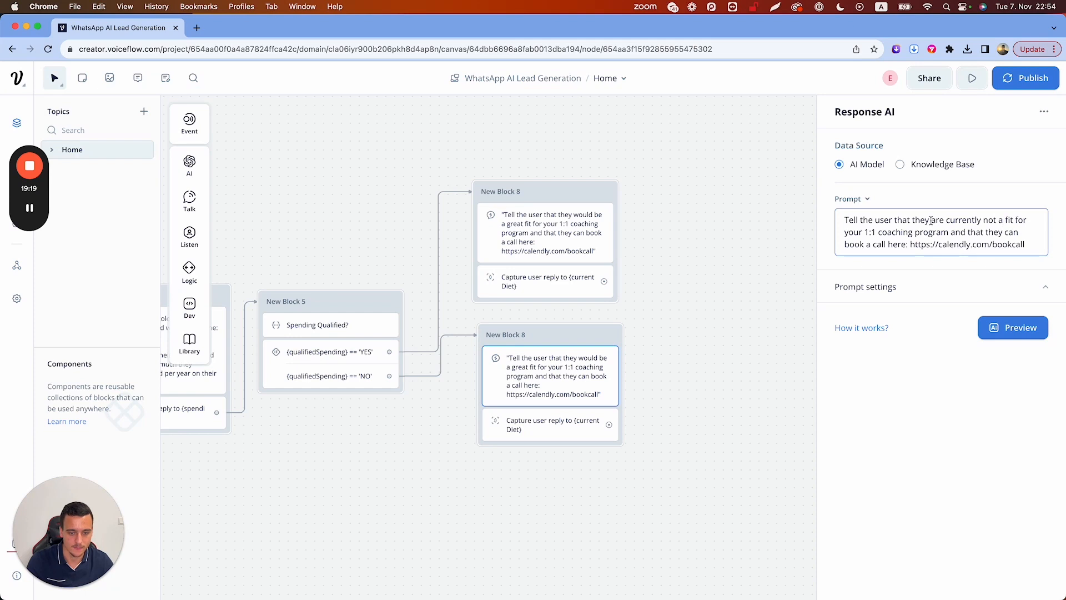
left_click_drag(912, 220, 862, 232)
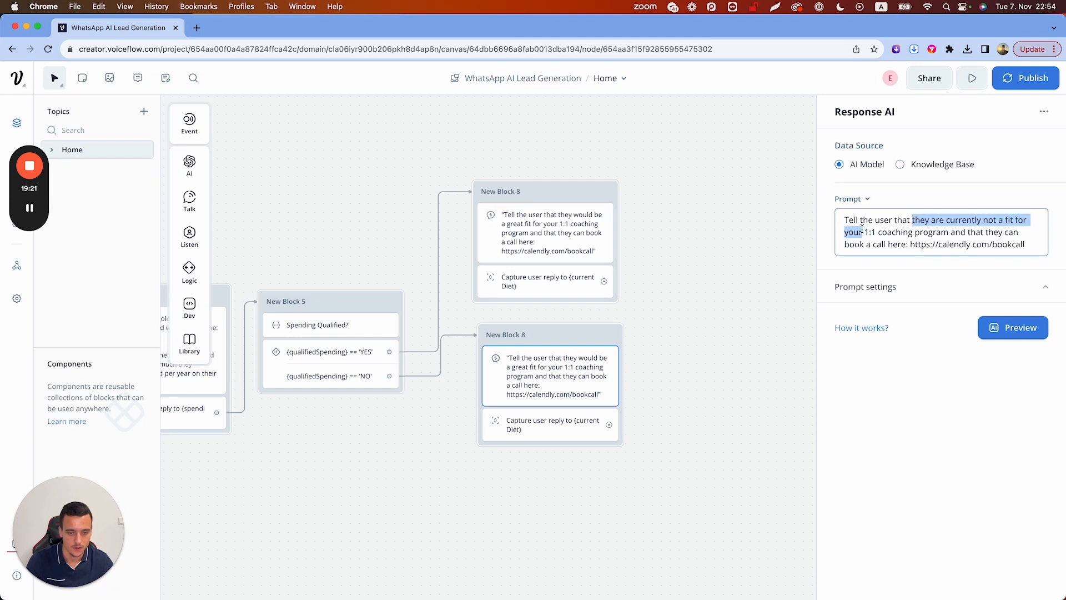
type("you currently have")
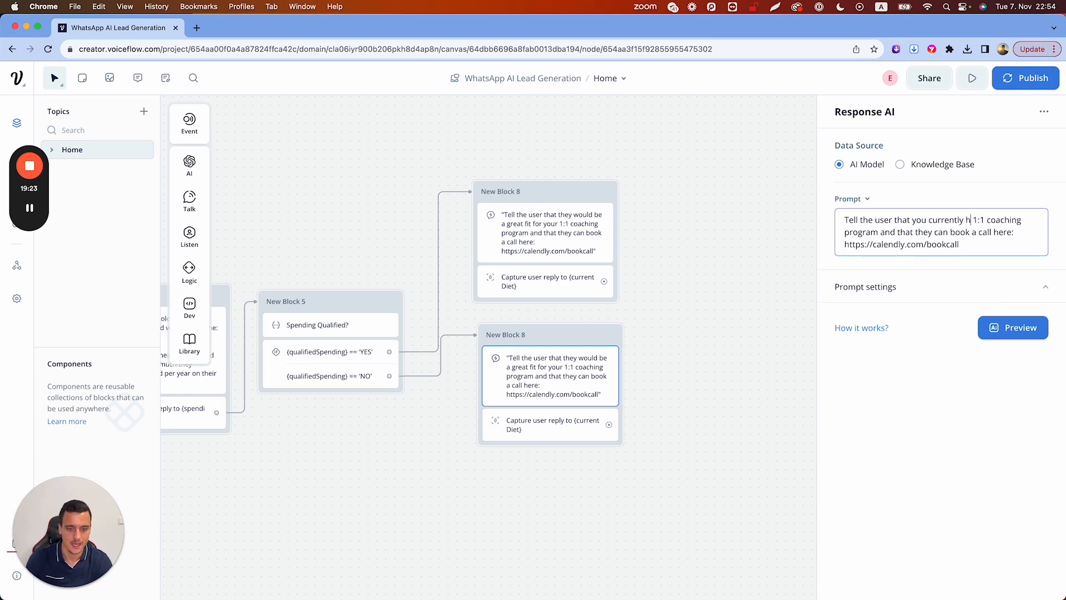
type(" no spots for your")
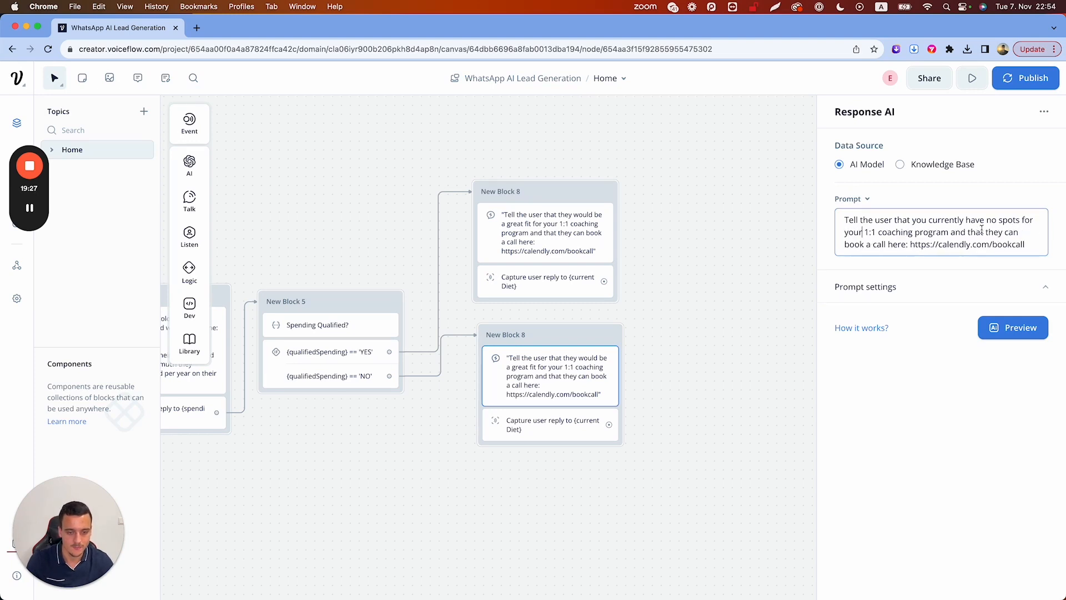
left_click_drag(844, 245, 907, 246)
left_click(850, 245)
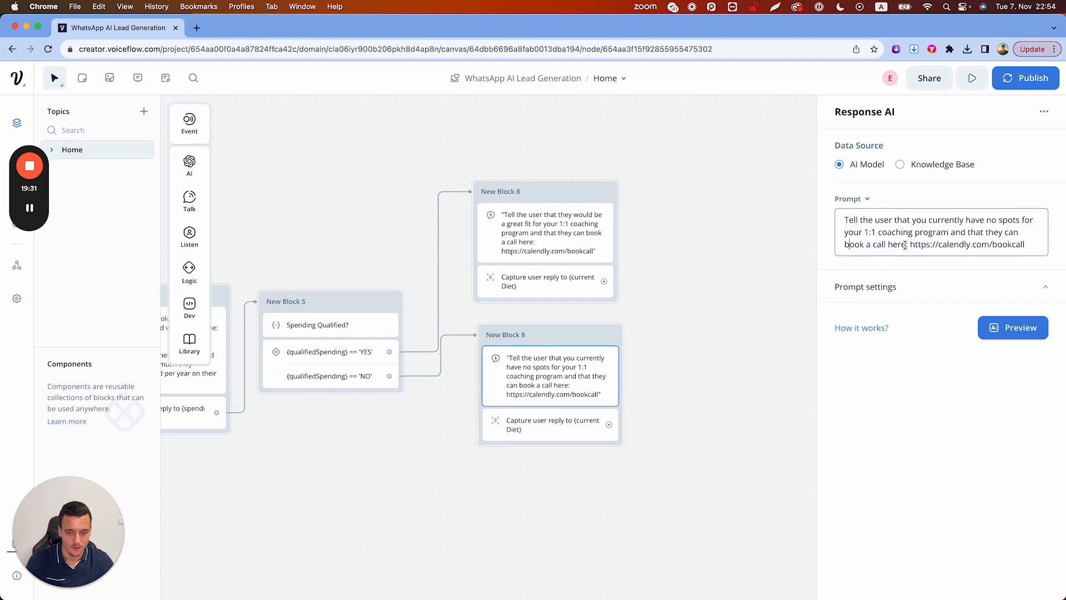
left_click_drag(905, 244, 894, 219)
type("that you")
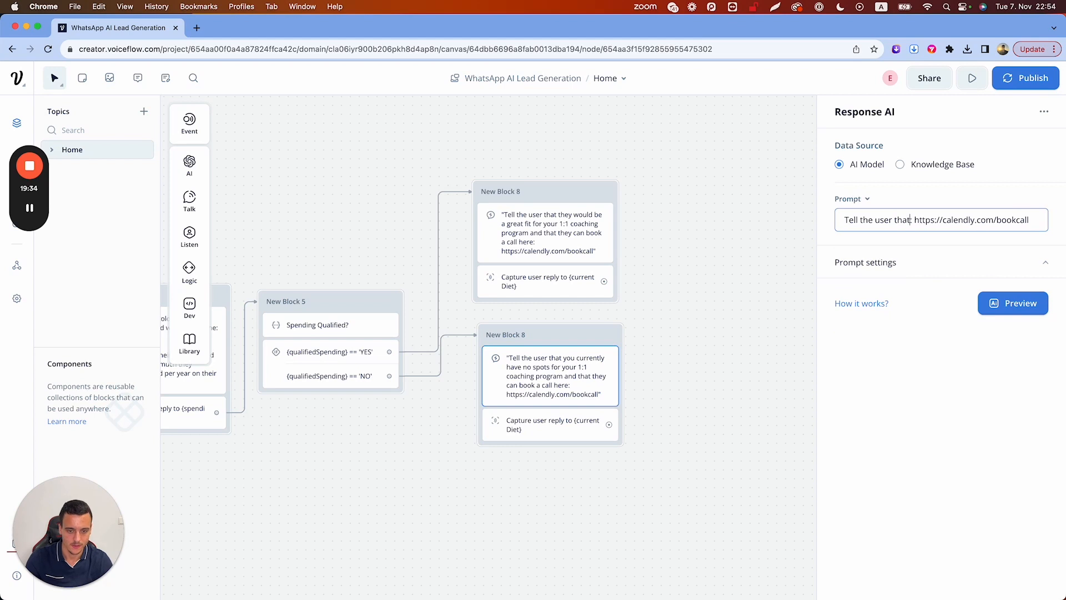
type("r course on ")
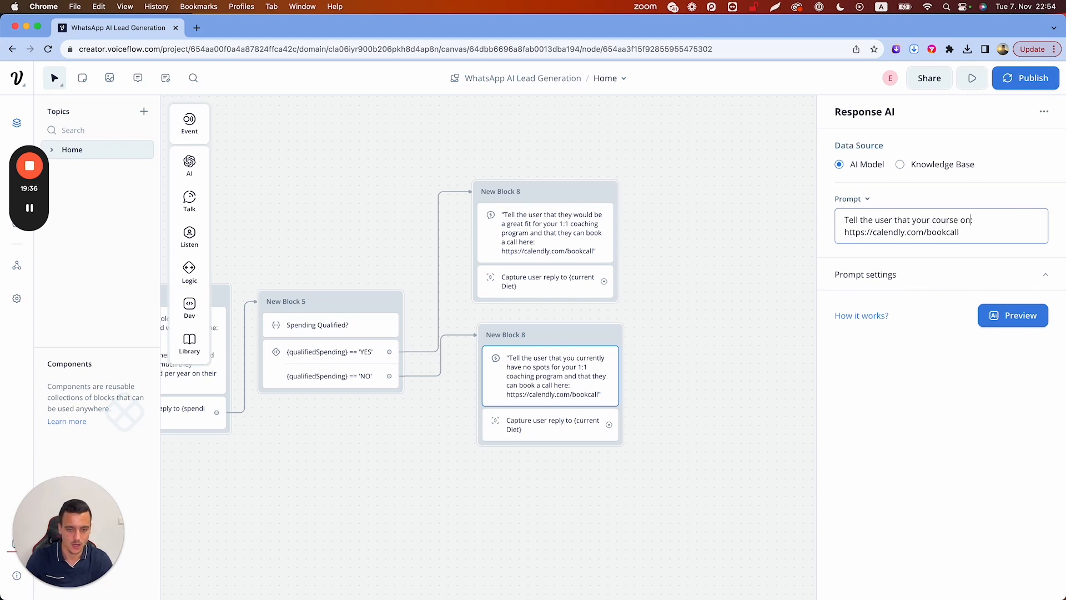
type("losing")
key("BackSpace")
type("6 months ")
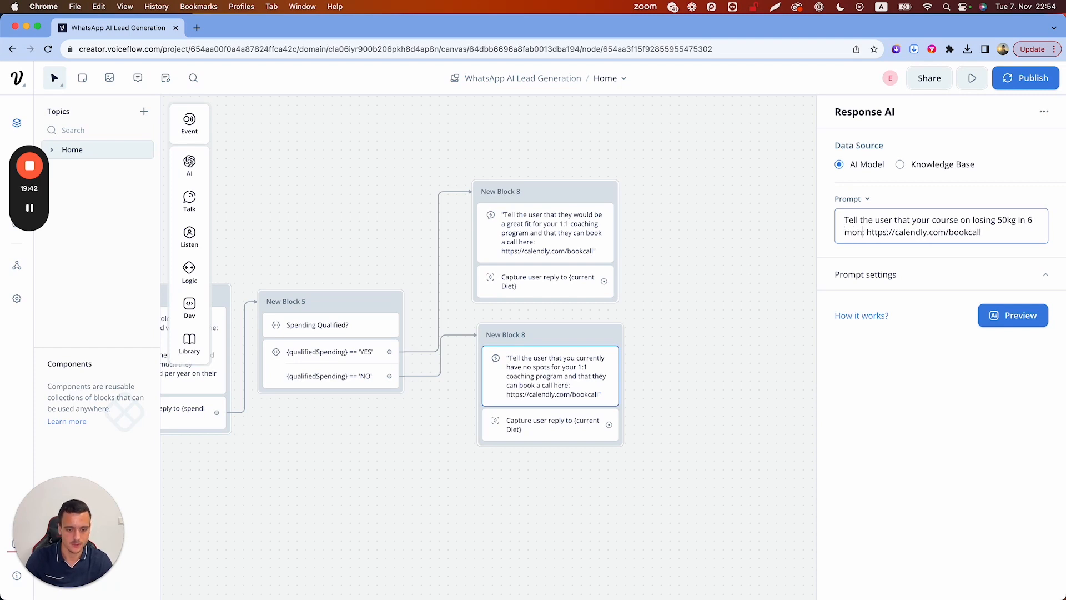
type("is avai")
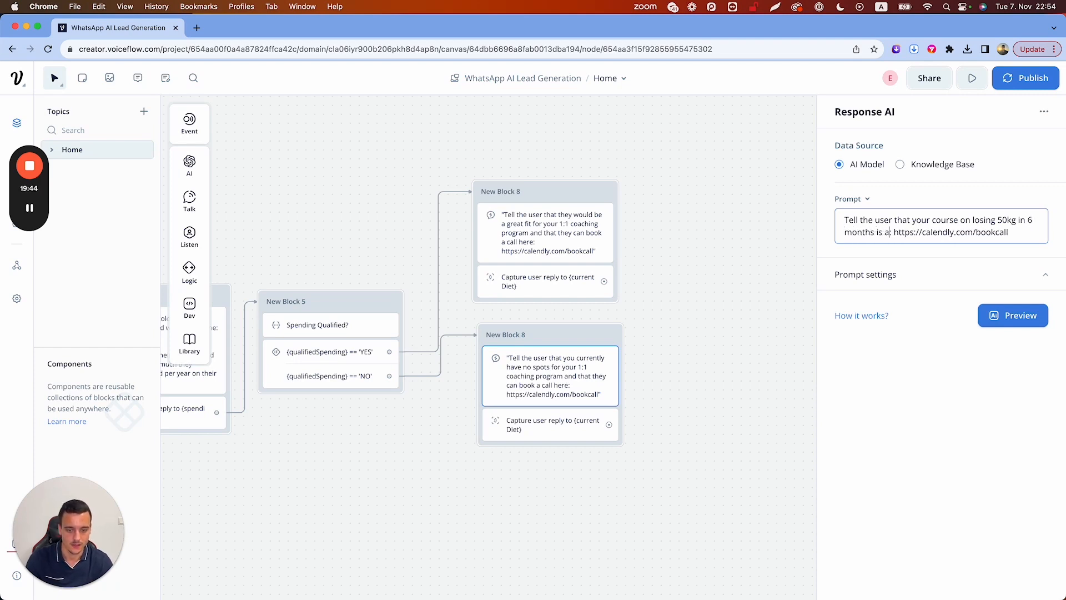
type("lable here")
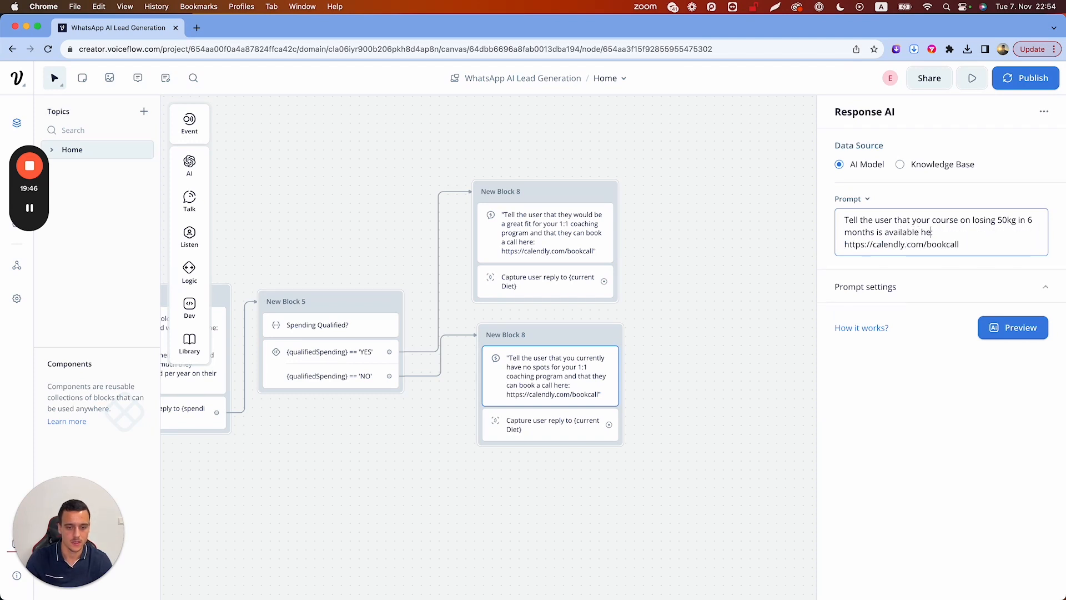
key("shift+Left")
key("shift+Left")
key("shift+Left")
key("shift+Left")
key("shift+Left")
key("shift+Left")
key("shift+Left")
key("shift+Left")
key("shift+Left")
key("shift+Left")
key("shift+Left")
key("shift+Left")
key("shift+Left")
key("shift+Left")
key("shift+Left")
key("shift+Left")
key("shift+Left")
key("shift+Left")
key("shift+Left")
key("shift+Left")
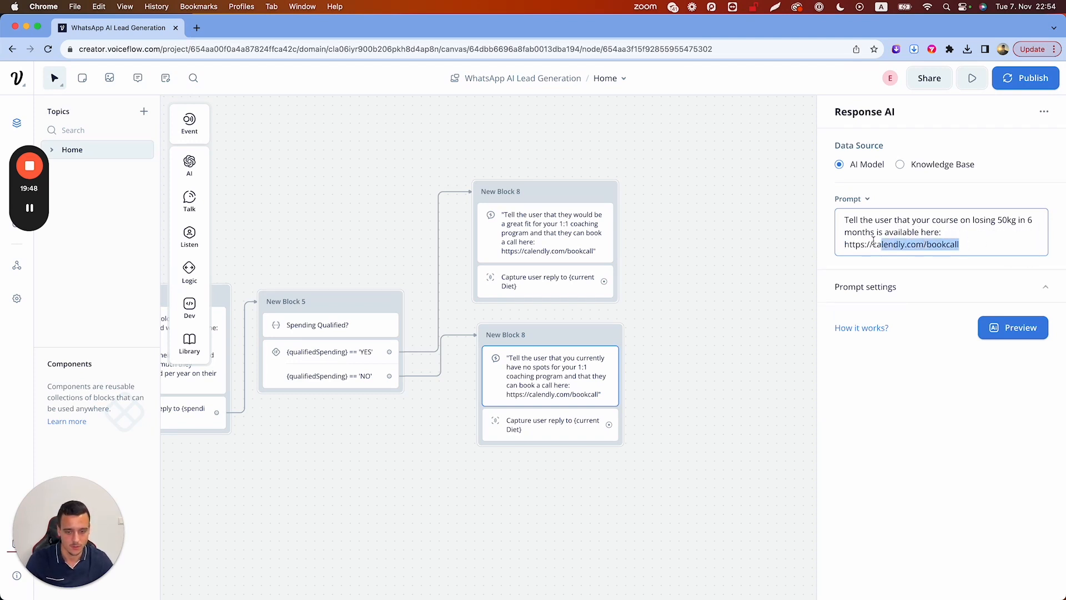
key("shift+Right")
key("shift+Right")
key("BackSpace")
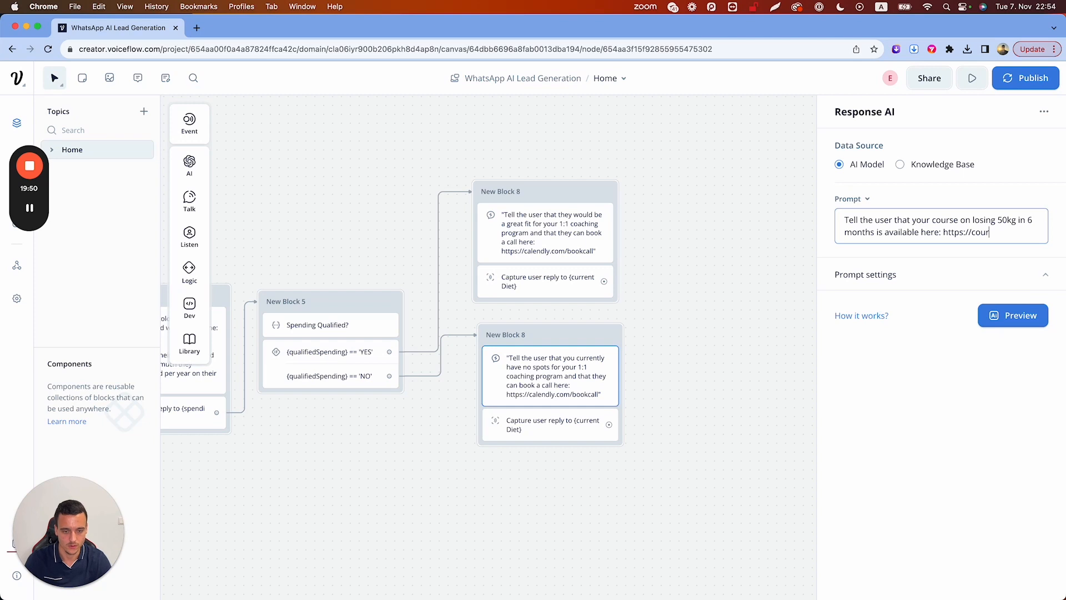
type("ourse.com")
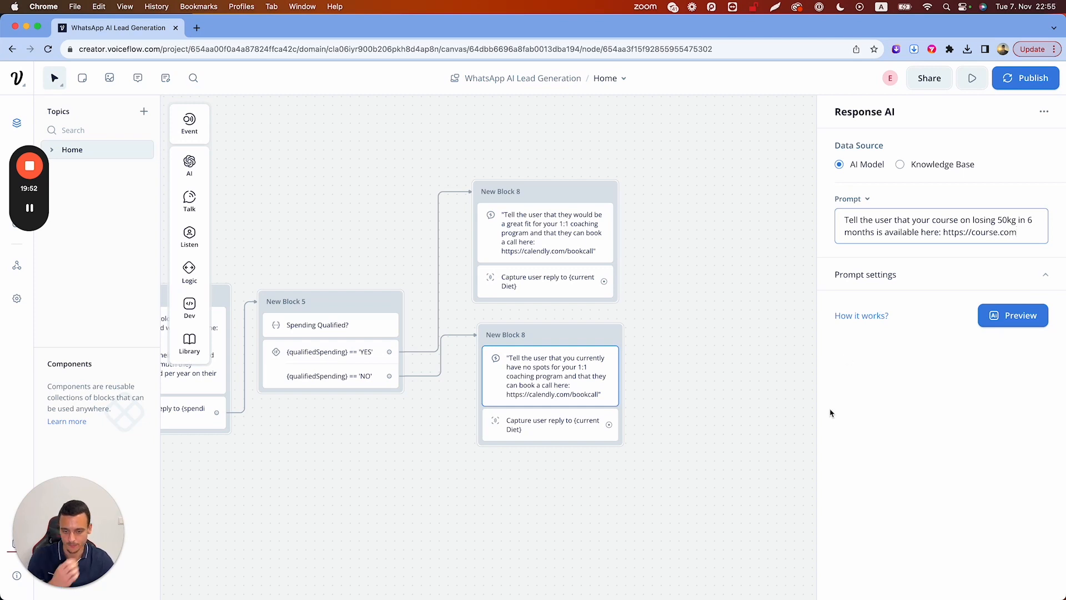
left_click(739, 357)
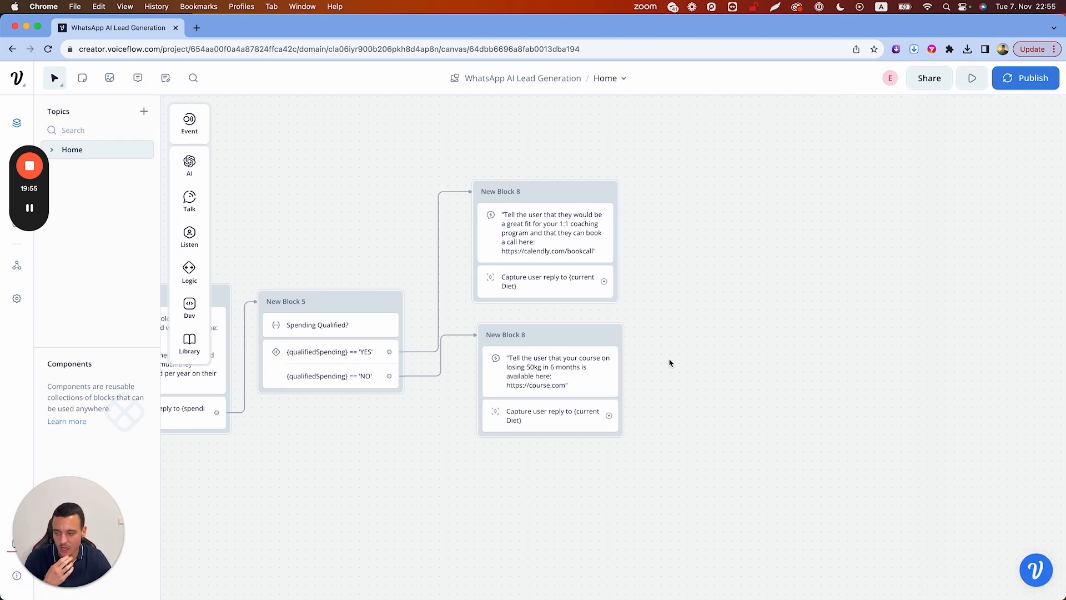
Review the Spending Qualified? step's settings
scroll(669, 363, "left", 5)
left_click(459, 291)
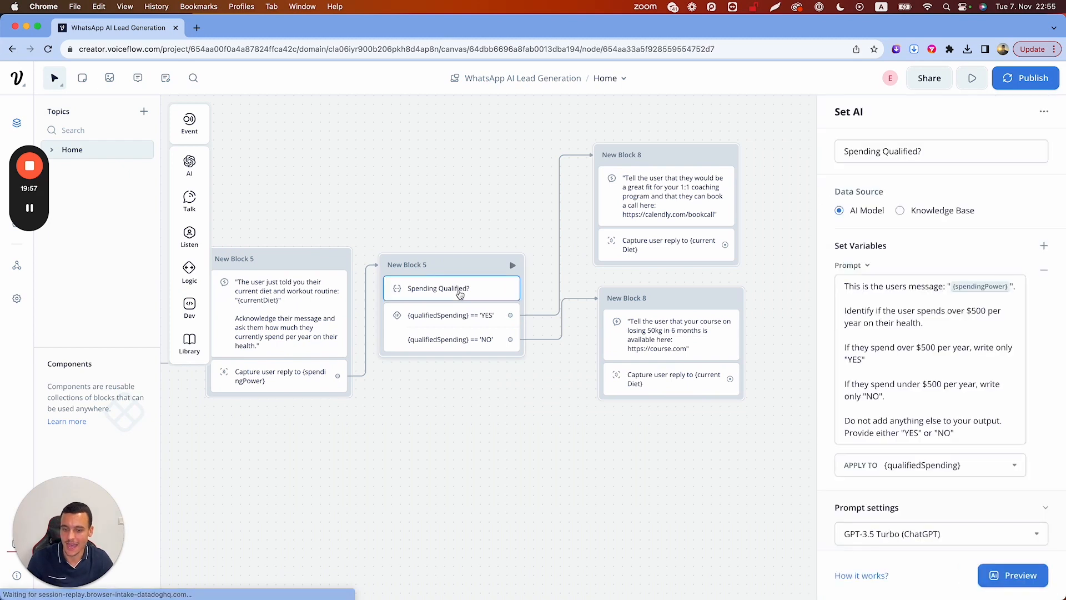
left_click(472, 224)
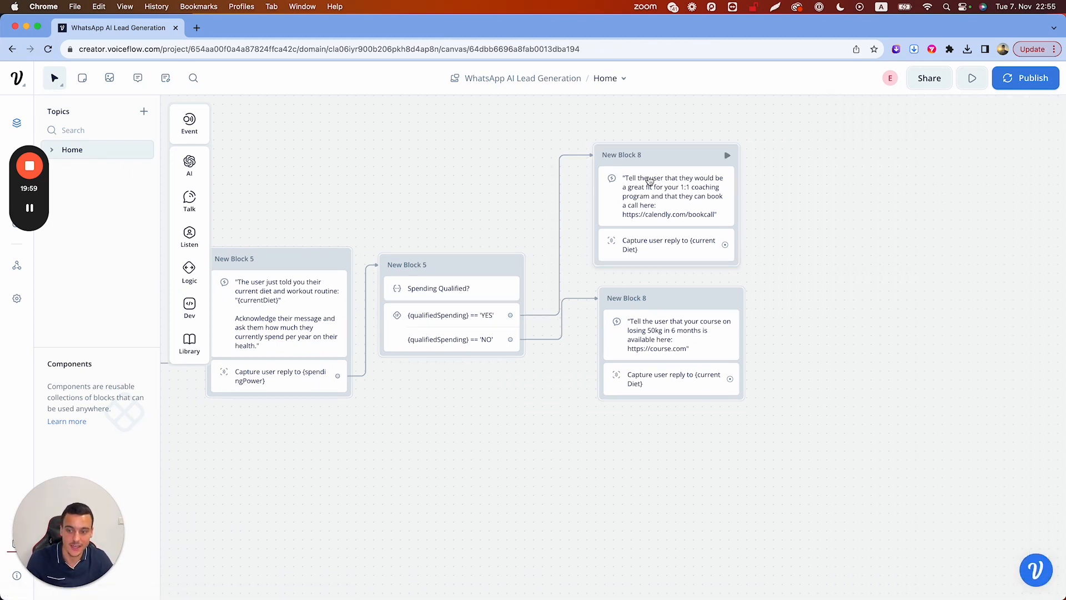
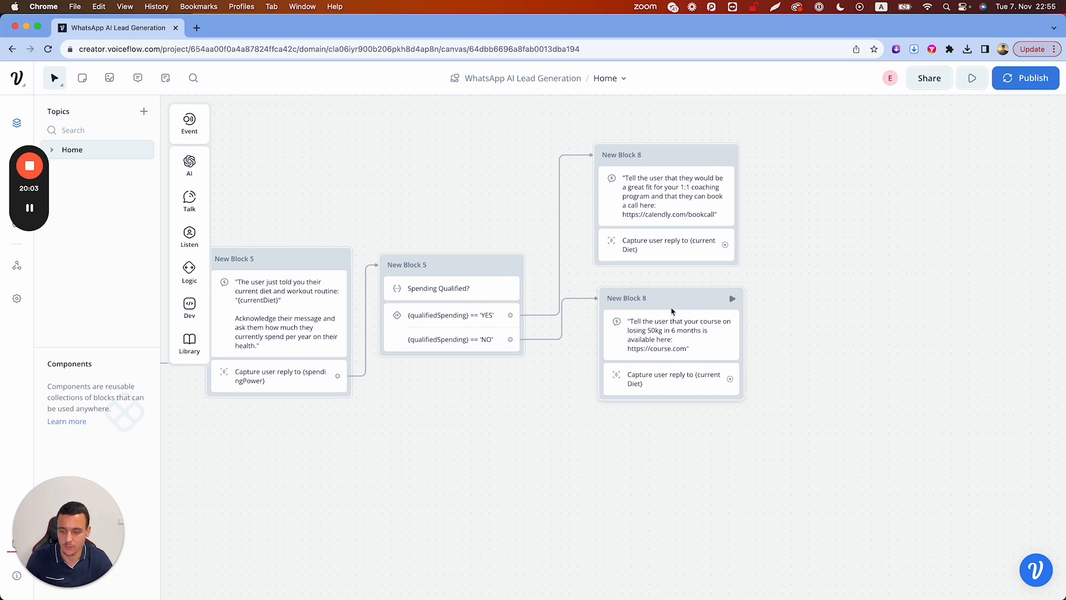
Rename the lower New Block 8 to 'Course' and the upper one to '1:1 Coaching'
left_click_drag(671, 303, 669, 334)
double_click(636, 331)
type("Not")
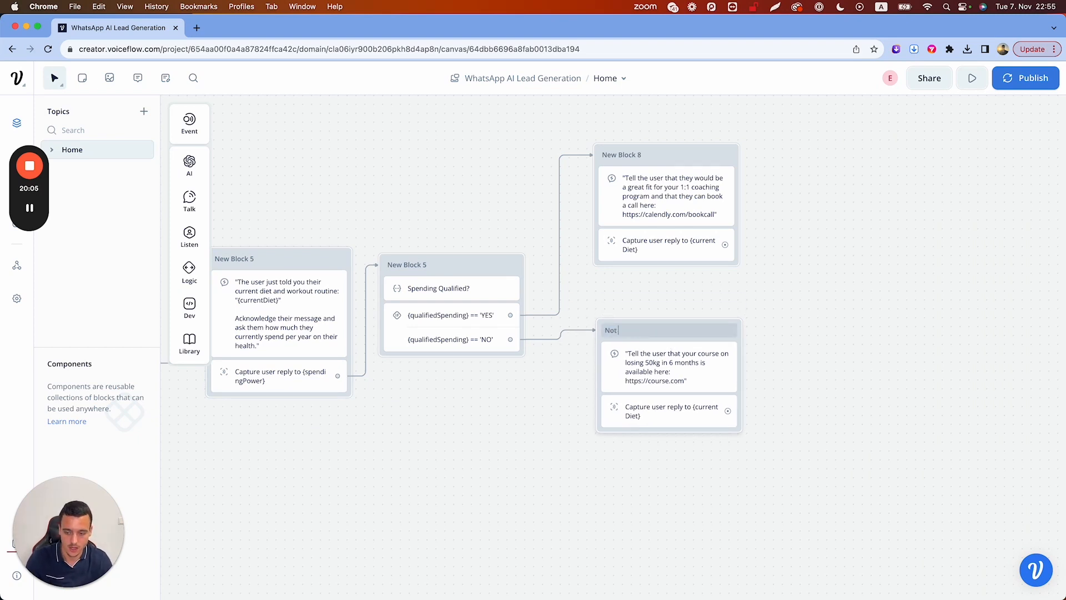
key("BackSpace")
key("BackSpace")
key("BackSpace")
type("Course")
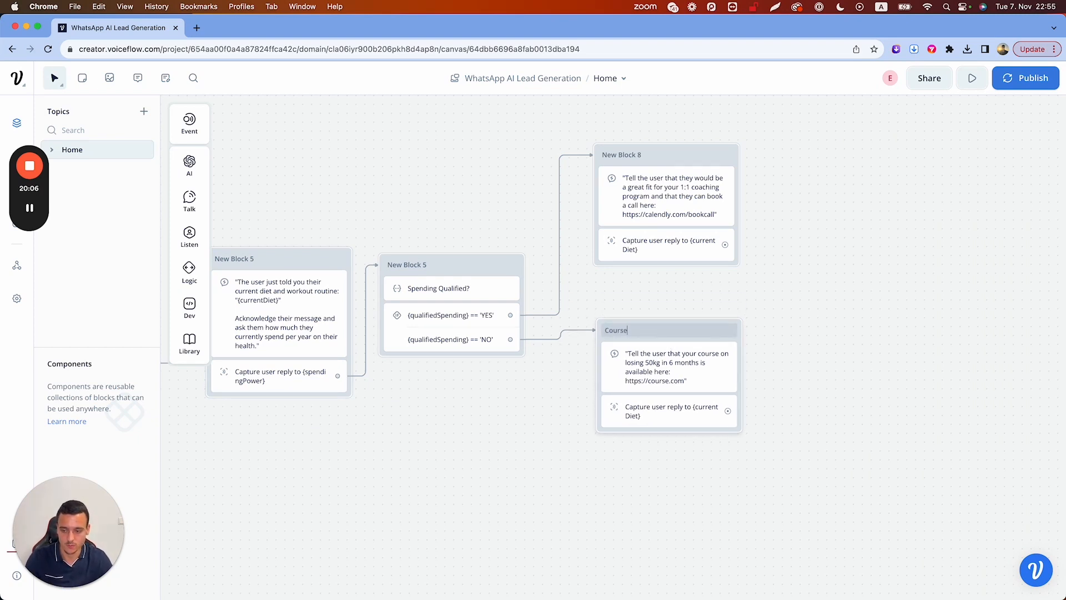
double_click(621, 155)
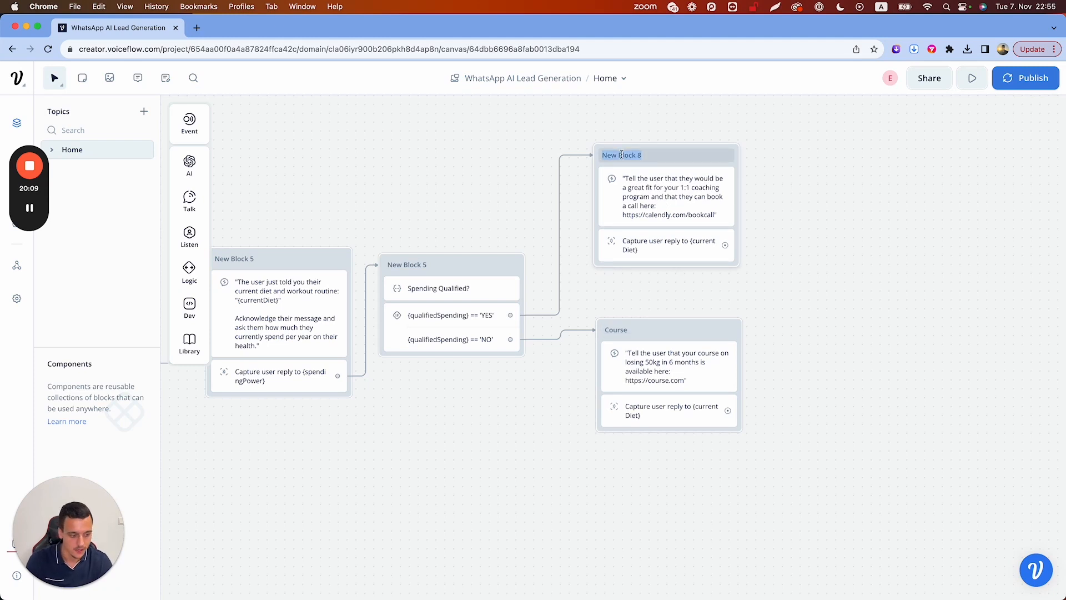
type("1")
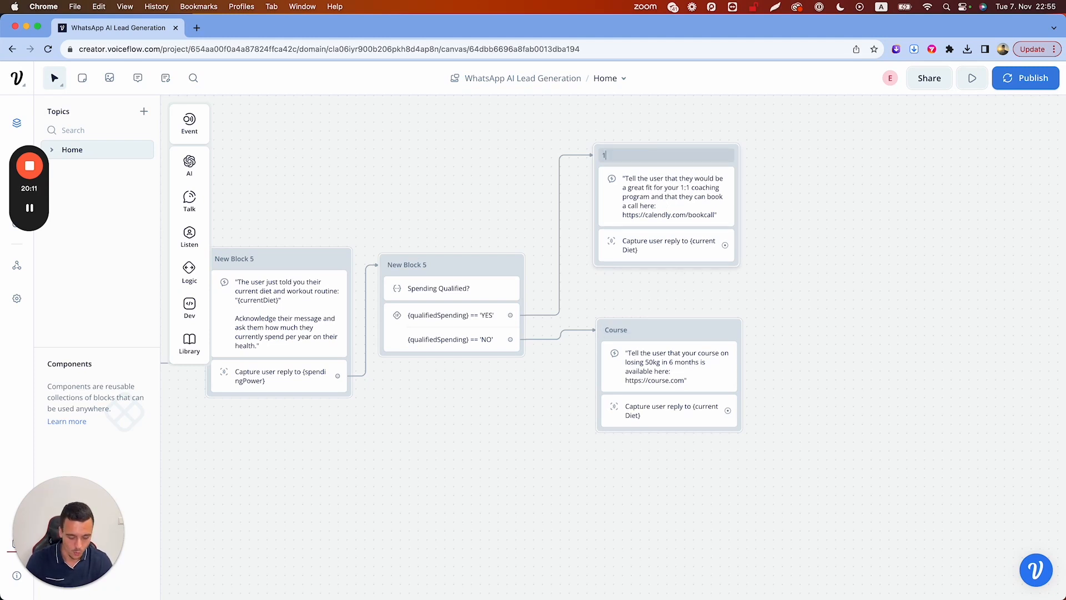
type(":1 Coaching")
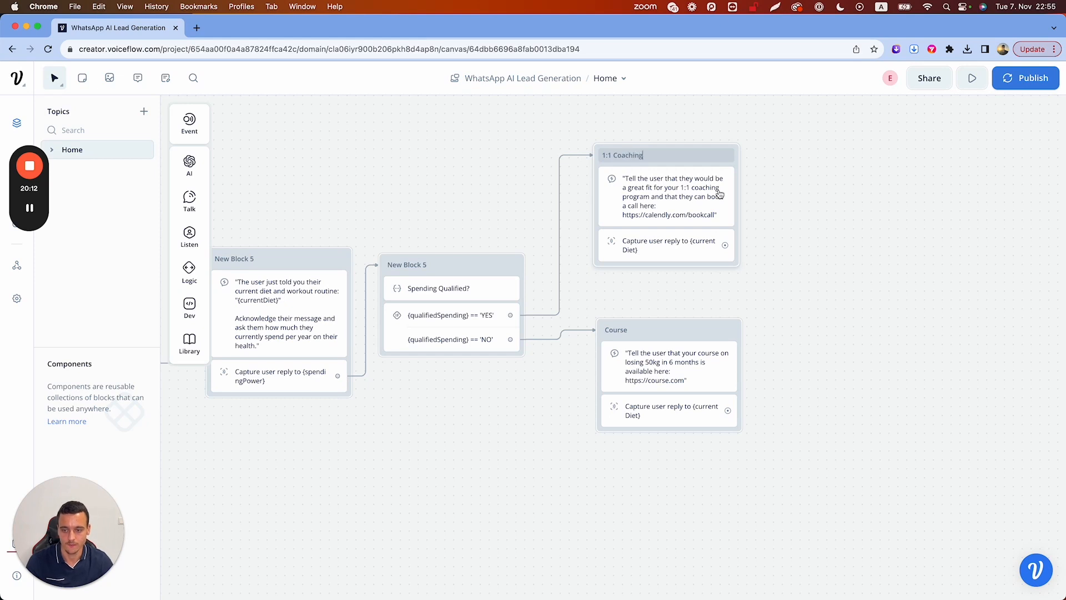
left_click(825, 206)
scroll(825, 206, "down", 5)
scroll(825, 205, "left", 4)
Start a test run and send 'Hey' and 'I want to lose weight' to the bot
left_click(973, 79)
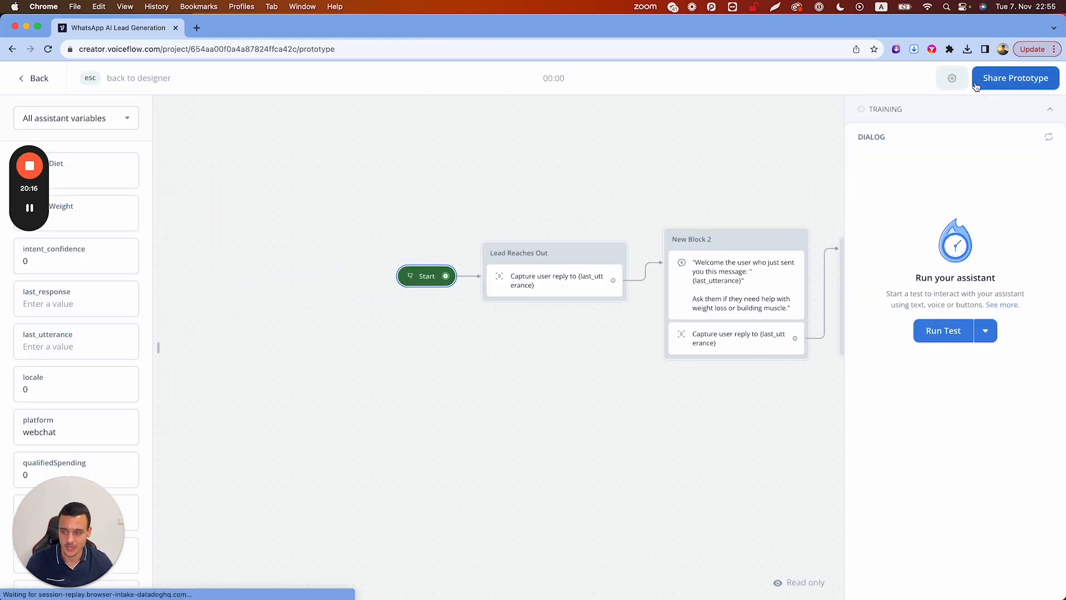
left_click(873, 525)
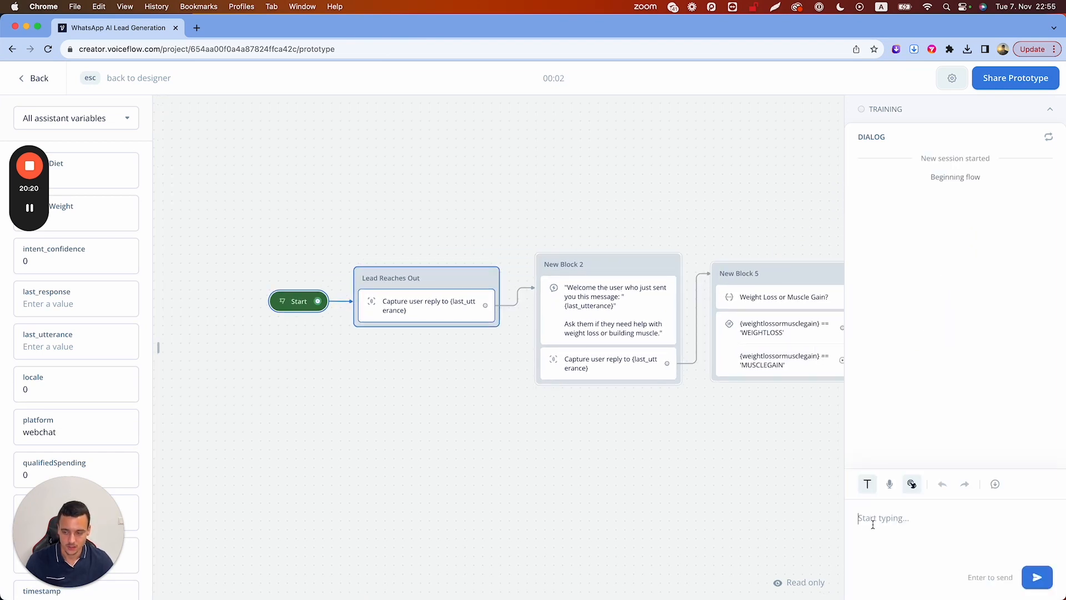
type("Hey")
key("Return")
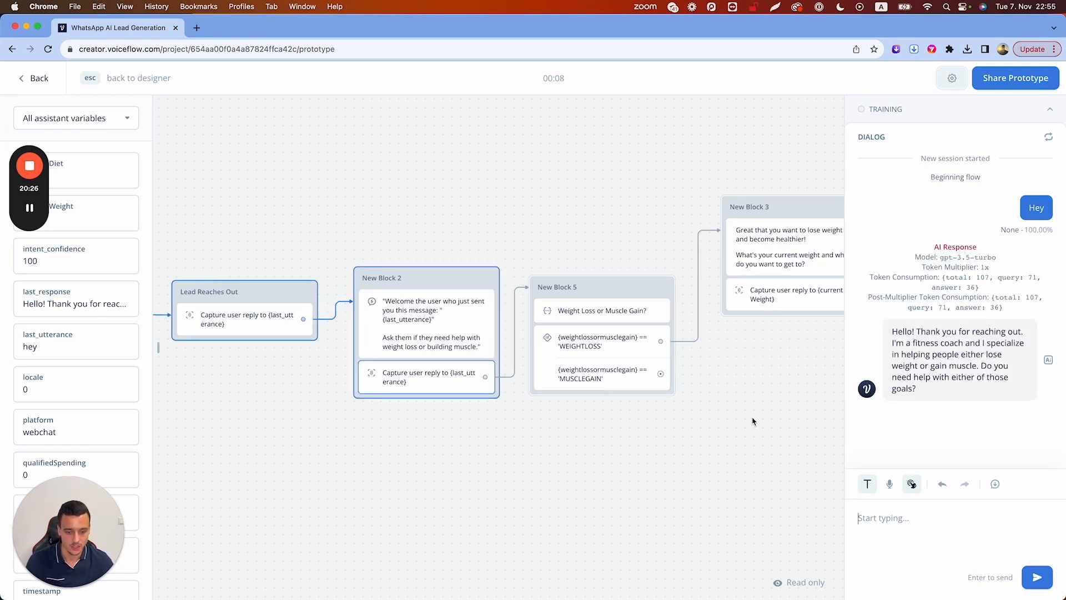
type("I want to lose weight")
key("Return")
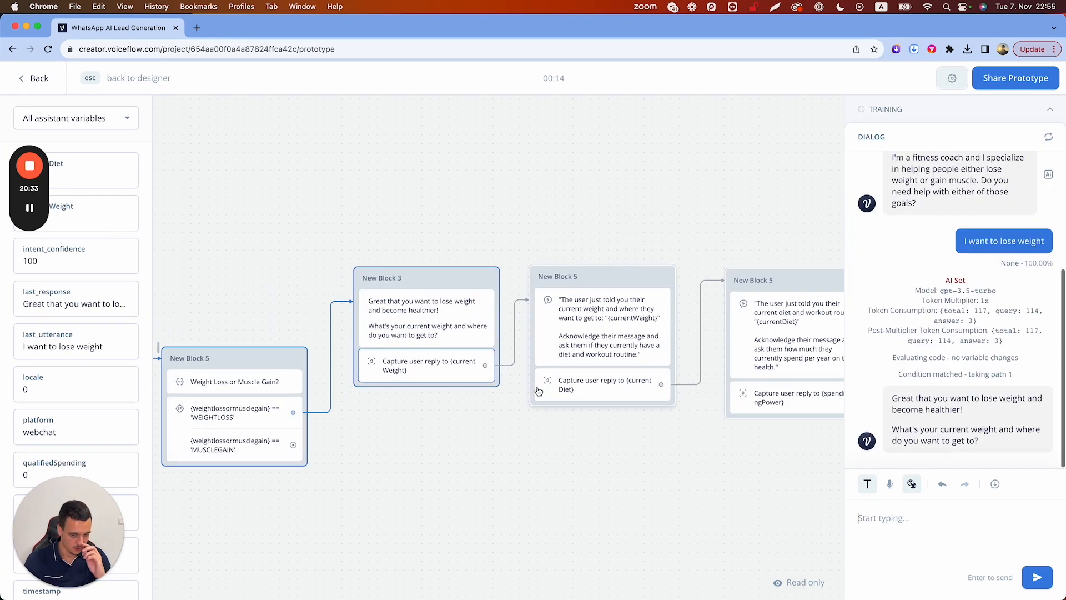
Answer with weight, 'no workout routine or diet yet' and 'I spend 600 a year', then exit the test
type("I weigh 60")
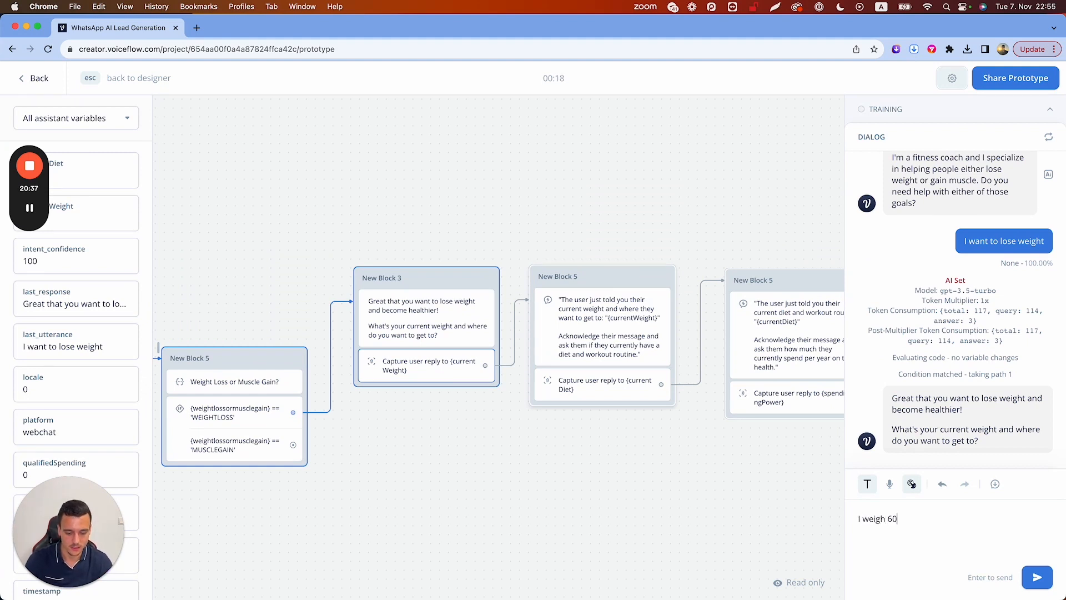
type("kg and want to lose 10")
key("Return")
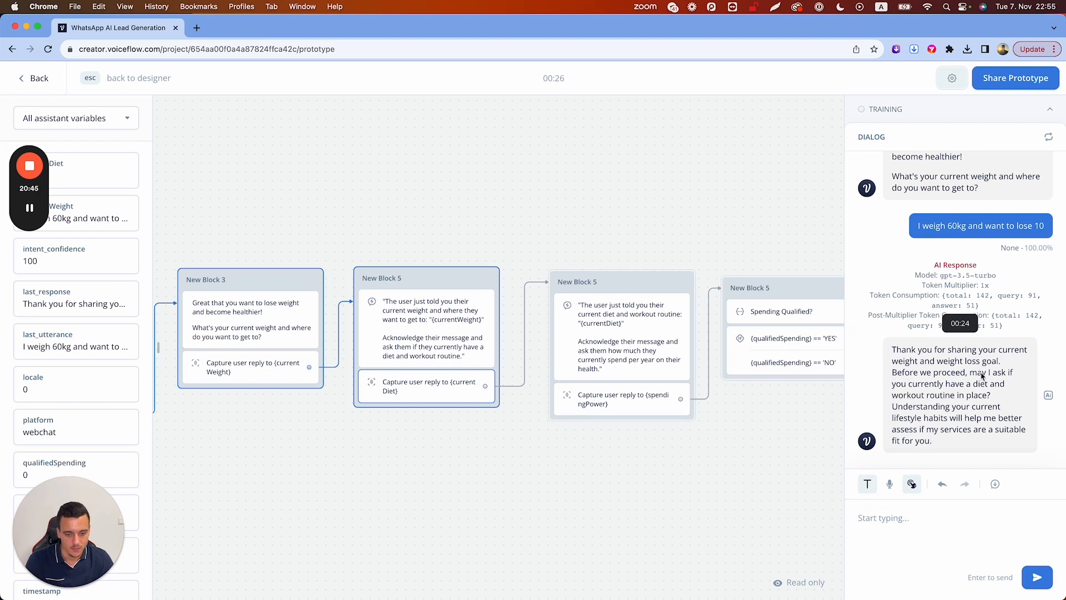
type("no workout routine or diet yet")
key("Return")
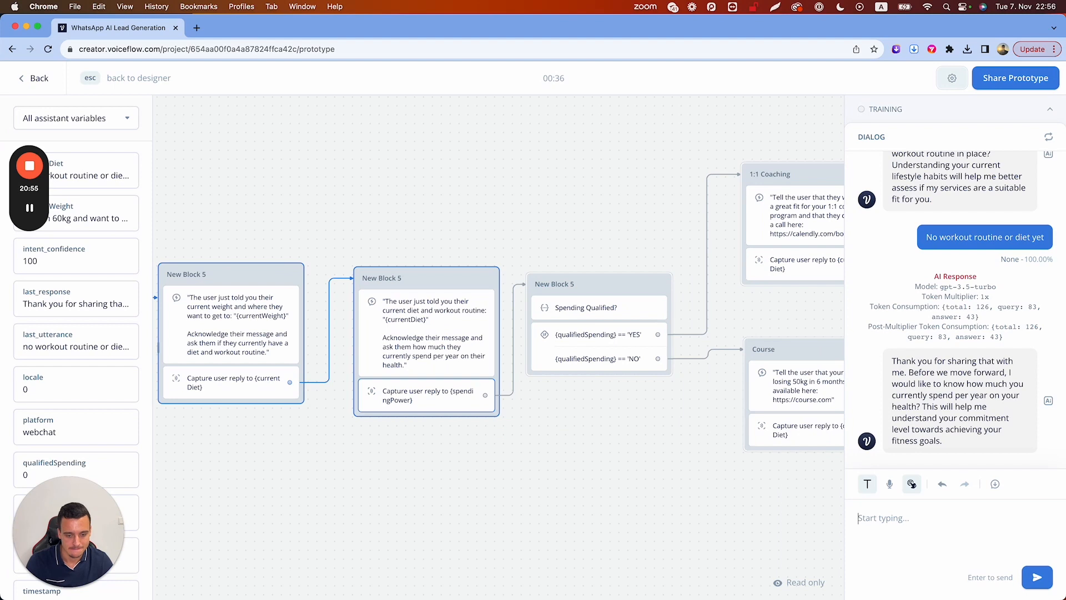
type("I spend")
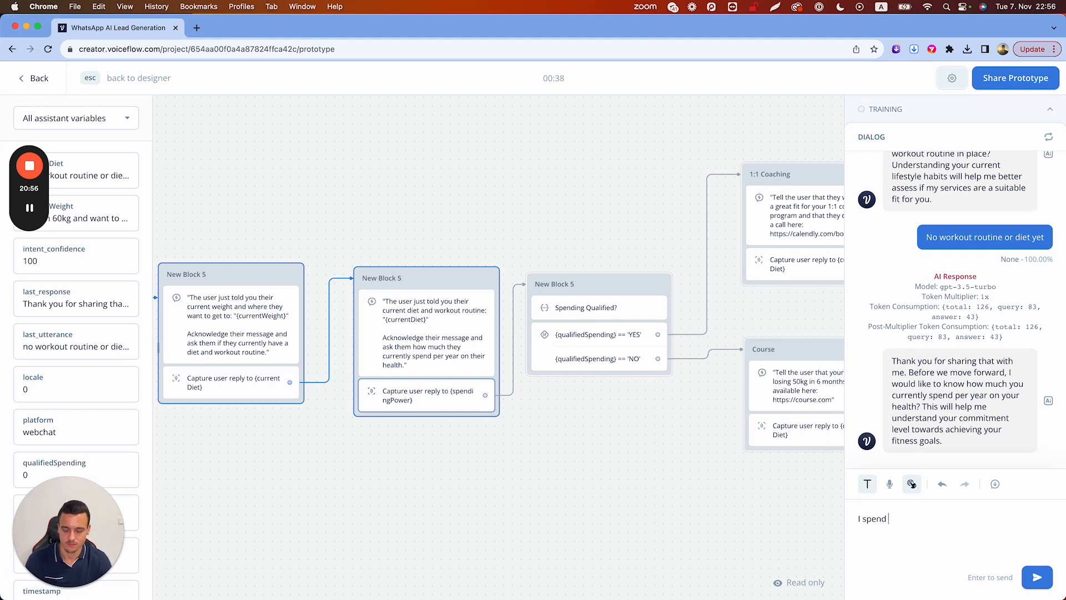
type(" 600 a yea")
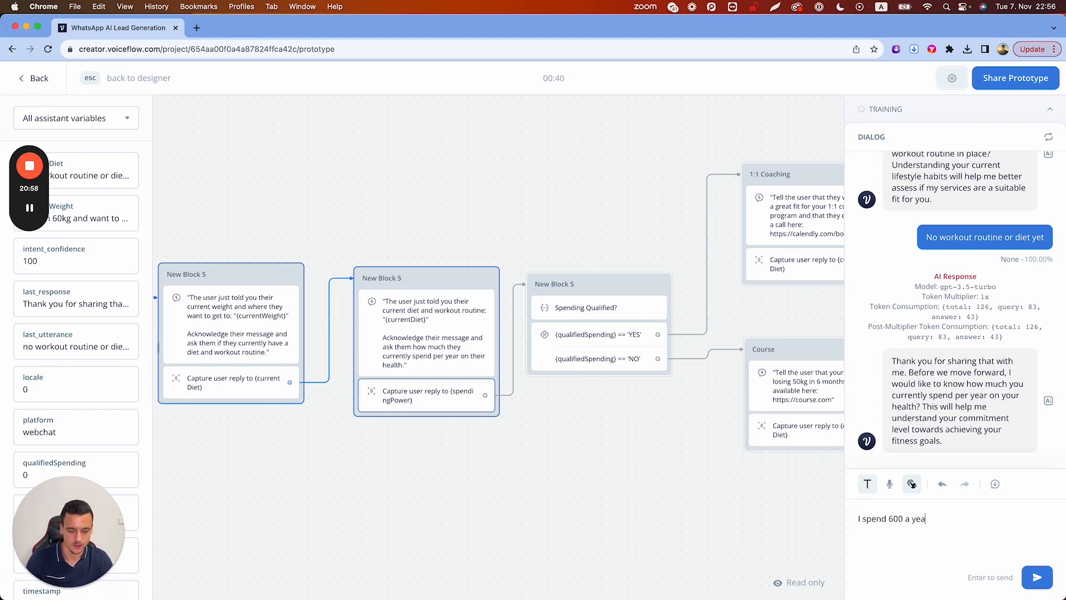
type("r")
key("Return")
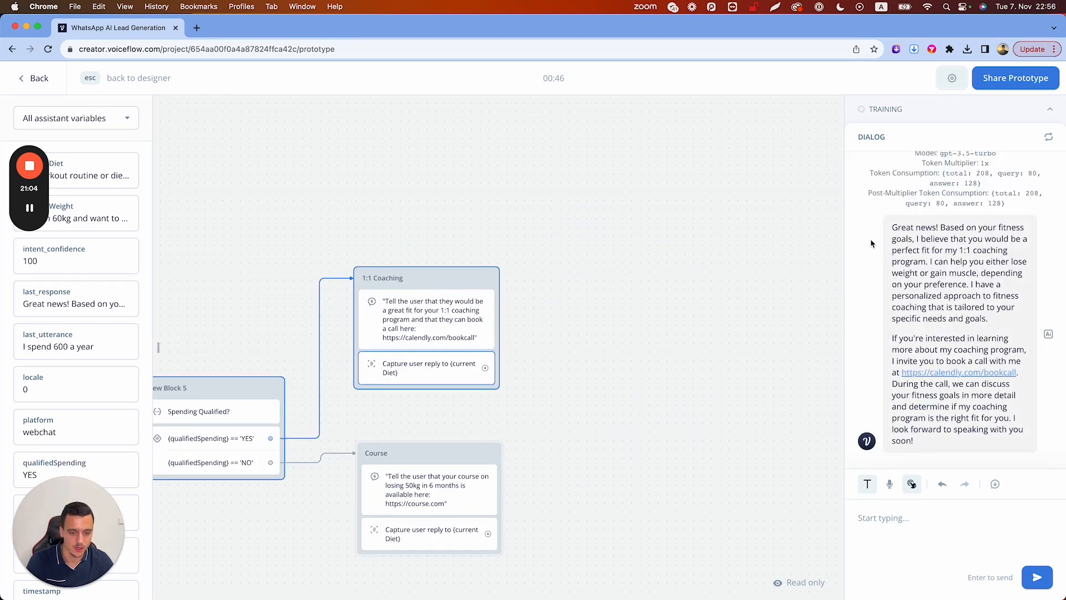
scroll(847, 239, "up", 5)
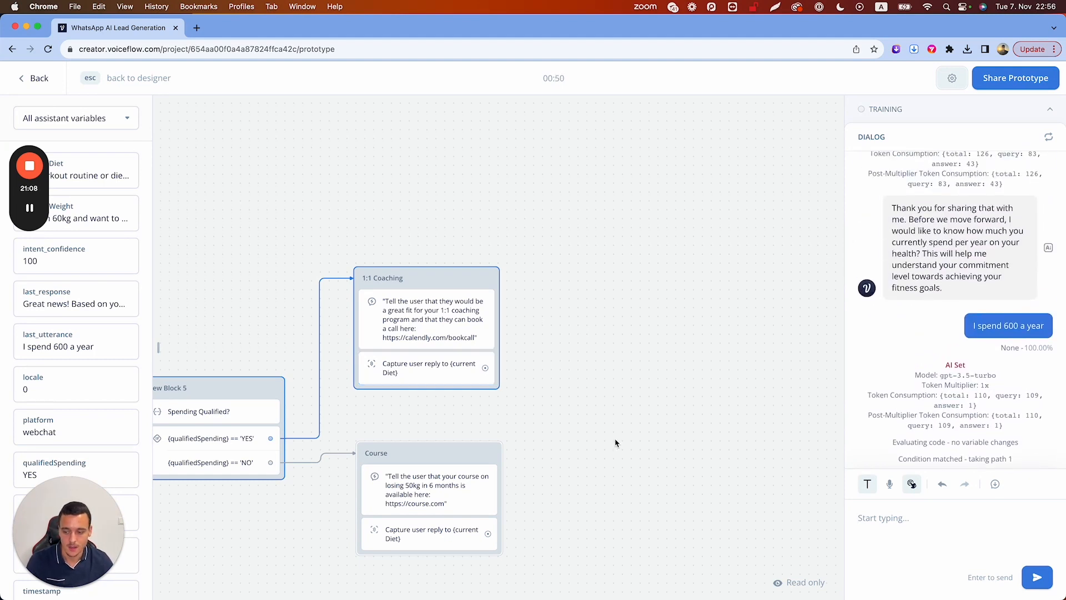
key("Escape")
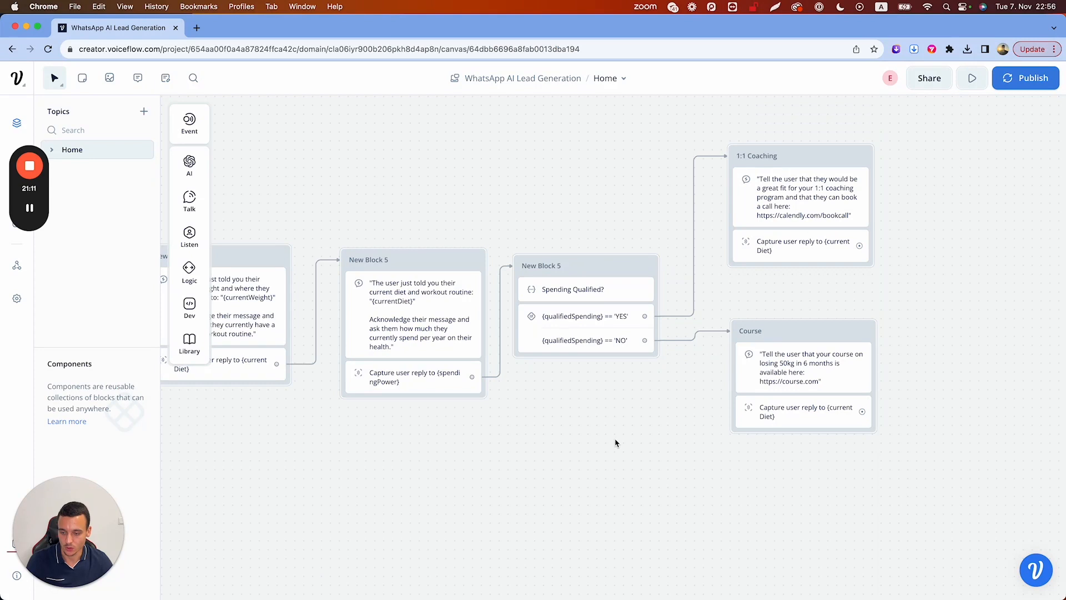
Duplicate the six blocks from New Block 3 onward and place the copies below the flow
scroll(615, 443, "down", 6)
scroll(615, 443, "left", 2)
scroll(615, 443, "down", 2)
scroll(615, 443, "right", 1)
scroll(615, 443, "up", 1)
left_click_drag(522, 199, 935, 298)
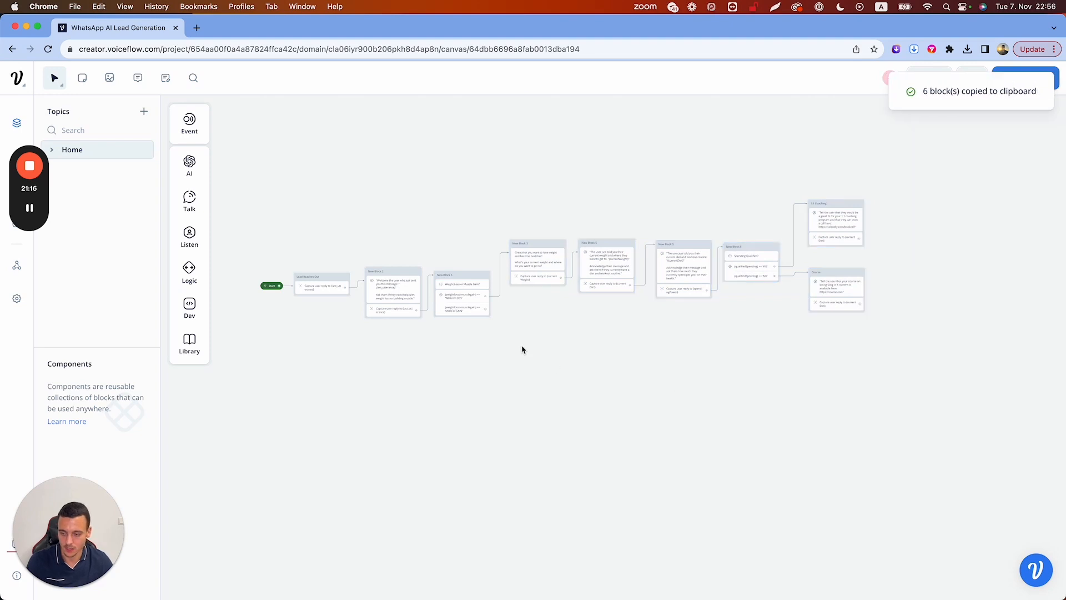
key("ctrl+v")
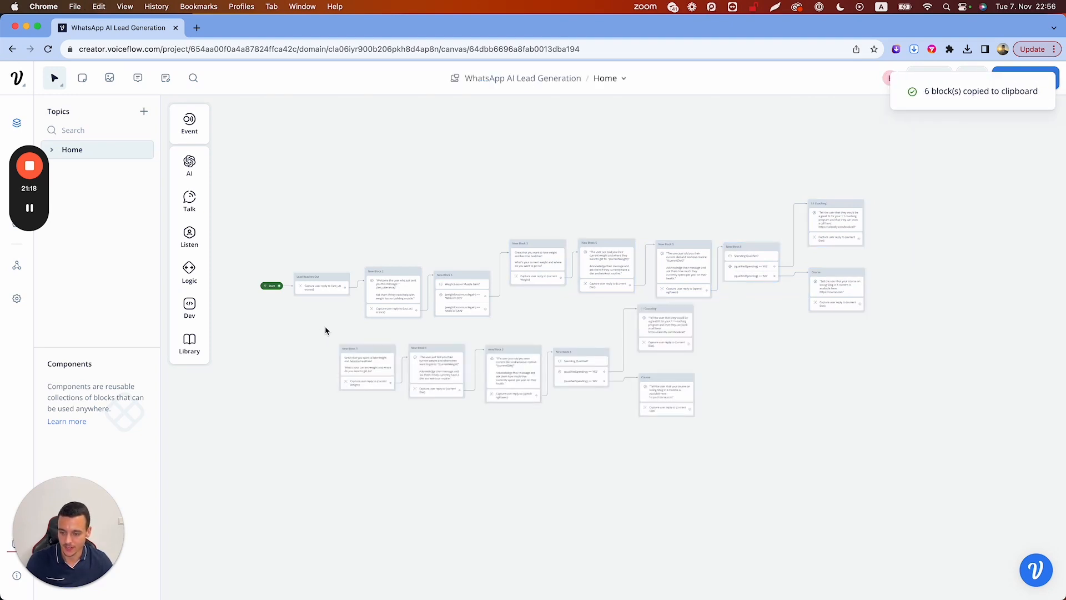
left_click_drag(326, 329, 778, 421)
left_click_drag(588, 357, 754, 383)
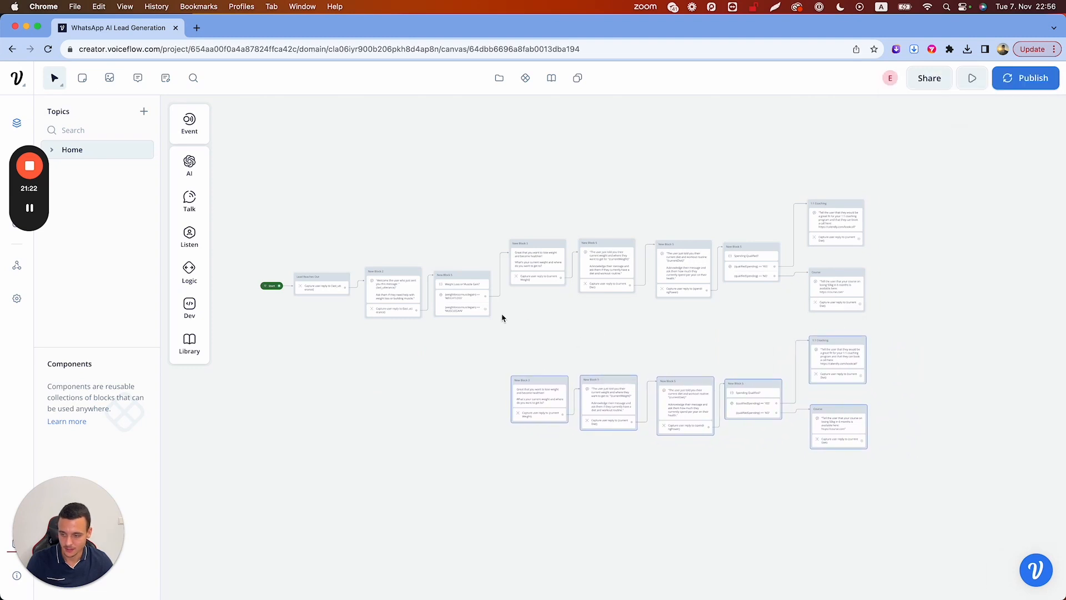
Connect the MUSCLEGAIN branch to the copied New Block 3
left_click_drag(484, 311, 526, 382)
left_click(552, 363)
scroll(552, 364, "up", 5)
scroll(552, 364, "down", 2)
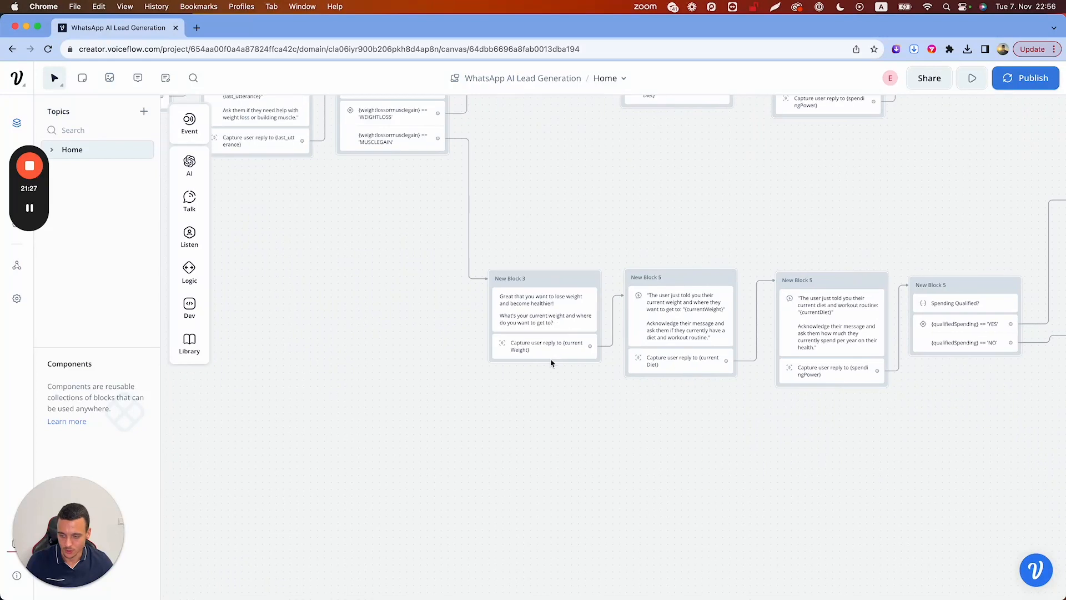
In the copied New Block 3 message, change 'lose weight' to 'gain muscle' and 'healthier' to 'fit'
left_click(529, 309)
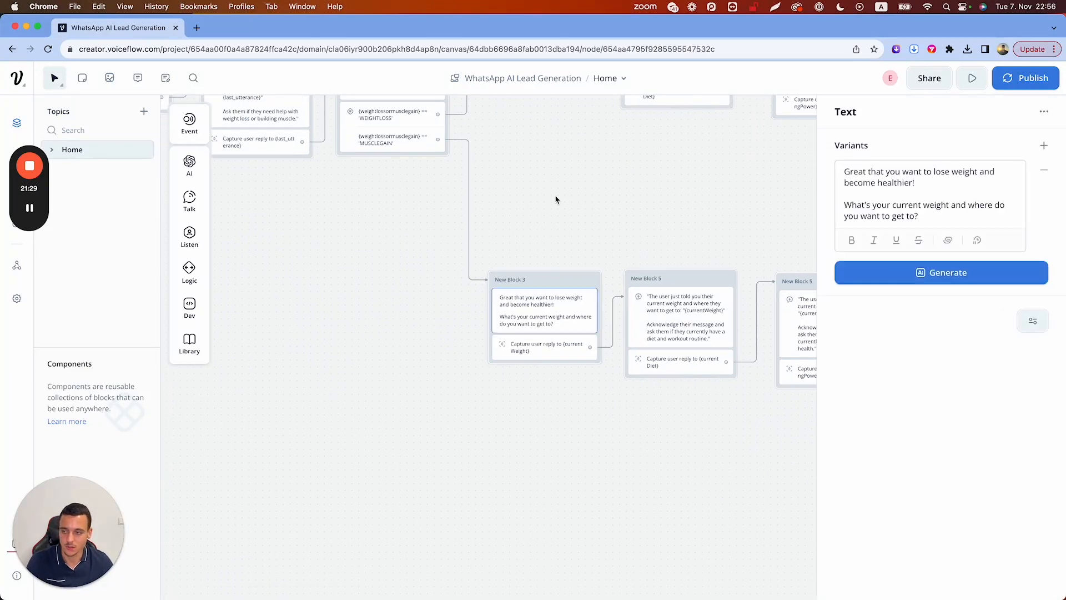
scroll(556, 200, "up", 5)
scroll(559, 395, "down", 2)
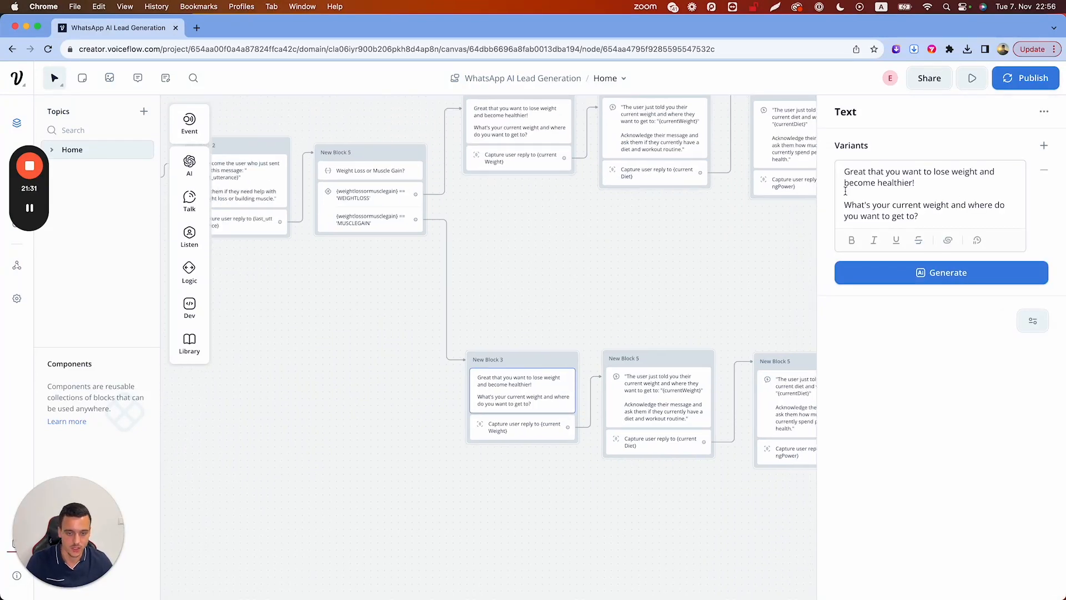
left_click_drag(933, 171, 977, 174)
type("gain muscle")
double_click(903, 182)
type("fitt")
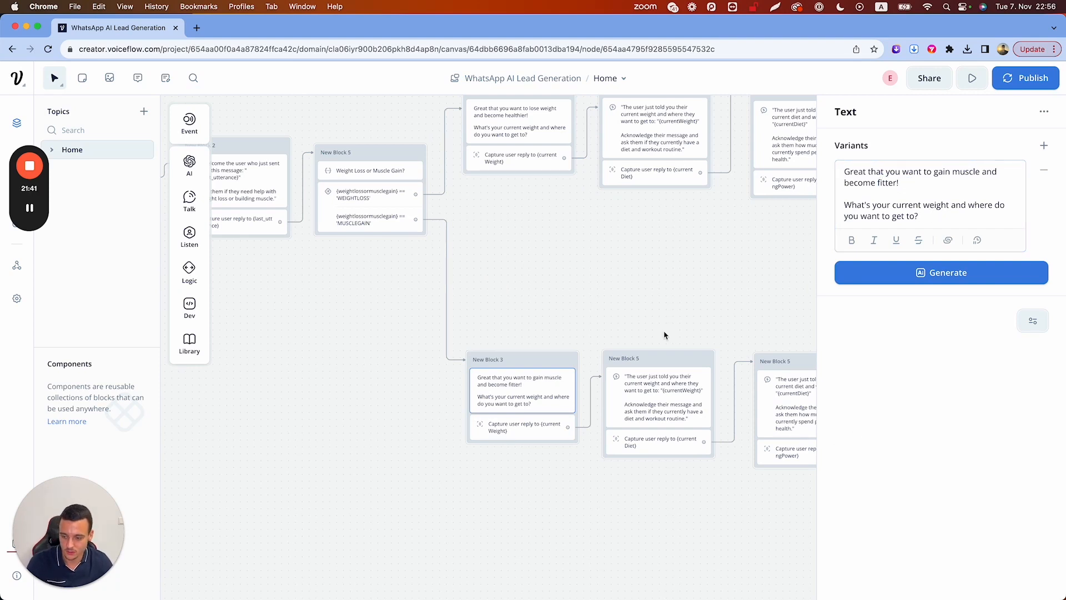
Review the copied weight capture and diet-and-workout AI steps' settings
left_click(533, 432)
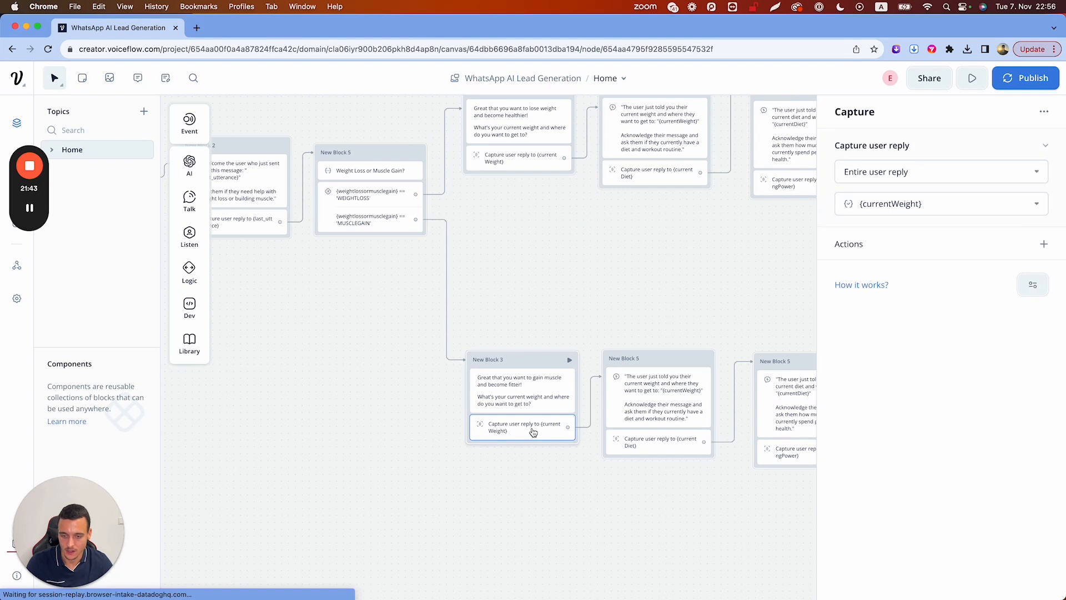
left_click(615, 378)
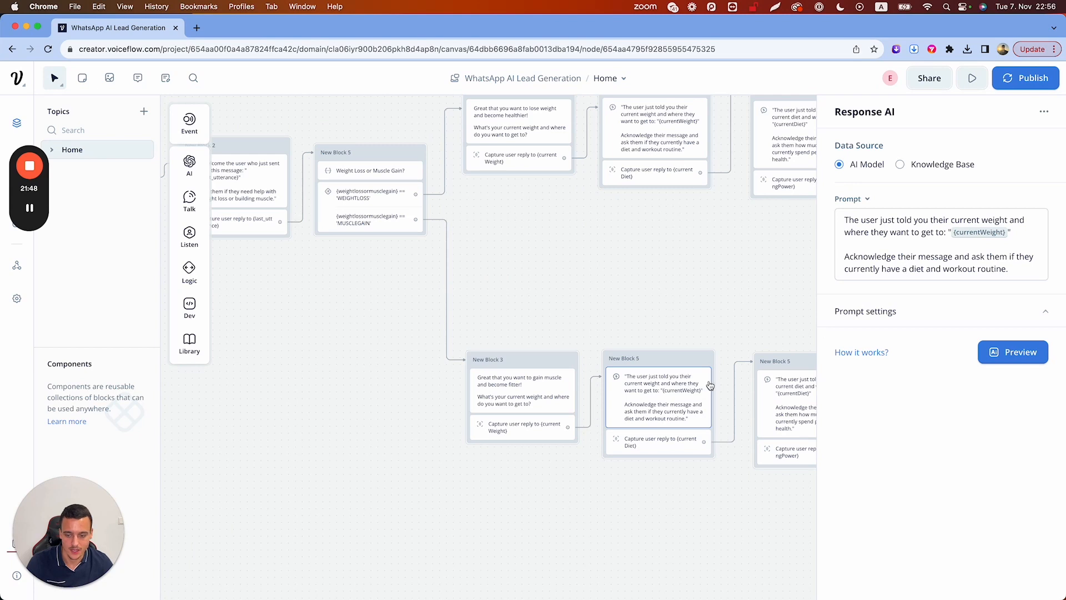
left_click(730, 307)
left_click(676, 383)
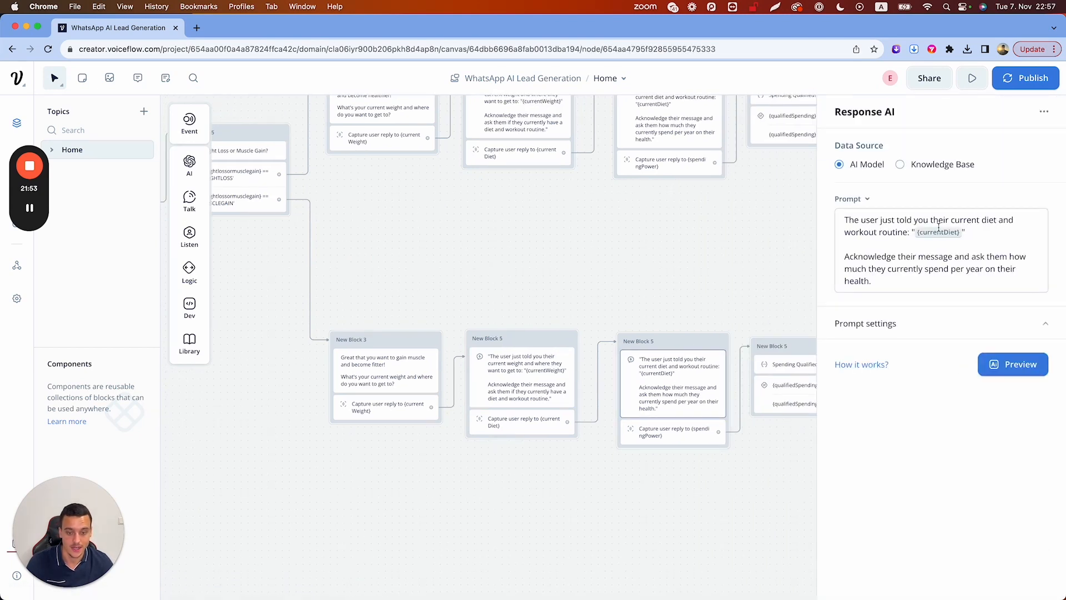
left_click(704, 252)
Add 'on gaining muscle' to the muscle-gain 1:1 Coaching prompt
left_click(785, 278)
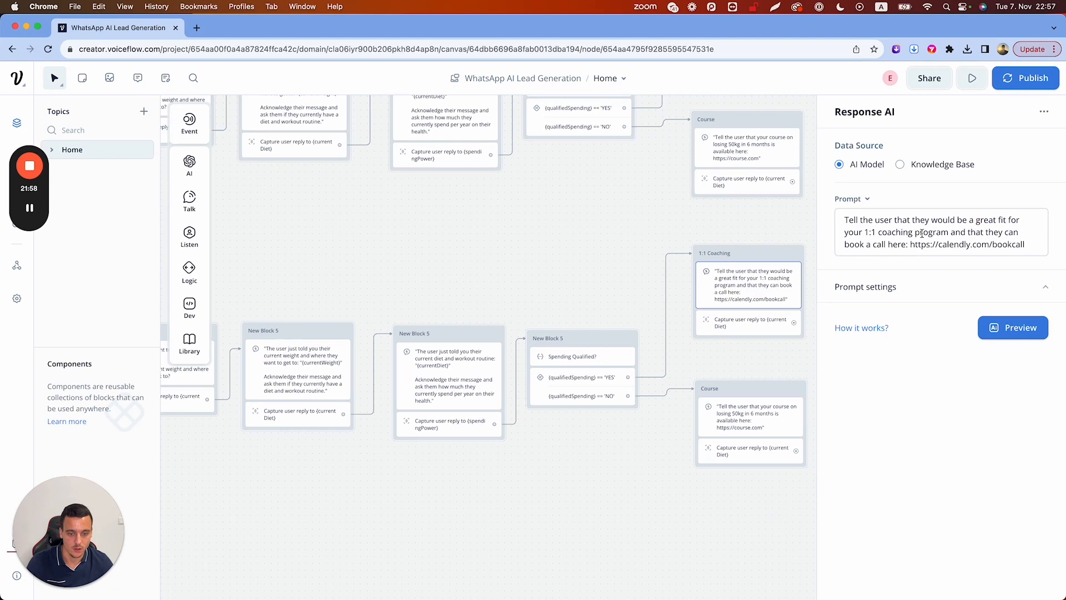
left_click(954, 233)
type("on gainin")
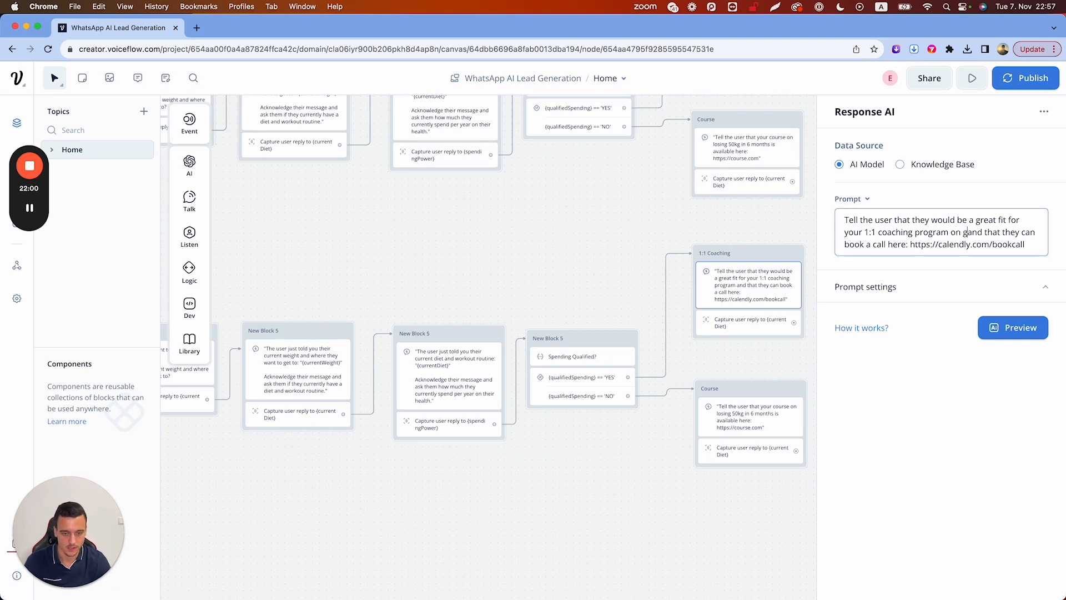
type("g muscle")
left_click(871, 413)
Change the muscle-gain Course prompt to 'building 10kg of lean muscle mass in 3 months is available here'
left_click(734, 409)
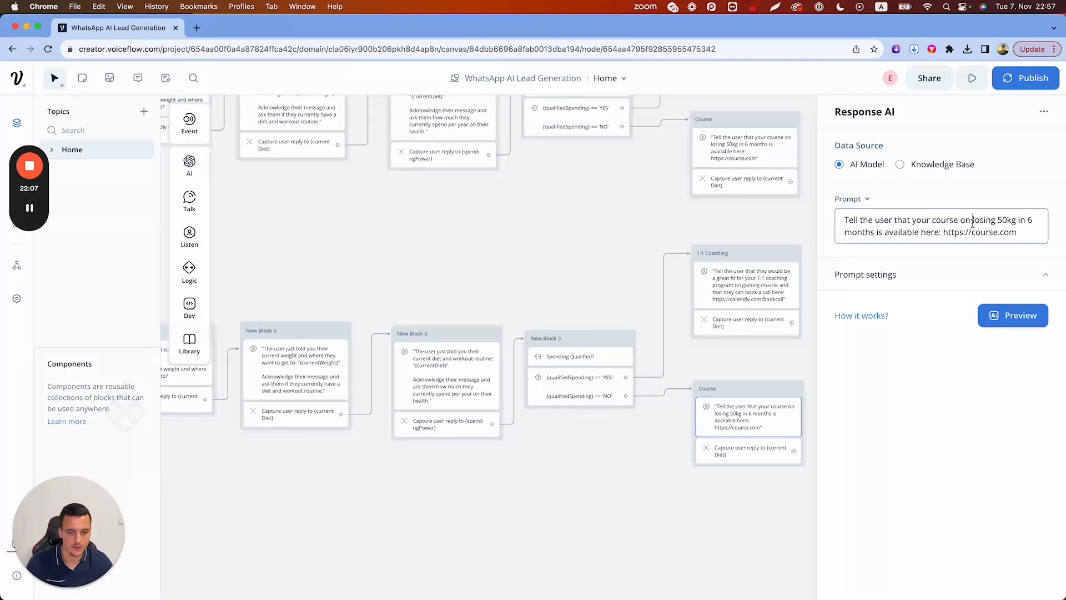
left_click_drag(973, 221, 932, 232)
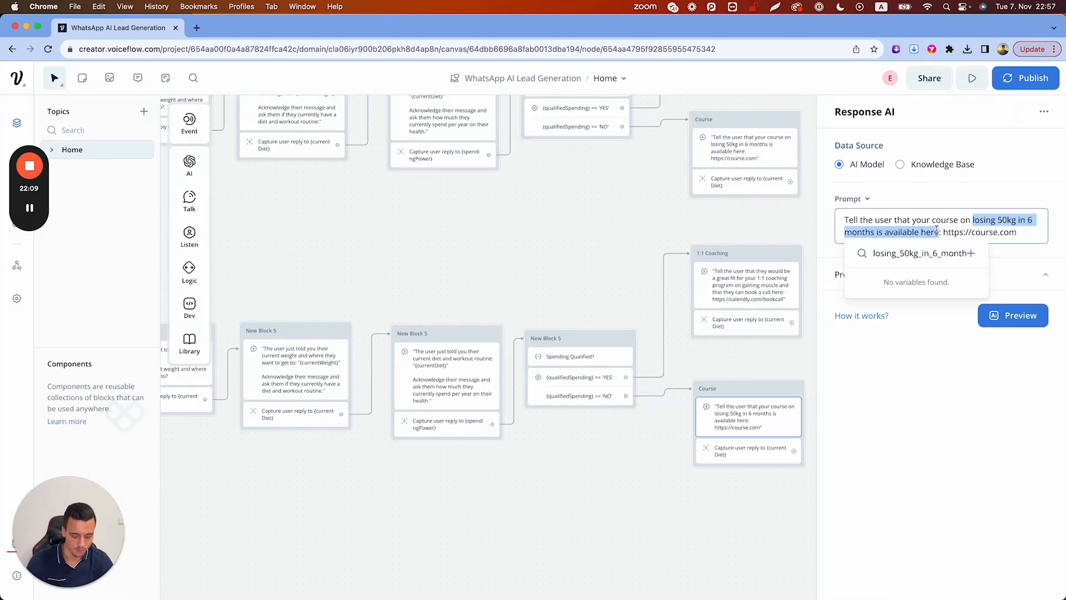
type("building ")
type("10kg of lean")
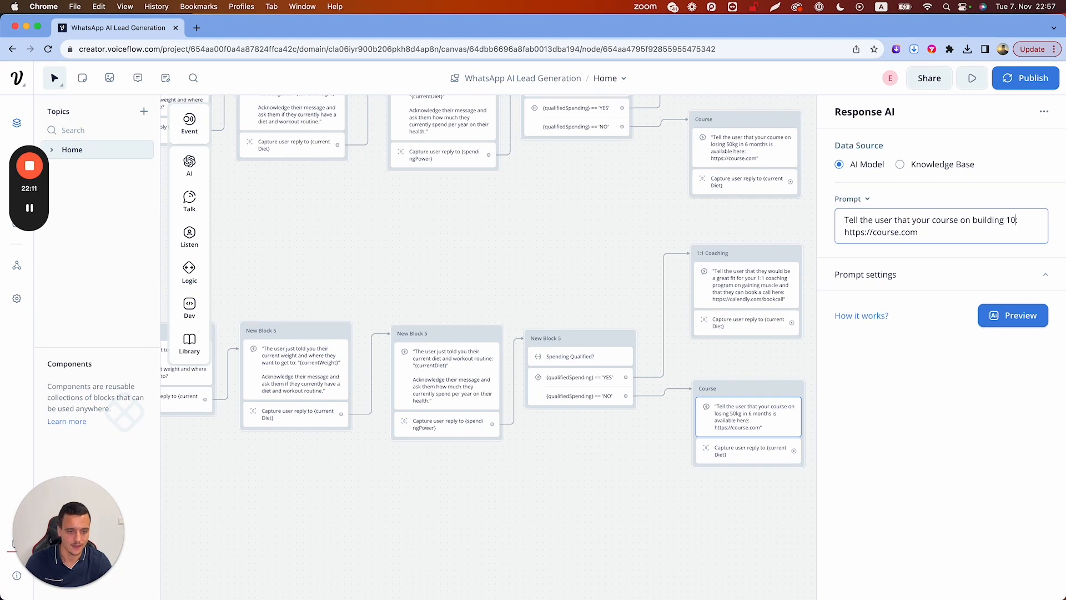
type(" muscle mass in 3 ")
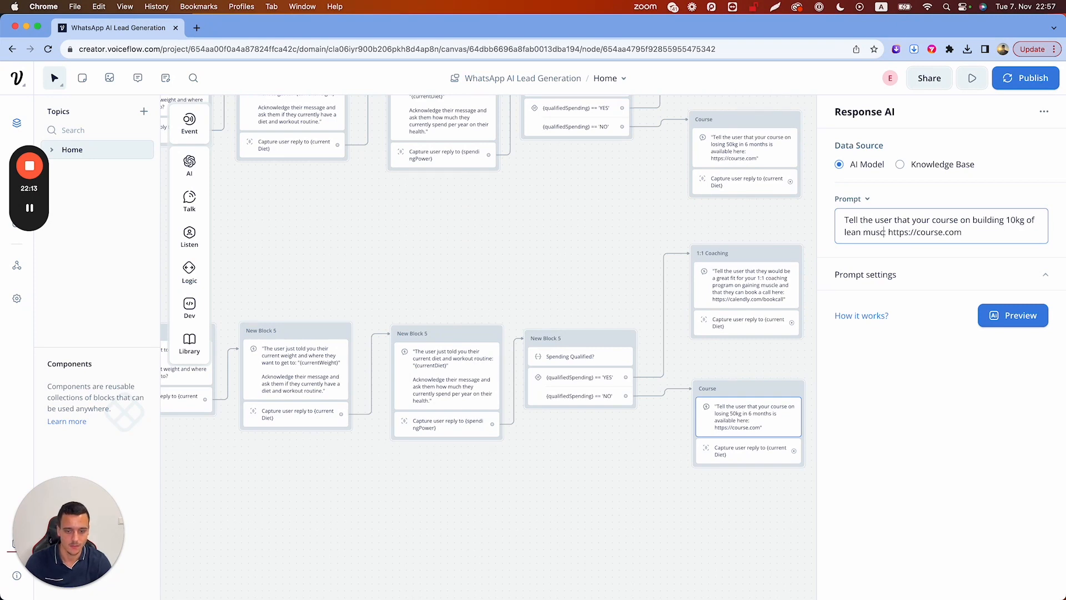
type("months i")
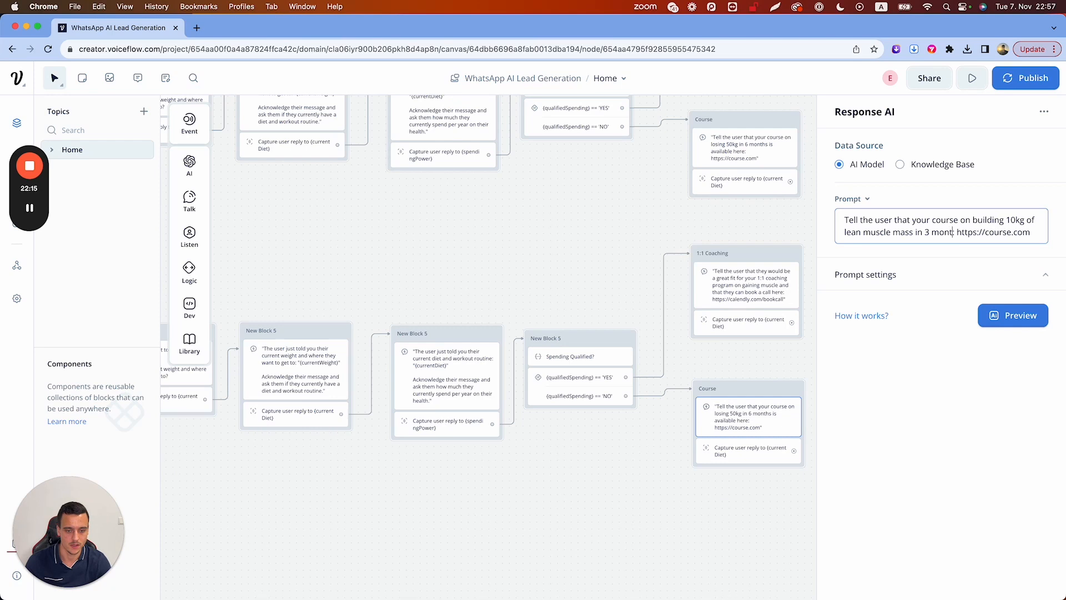
type("s available here:")
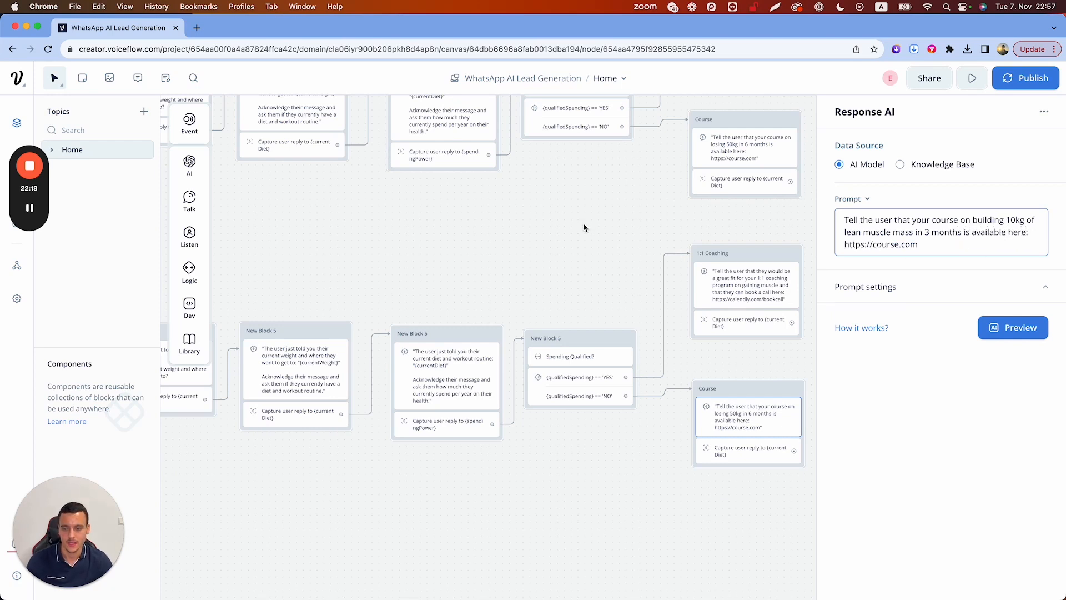
left_click(583, 228)
scroll(583, 227, "down", 5)
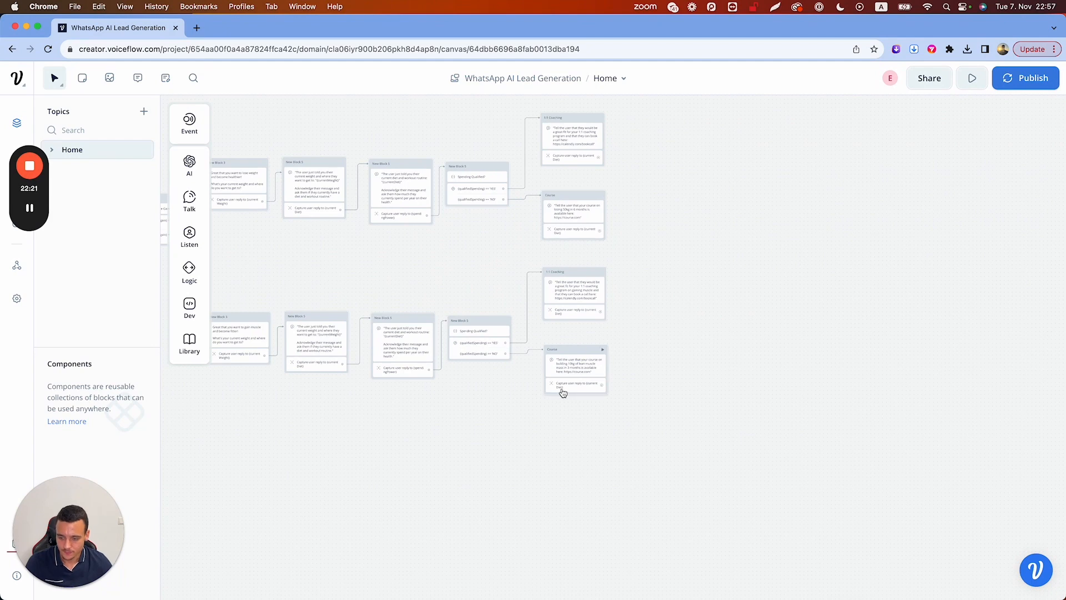
scroll(563, 393, "up", 1)
scroll(563, 393, "up", 1)
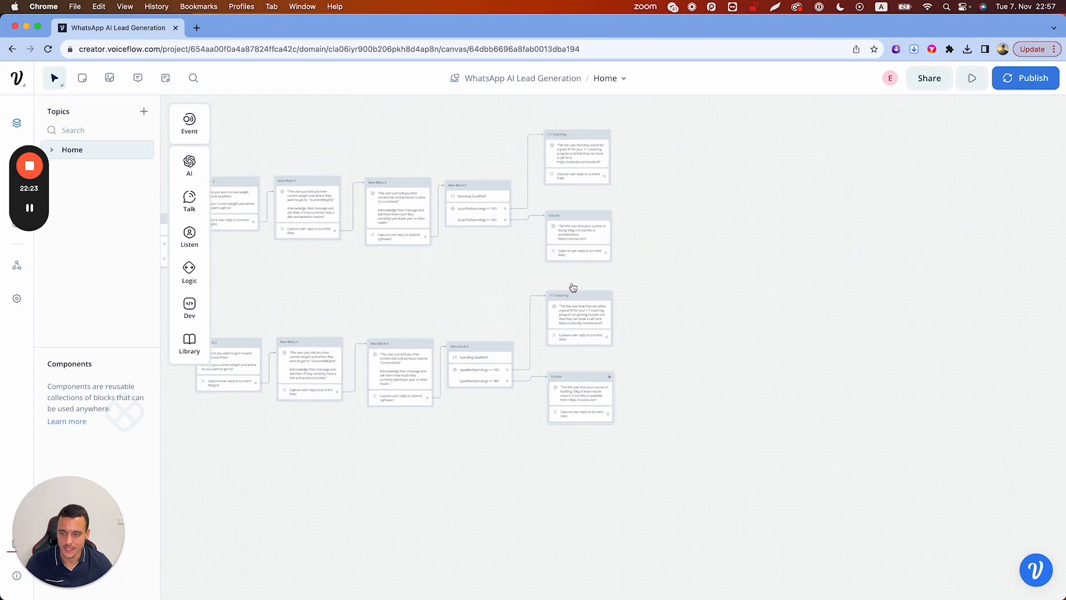
scroll(578, 176, "up", 3)
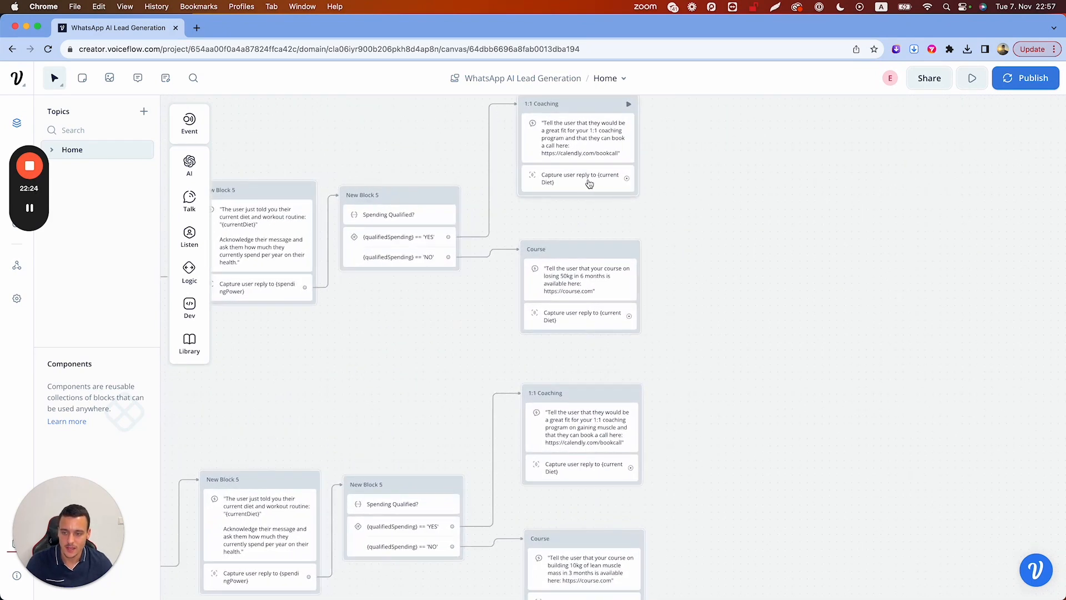
Set the upper 1:1 Coaching and Course capture steps to store replies in last_utterance
left_click(589, 183)
left_click(1000, 202)
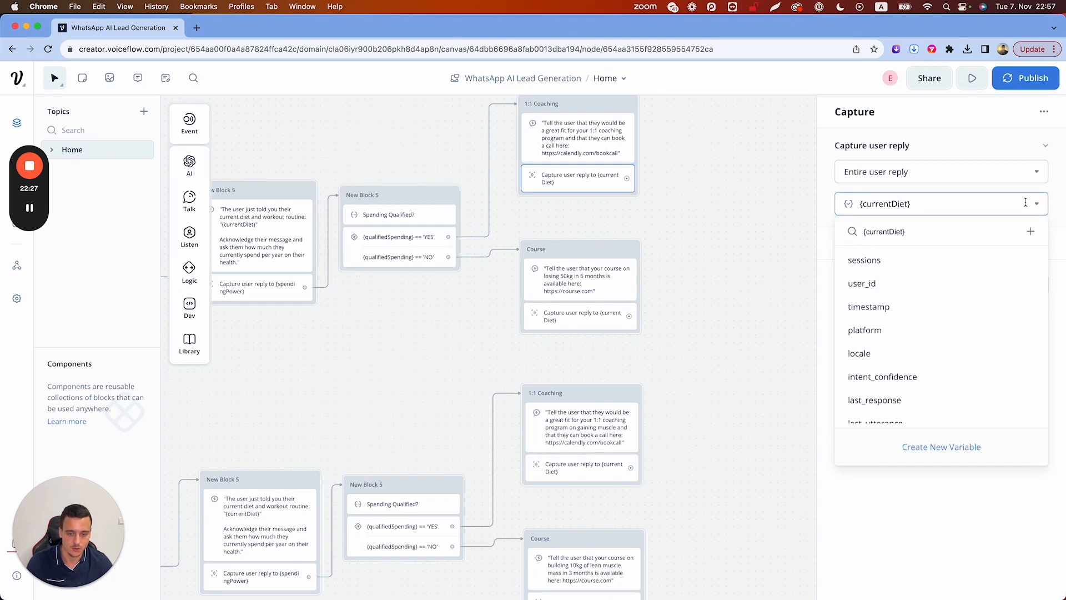
scroll(900, 377, "down", 1)
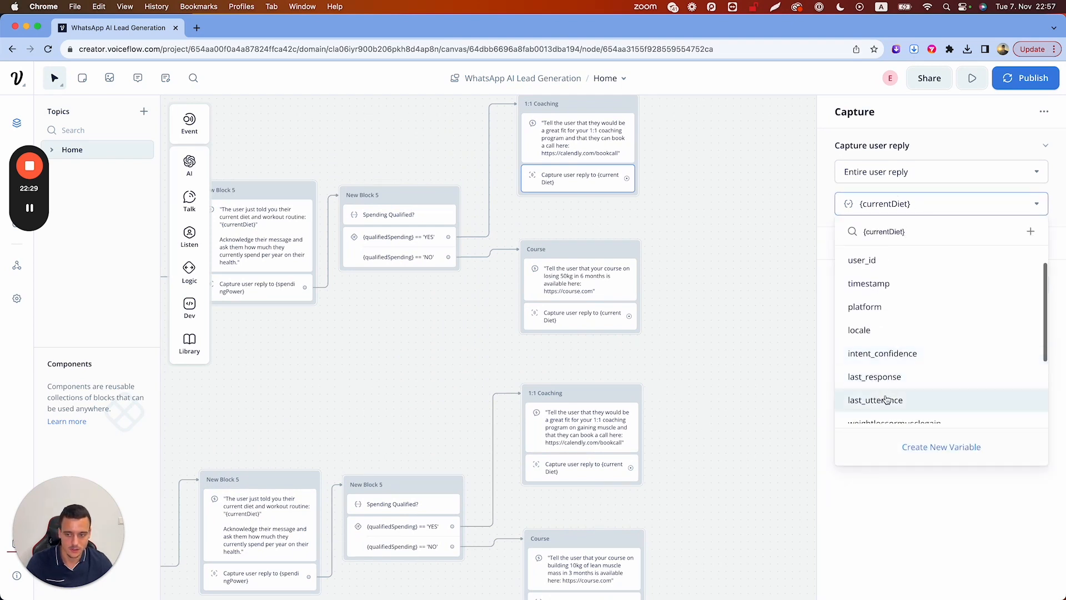
left_click(887, 401)
left_click(557, 325)
left_click(940, 204)
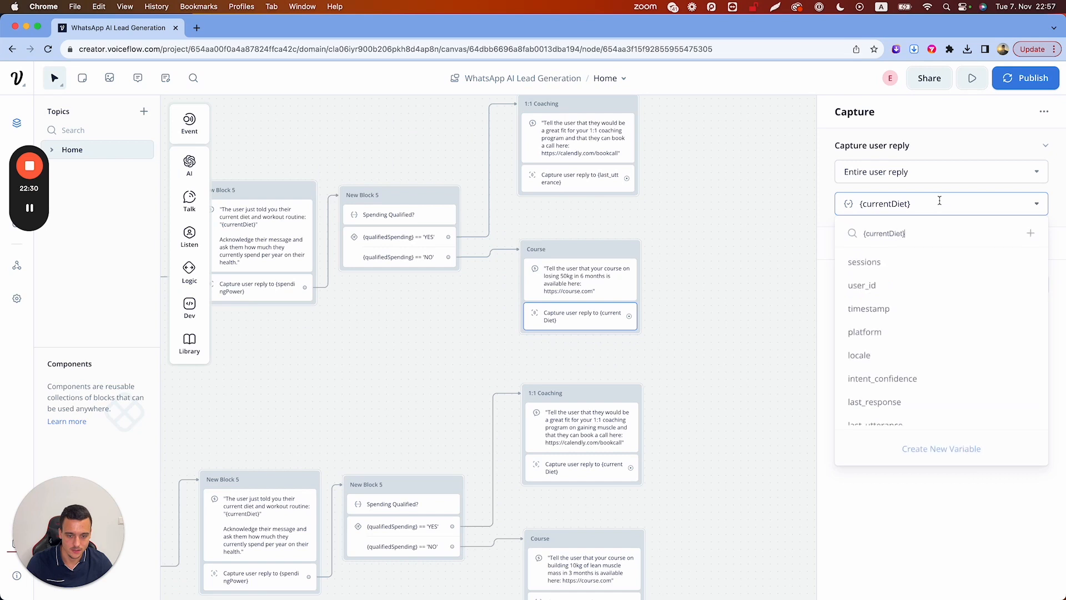
scroll(923, 364, "down", 1)
left_click(911, 401)
Set the lower 1:1 Coaching and Course capture steps to store replies in last_utterance
left_click(620, 462)
left_click(888, 203)
scroll(895, 355, "down", 3)
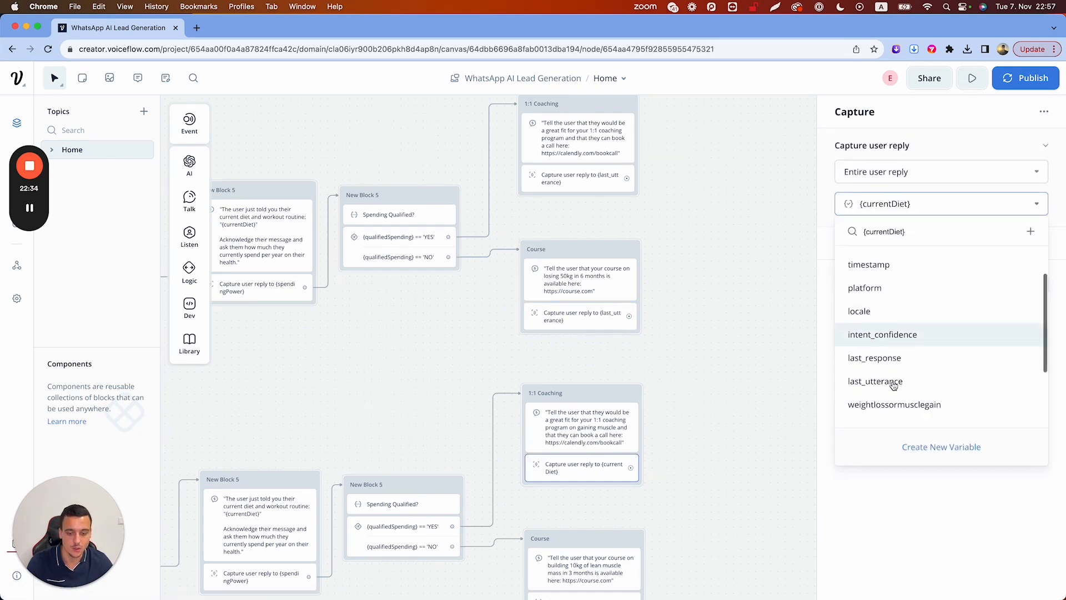
left_click(896, 348)
scroll(658, 477, "down", 5)
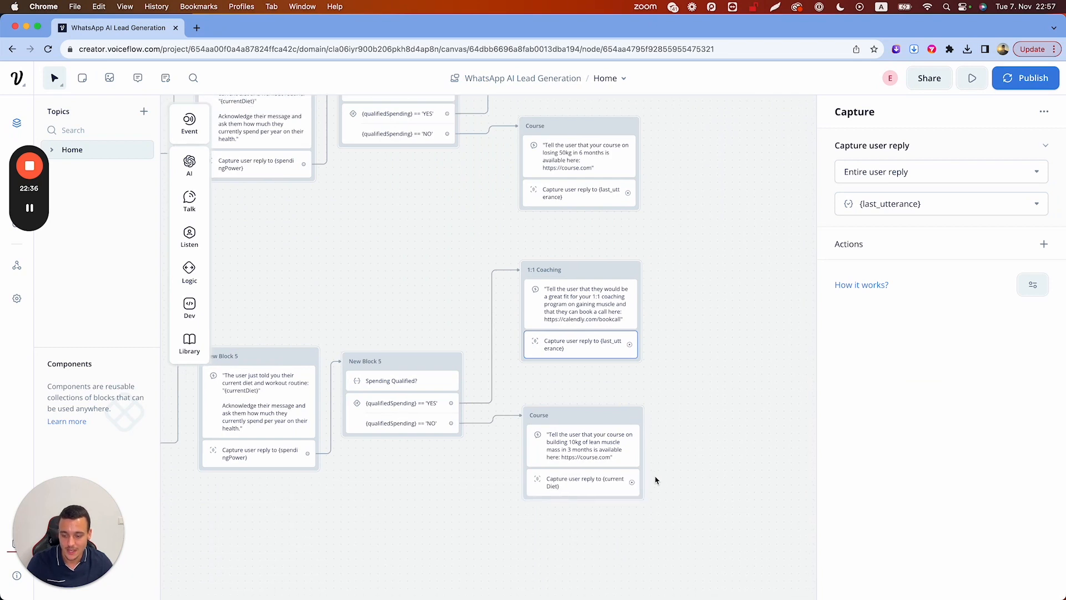
left_click(569, 487)
left_click(894, 206)
scroll(885, 362, "down", 1)
left_click(877, 383)
left_click(687, 391)
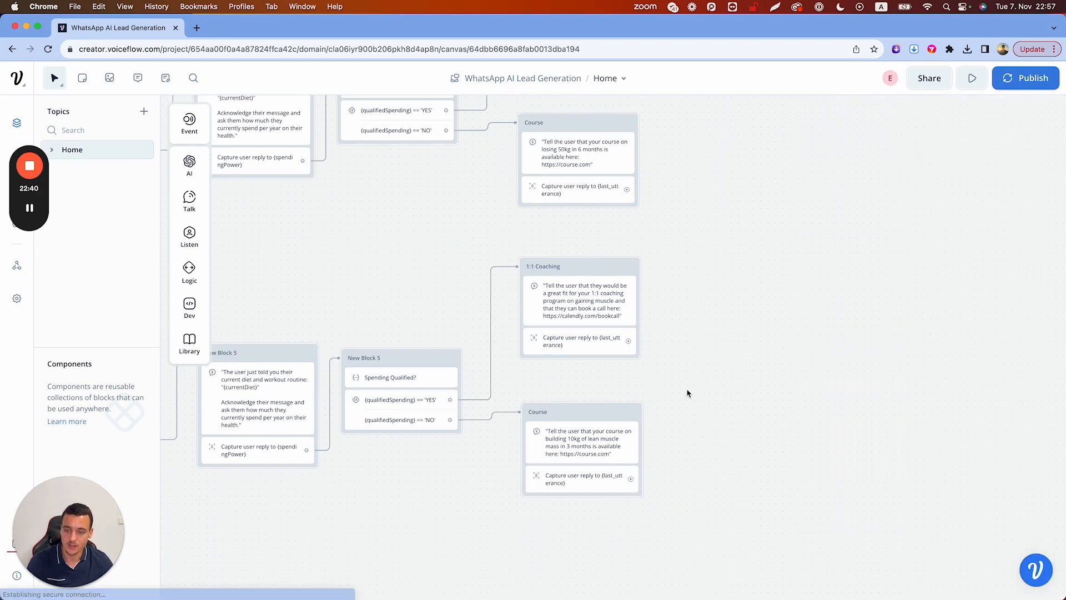
scroll(689, 393, "down", 3)
scroll(687, 393, "down", 1)
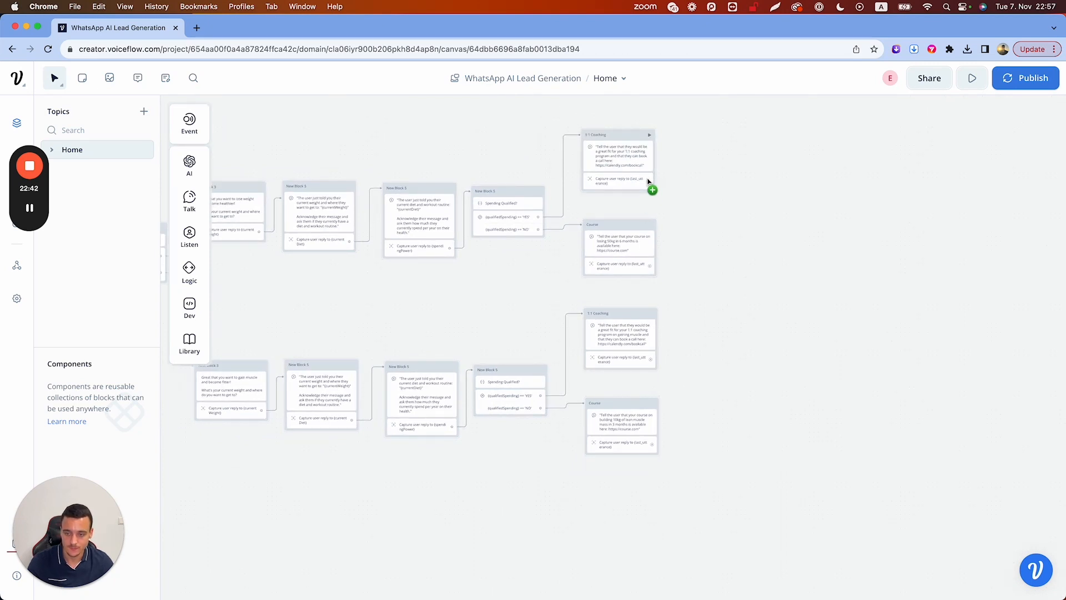
Add a Response AI block, New Block 16, that answers from the Knowledge Base
mouse_move(189, 162)
left_click_drag(250, 162, 734, 254)
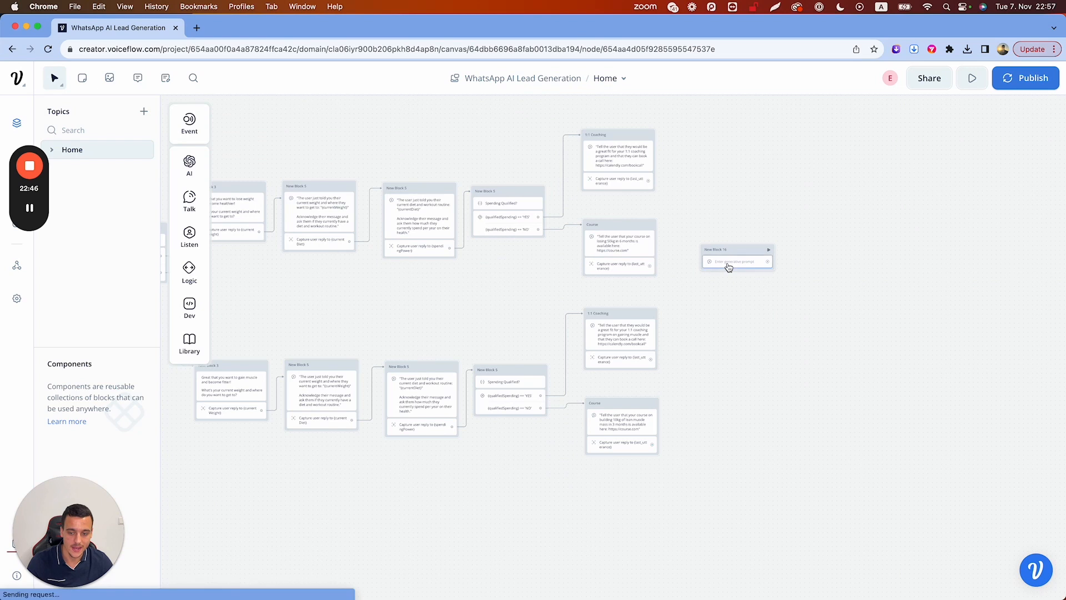
left_click(728, 265)
left_click(923, 166)
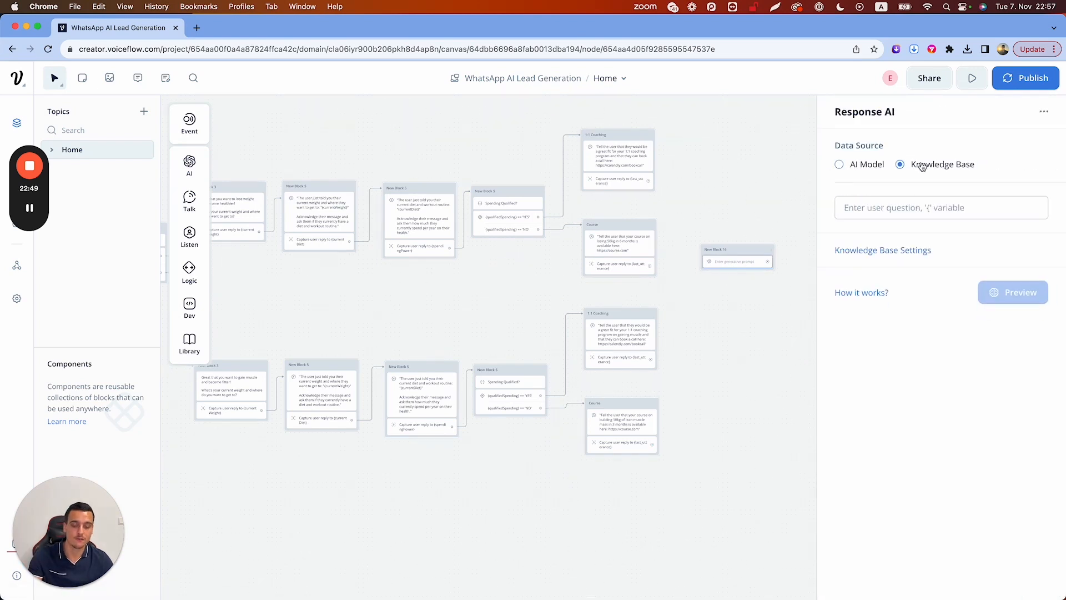
Connect both 1:1 Coaching and both Course blocks to New Block 16
left_click_drag(647, 180, 719, 250)
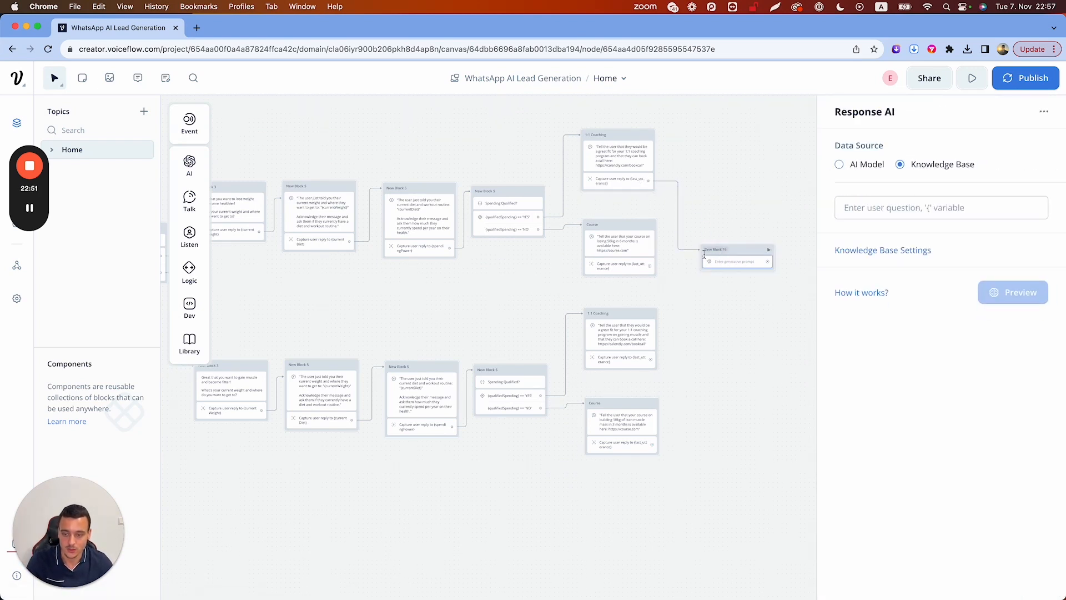
left_click_drag(650, 266, 731, 259)
left_click_drag(651, 359, 707, 253)
left_click_drag(652, 447, 708, 253)
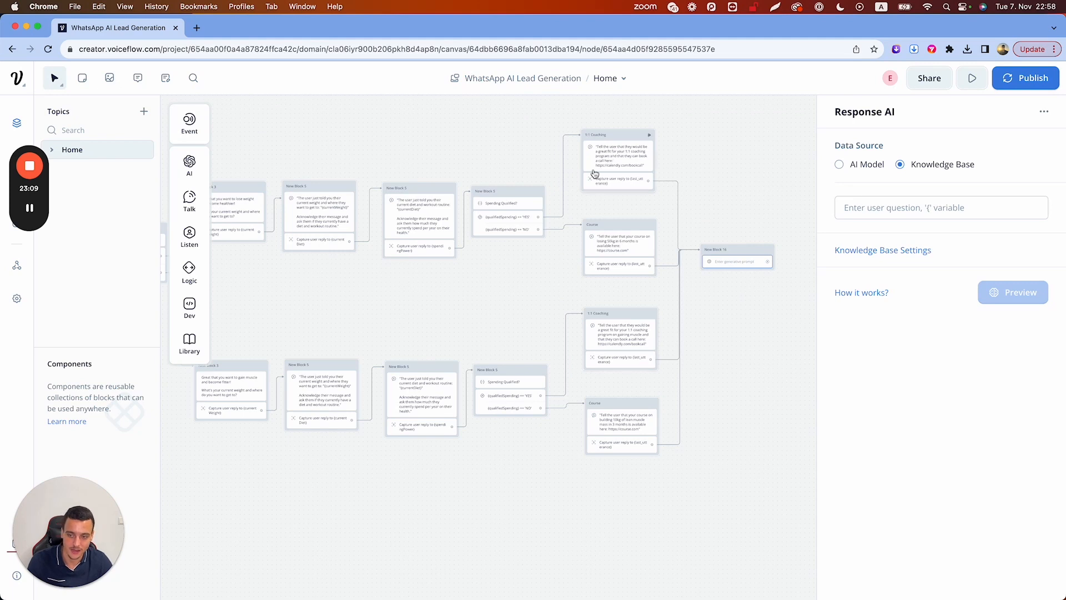
Move New Block 16 lower and add an API step to it
left_click_drag(740, 252, 739, 274)
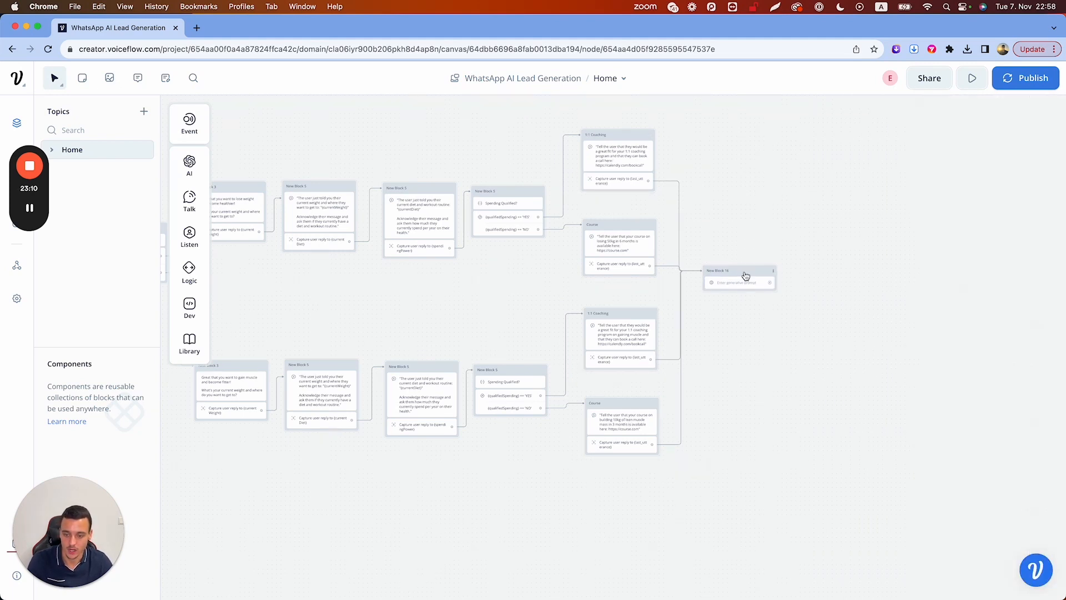
mouse_move(190, 307)
left_click_drag(244, 306, 725, 292)
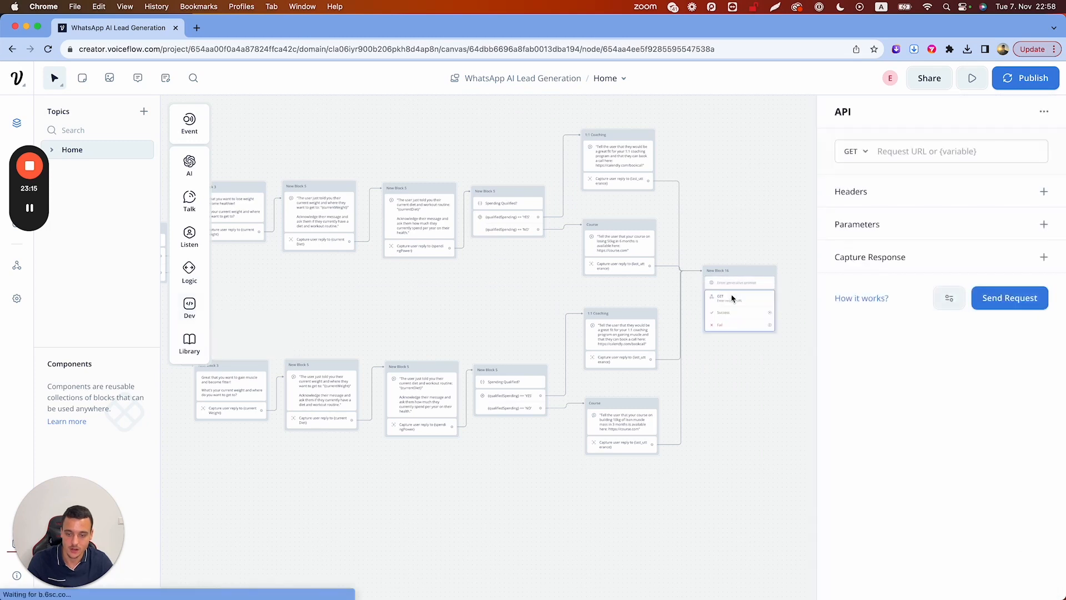
Make the API request a POST with a 'Current Weight' header set to {currentWeight}
left_click(866, 160)
left_click(863, 200)
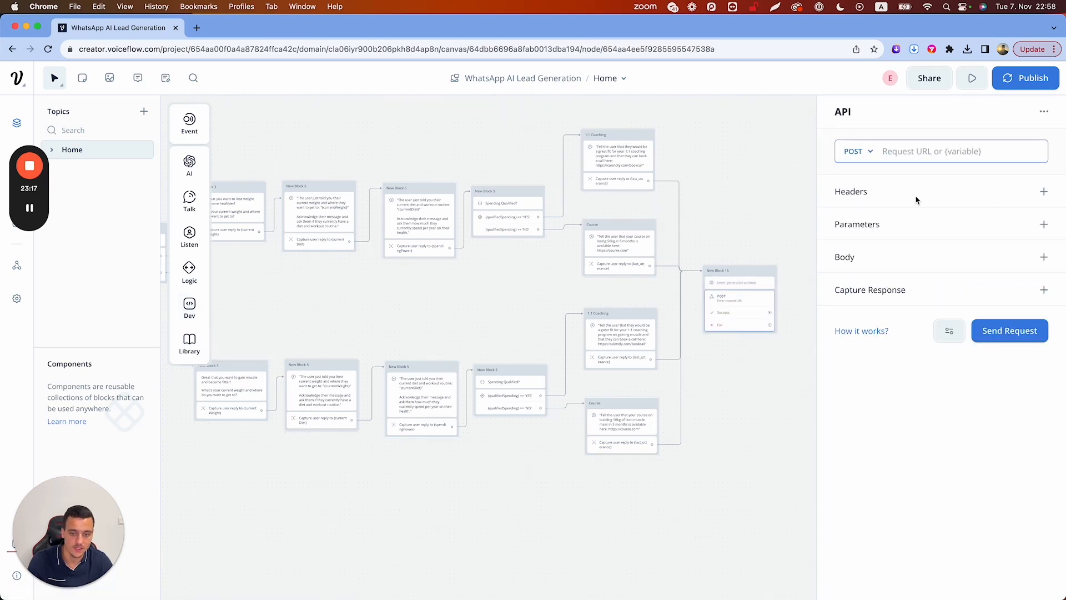
left_click(1044, 191)
left_click(887, 218)
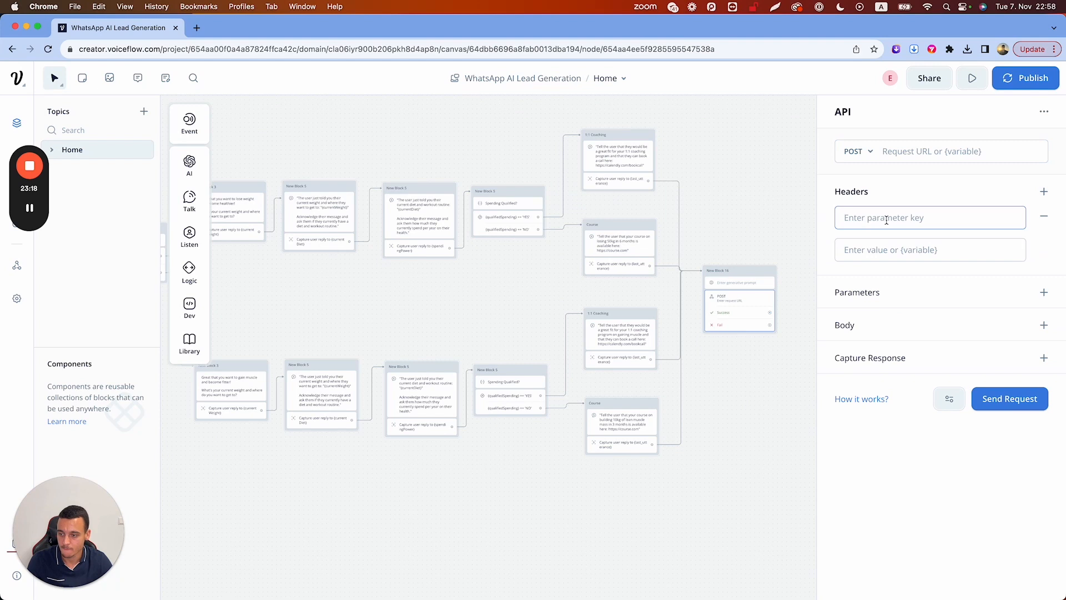
type("Current Weight")
left_click(885, 250)
type("{curre")
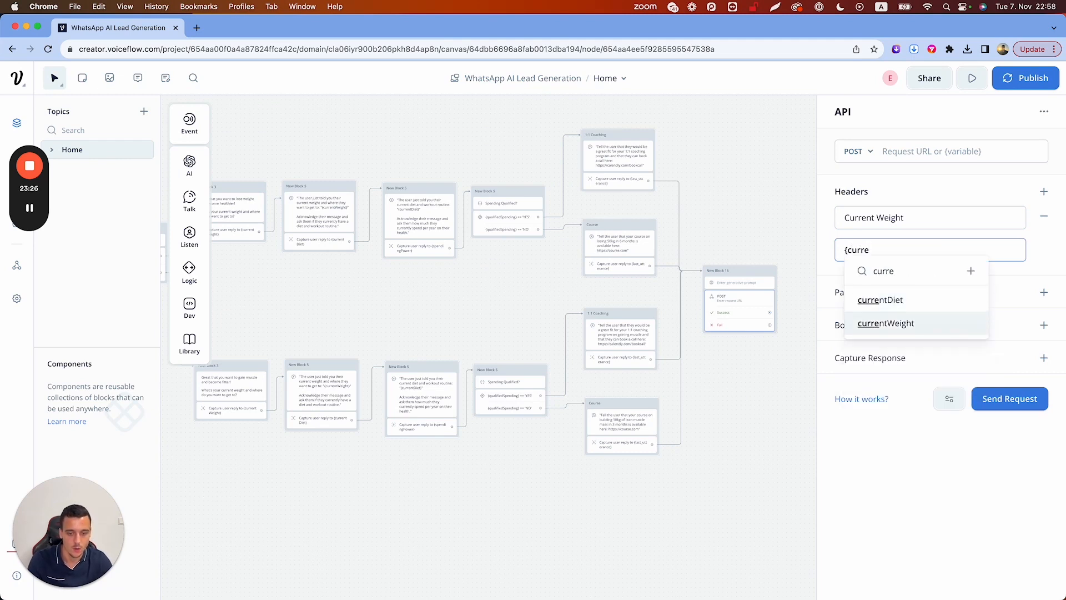
left_click(886, 323)
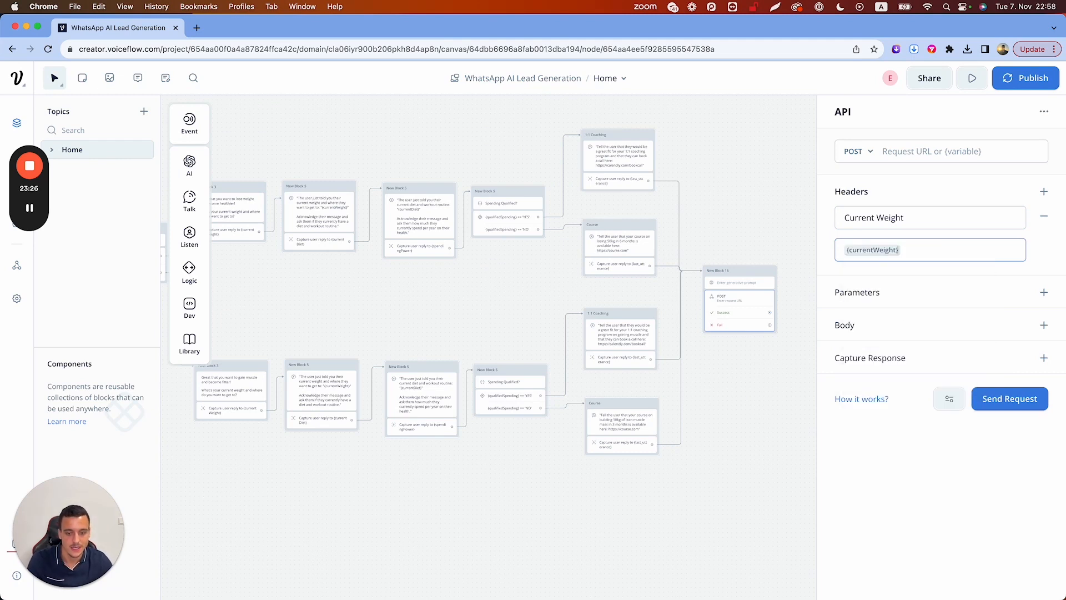
Add a second 'Current Diet' header and close the API settings
left_click(1044, 191)
left_click(908, 294)
type("Current Diet")
left_click(929, 152)
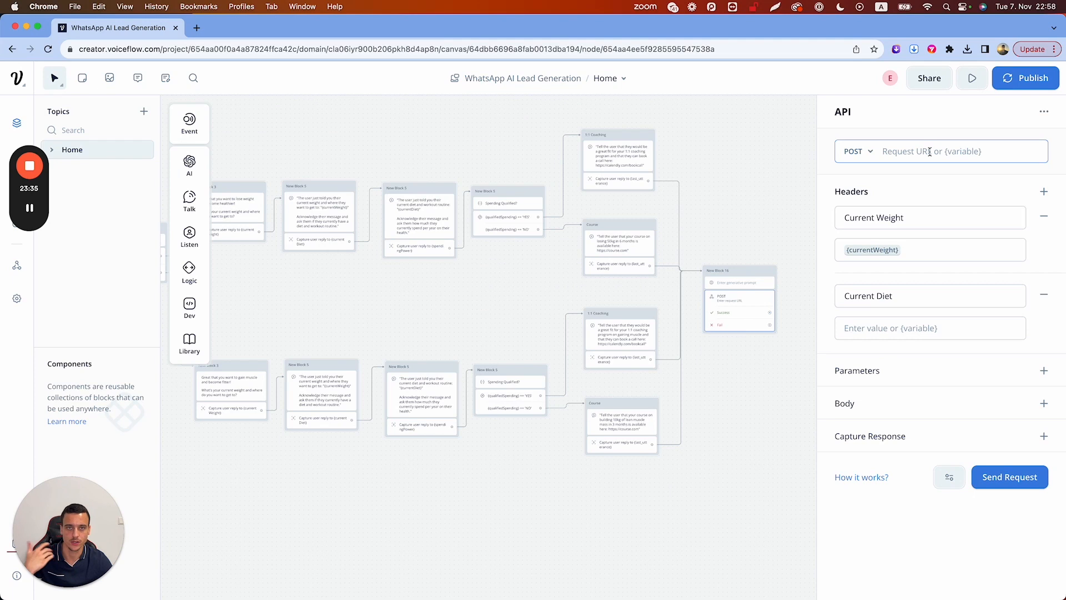
left_click(755, 224)
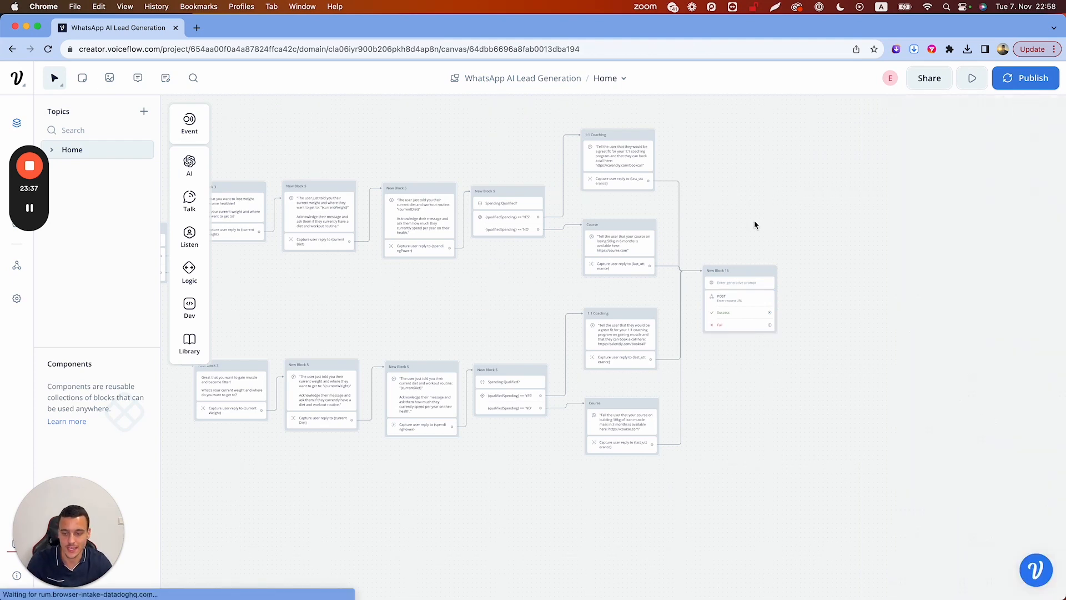
scroll(754, 224, "down", 3)
scroll(755, 224, "up", 5)
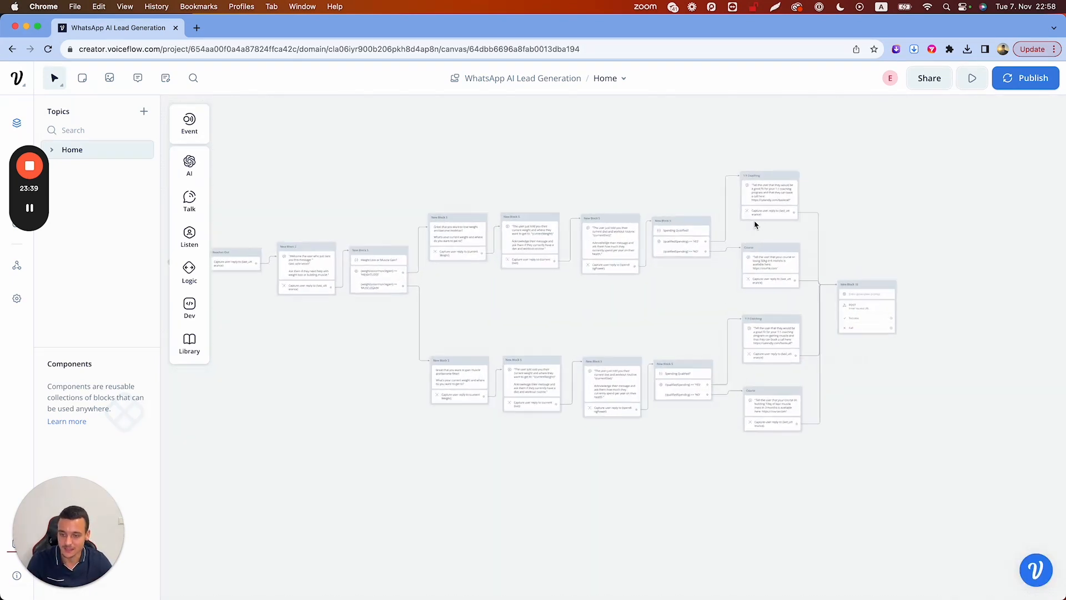
Pan the Voiceflow canvas left before moving to the ManyChat flow
scroll(755, 225, "left", 1)
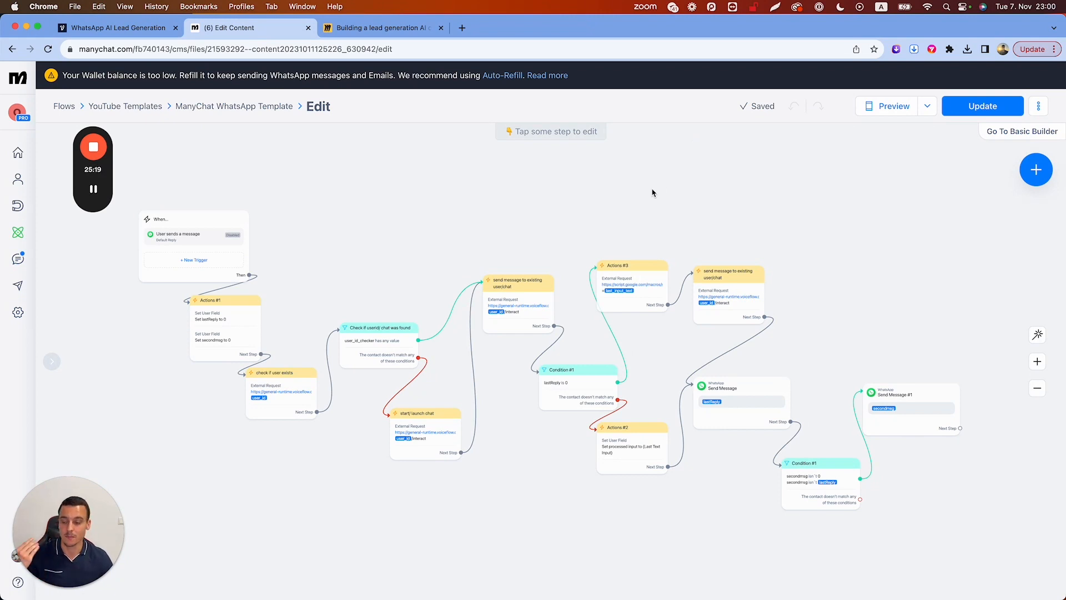
Copy the assistant's API key from Voiceflow's Integration > API page and return to ManyChat
left_click(111, 28)
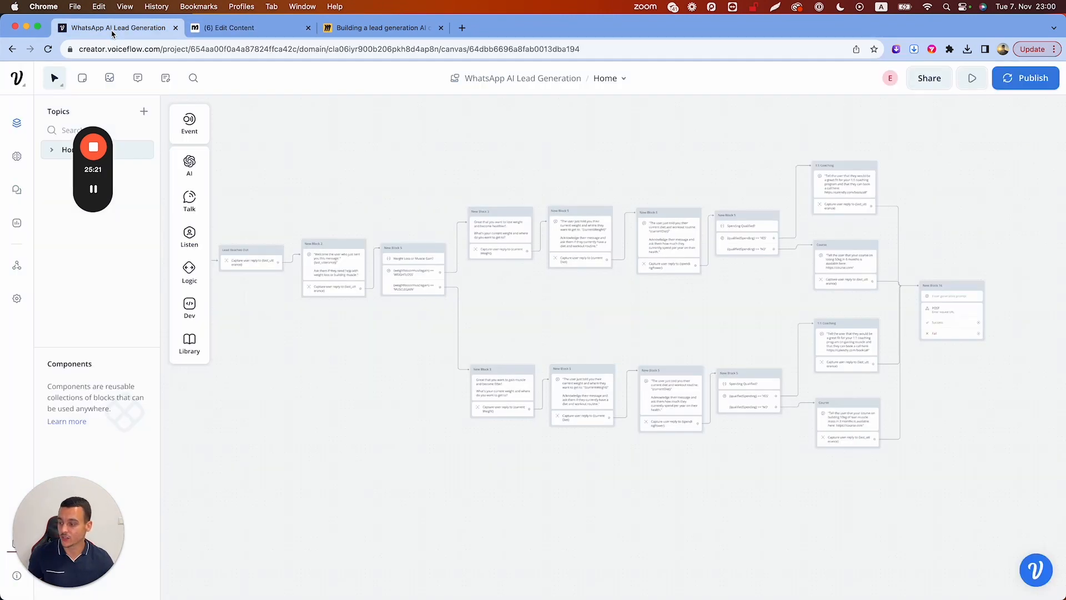
left_click(19, 268)
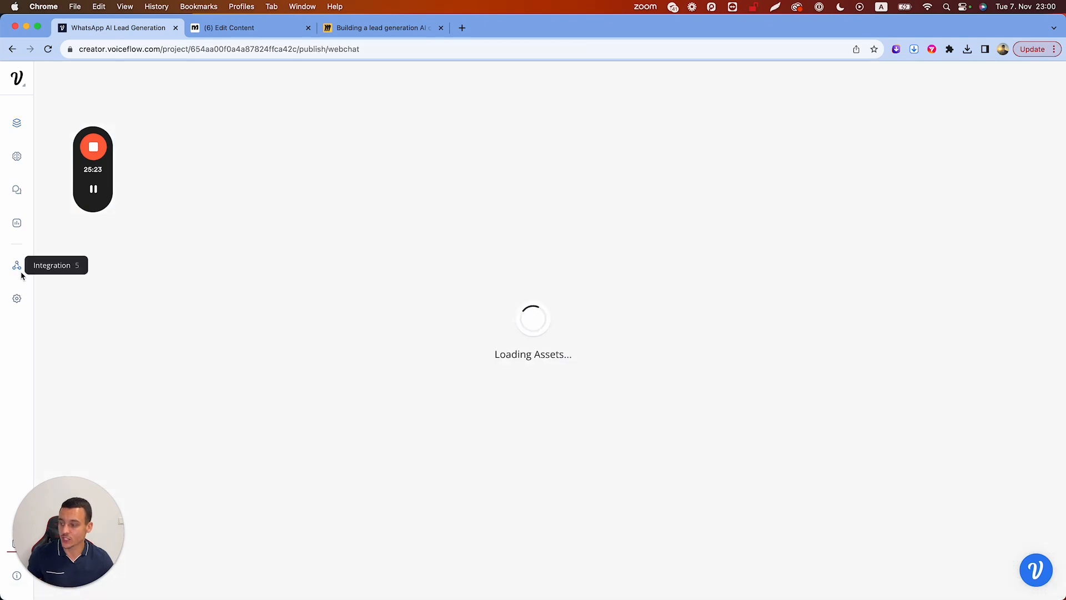
left_click(58, 138)
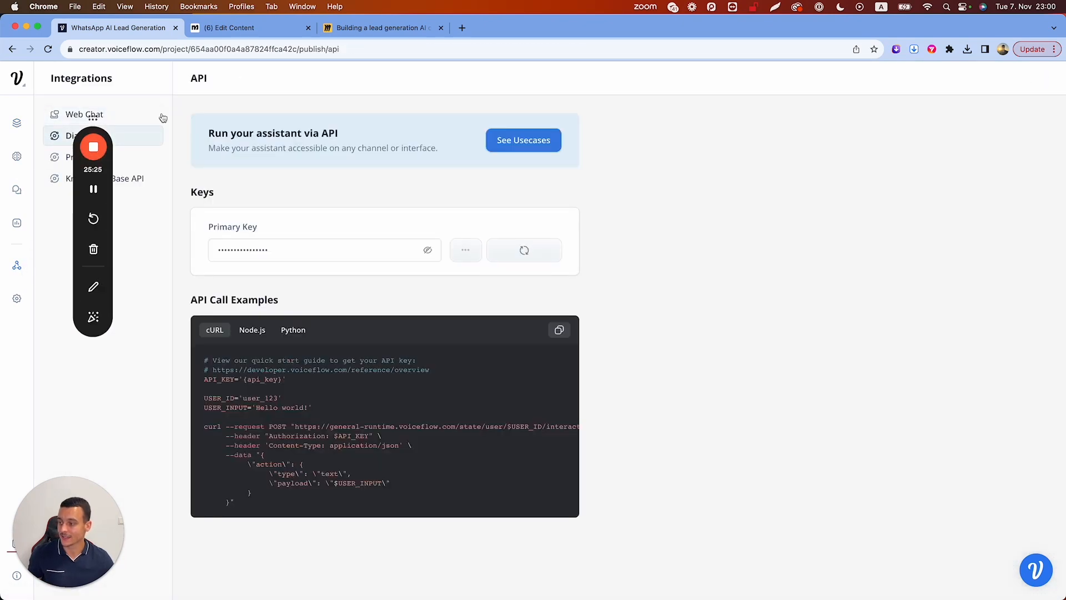
left_click(529, 253)
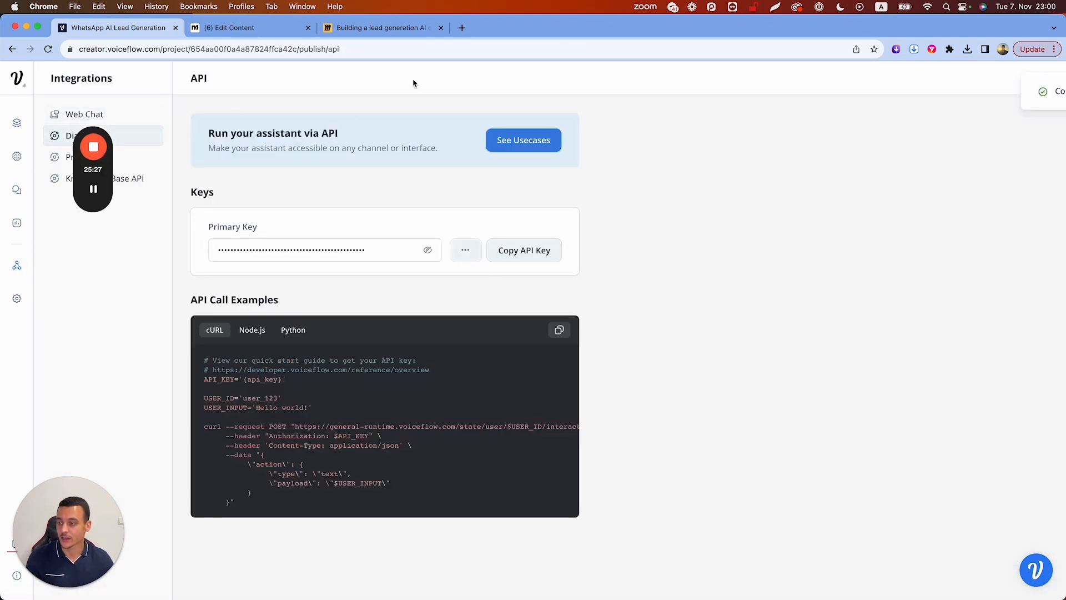
left_click(257, 28)
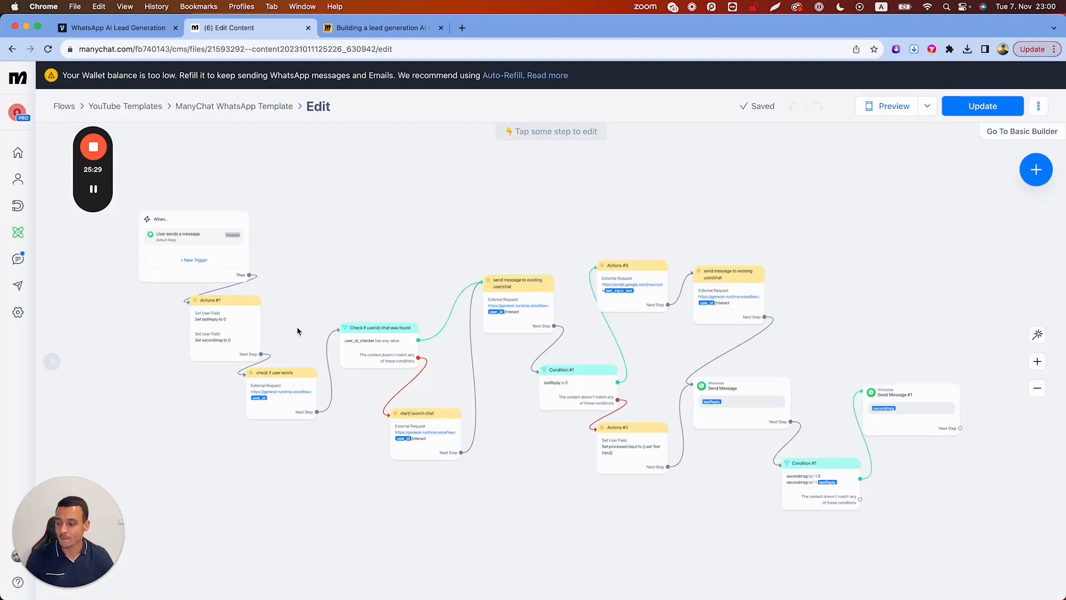
Update the Authorization header in the 'check if user exists' request and save it
scroll(297, 332, "up", 3)
left_click(252, 416)
left_click(156, 217)
left_click(502, 230)
key("super+a")
key("super+c")
left_click(791, 440)
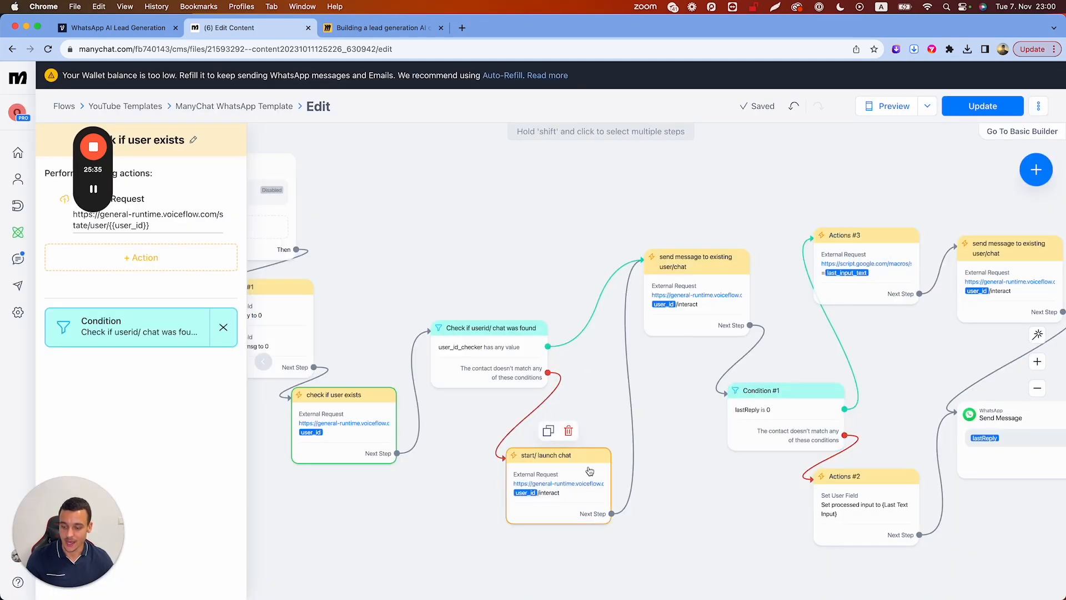
Paste the API key into the 'start/ launch chat' and 'send message to existing user/chat' requests' Authorization headers
left_click(550, 451)
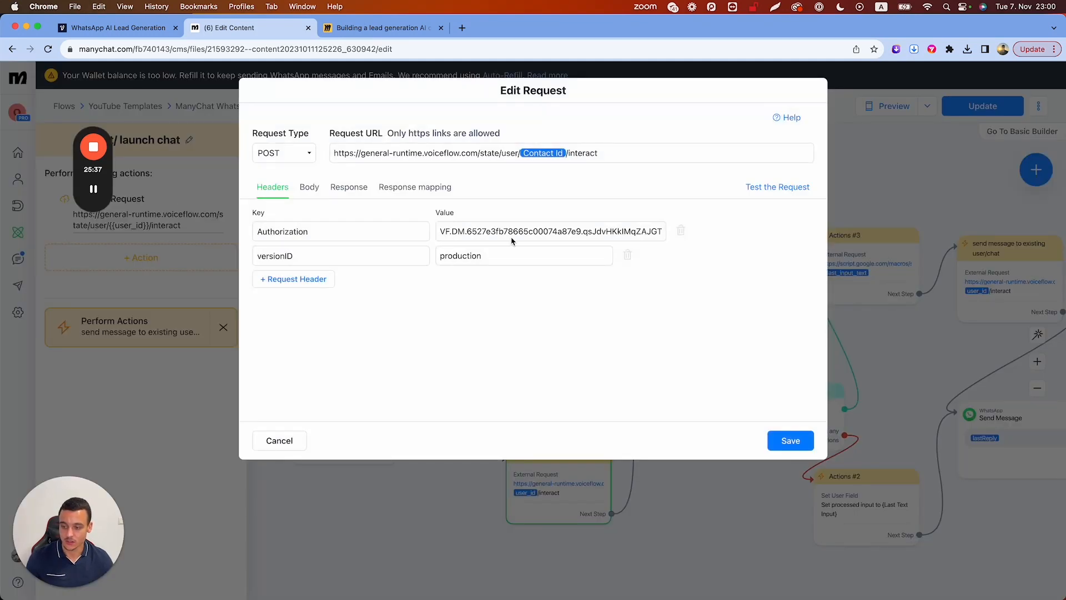
left_click(512, 239)
key("super+a")
key("super+v")
left_click(790, 441)
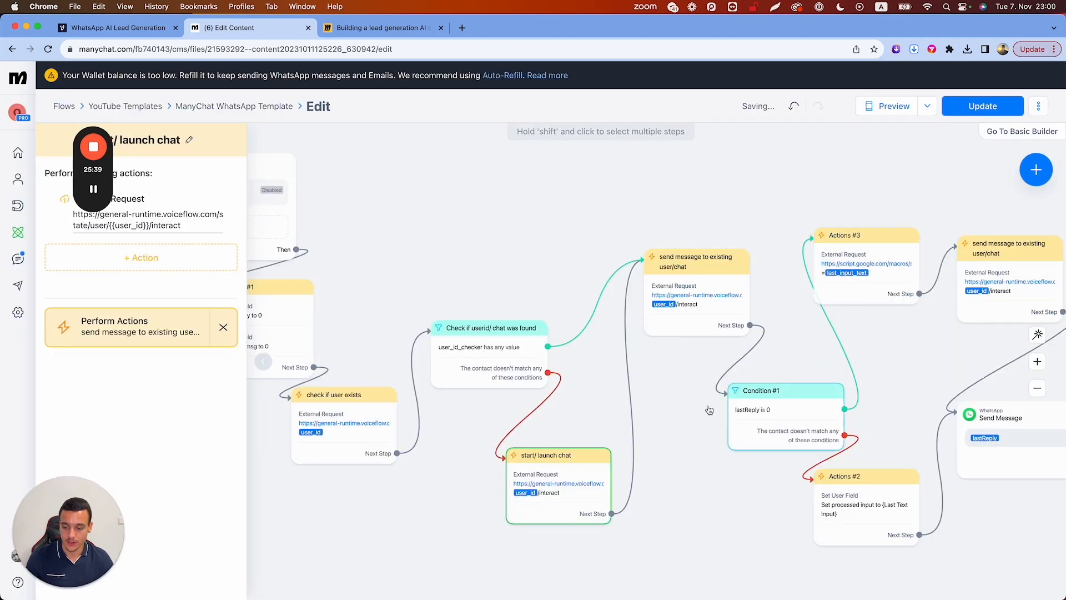
left_click(711, 286)
left_click(161, 221)
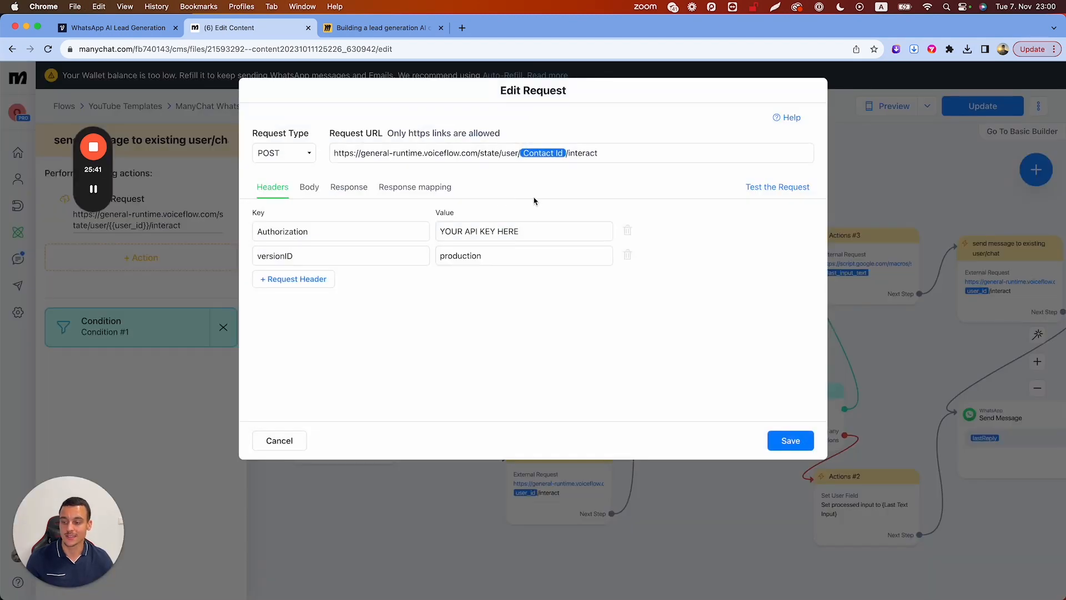
left_click_drag(522, 231, 396, 228)
key("super+v")
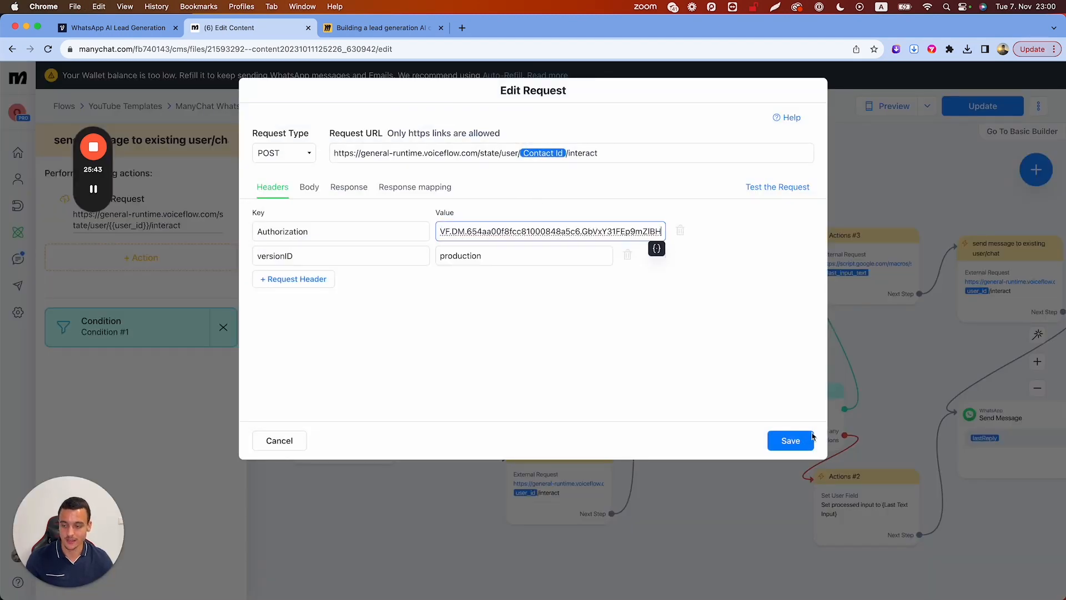
left_click(794, 441)
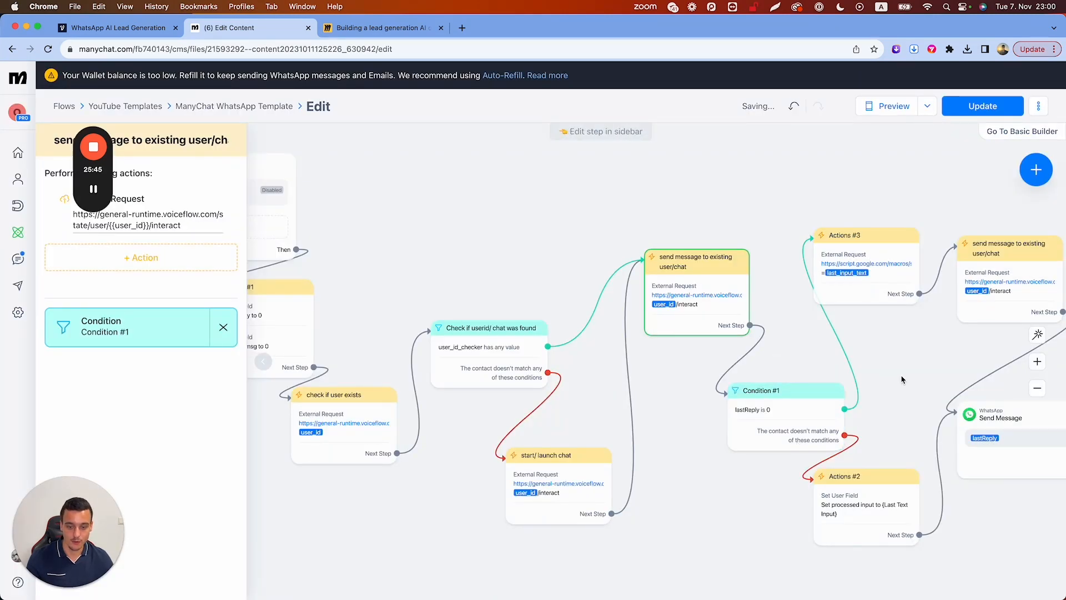
Check the second 'send message to existing user/chat' Authorization value, then open Actions #3's request
scroll(897, 375, "right", 5)
left_click(786, 267)
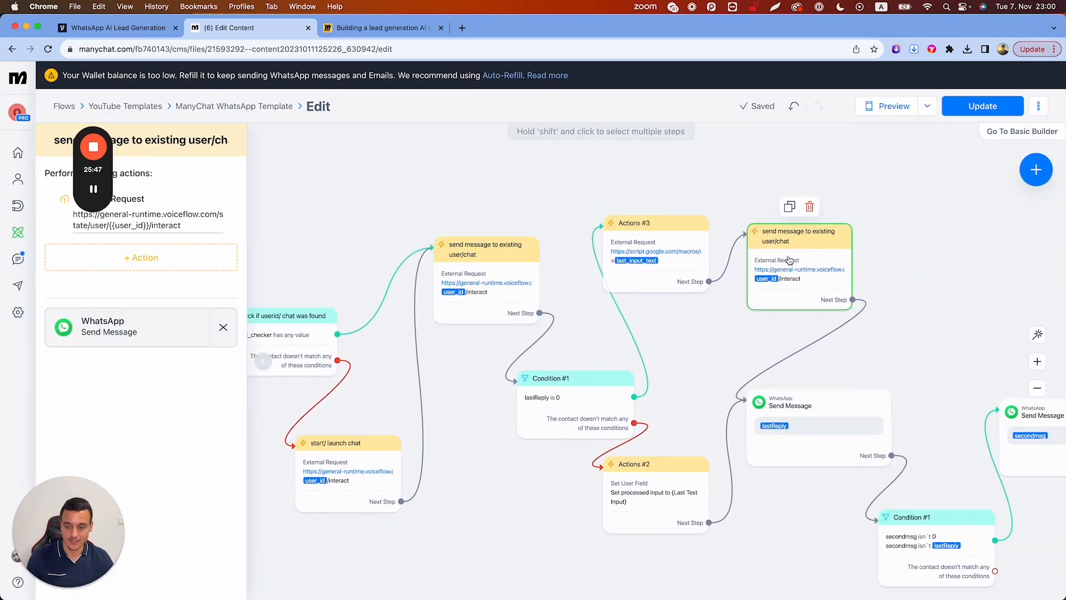
left_click(168, 219)
left_click(499, 231)
left_click(790, 445)
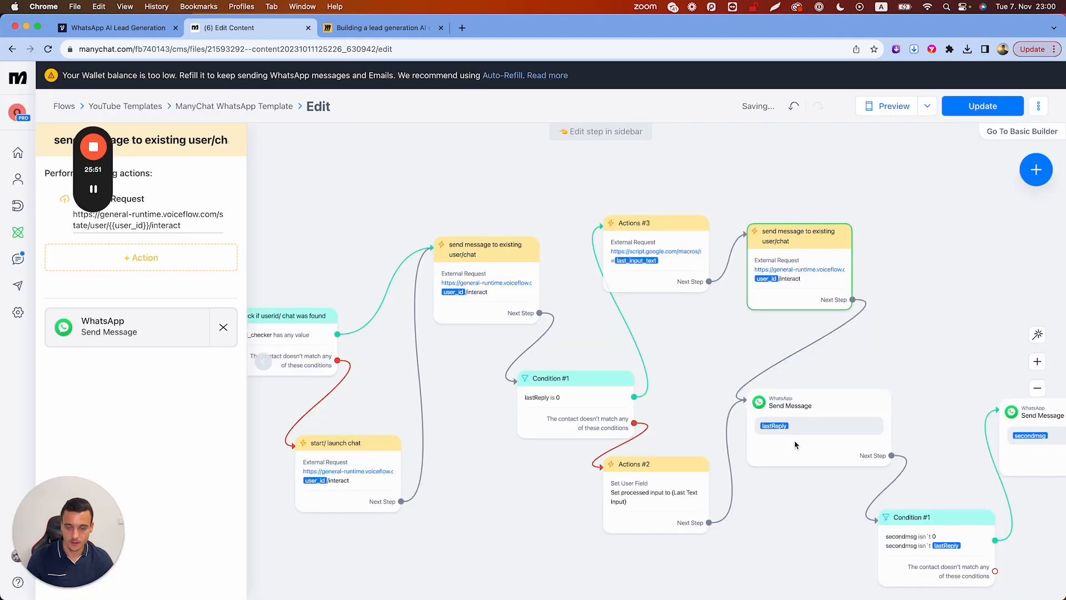
left_click(649, 251)
left_click(156, 228)
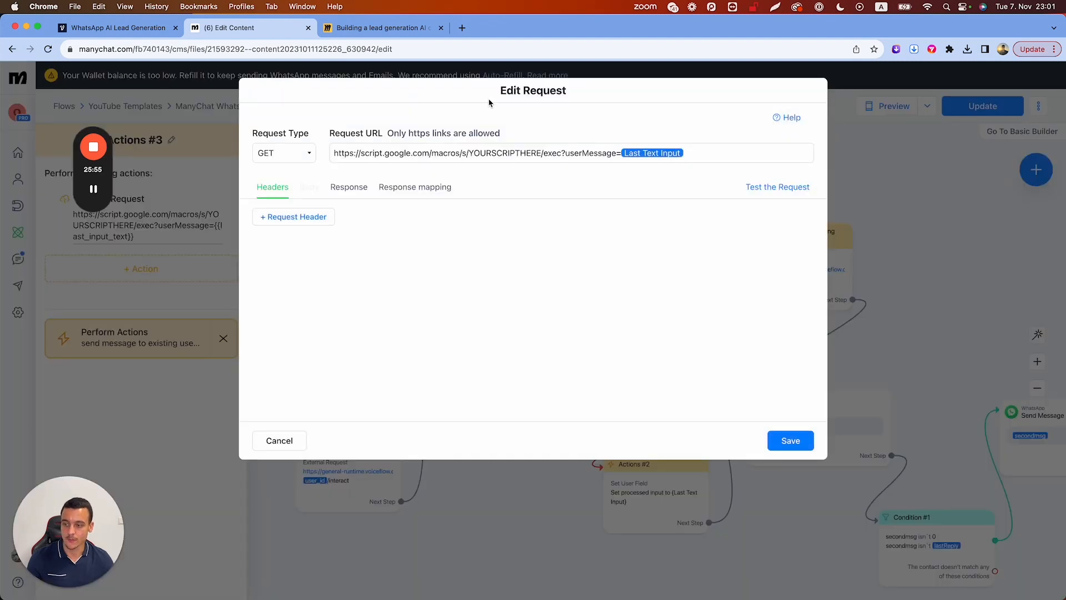
Select and deselect the Actions #3 Apps Script request URL, then bring up the Miro flowchart board
left_click_drag(727, 152, 324, 145)
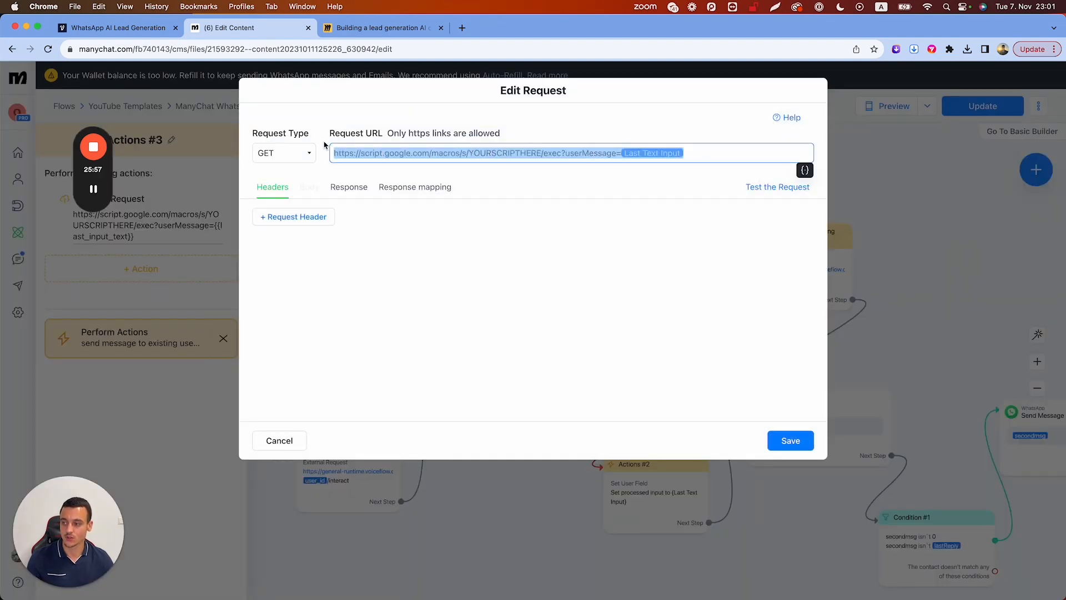
left_click(443, 119)
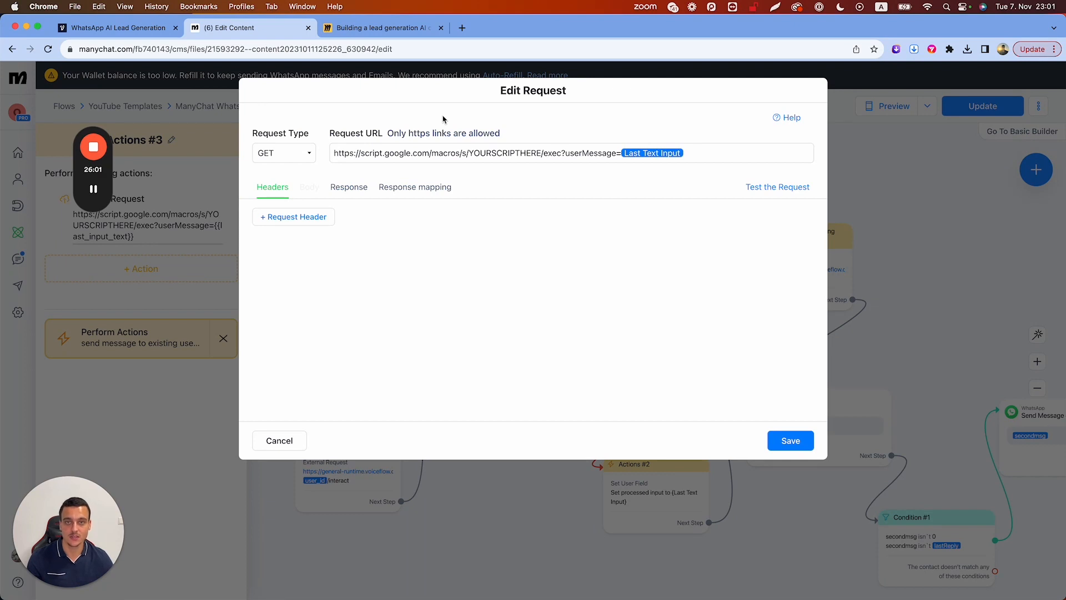
left_click(357, 31)
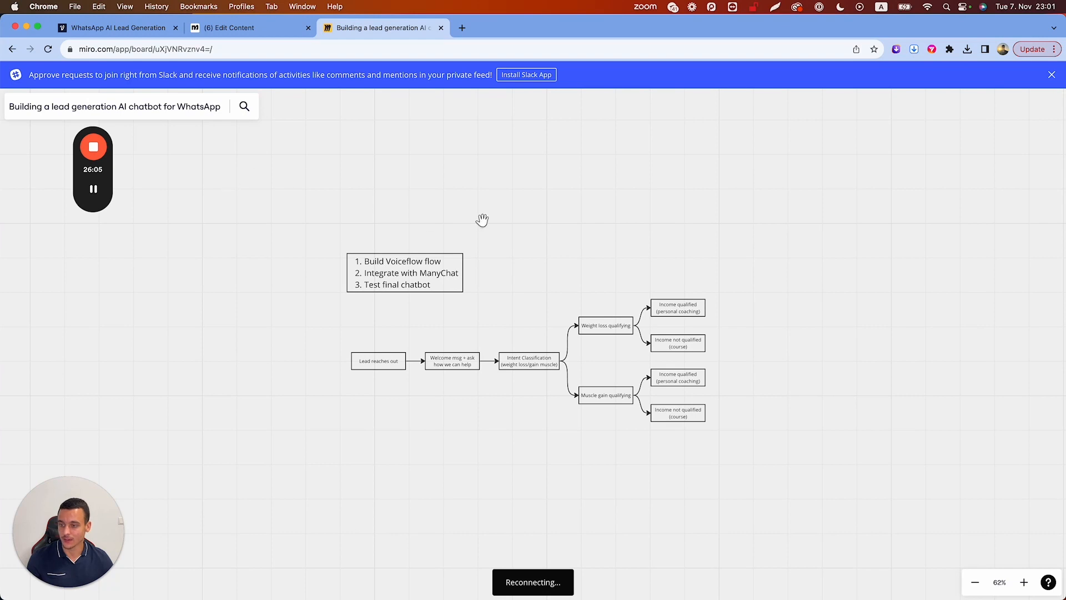
Add a widened 'Hey / I need help' text note above the Miro flowchart, then return to ManyChat
left_click(16, 247)
left_click(628, 162)
type("Hey")
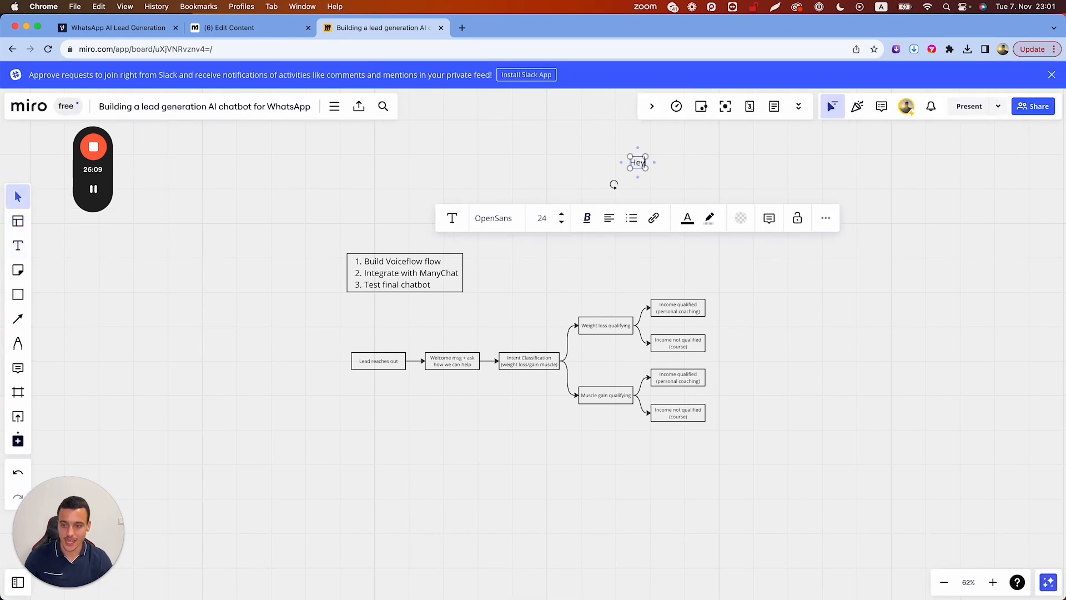
key("Return")
key("Return")
type("I need help")
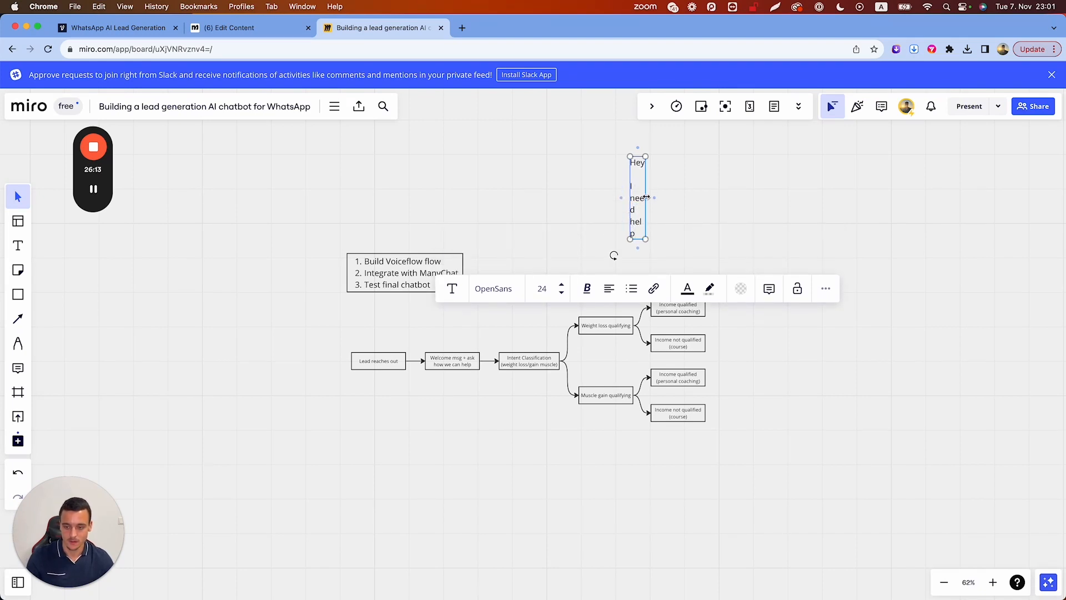
left_click_drag(654, 195, 738, 189)
left_click(561, 176)
left_click(642, 178)
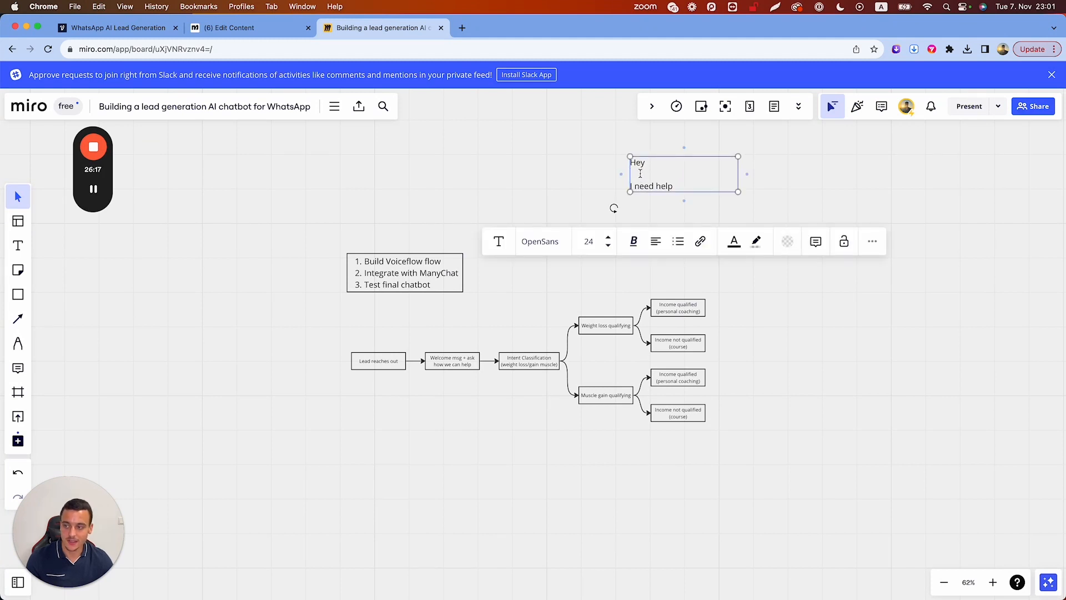
left_click(261, 29)
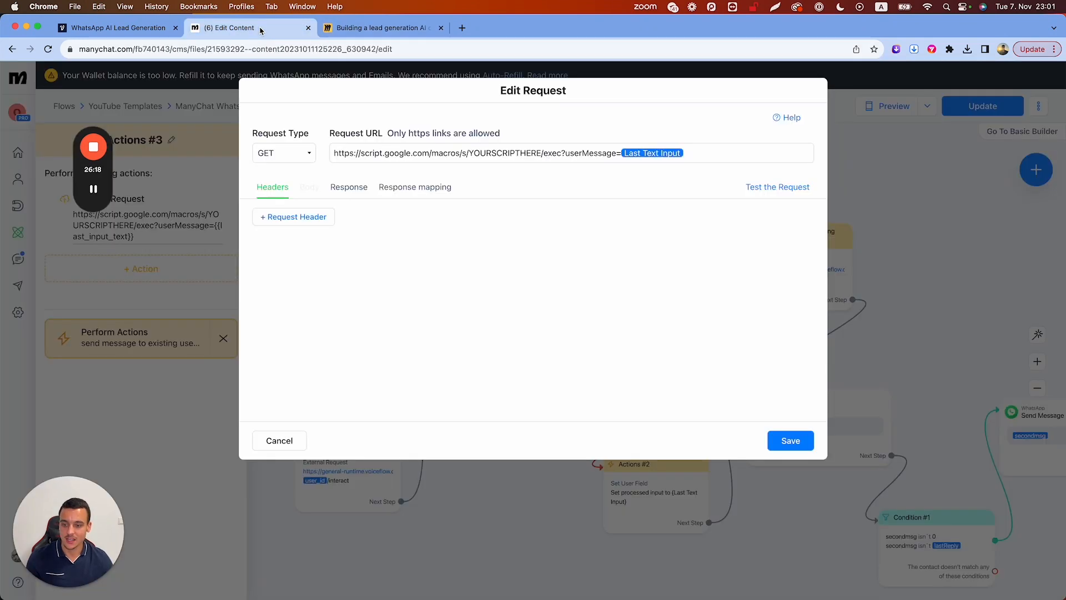
Cancel the Actions #3 request unchanged, publish the WhatsApp Template flow live, and open account Settings
left_click(528, 154)
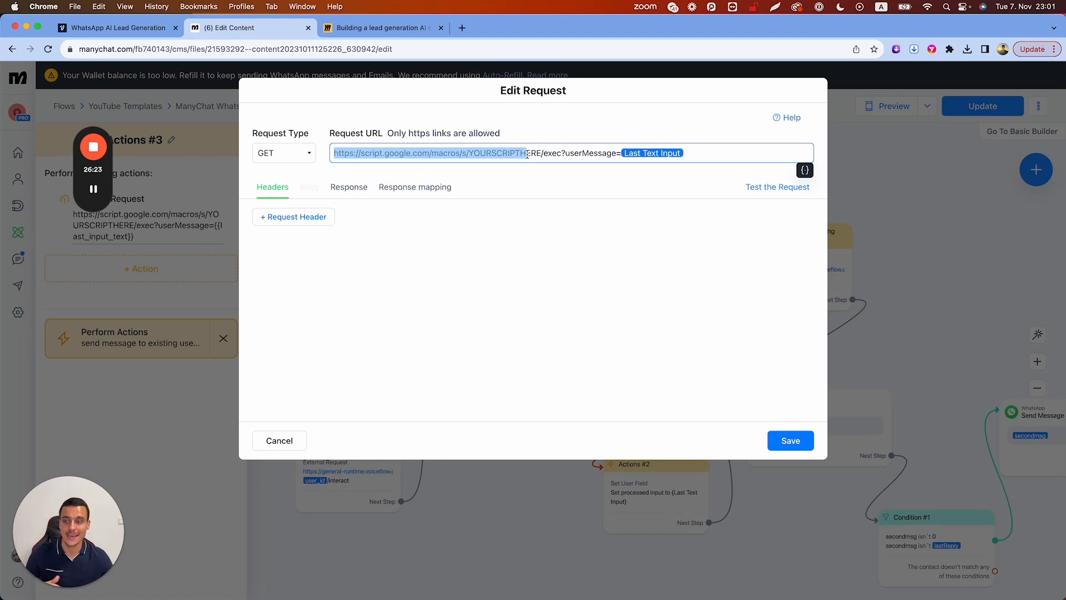
left_click(534, 155)
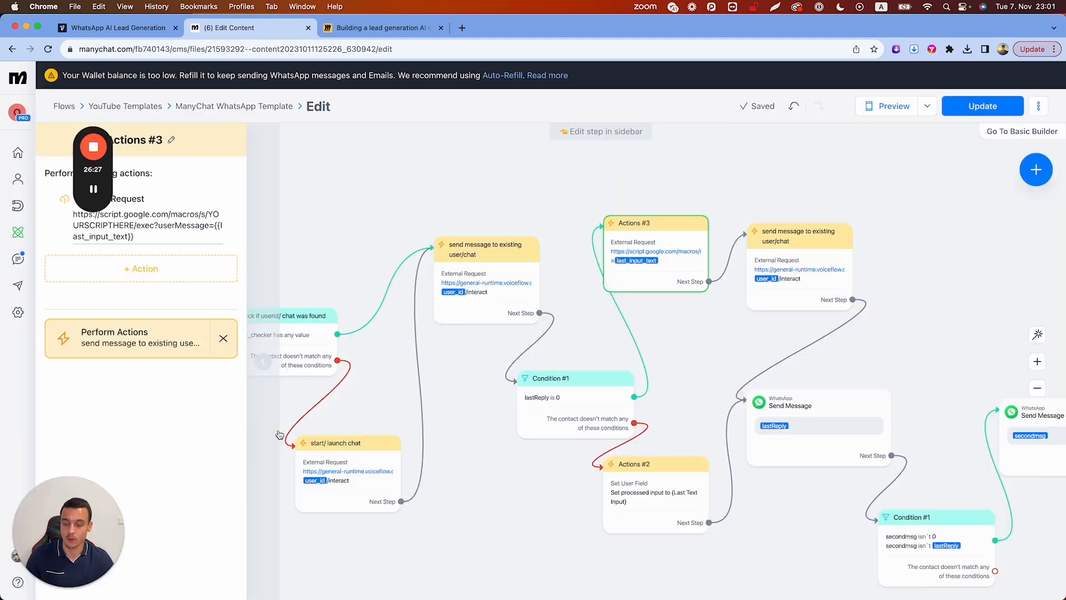
left_click(285, 442)
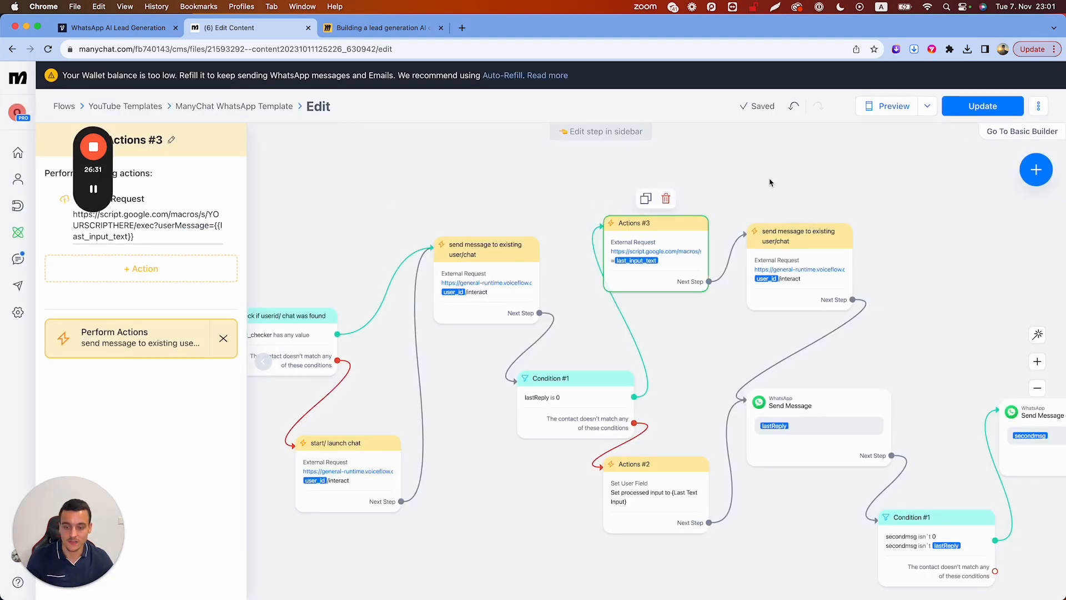
left_click(982, 106)
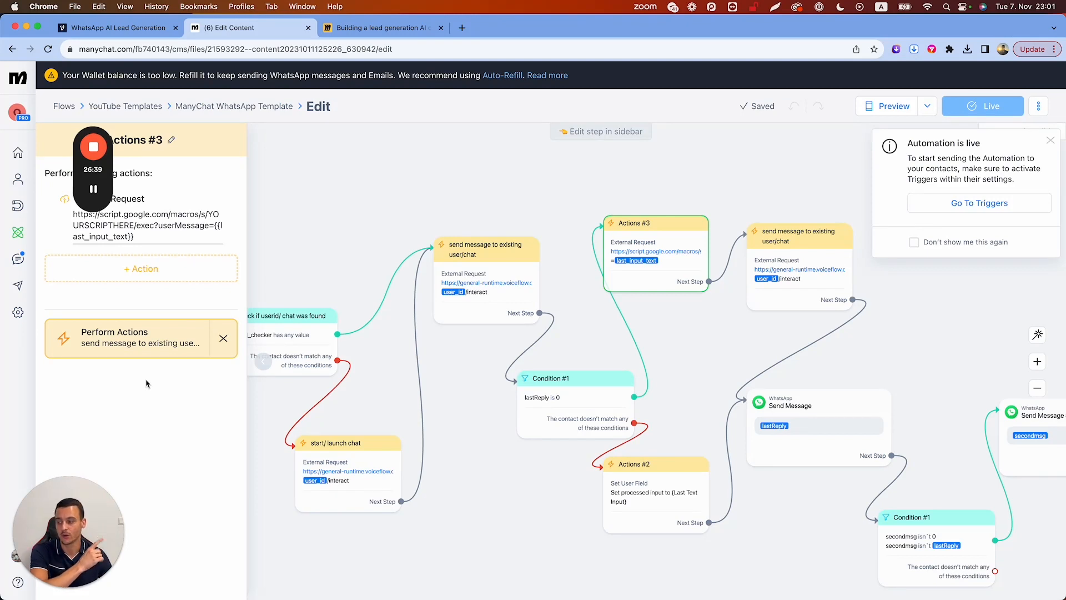
left_click(17, 312)
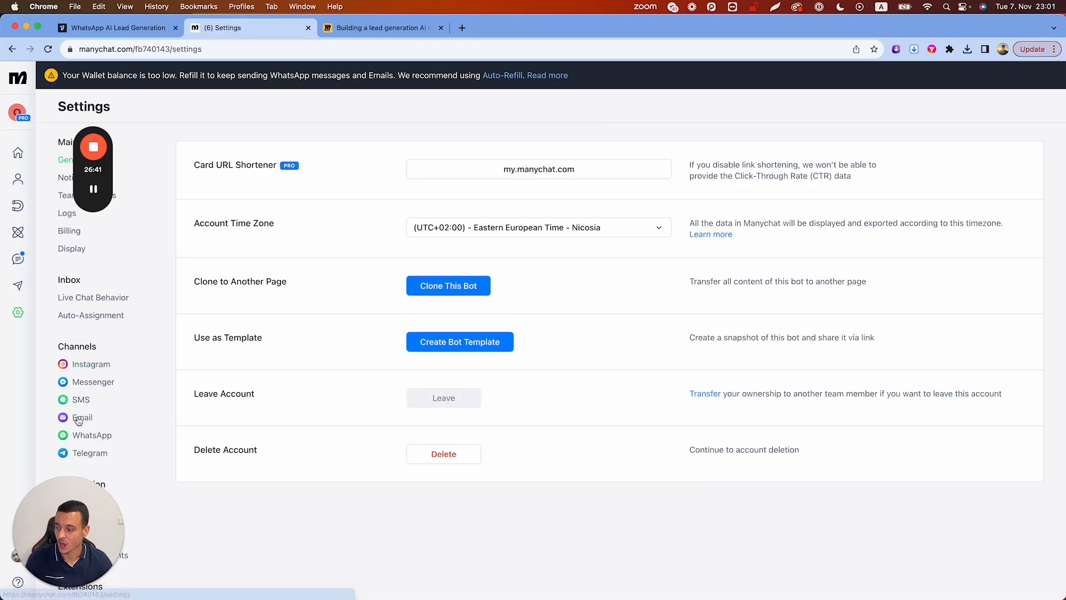
Copy the connected number from ManyChat's WhatsApp channel settings, then return to the Voiceflow canvas
left_click(89, 435)
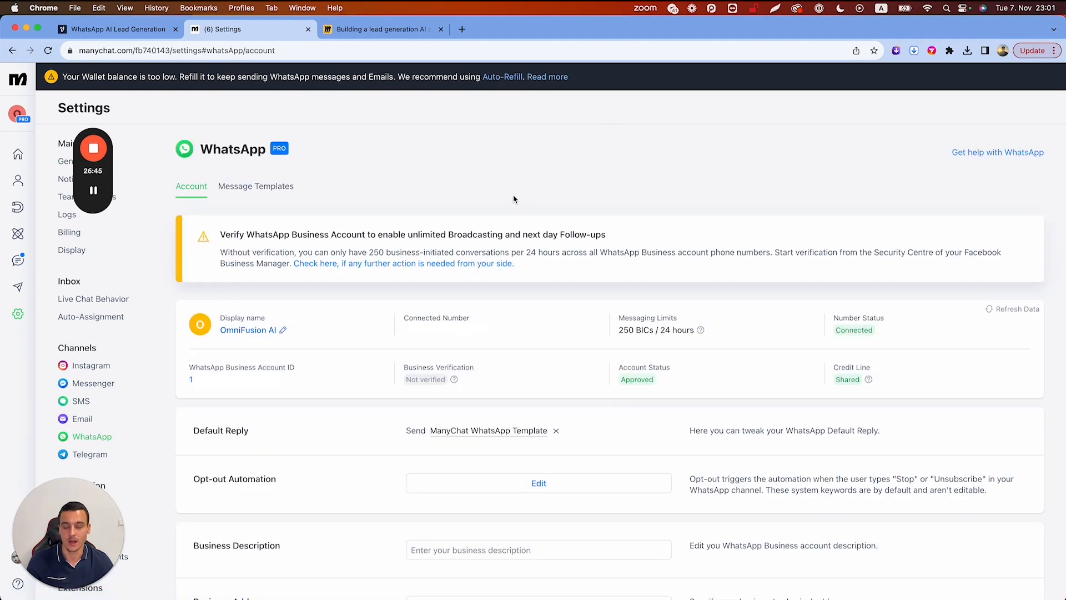
left_click(474, 337)
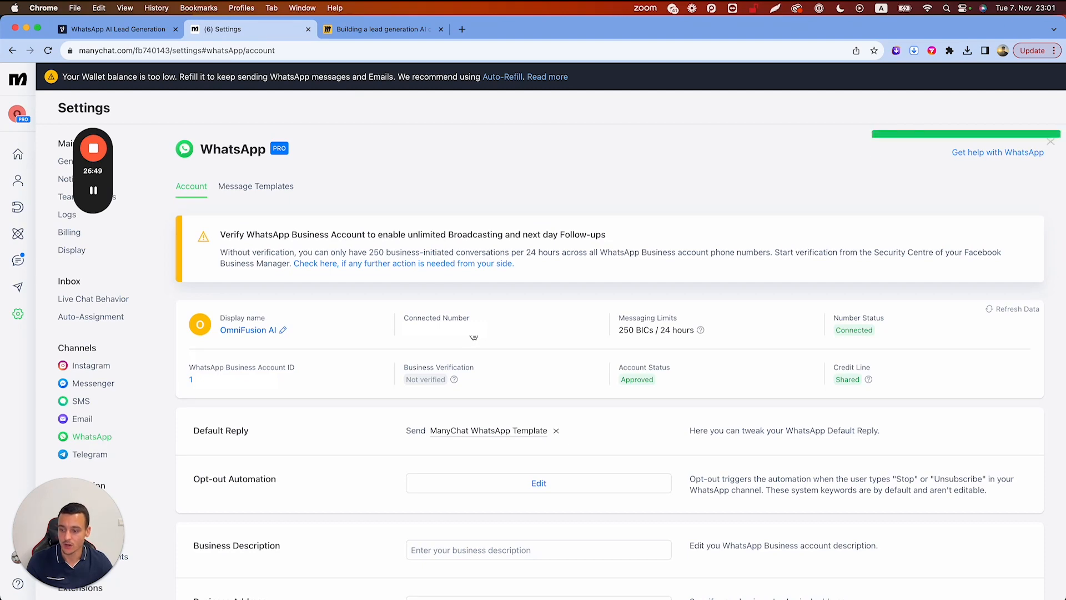
left_click(119, 31)
left_click(16, 124)
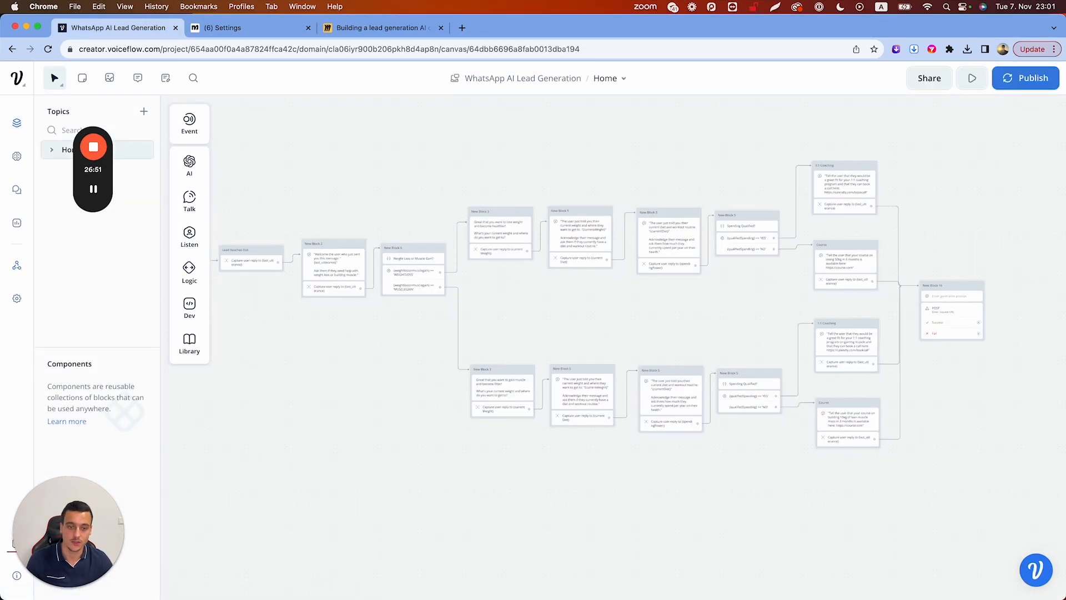
Publish the WhatsApp AI Lead Generation project through the Export For Production dialog
left_click(1019, 78)
left_click(601, 220)
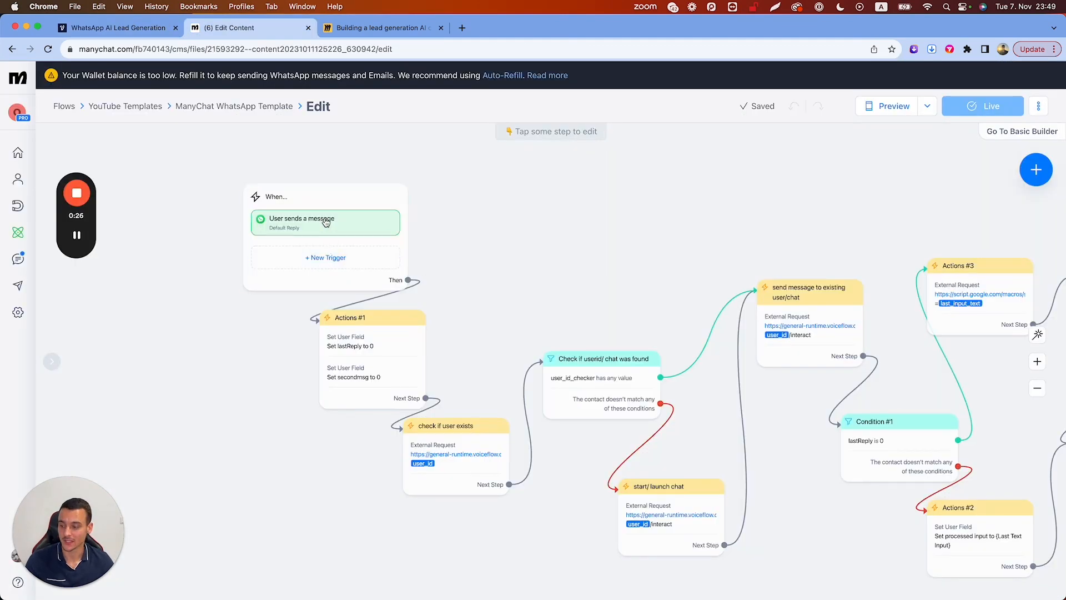
Set the 'User sends a message' Default Reply trigger to every time, then switch to the WhatsApp Web profile
left_click(283, 235)
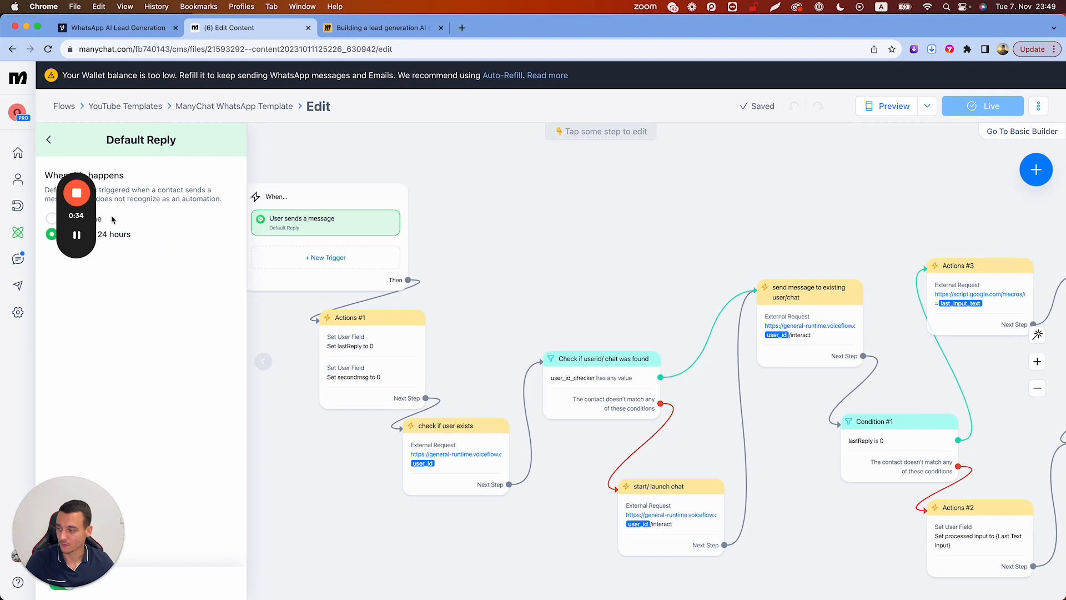
left_click(52, 219)
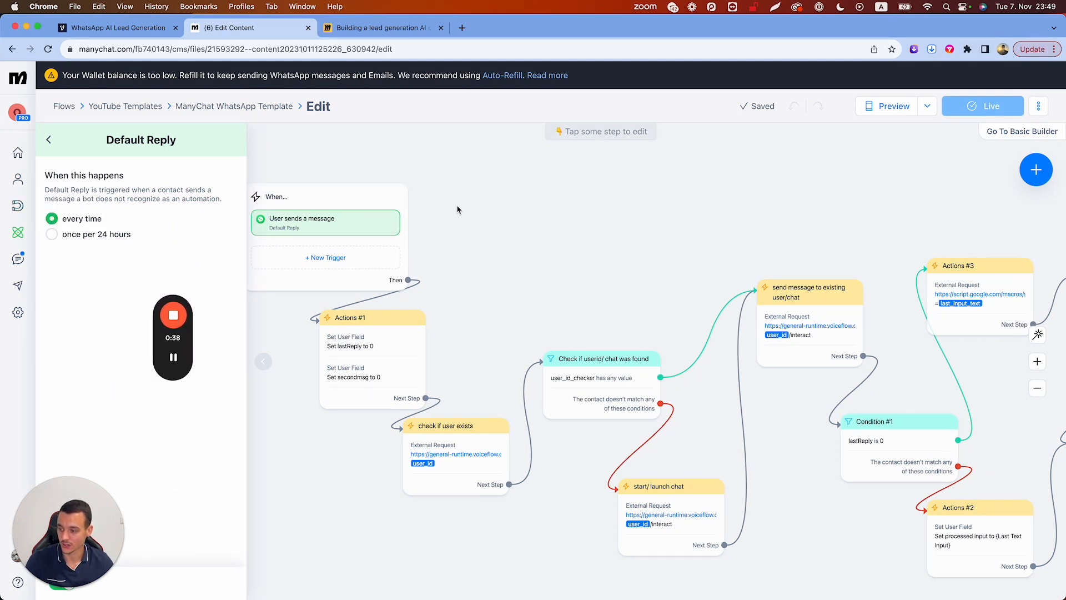
left_click(479, 232)
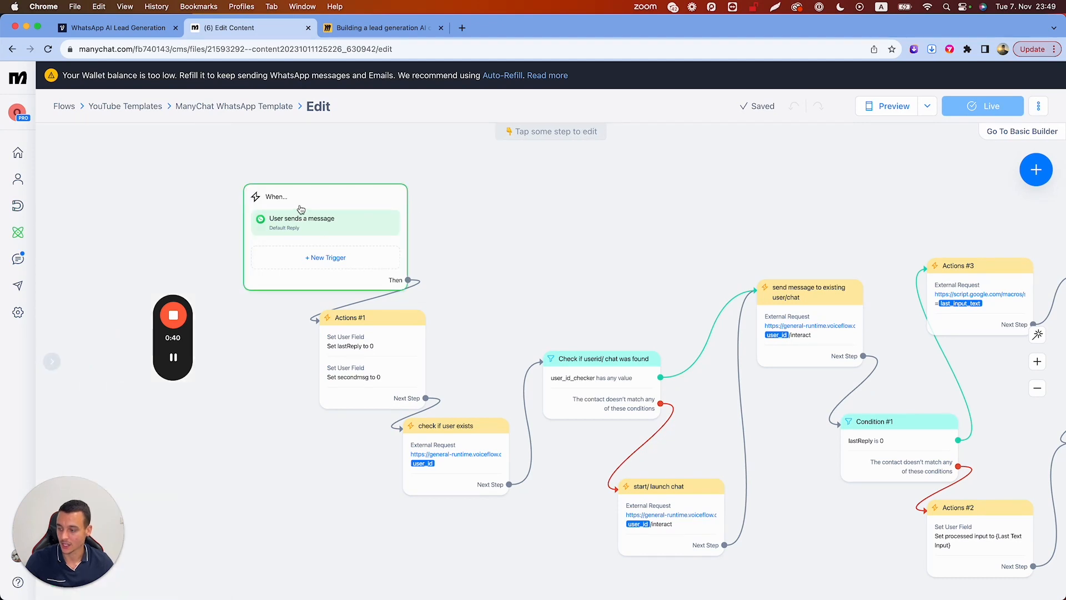
left_click(293, 230)
left_click(551, 190)
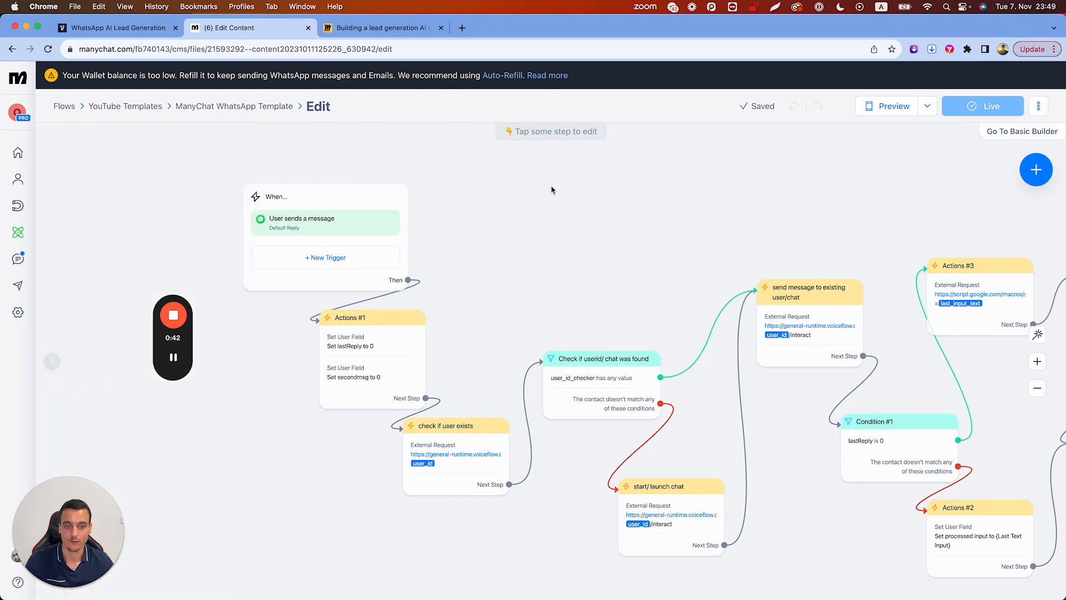
left_click(1004, 51)
left_click(926, 253)
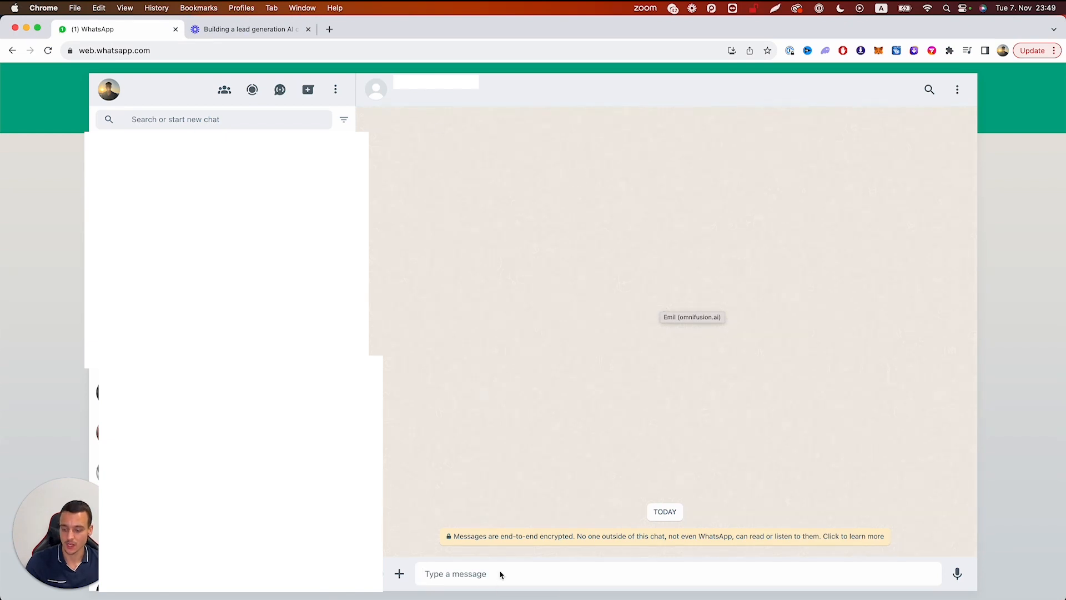
Send the bot 'hey', 'i want to lose weight', 80 kg aiming for 65, and 'i have noner'
left_click(476, 579)
type("hey")
key("Return")
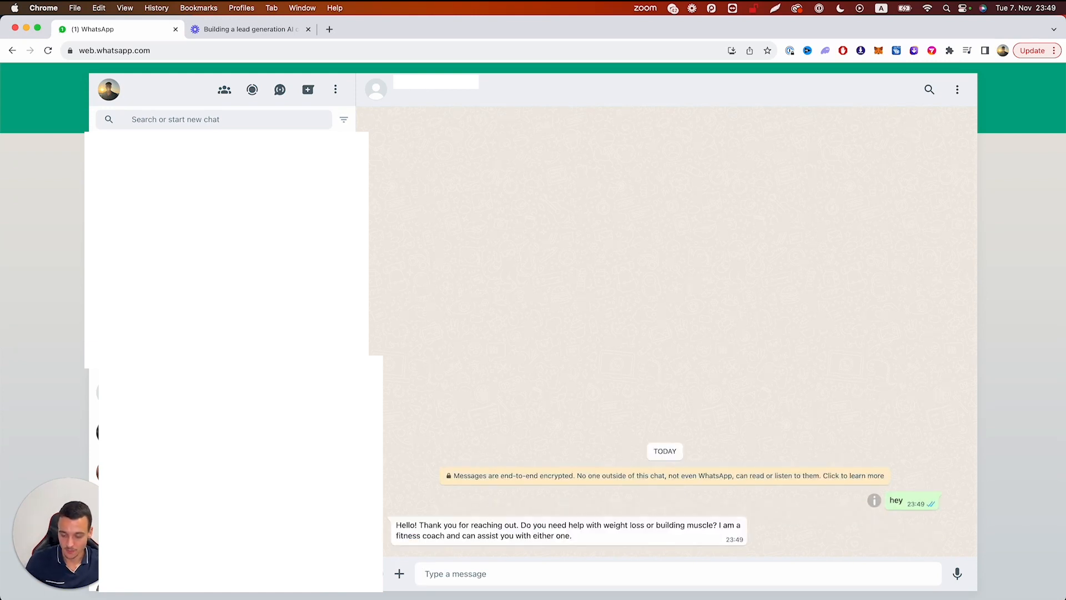
type("i want to lose weight")
key("Return")
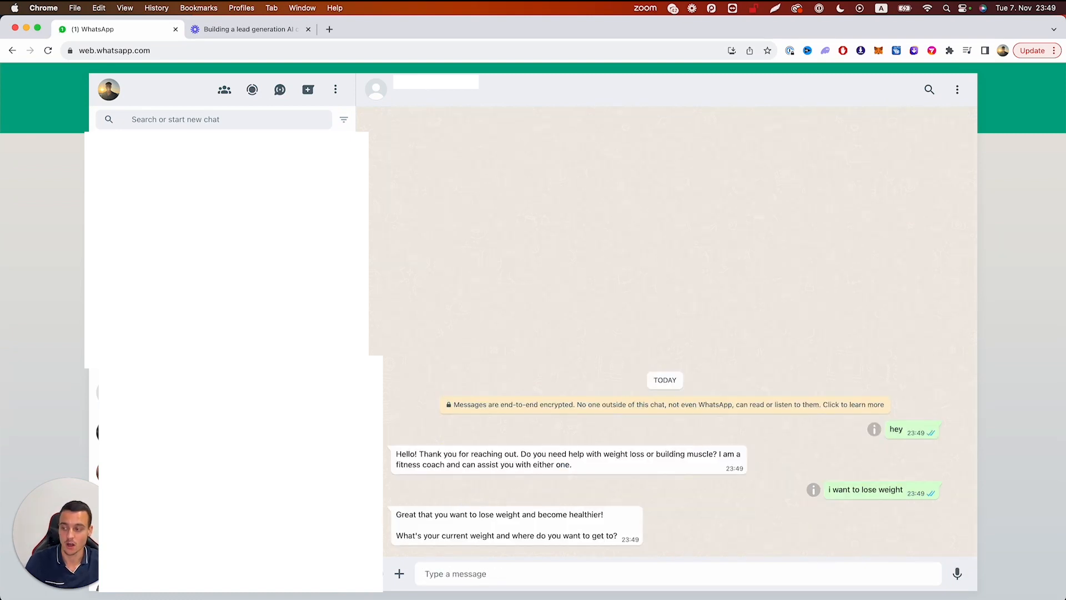
type("I weigh 80 ")
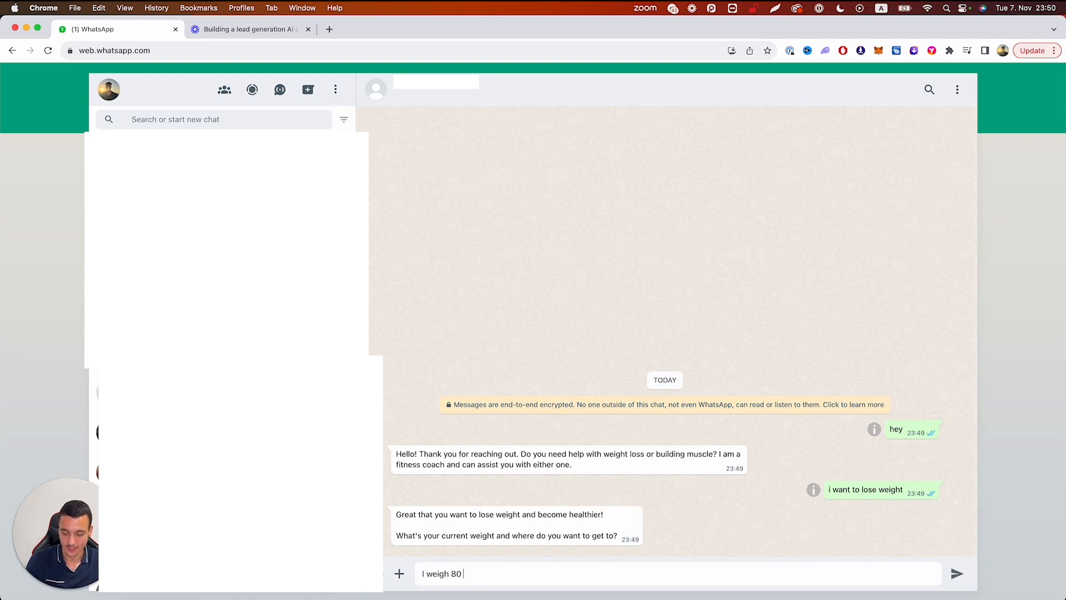
type("kg and want to get to 65")
key("Return")
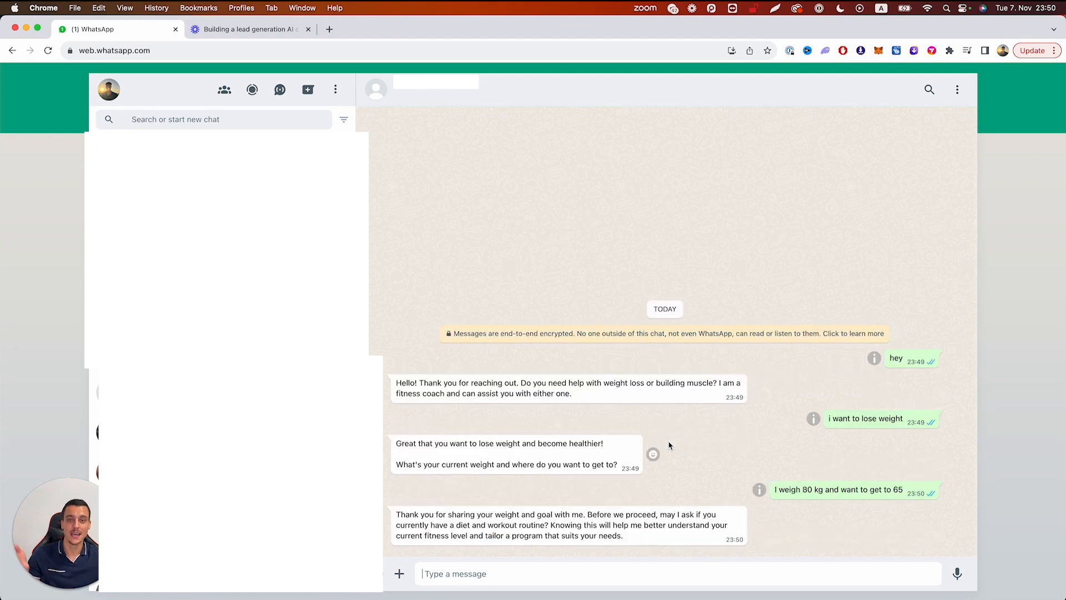
type("i have noner")
key("Return")
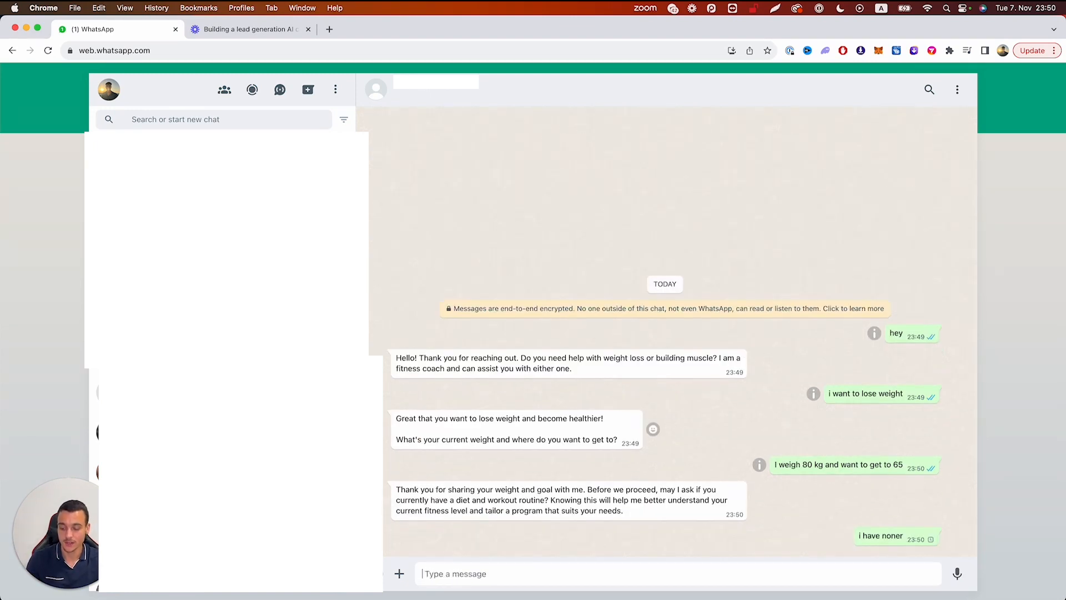